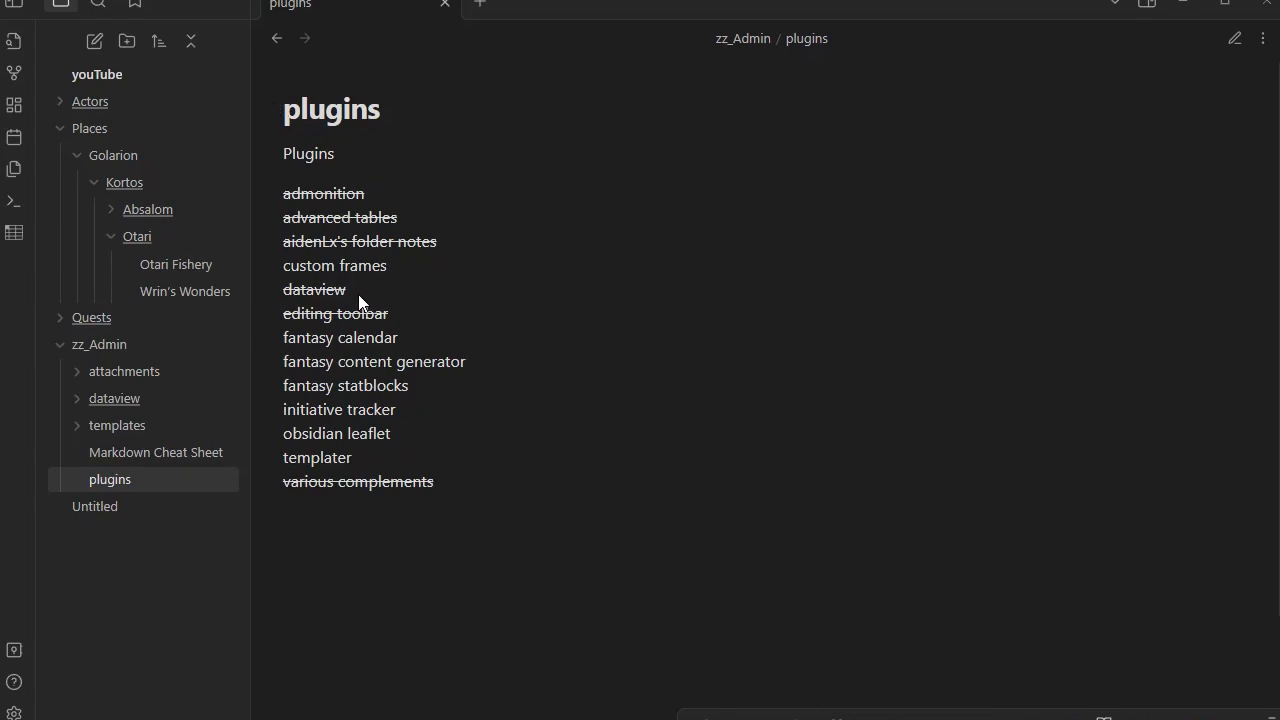
Switch the plugins note to editing and add a "dice roller" line below dataview.
click(1235, 38)
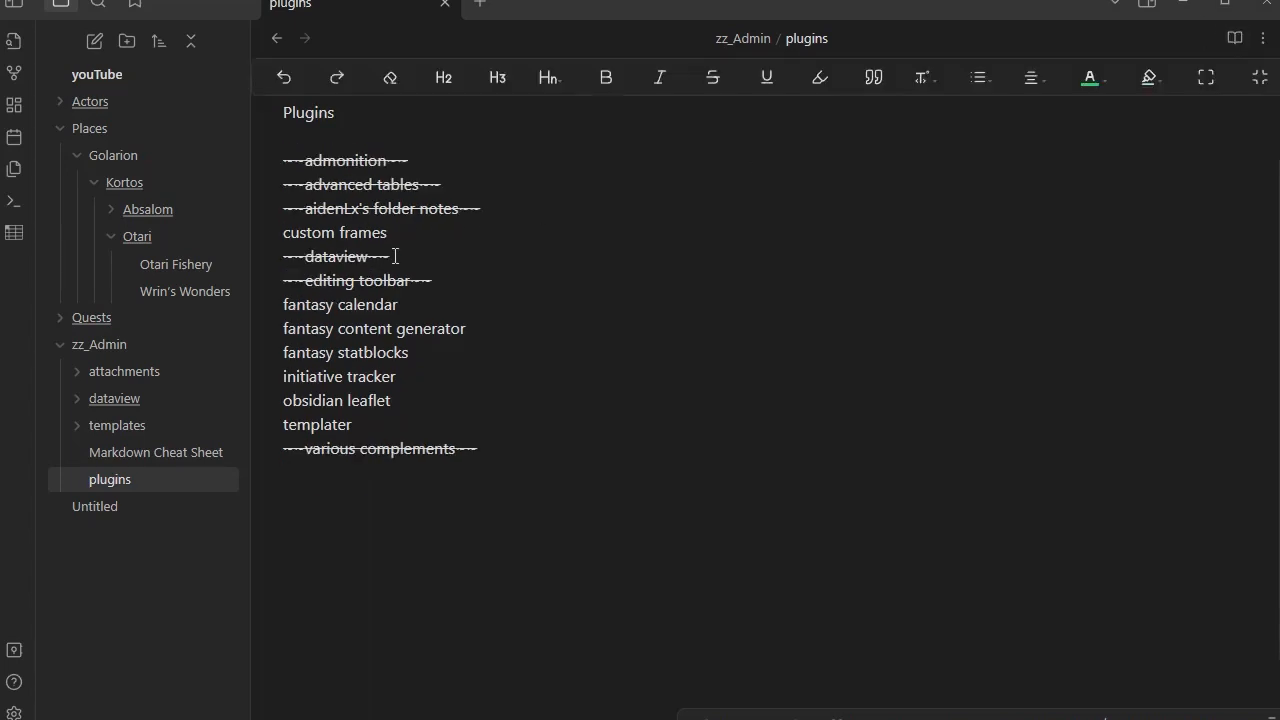
click(409, 253)
key(Return)
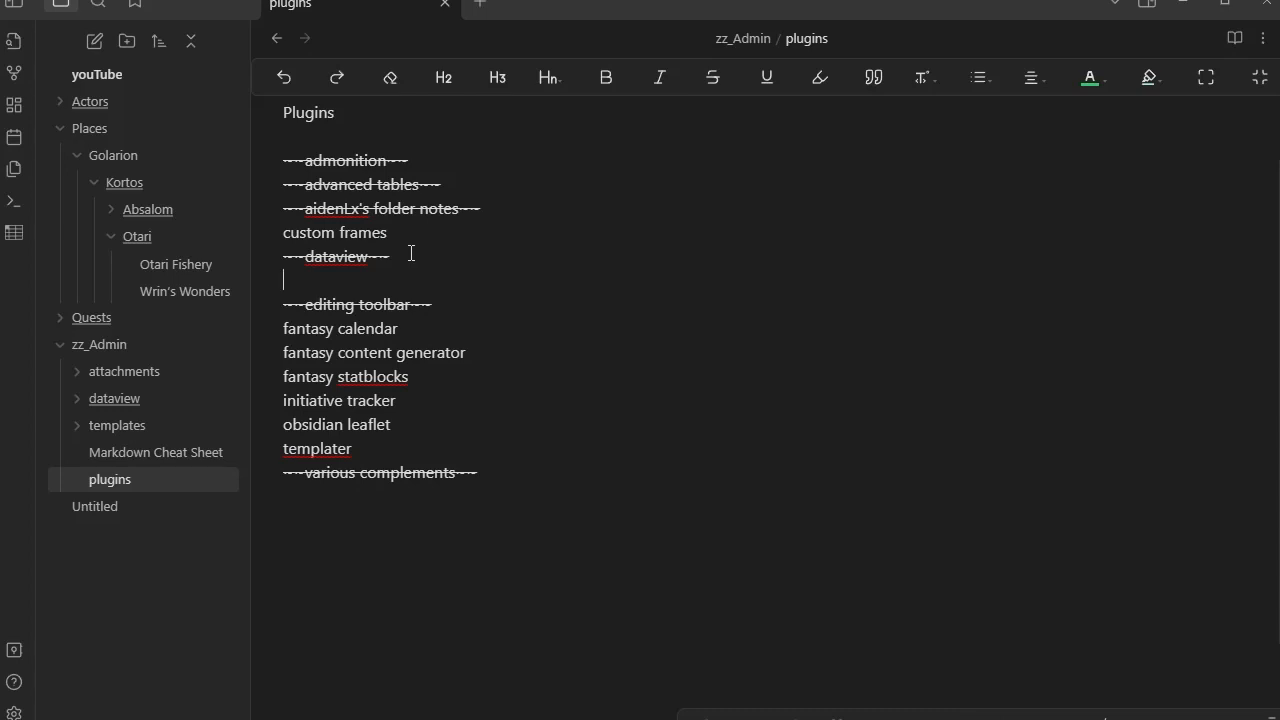
text(d)
key(BackSpace)
text(Dice Roller)
click(287, 281)
text(d)
drag(328, 277, 318, 281)
text(r)
drag(352, 448, 279, 450)
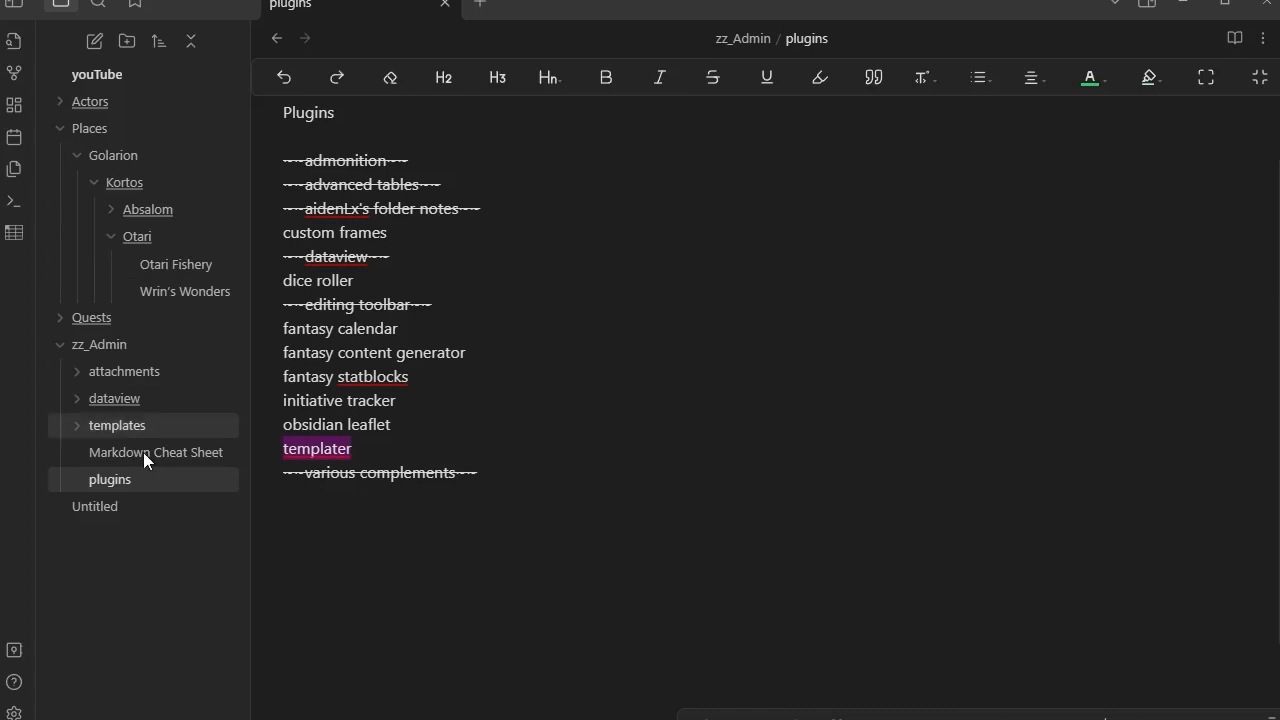
click(92, 481)
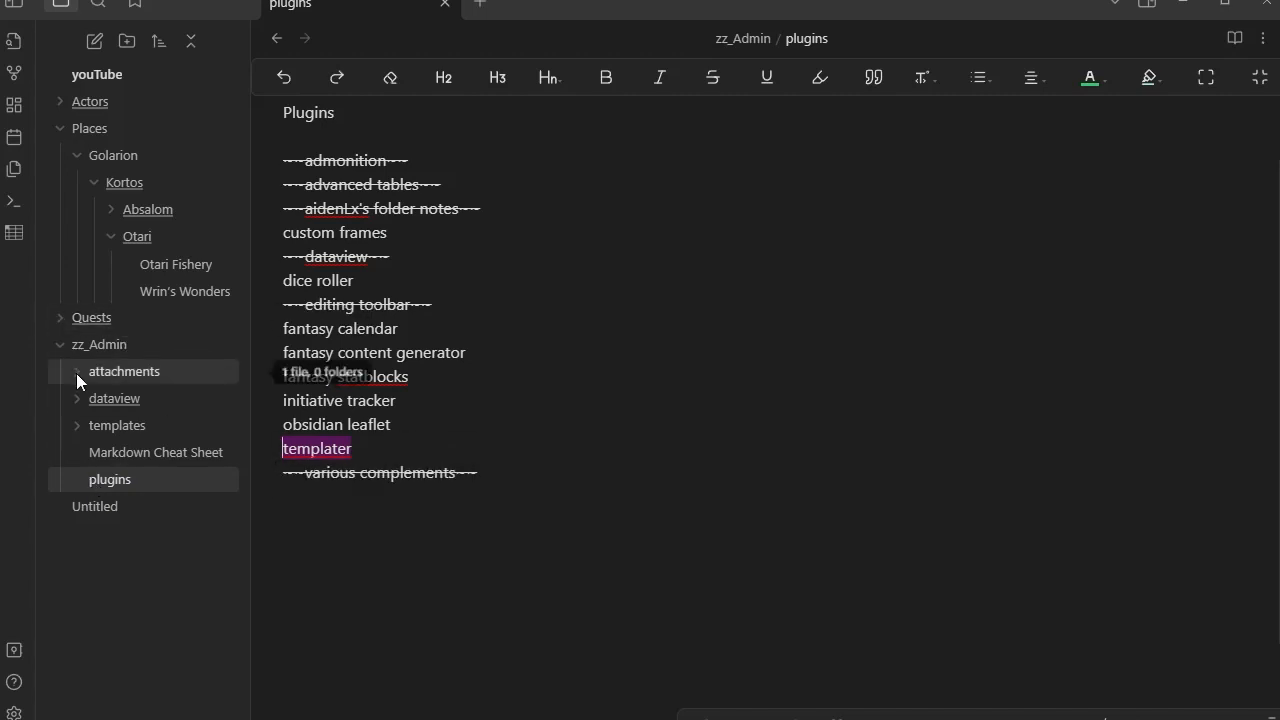
Create a folder named "plugins" inside the zz_Admin folder.
click(88, 344)
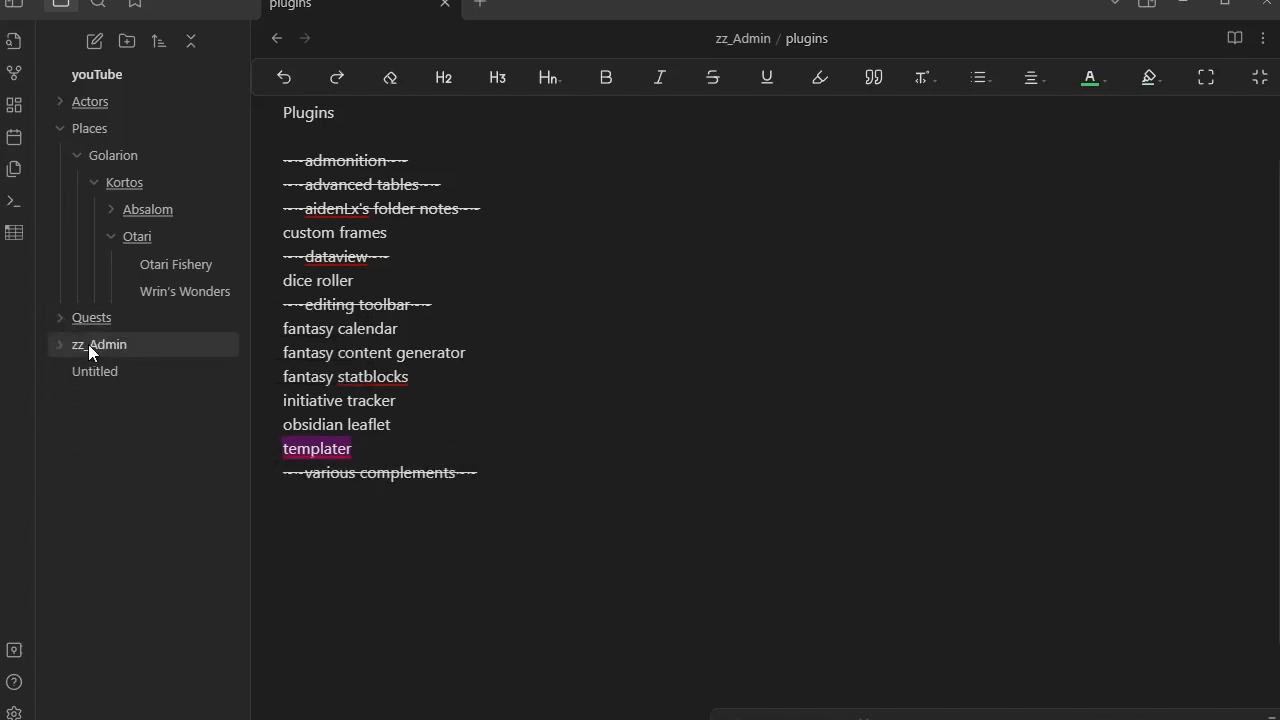
right_click(88, 344)
click(88, 344)
right_click(88, 344)
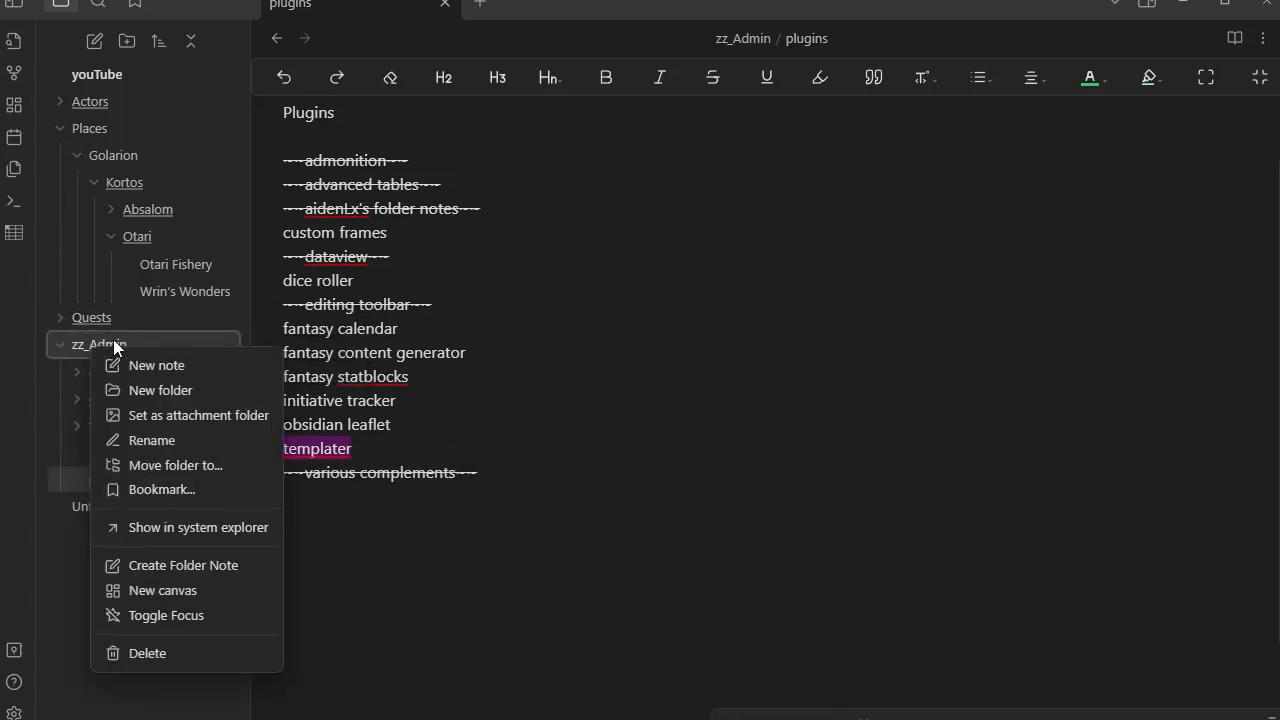
click(187, 393)
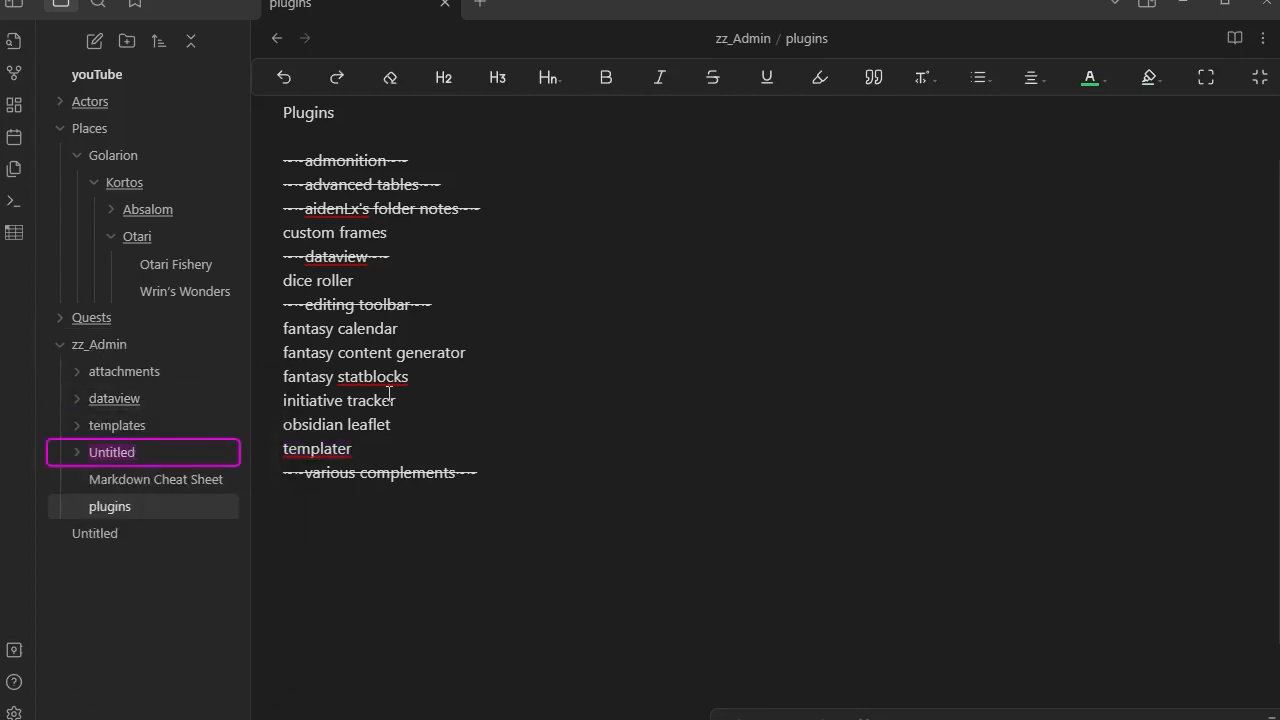
text(plugins)
click(194, 533)
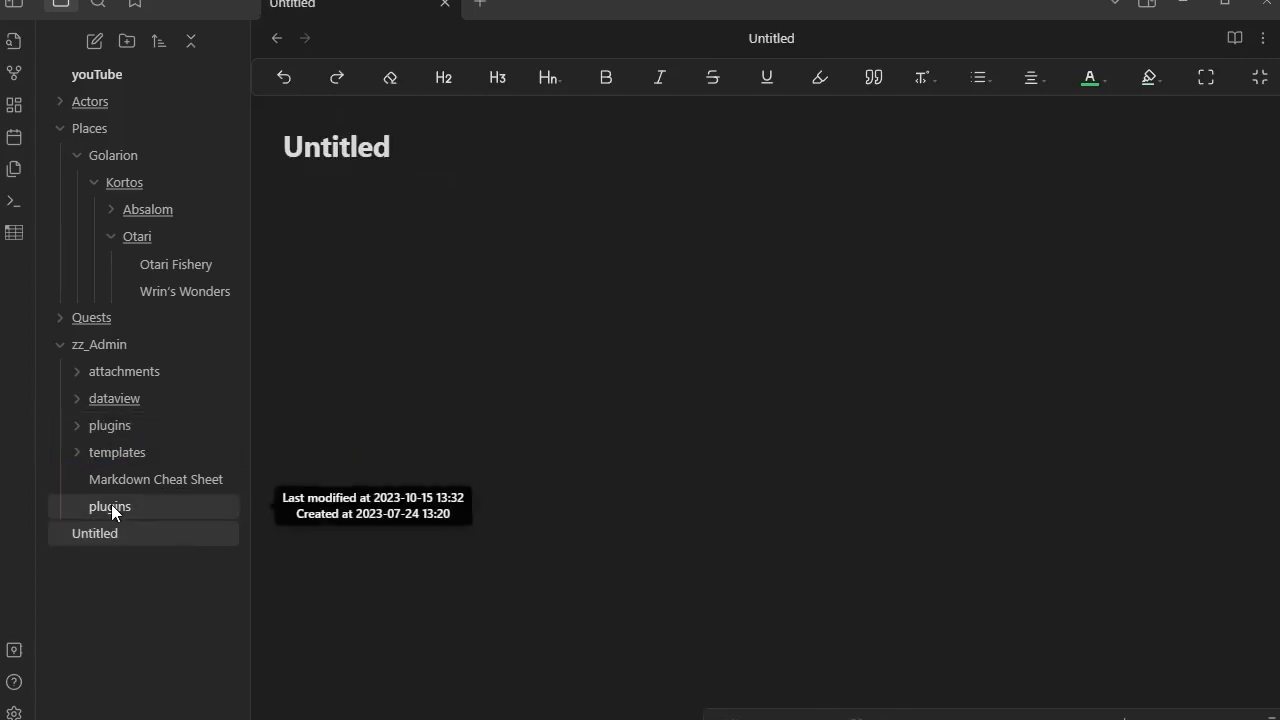
Move the plugins note into the new plugins folder and open it as the folder's note.
drag(111, 504, 113, 429)
click(78, 425)
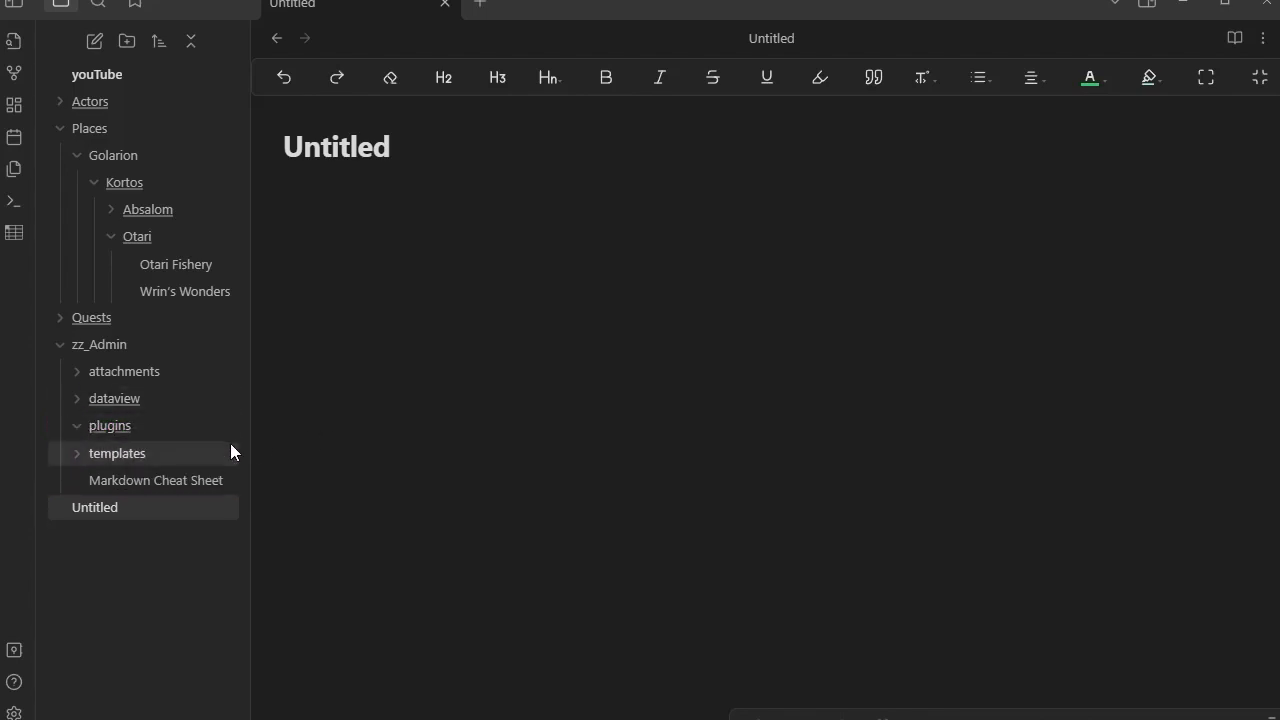
mouse_move(117, 428)
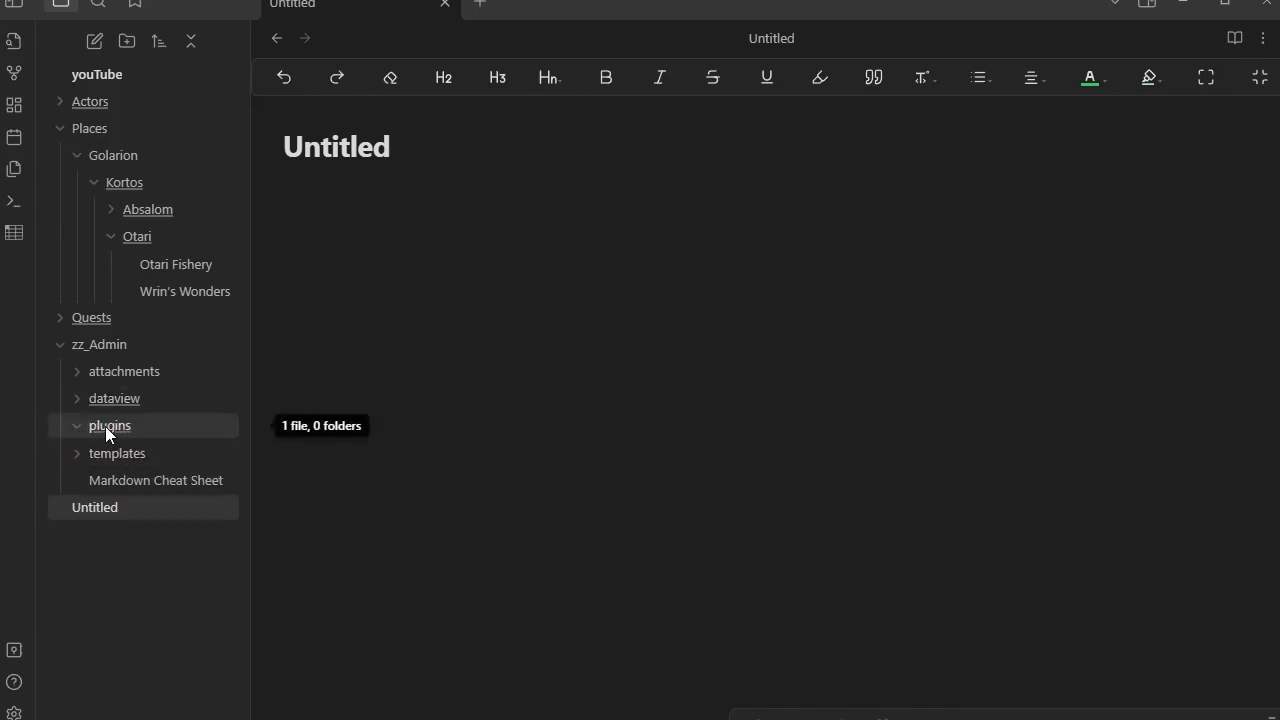
click(101, 426)
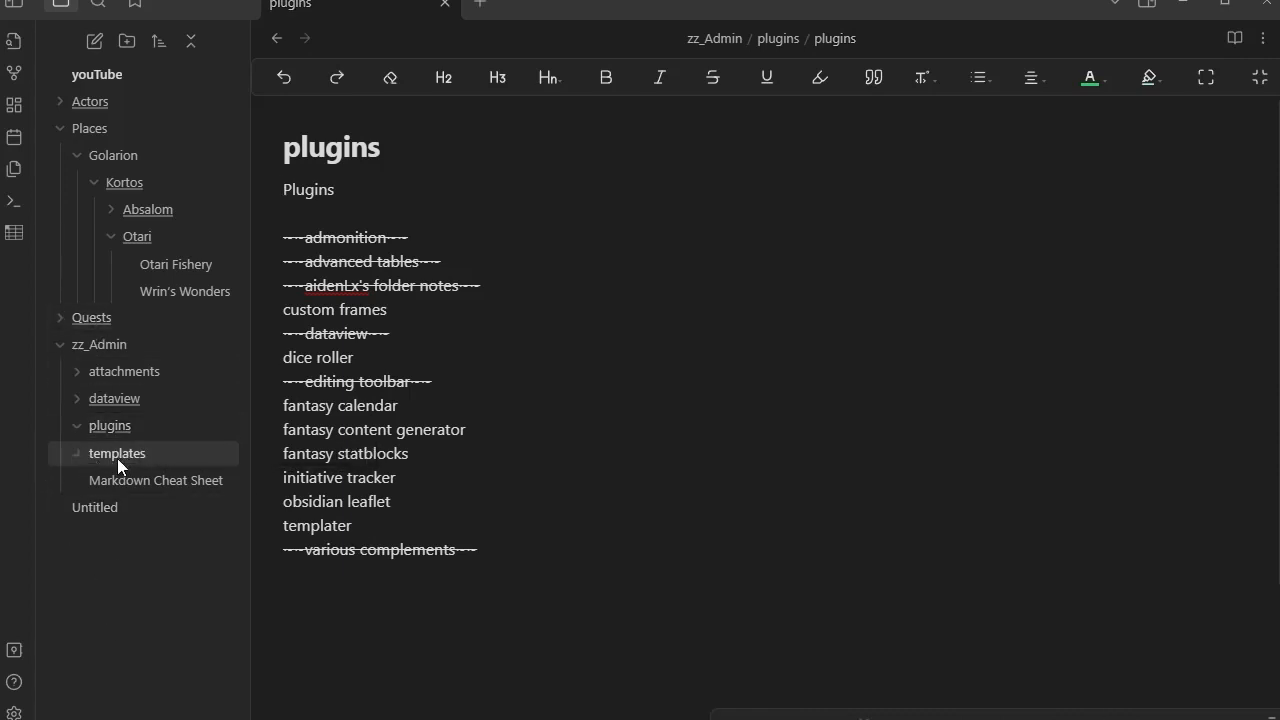
Check the core Templates plugin's folder location and the list of templates available for insertion.
click(15, 712)
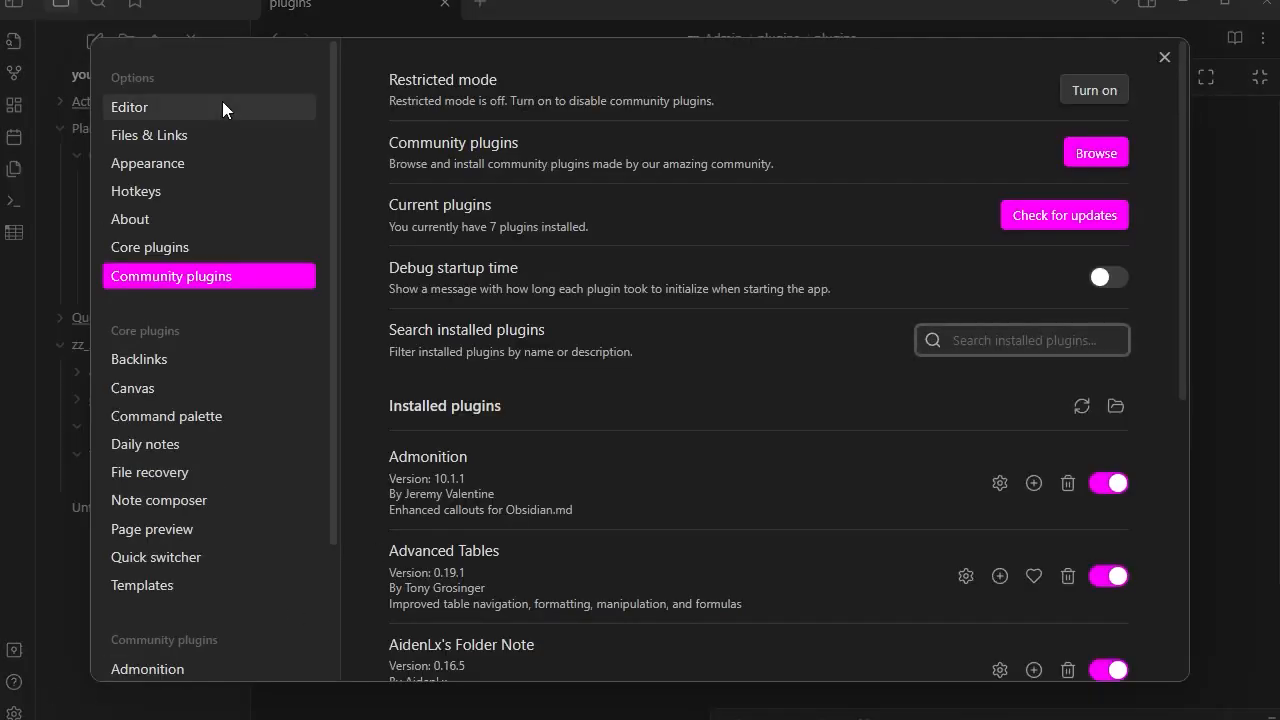
click(154, 587)
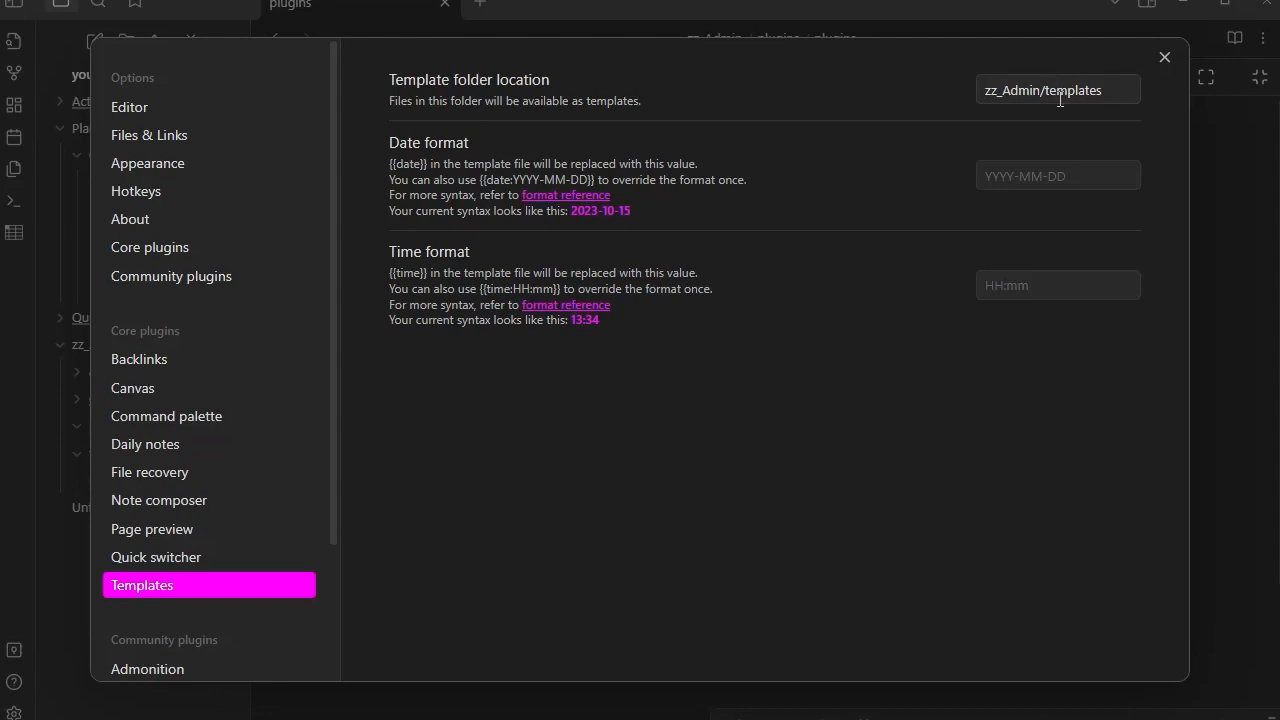
click(1163, 57)
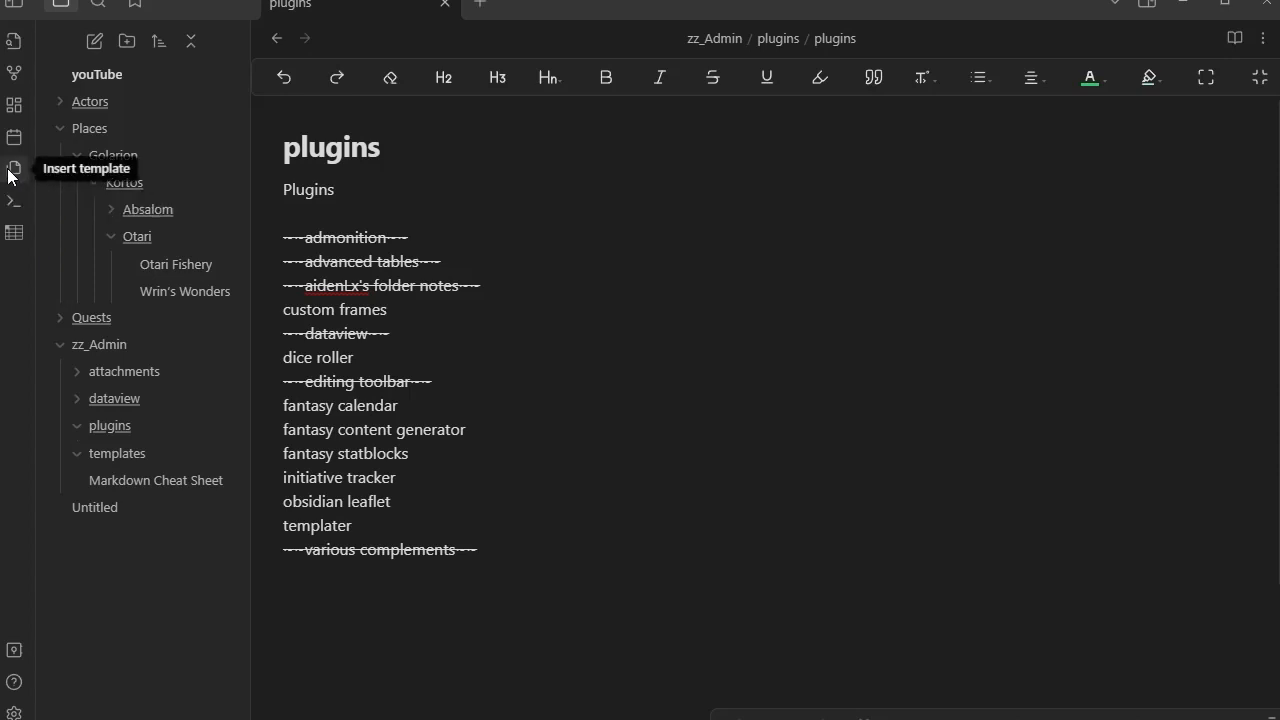
click(11, 170)
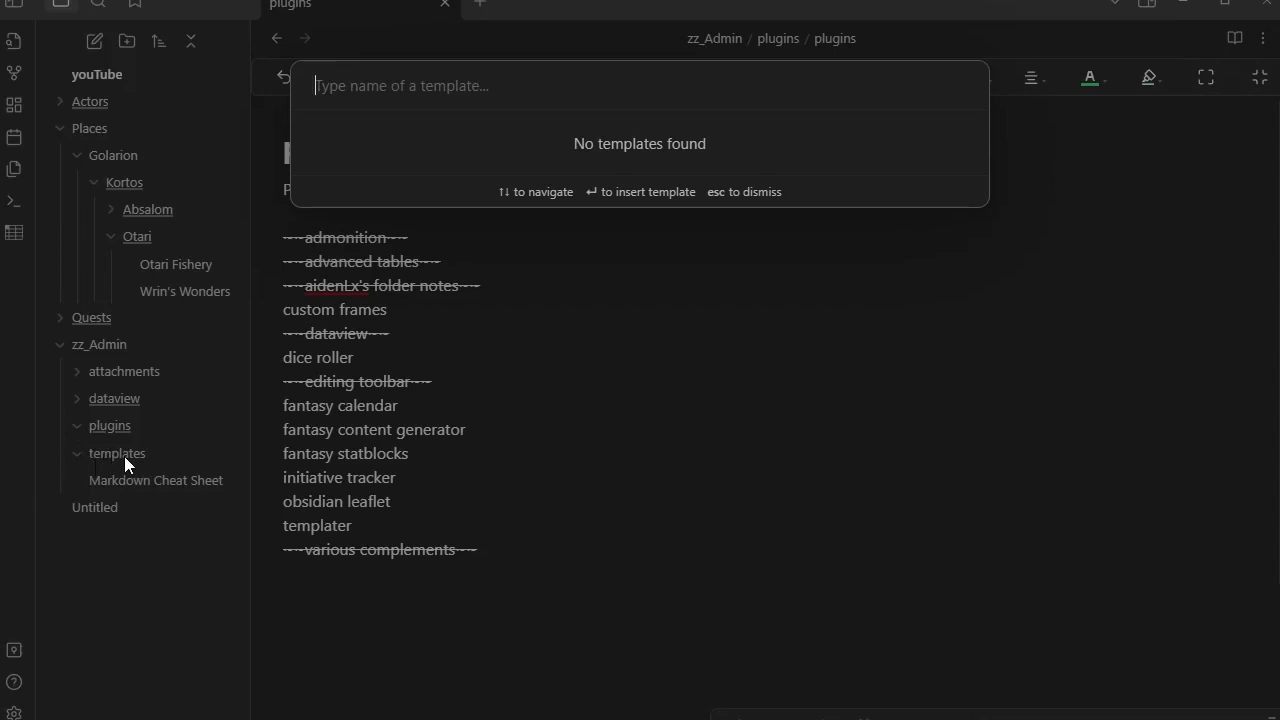
click(924, 567)
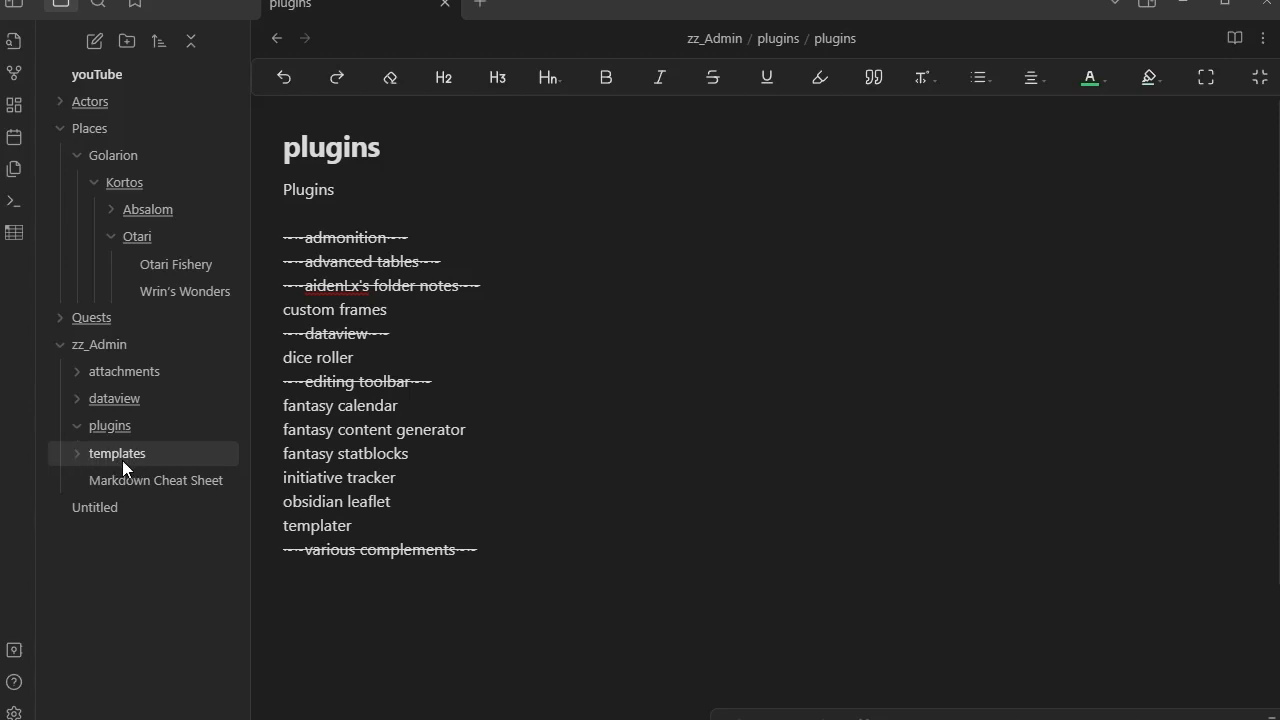
Create a note titled "Questing Template" in the templates folder.
right_click(111, 454)
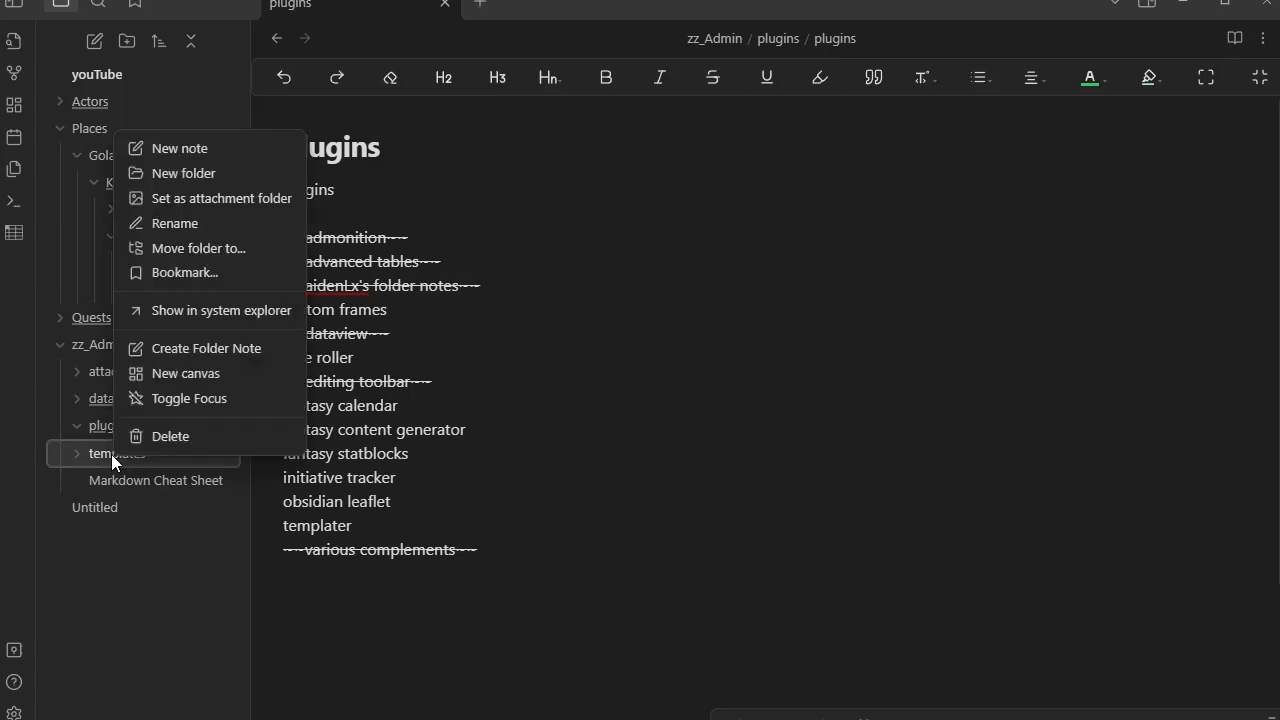
click(204, 147)
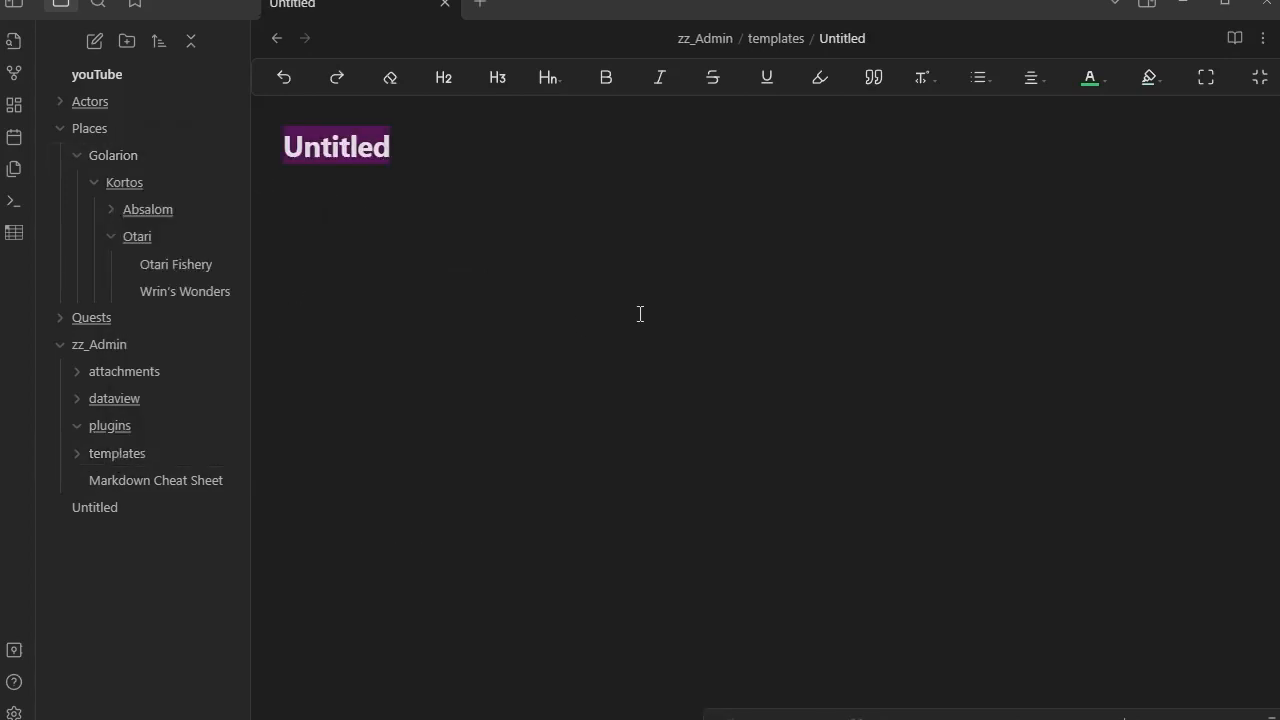
text(Q)
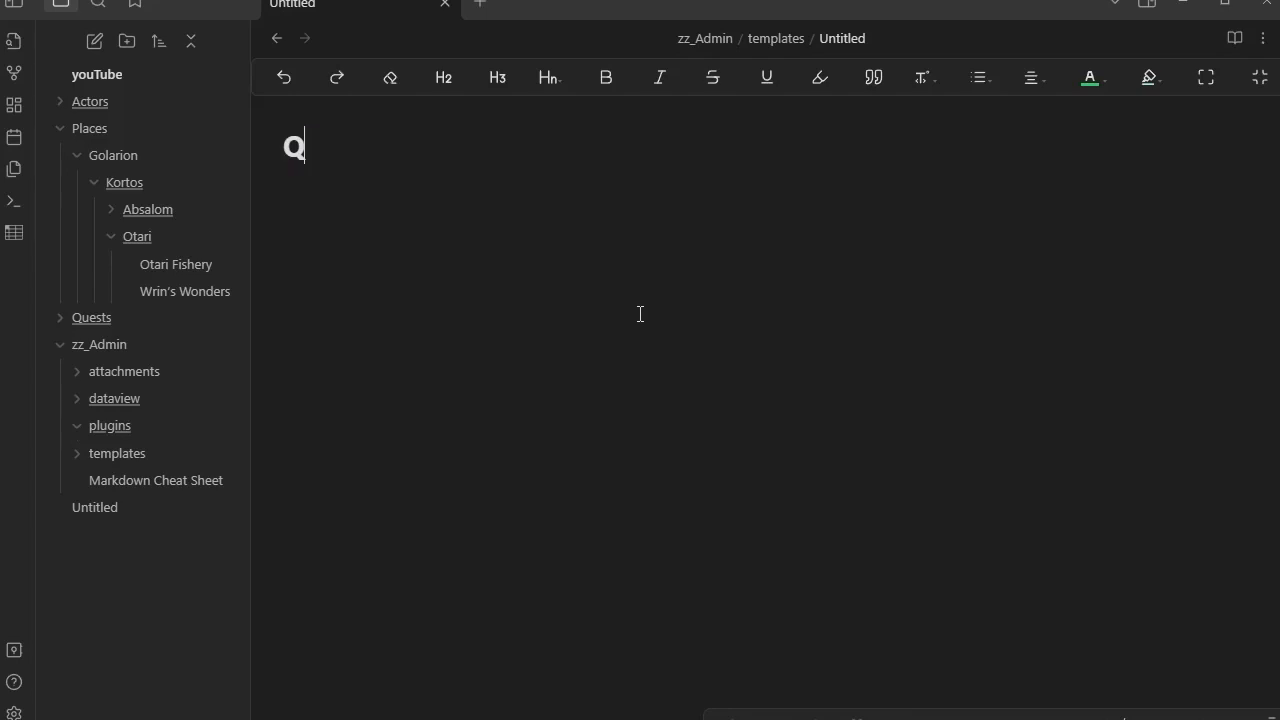
text(uesting Template)
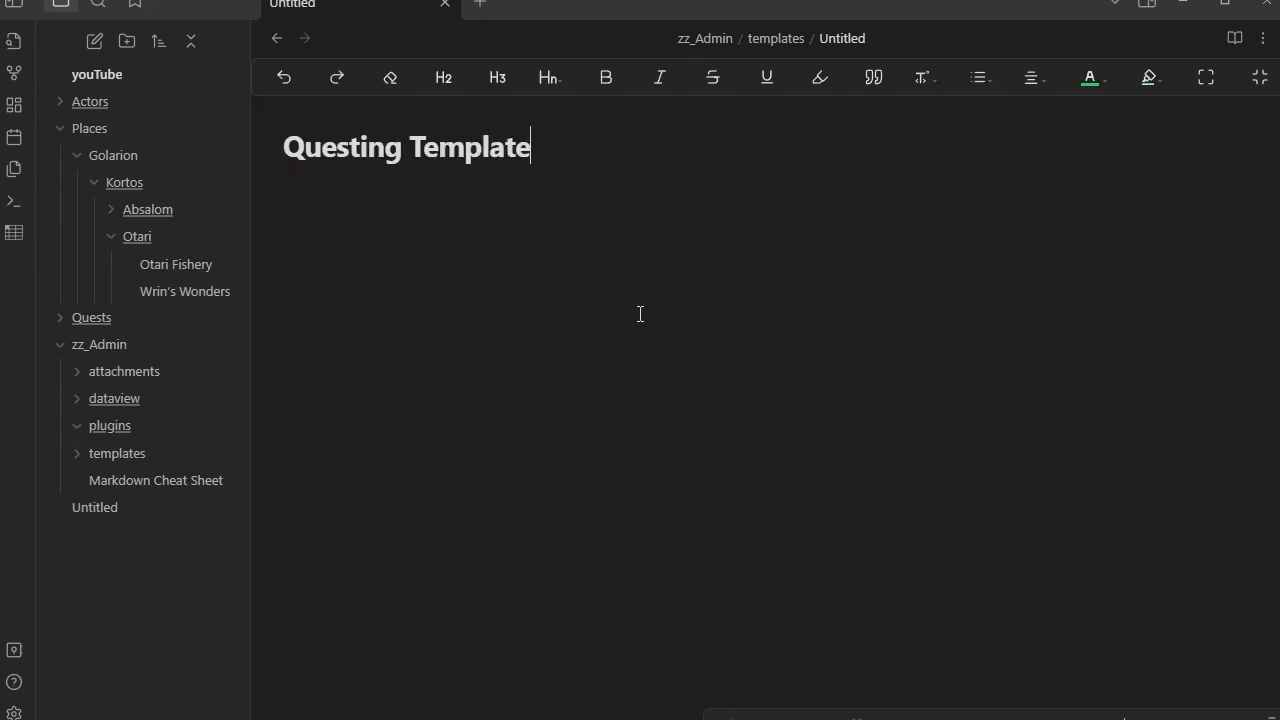
key(Return)
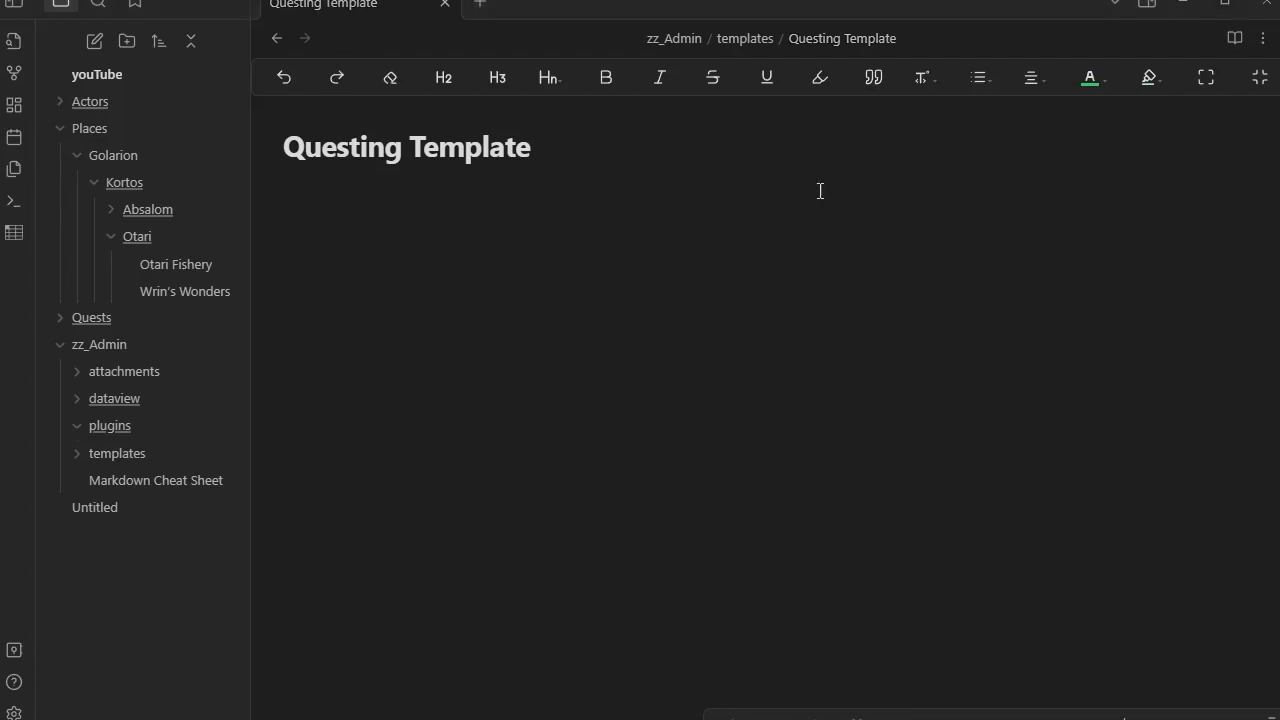
Start a frontmatter block between --- lines in the Questing Template note with the property "noteType: quest".
click(328, 187)
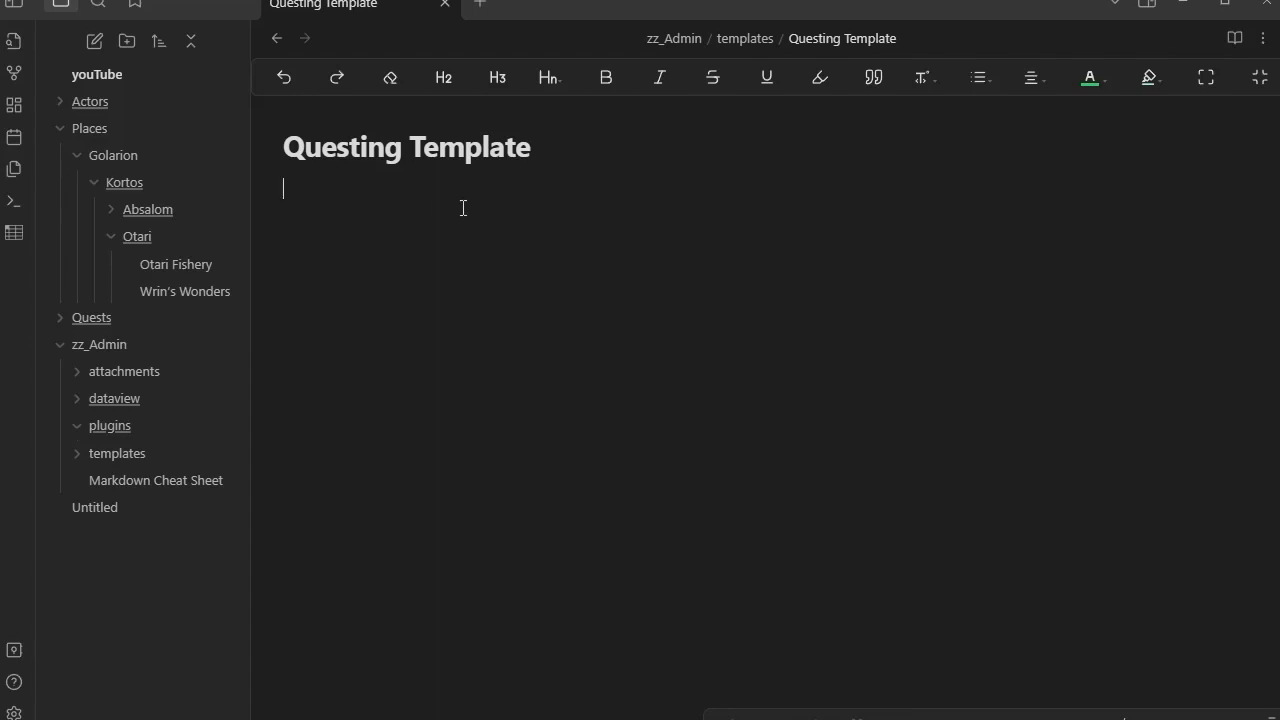
text(---)
key(Return)
text(not)
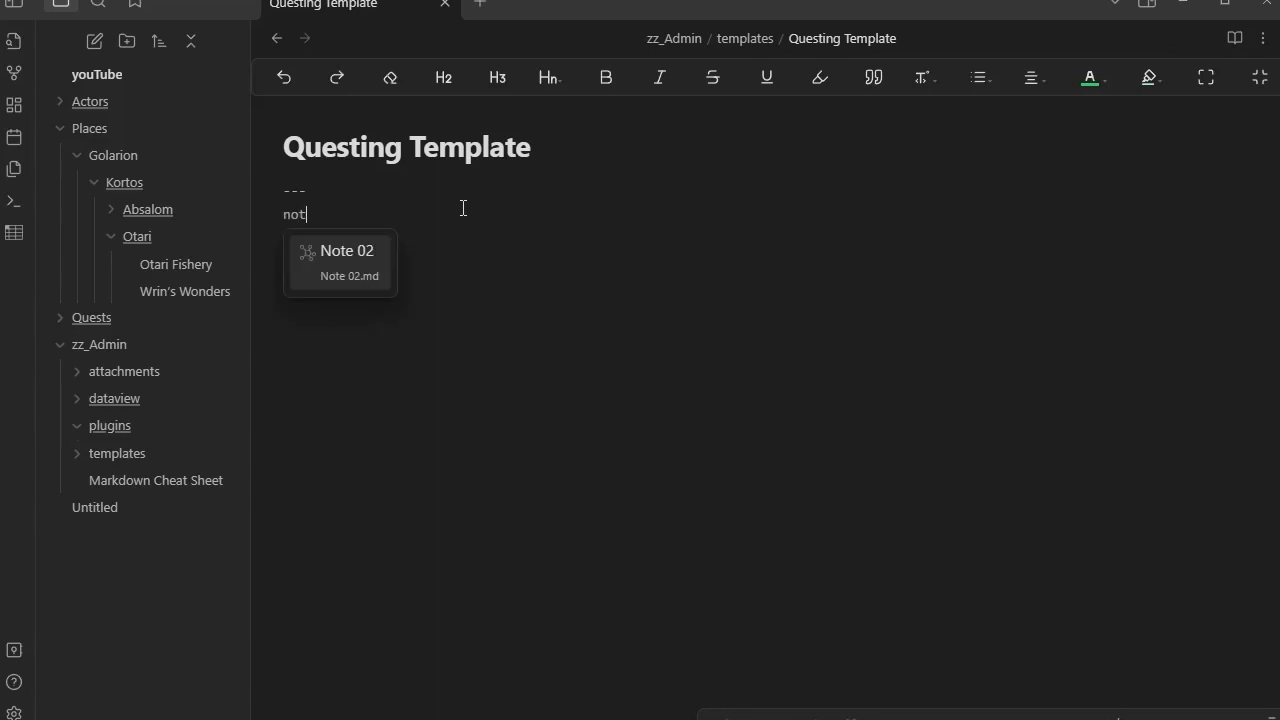
text(e)
text(Type)
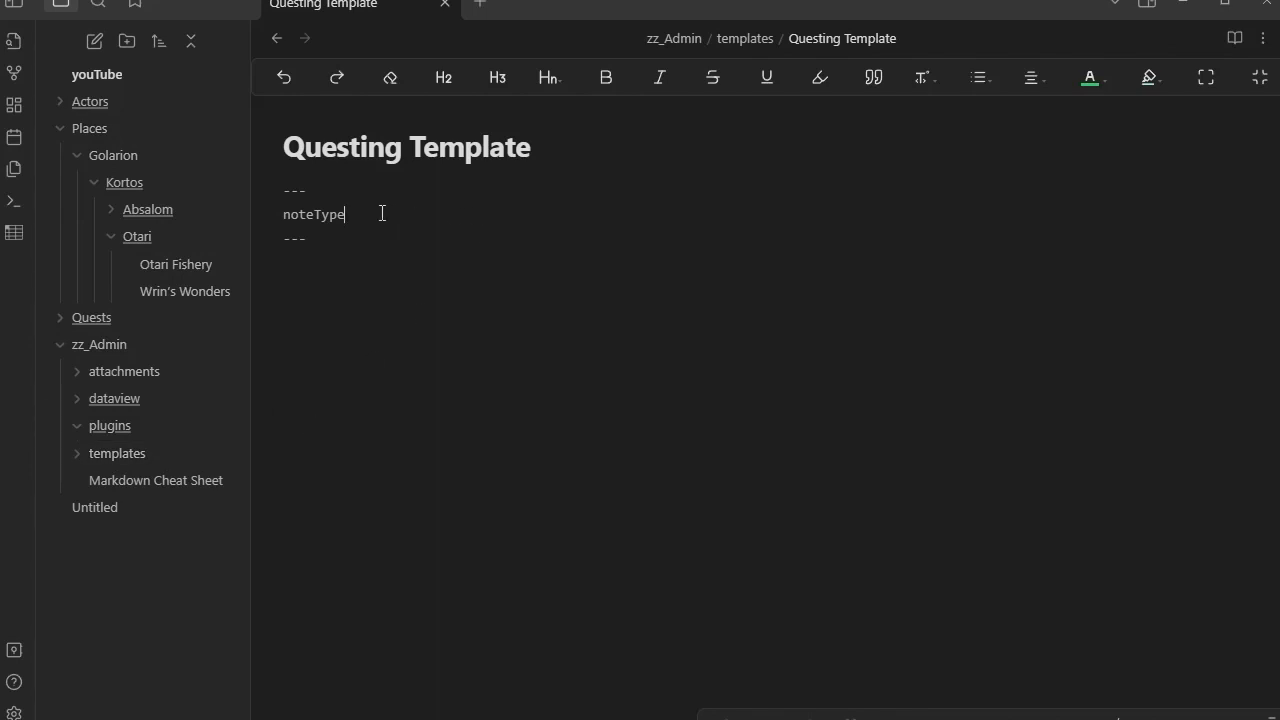
text(:)
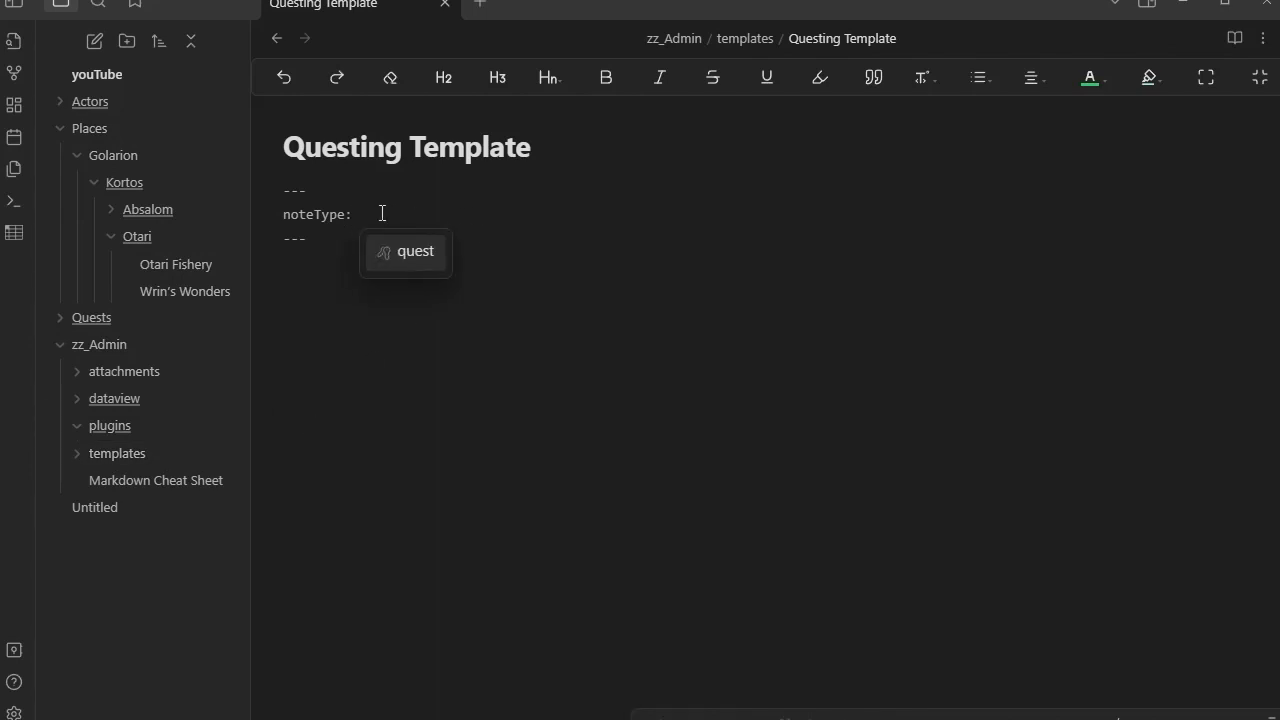
text( quest)
key(Return)
Add the comment line "# (Not Started, In Progress, Completed)" below noteType in the frontmatter.
key(Return)
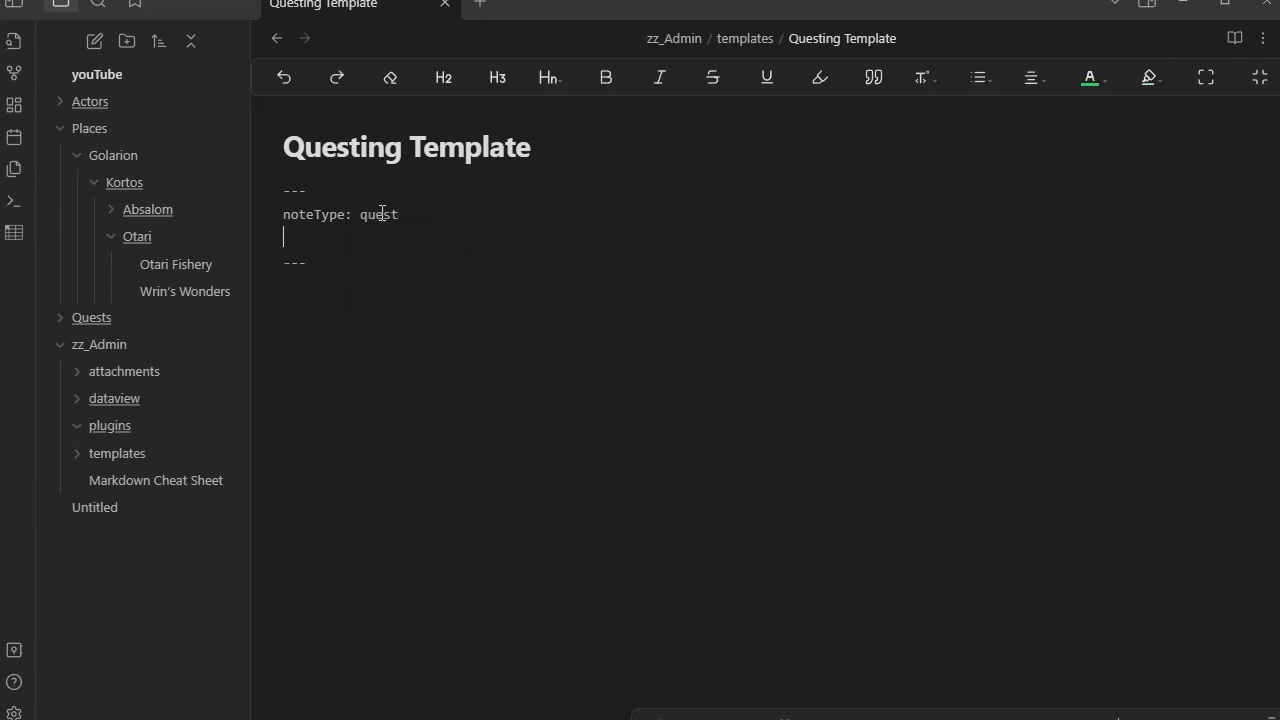
text(#)
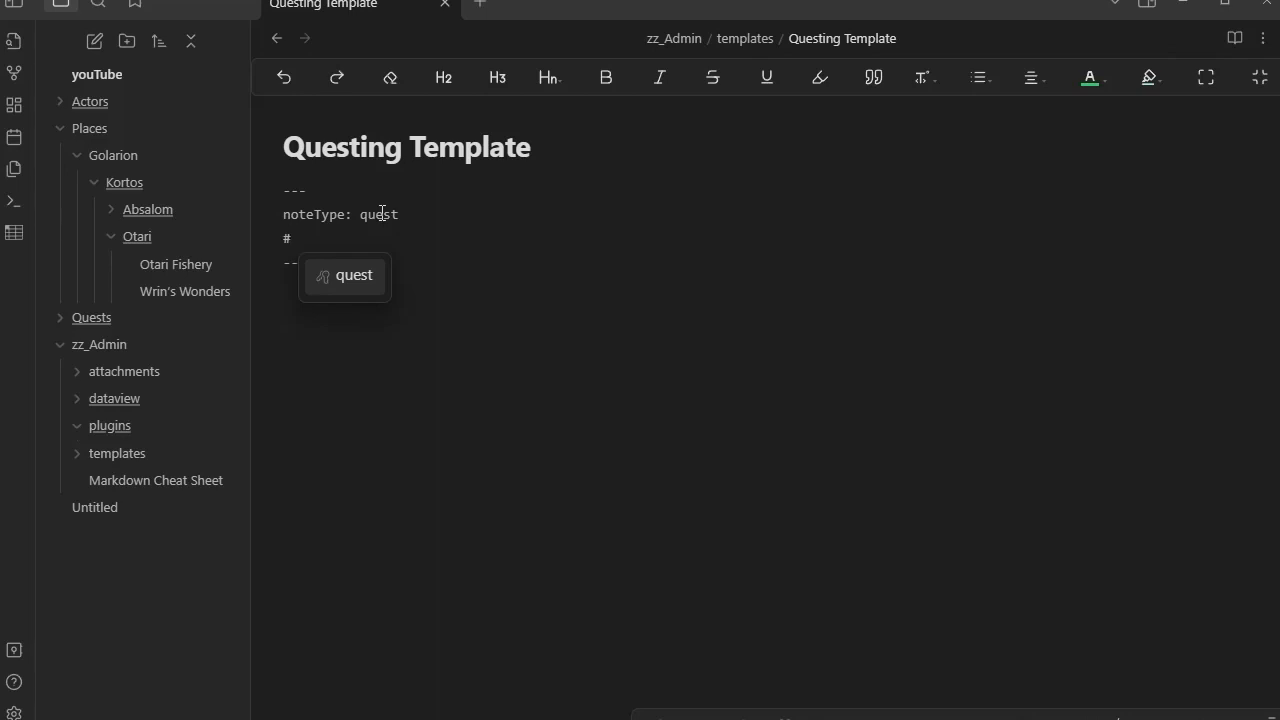
text(())
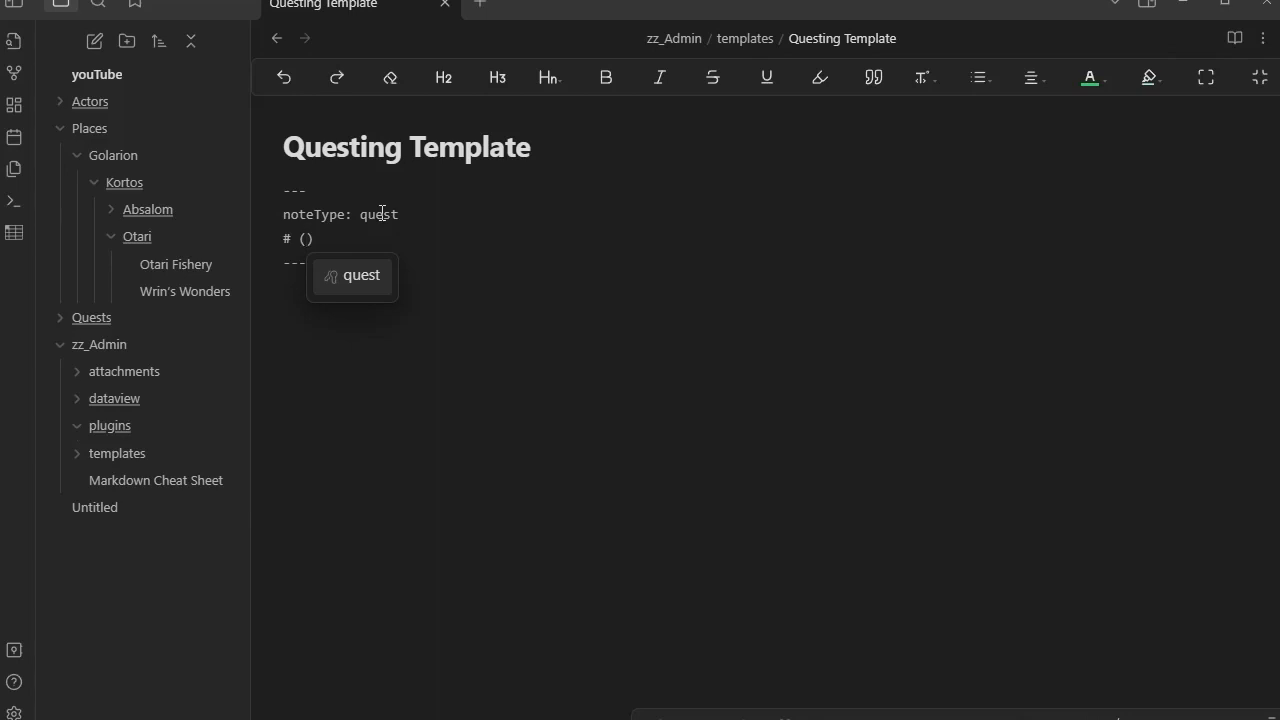
text(Not S)
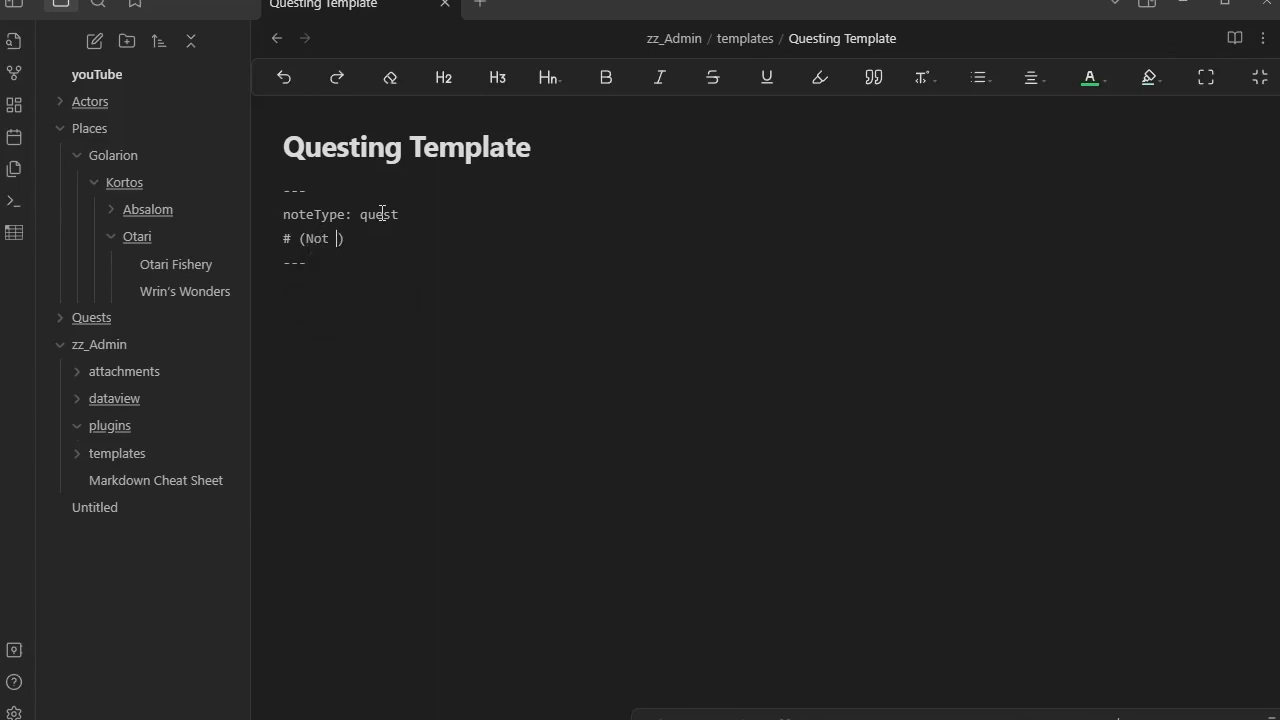
text(tarted, )
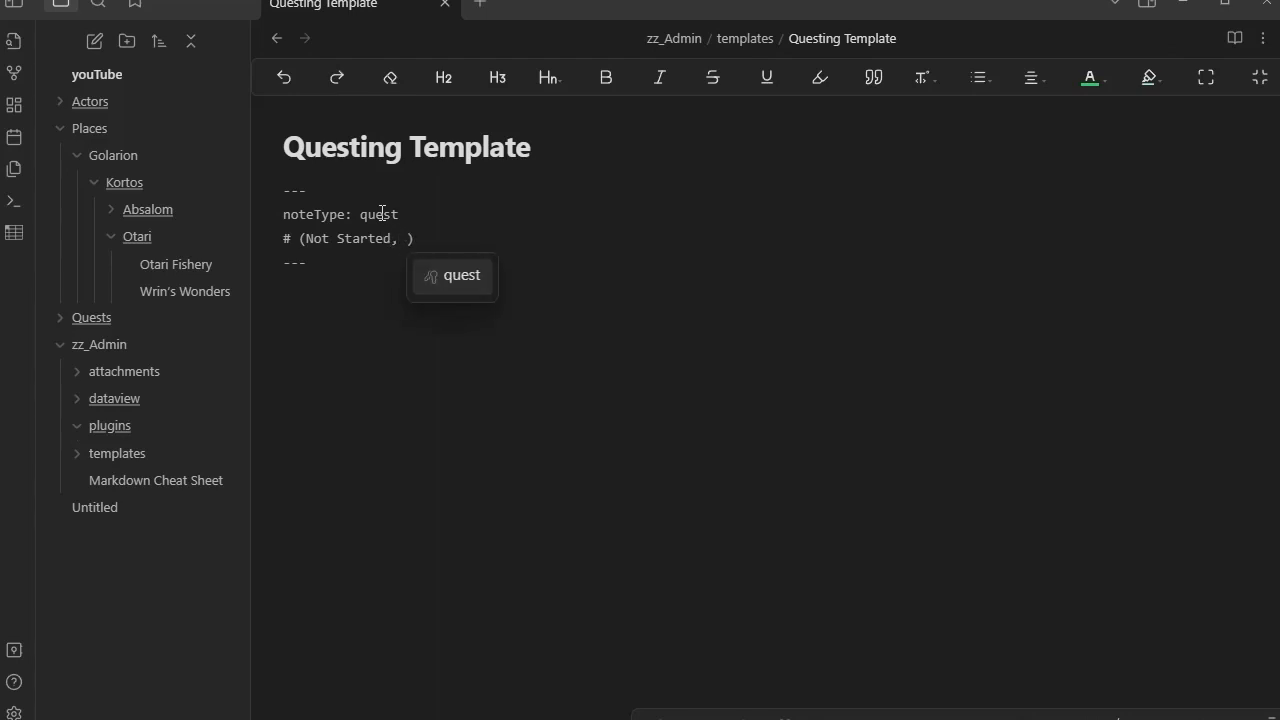
text(In Prog)
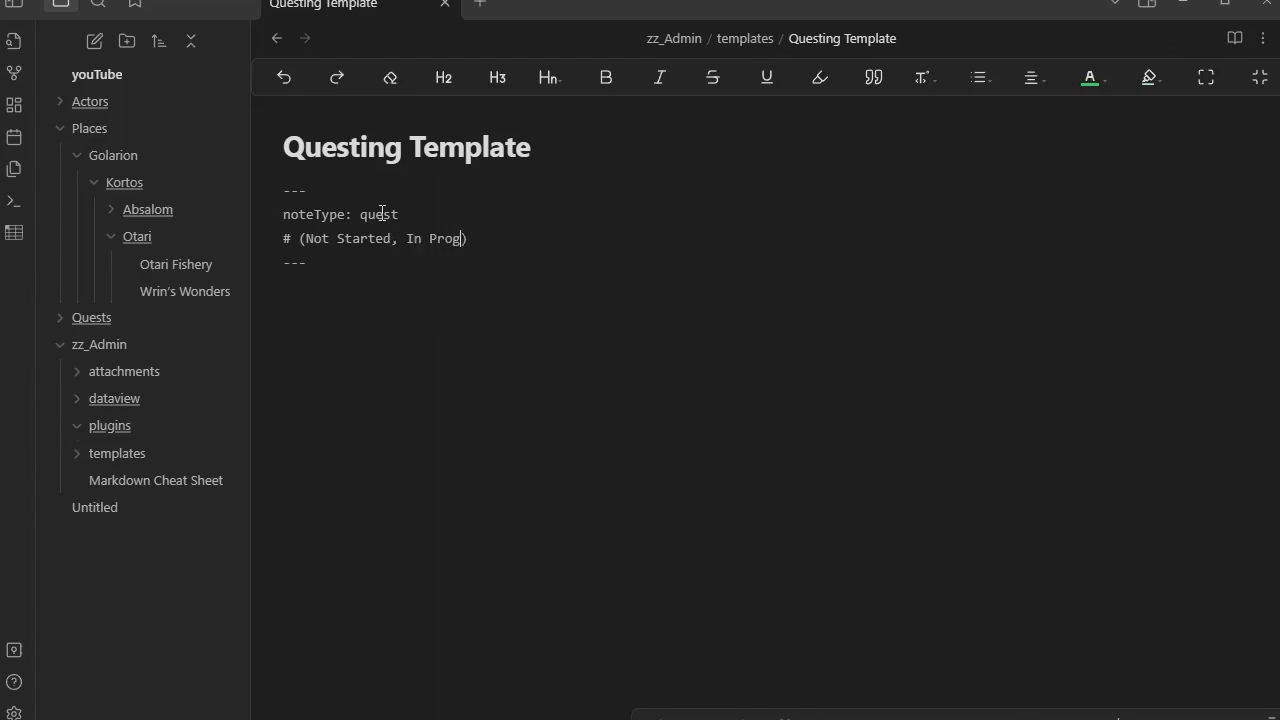
text(ress, )
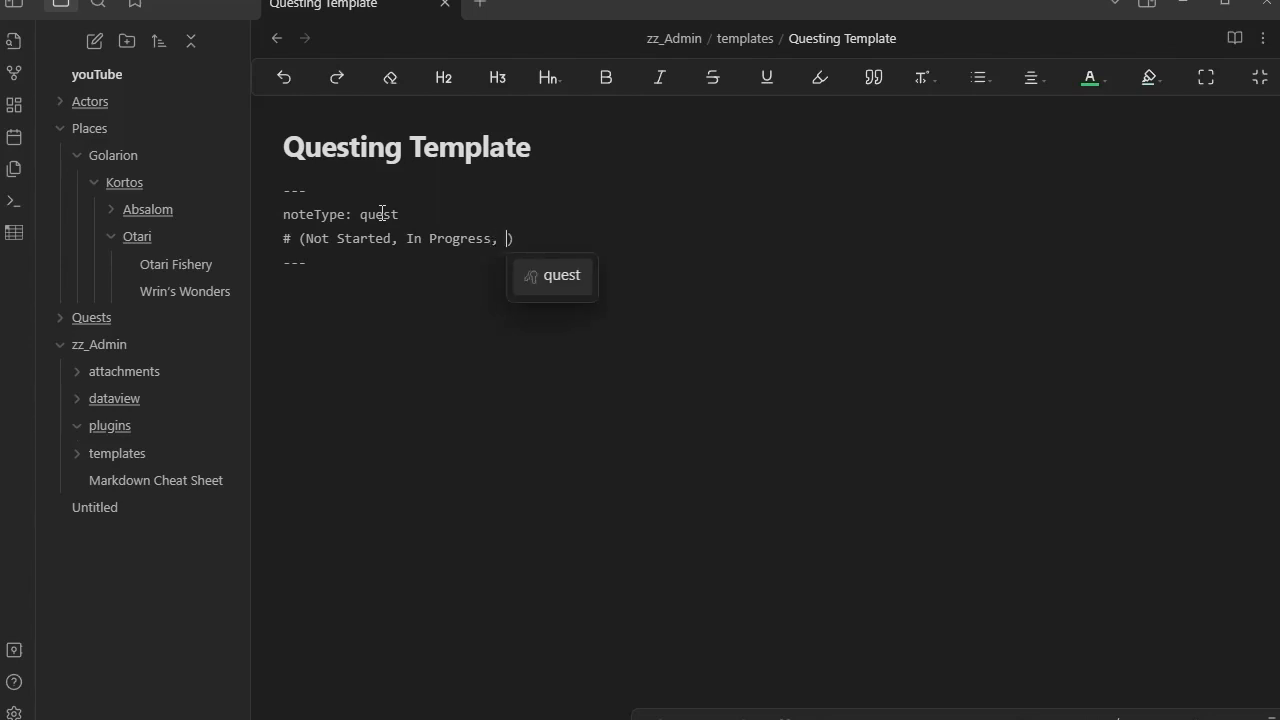
text(Complete)
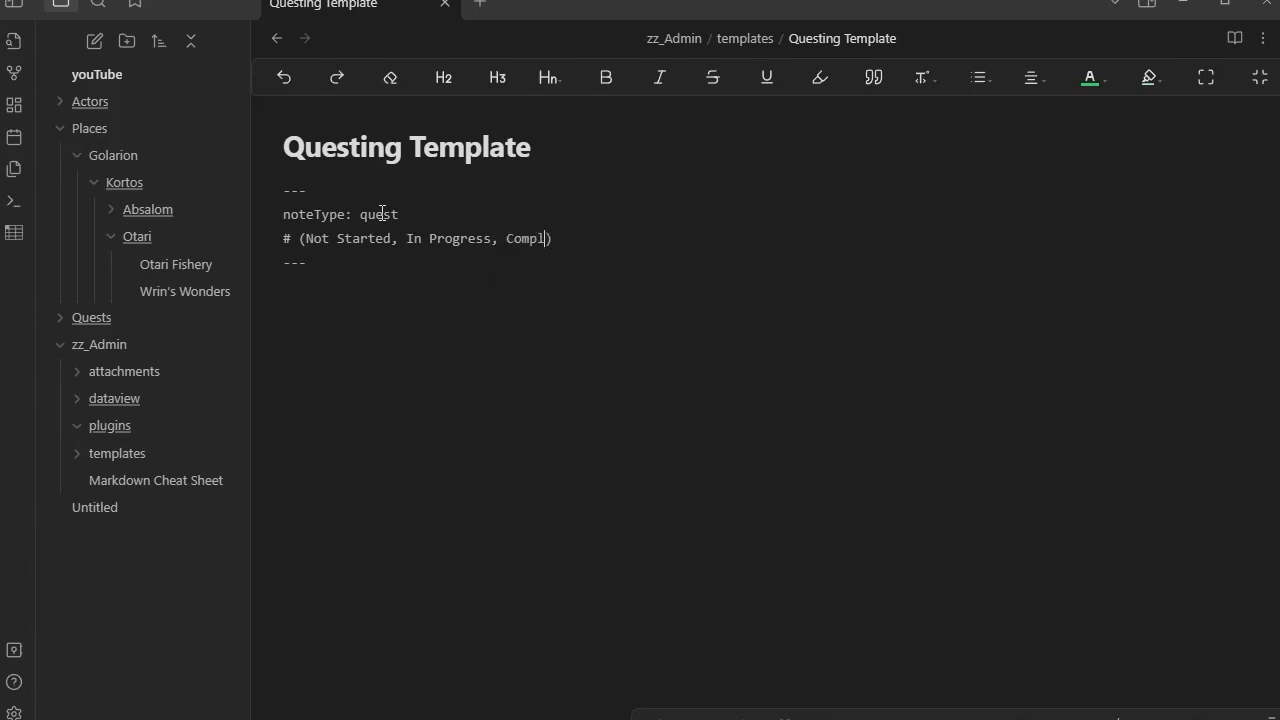
text(d)
click(598, 238)
Add a questStatus property with the suggested value "In Progress" below the status comment in the frontmatter.
key(Return)
text(q)
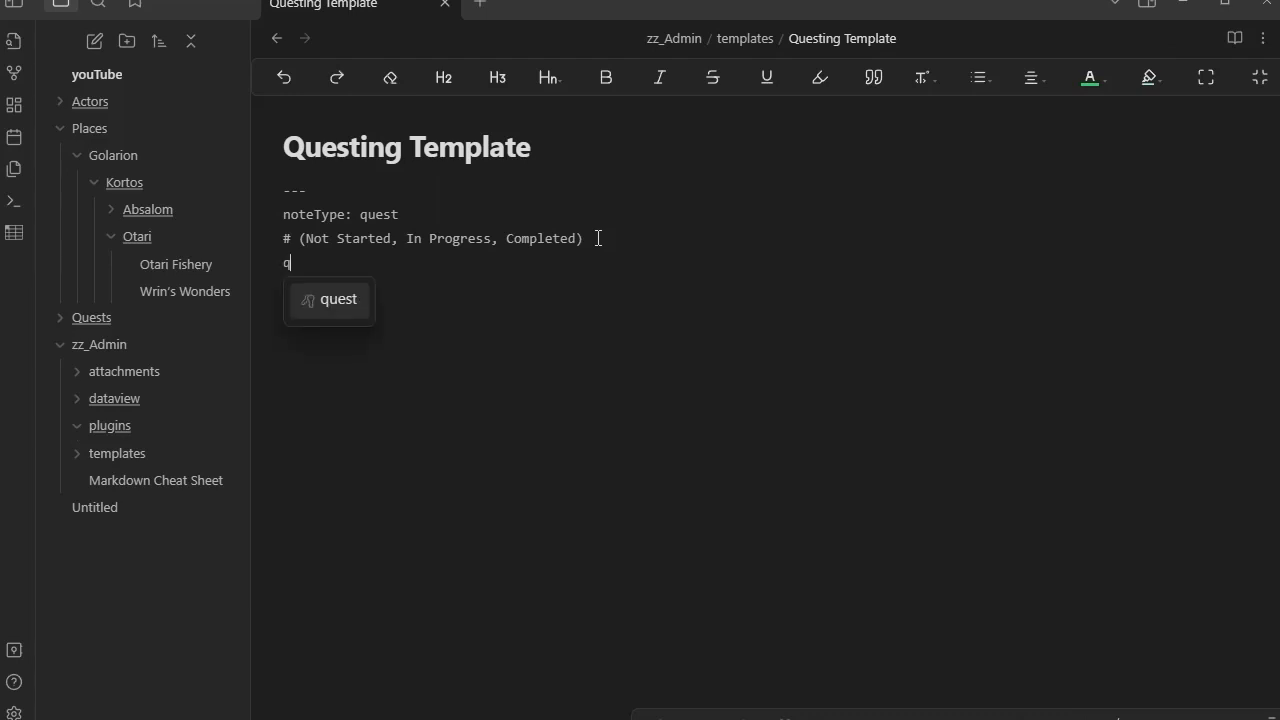
text(uestStatu)
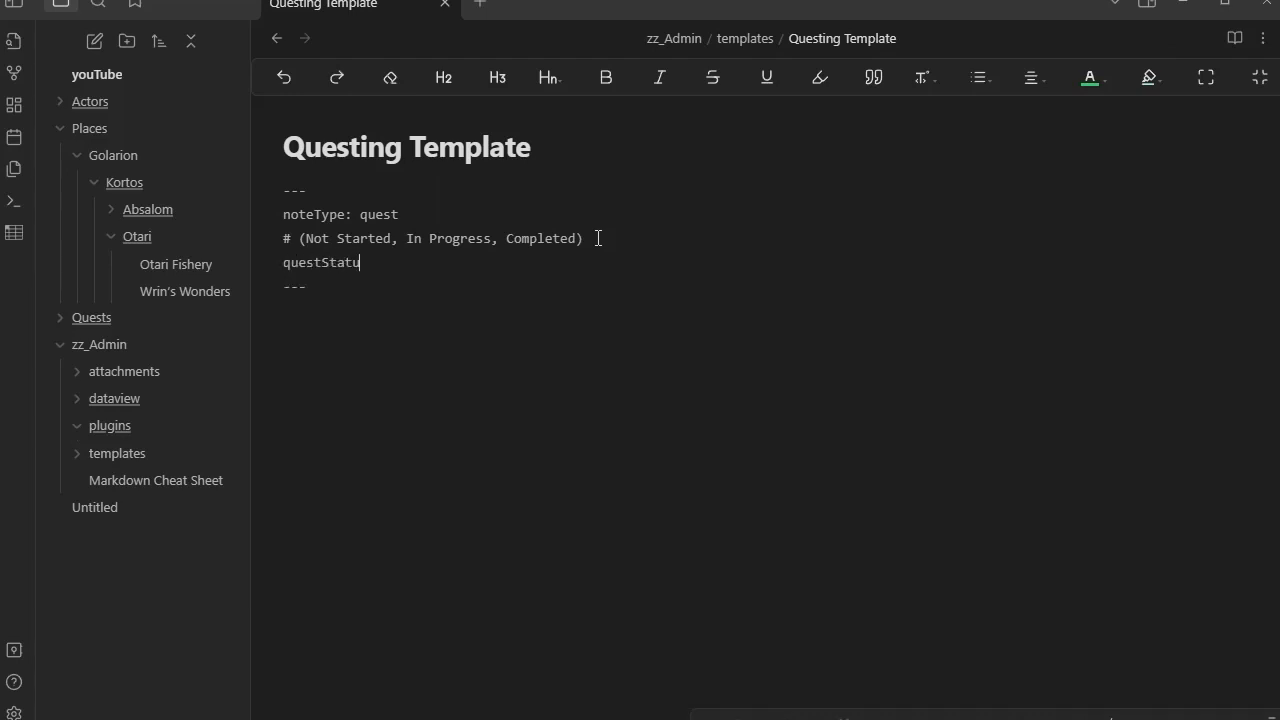
text(s:)
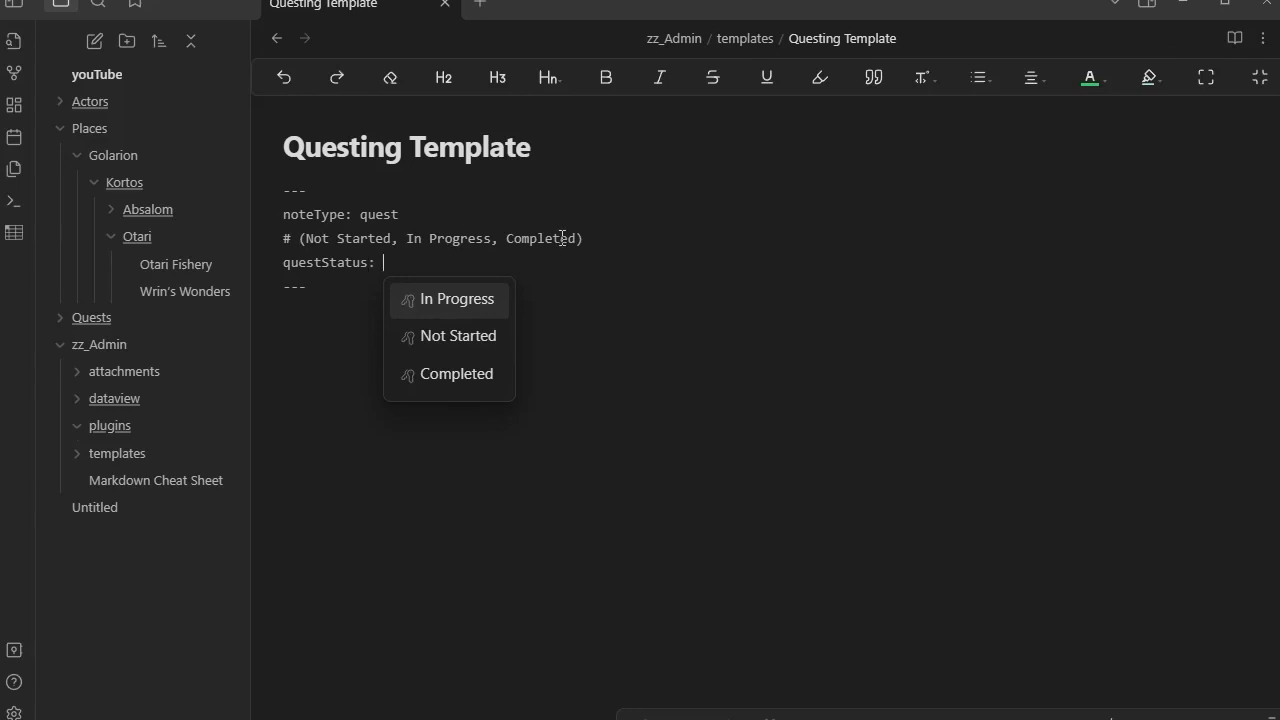
click(449, 298)
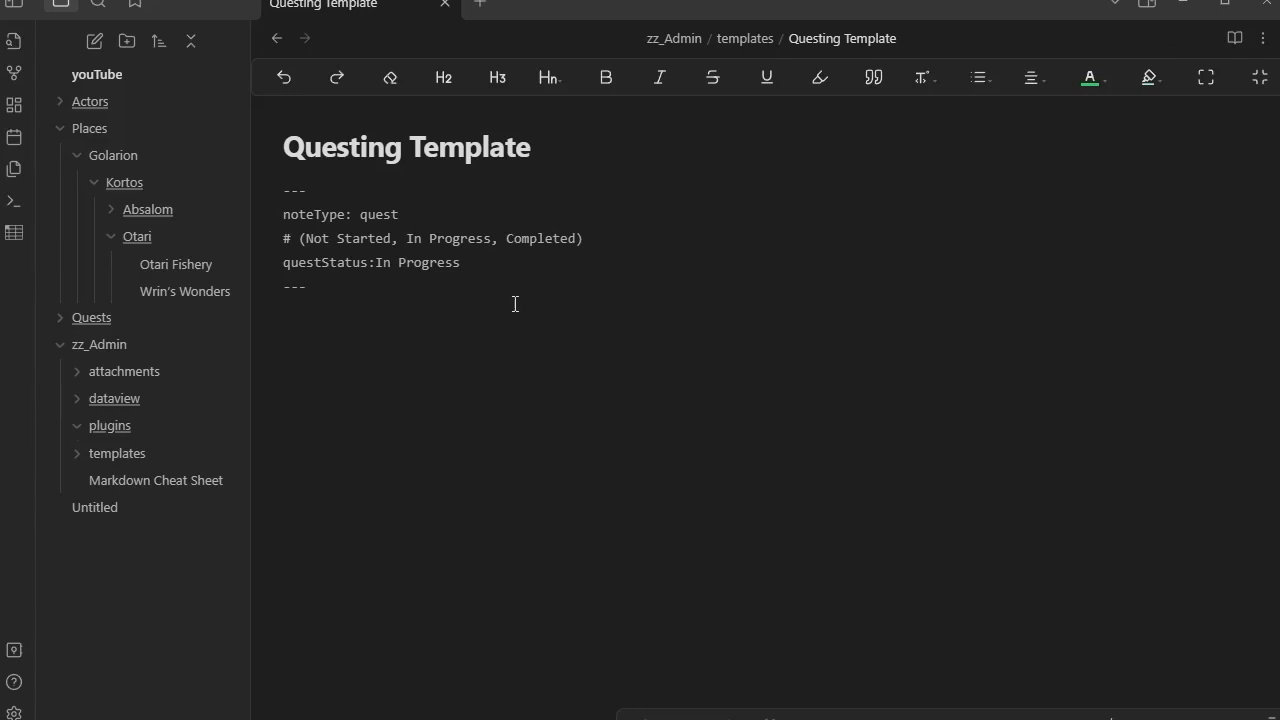
Add the comment line "# (Main Quest, Side Quest)" below questStatus in the frontmatter.
click(619, 316)
key(Return)
text(#)
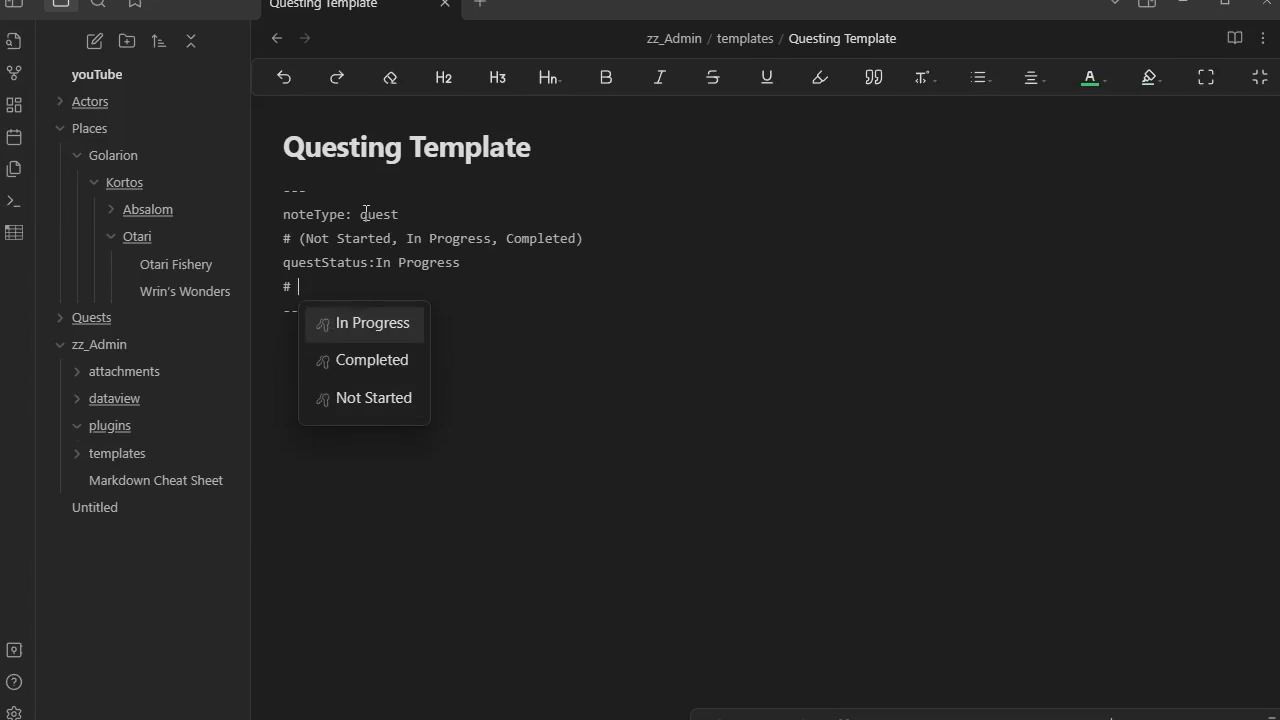
drag(359, 214, 400, 214)
click(338, 286)
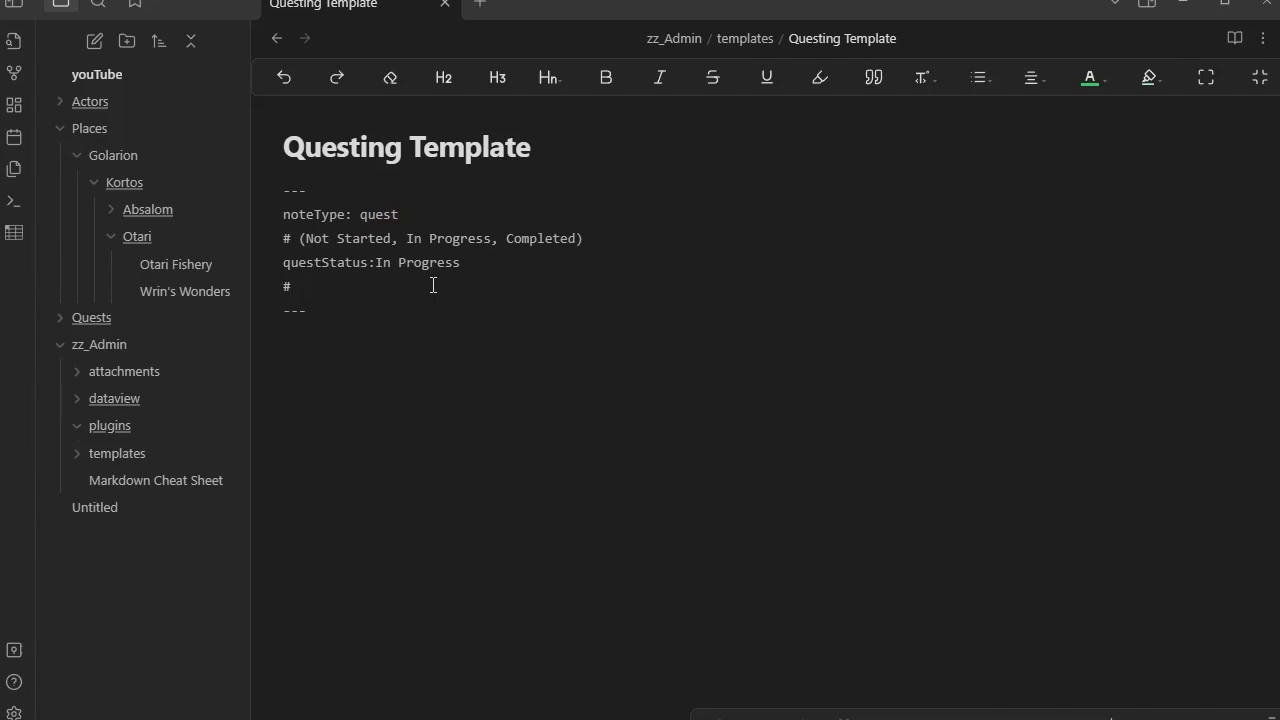
text((Main Quest, Side)
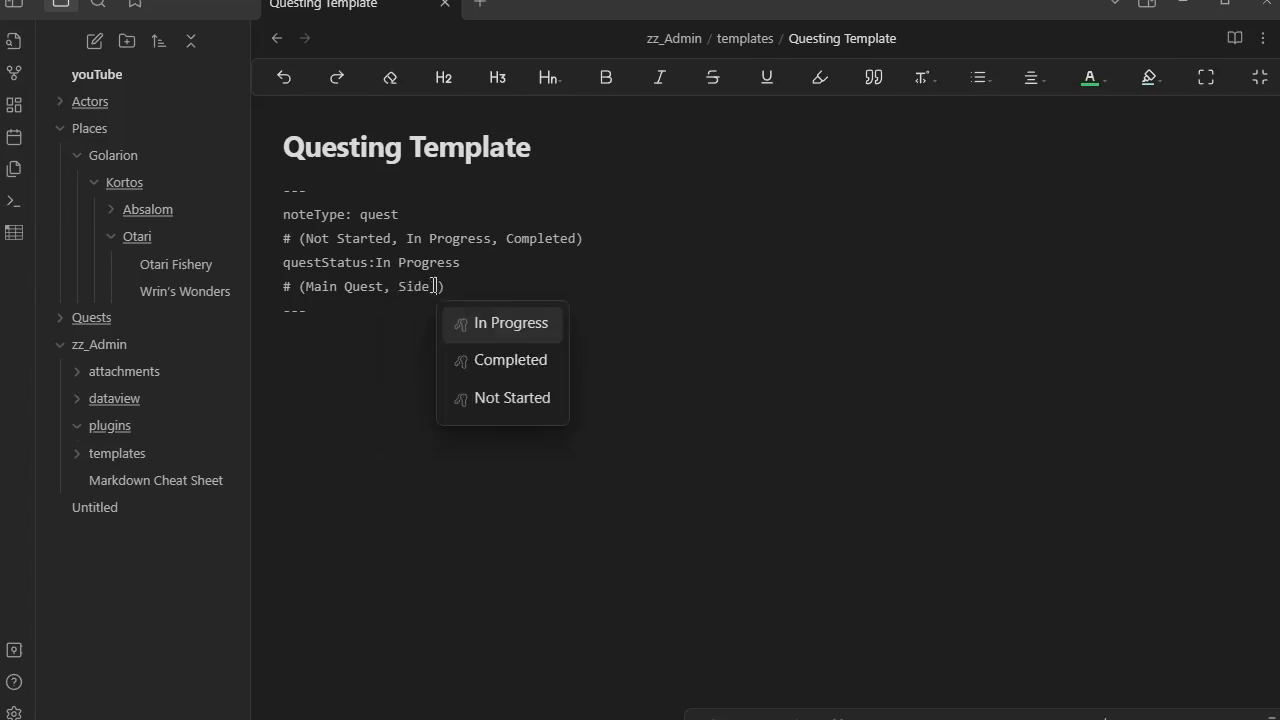
text( Ques)
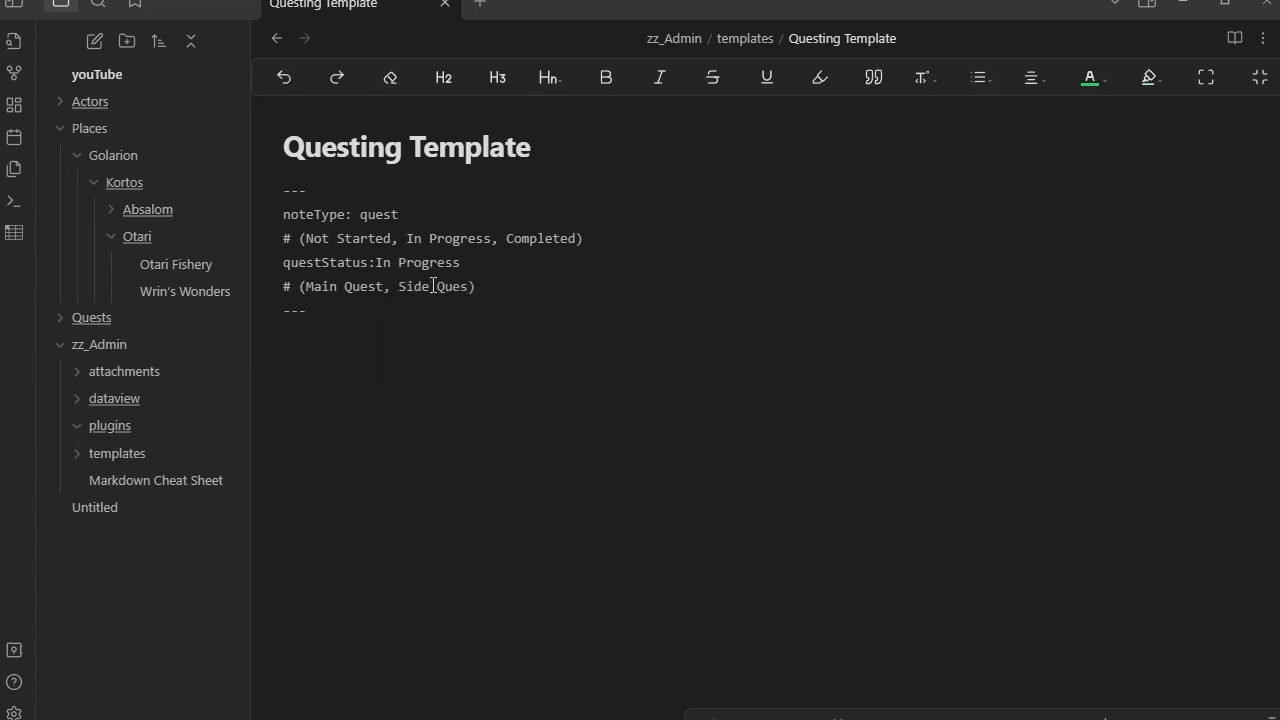
text(t)
click(511, 291)
Add a "questType:" property without a value below the quest type comment.
key(Return)
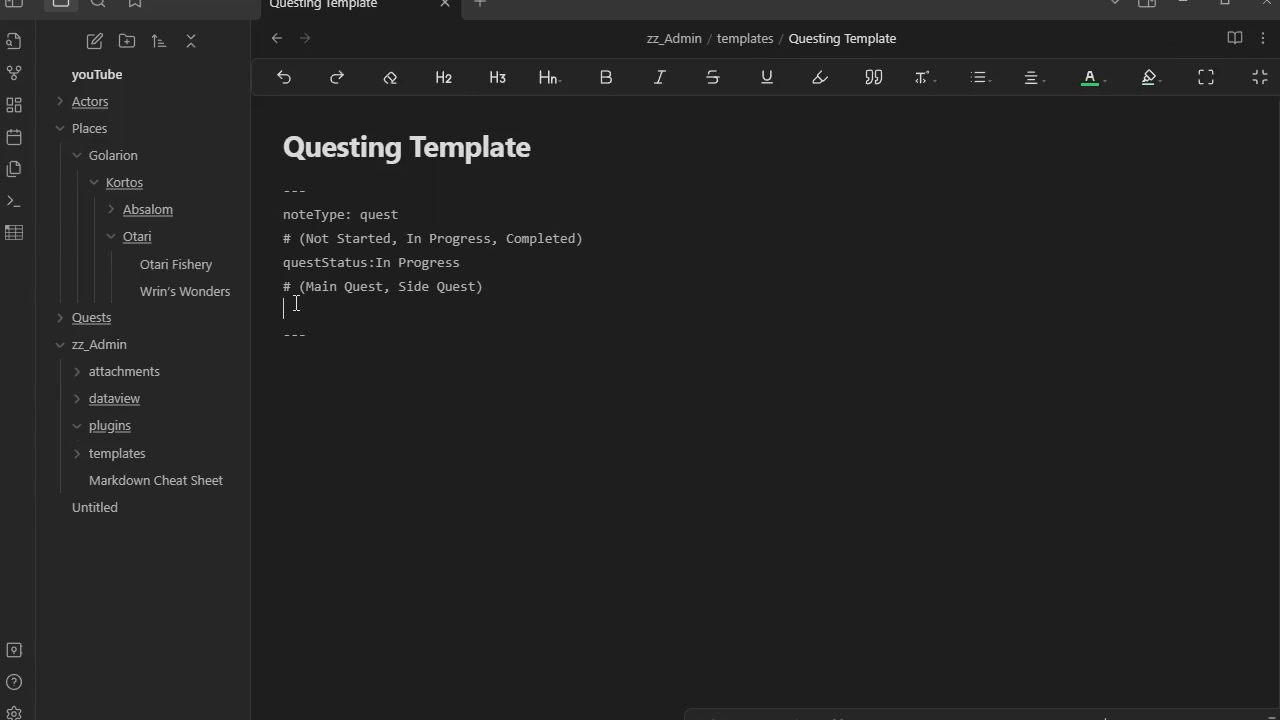
text(questType:)
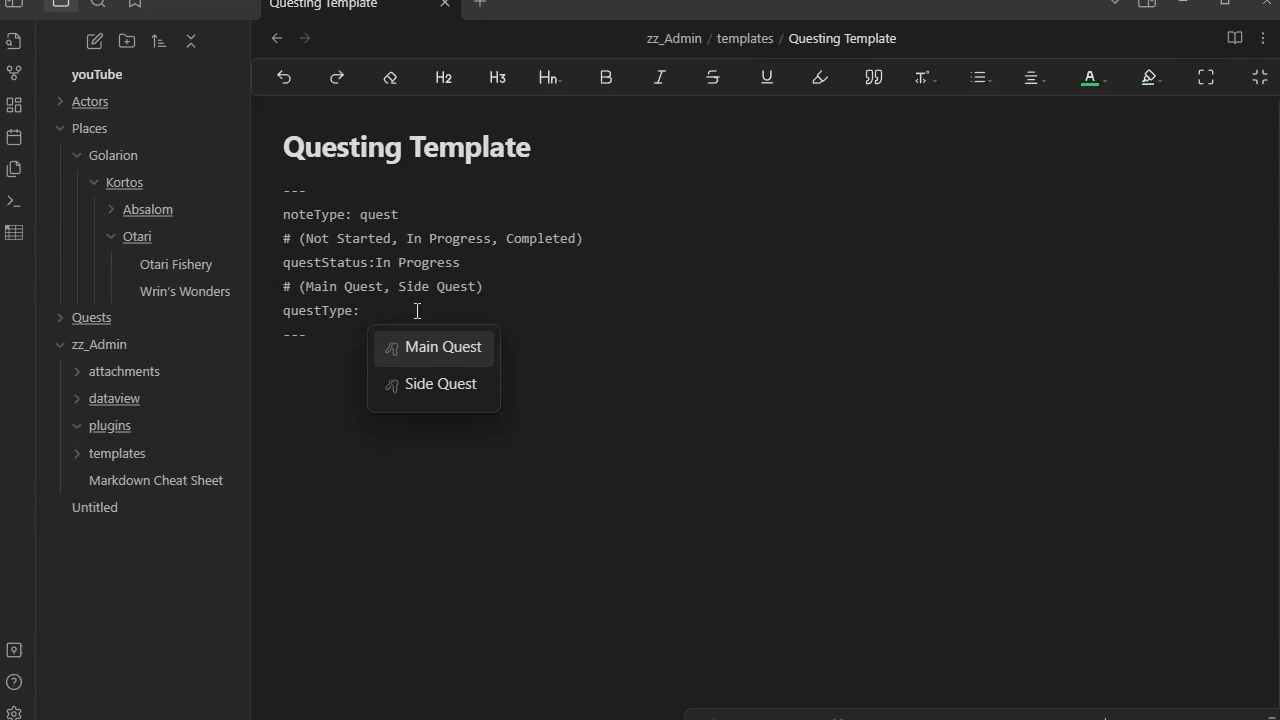
click(384, 312)
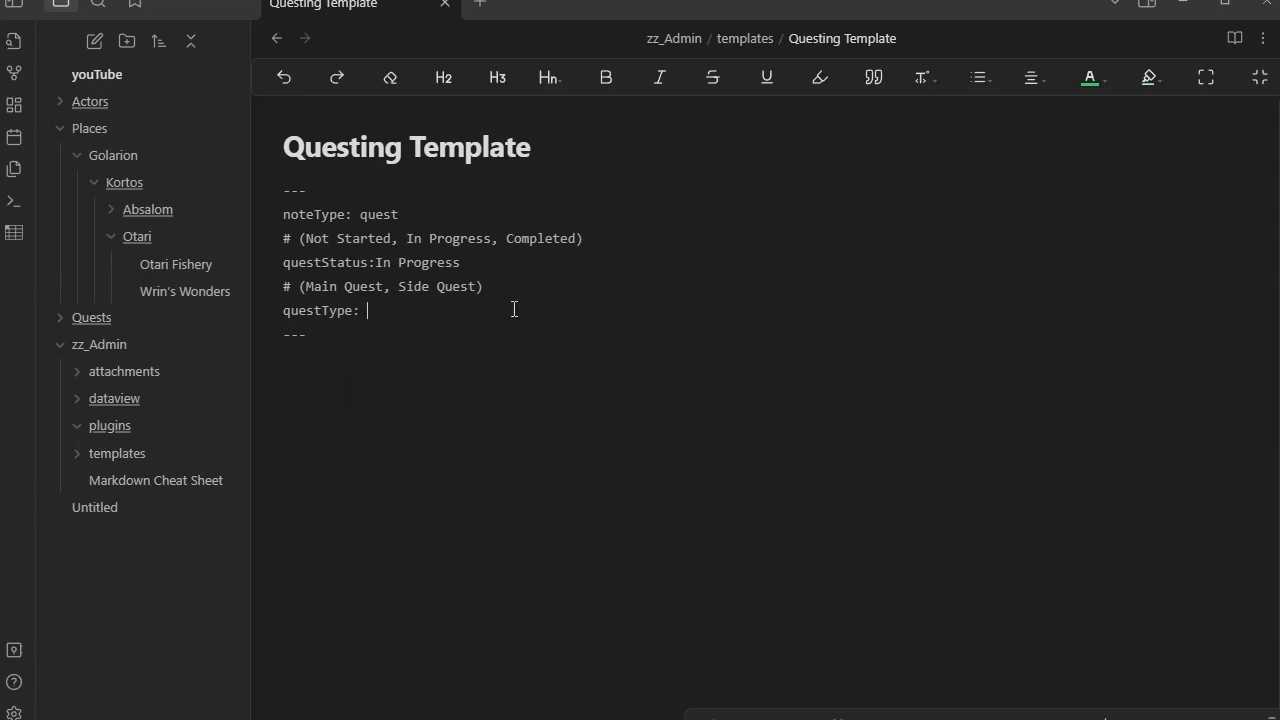
Add "questSummary:" and "questReward:" properties without values below questType in the frontmatter.
key(Return)
text(quste)
key(BackSpace)
key(BackSpace)
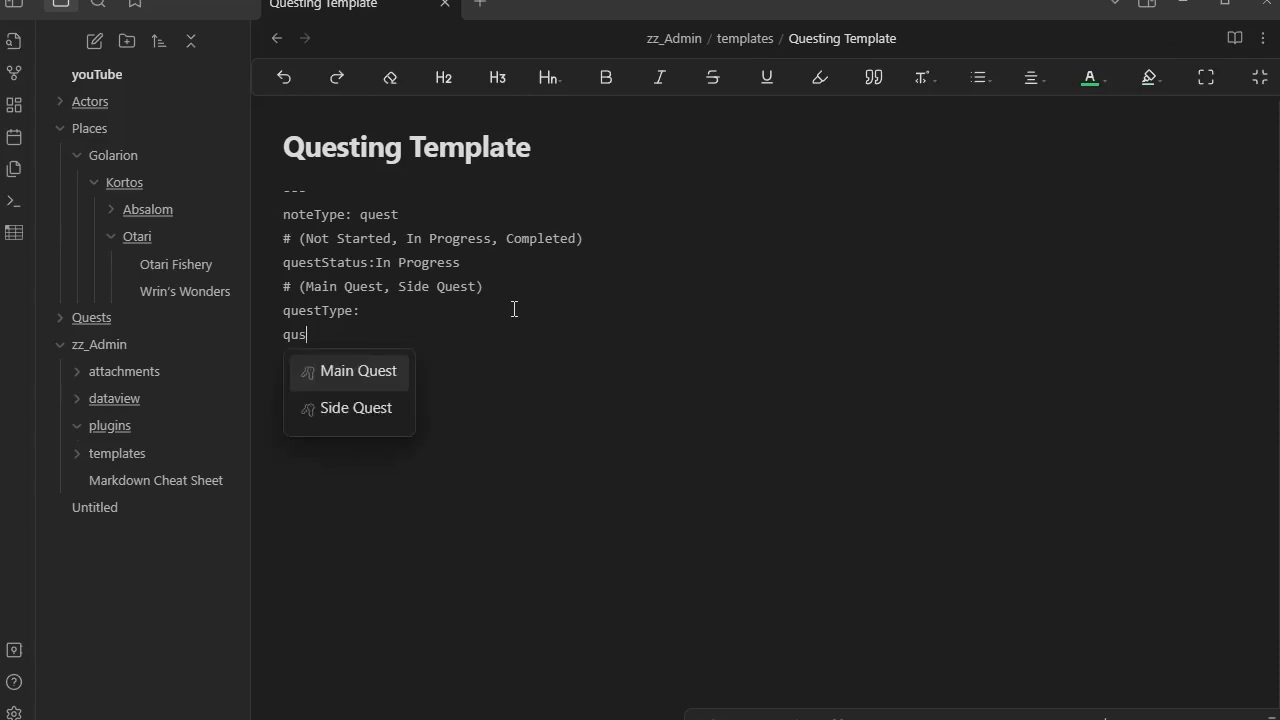
key(BackSpace)
text(estSu)
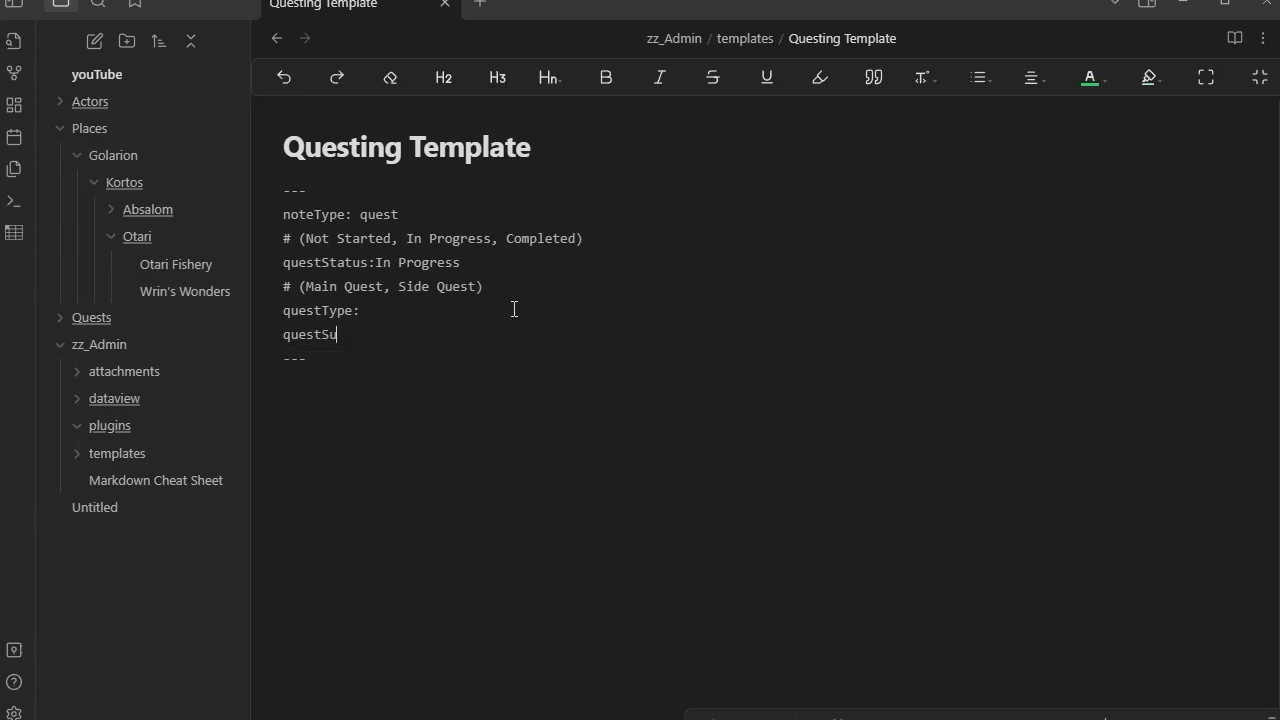
text(mmary:)
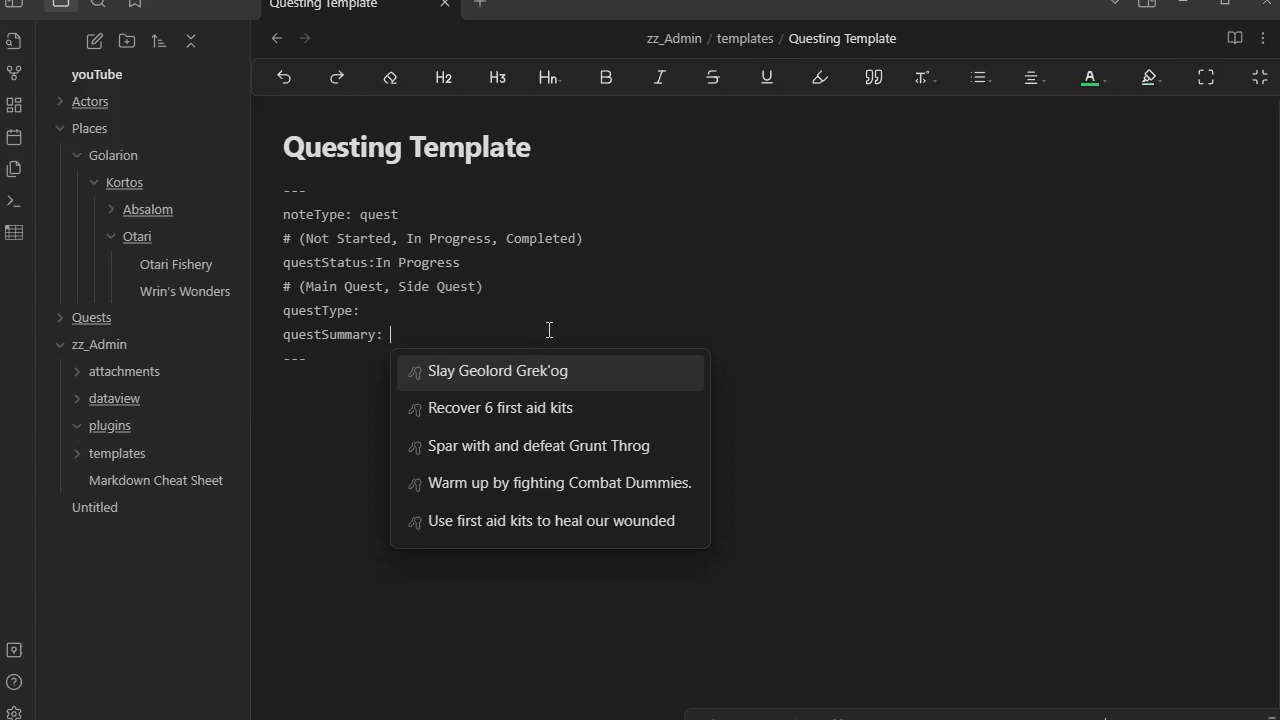
click(430, 335)
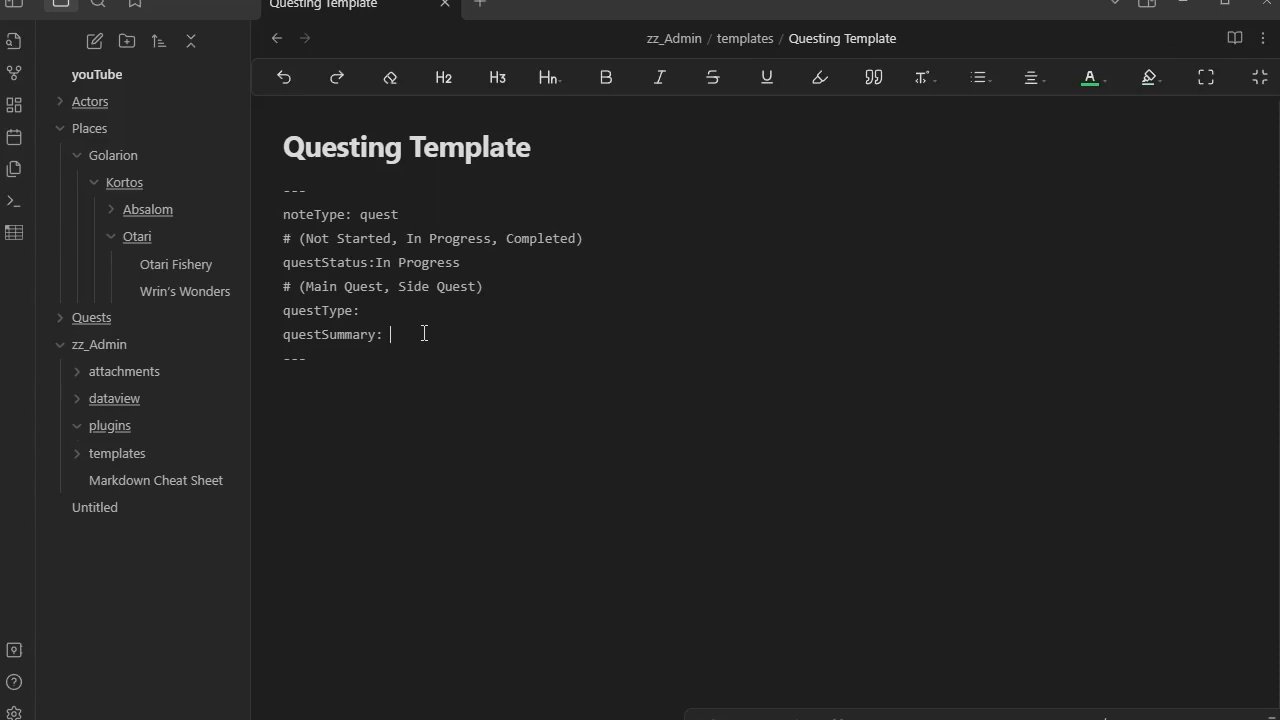
key(Return)
text(questReward:)
click(396, 337)
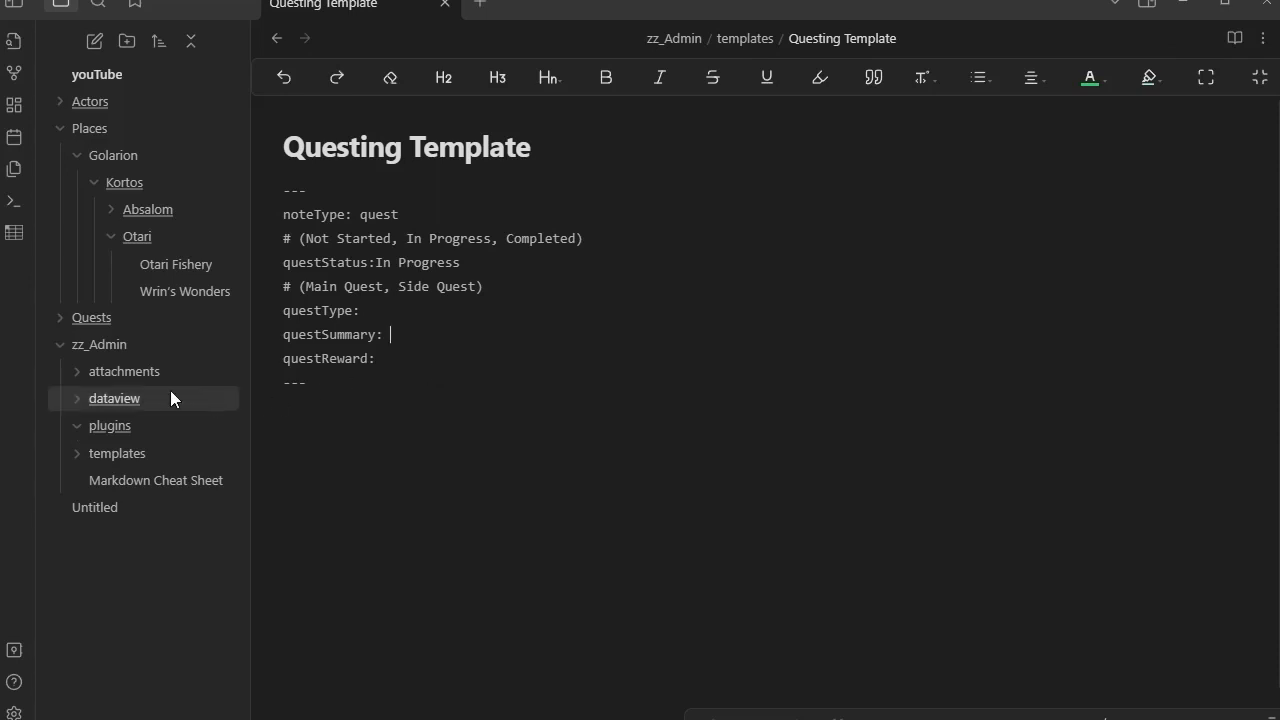
Review the frontmatter of the existing notes in the Quests folder, then collapse the Quests and Places folders.
click(61, 317)
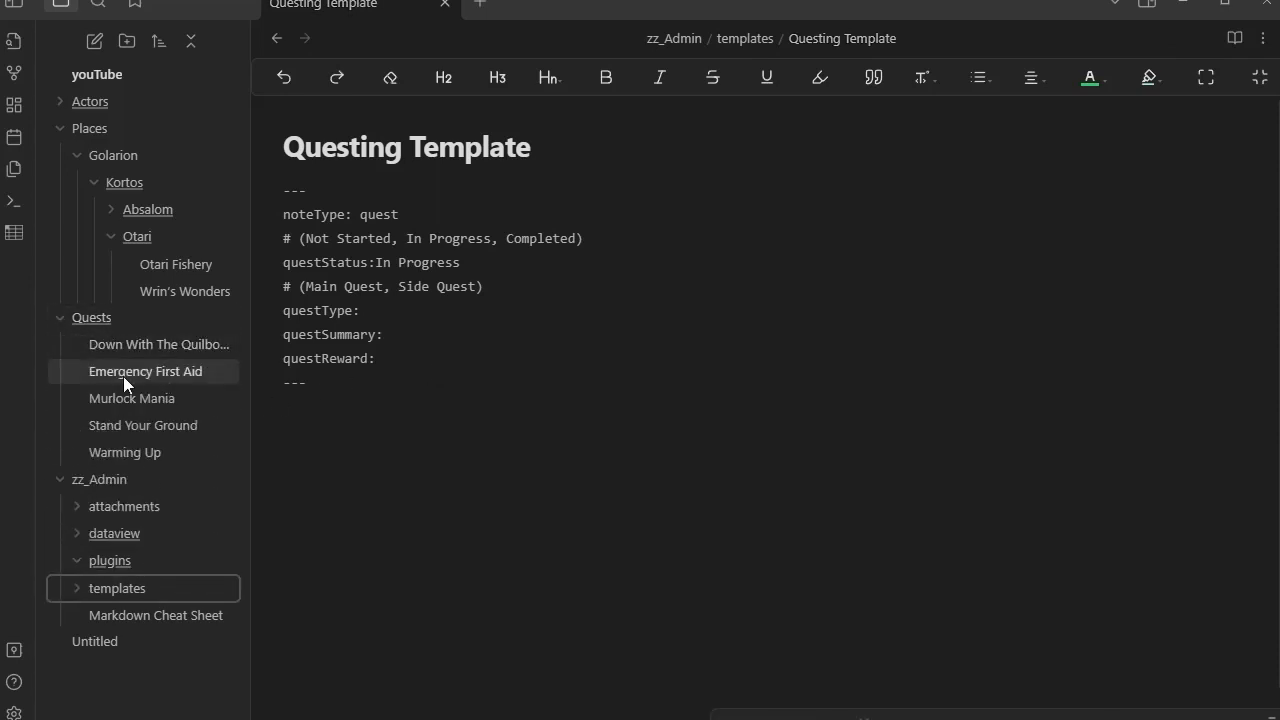
click(113, 453)
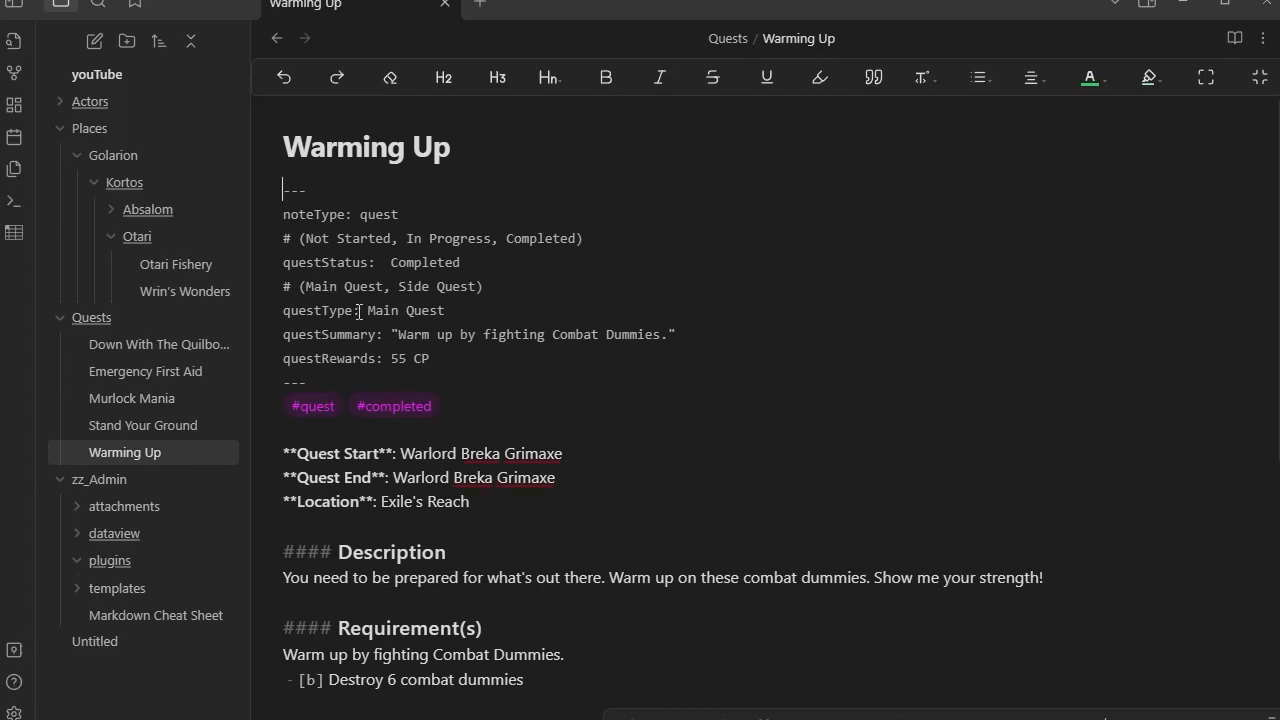
drag(368, 311, 446, 311)
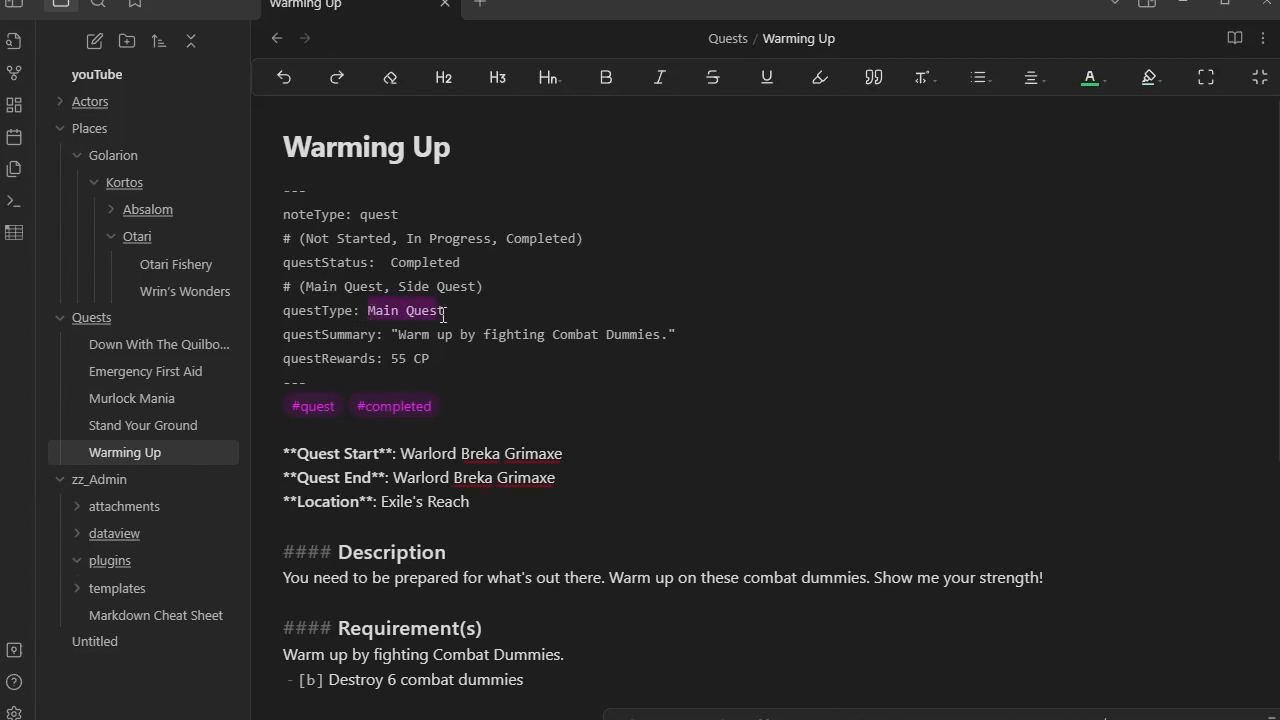
click(181, 432)
click(137, 401)
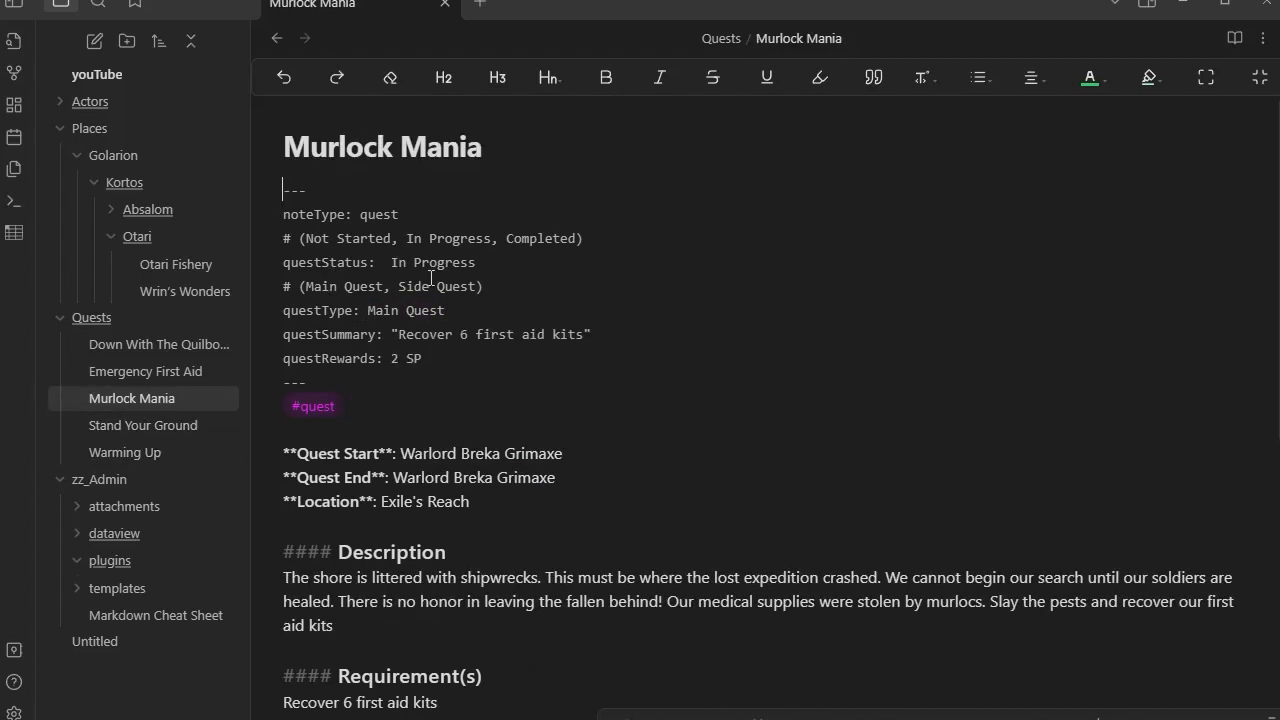
click(147, 366)
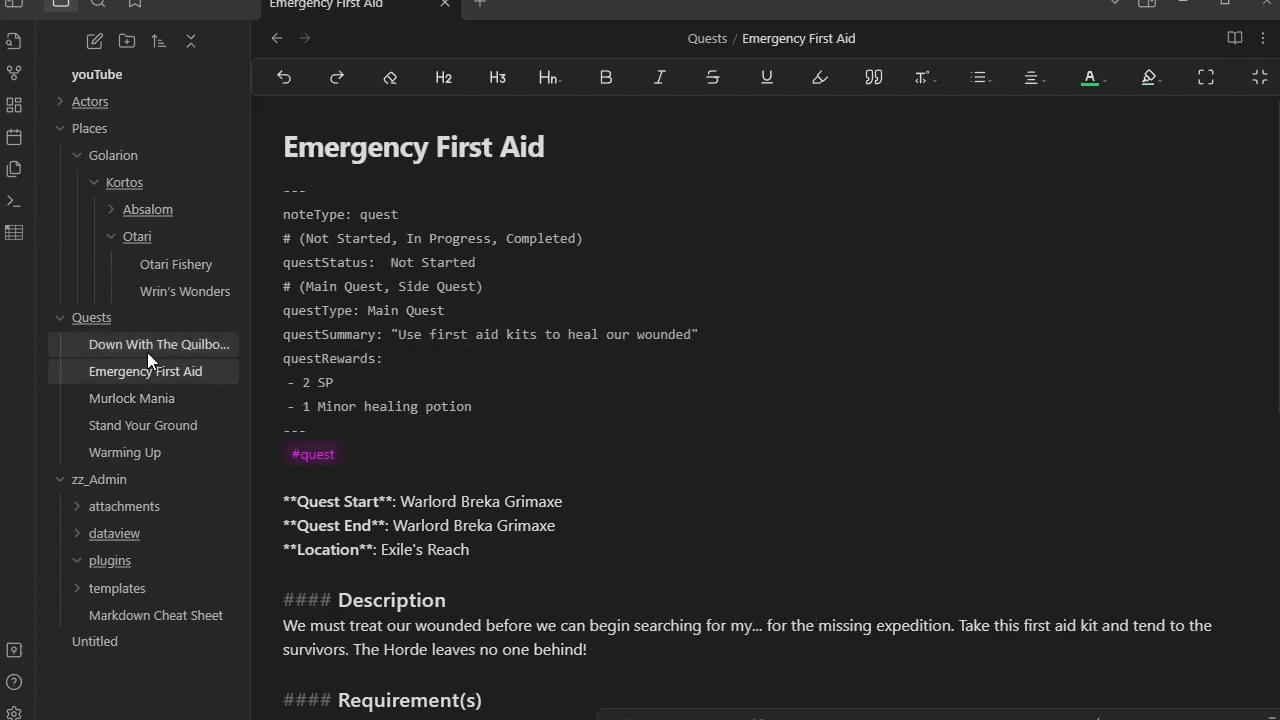
click(147, 350)
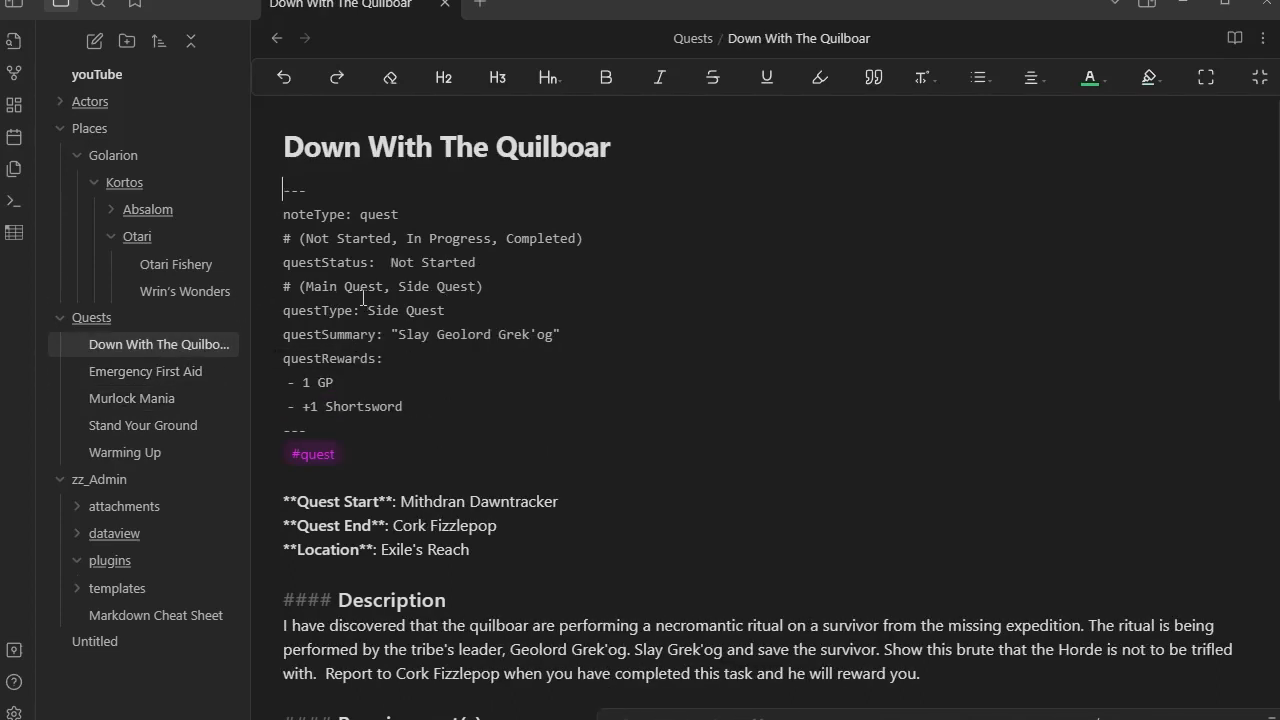
click(57, 319)
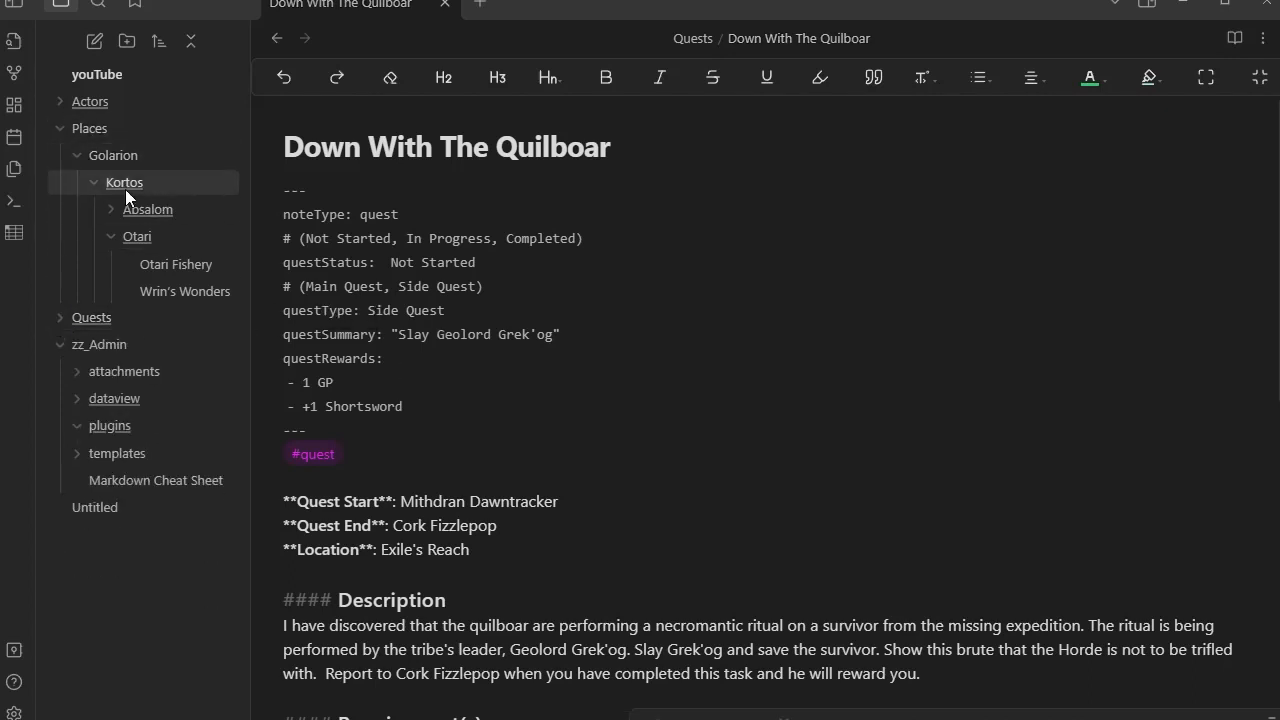
click(60, 132)
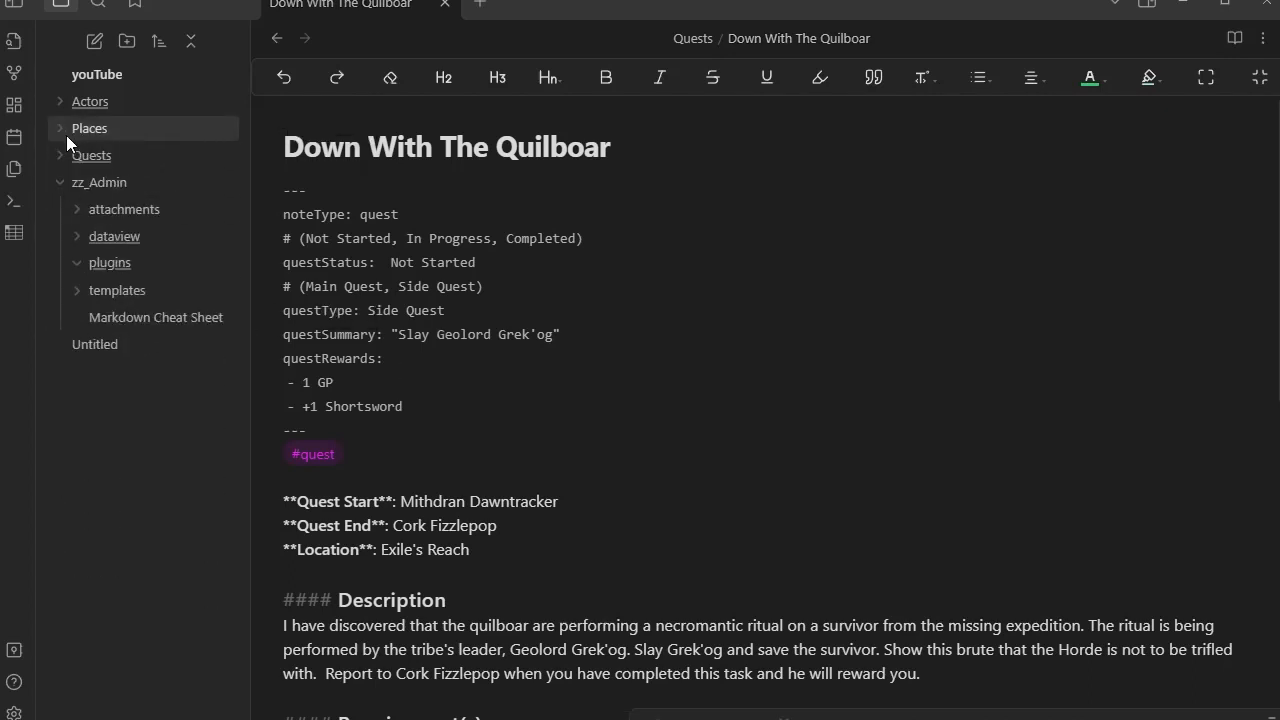
Reopen the Questing Template note and add the tag #quest below the frontmatter, followed by a blank line.
click(107, 287)
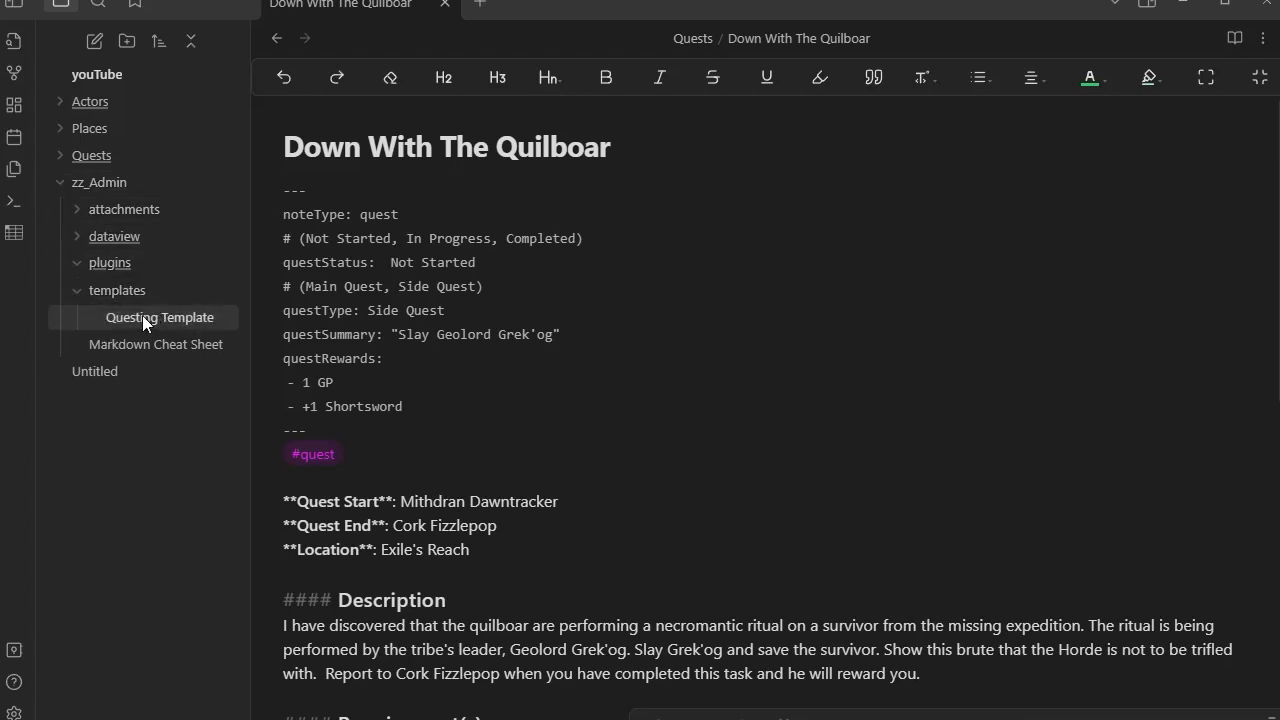
click(143, 316)
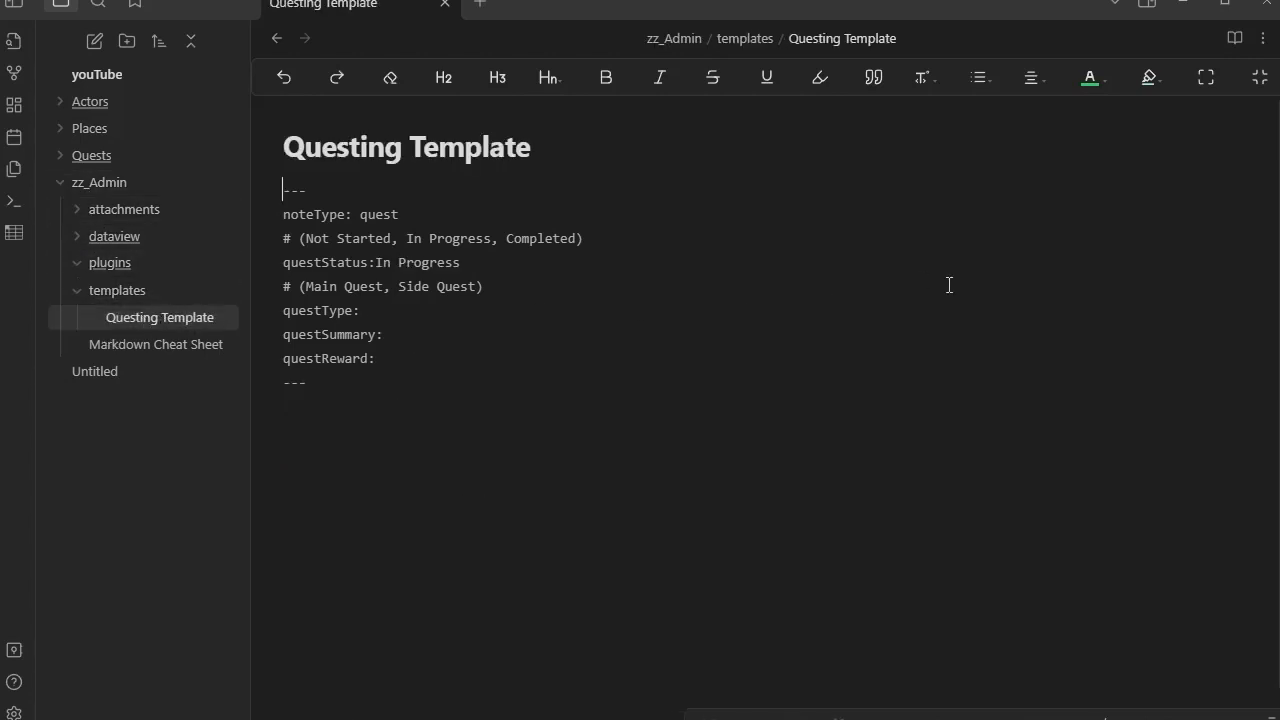
click(334, 380)
key(Return)
text(#)
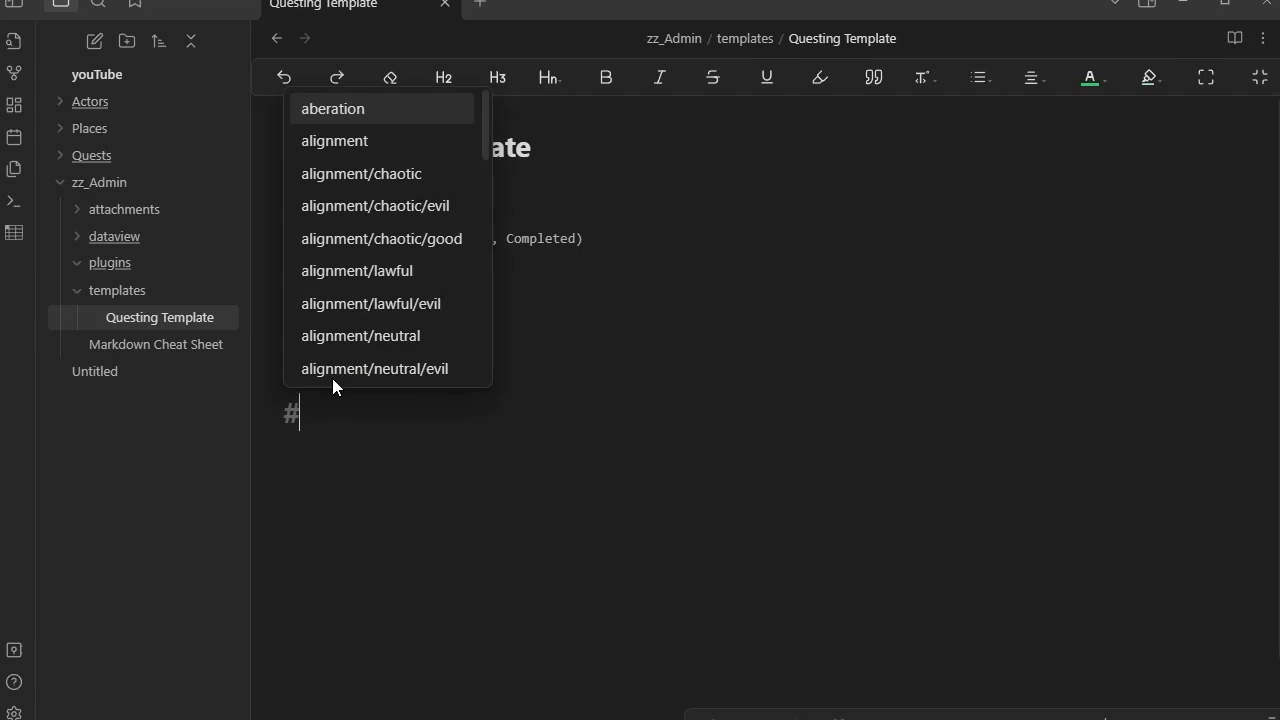
text(quest)
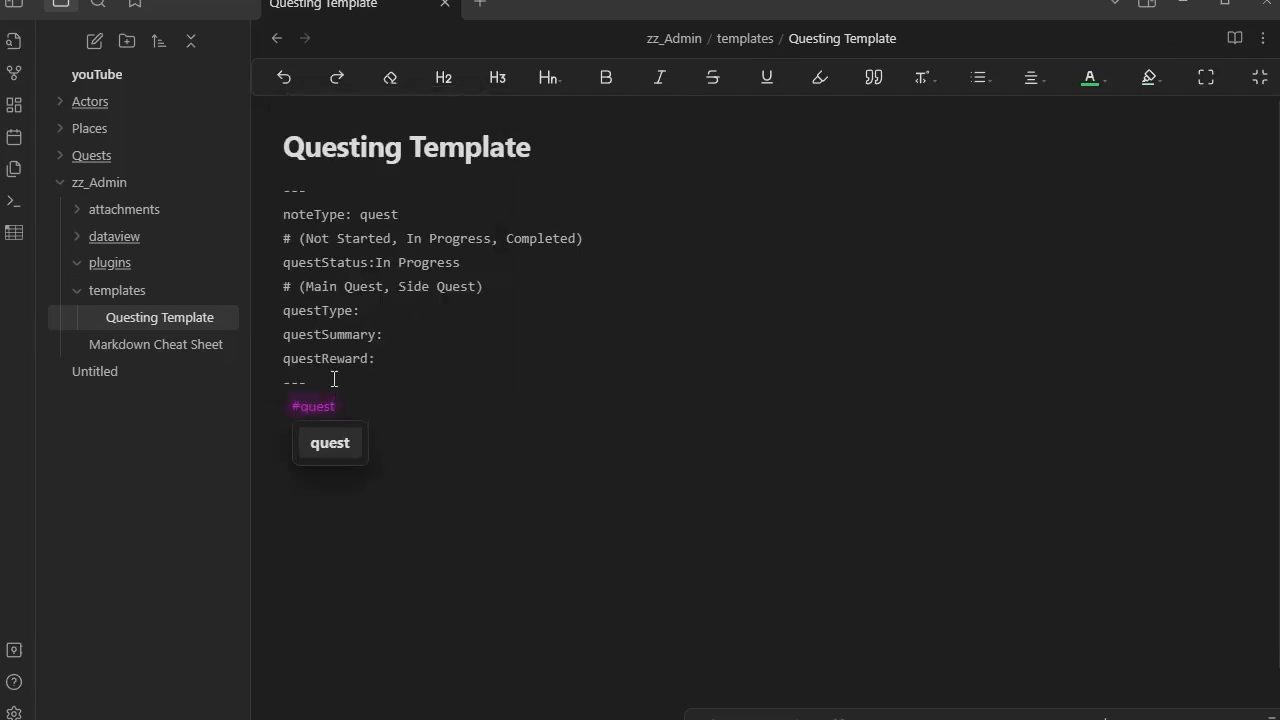
click(385, 409)
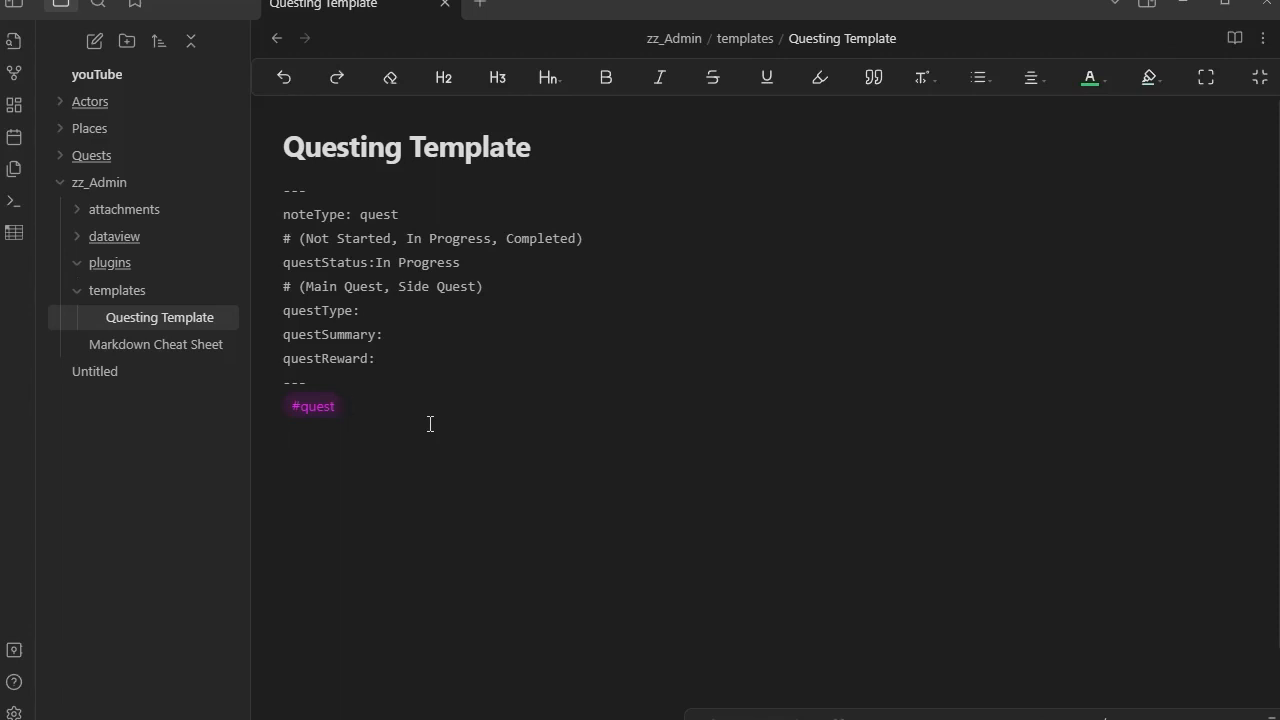
key(Return)
key(Return)
Preview the Questing Template note in reading view and return to editing it.
click(1234, 38)
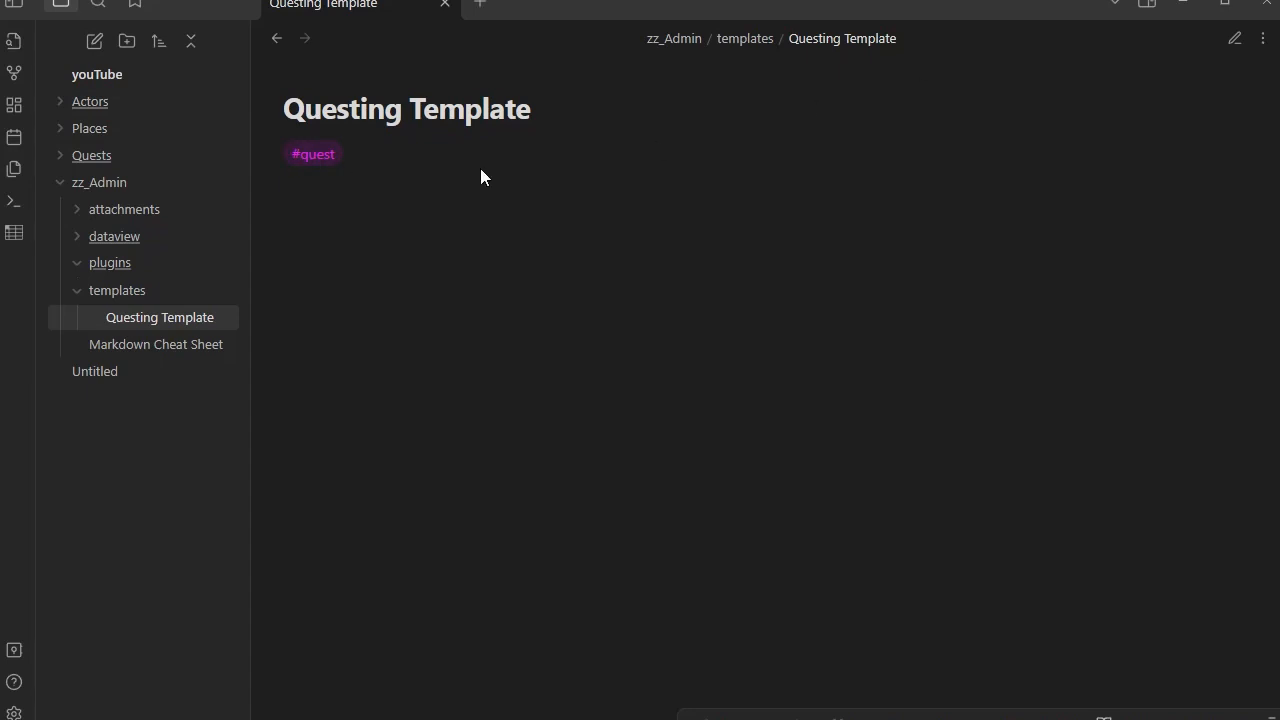
click(1234, 38)
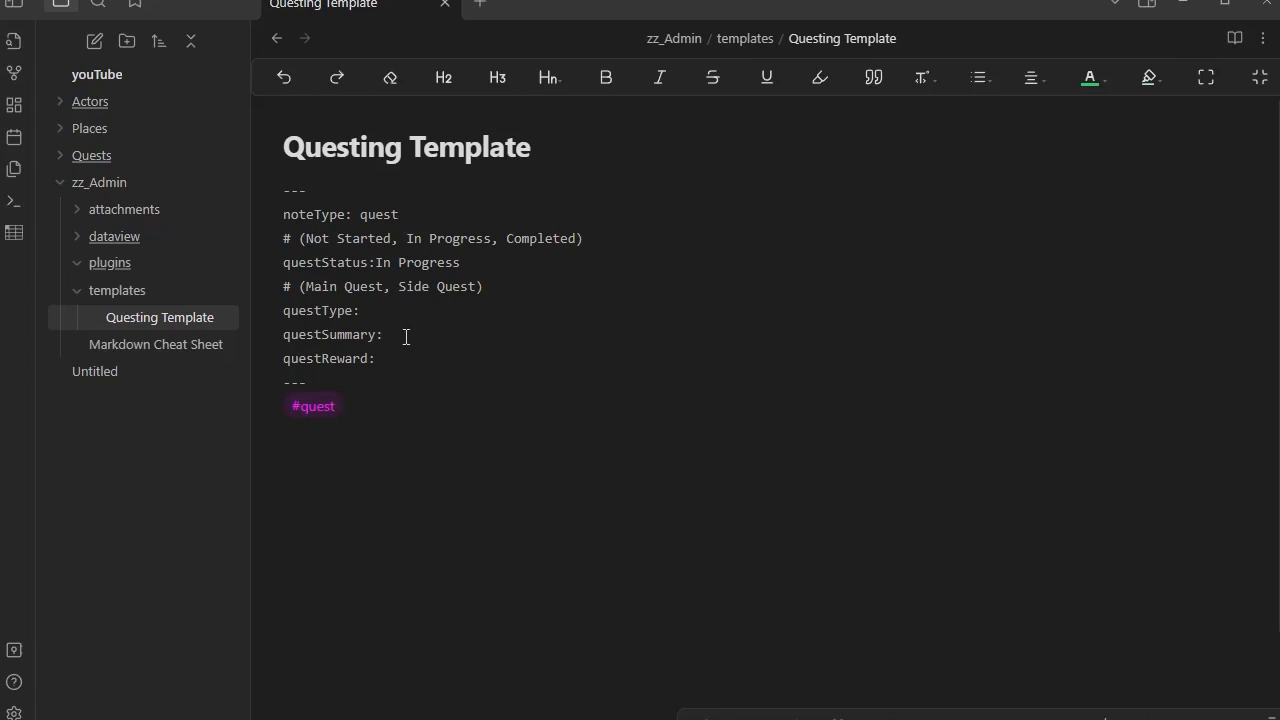
click(1234, 38)
click(1234, 38)
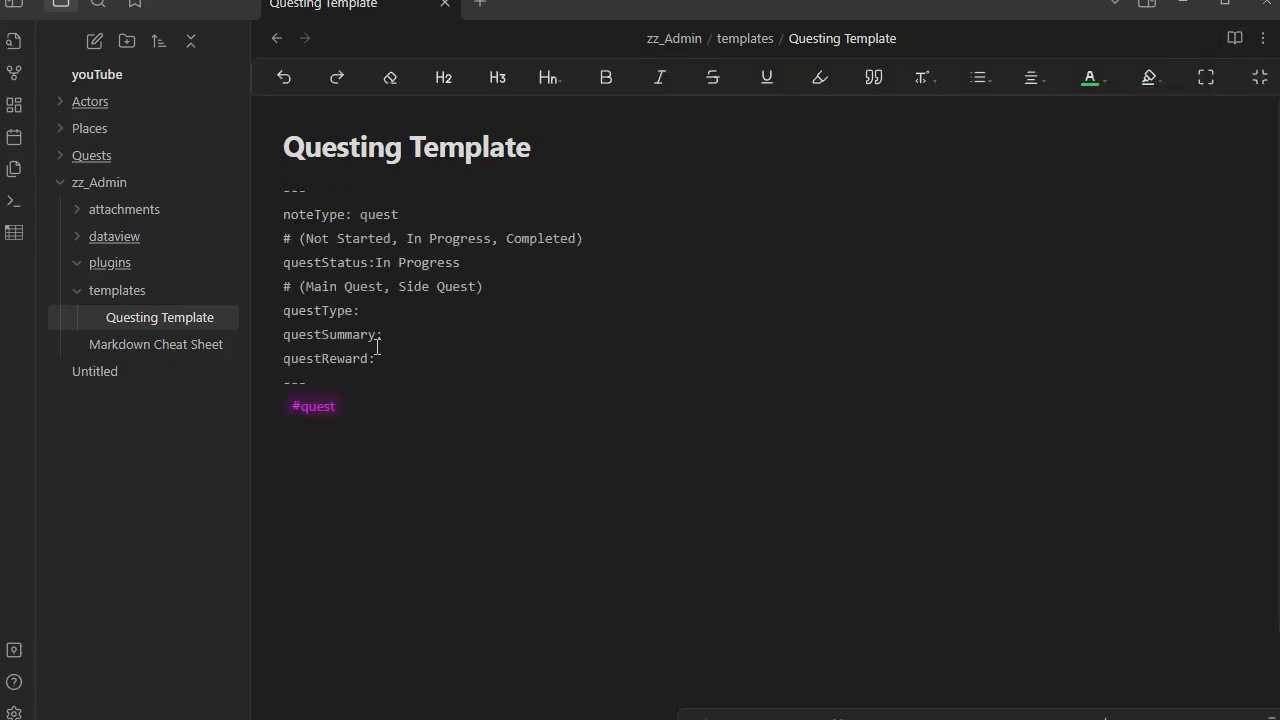
Add the bold labels "**Quest Start**:" and "**Quest End**:" on separate lines beneath the #quest tag.
click(423, 427)
text(**)
text(Quew)
key(BackSpace)
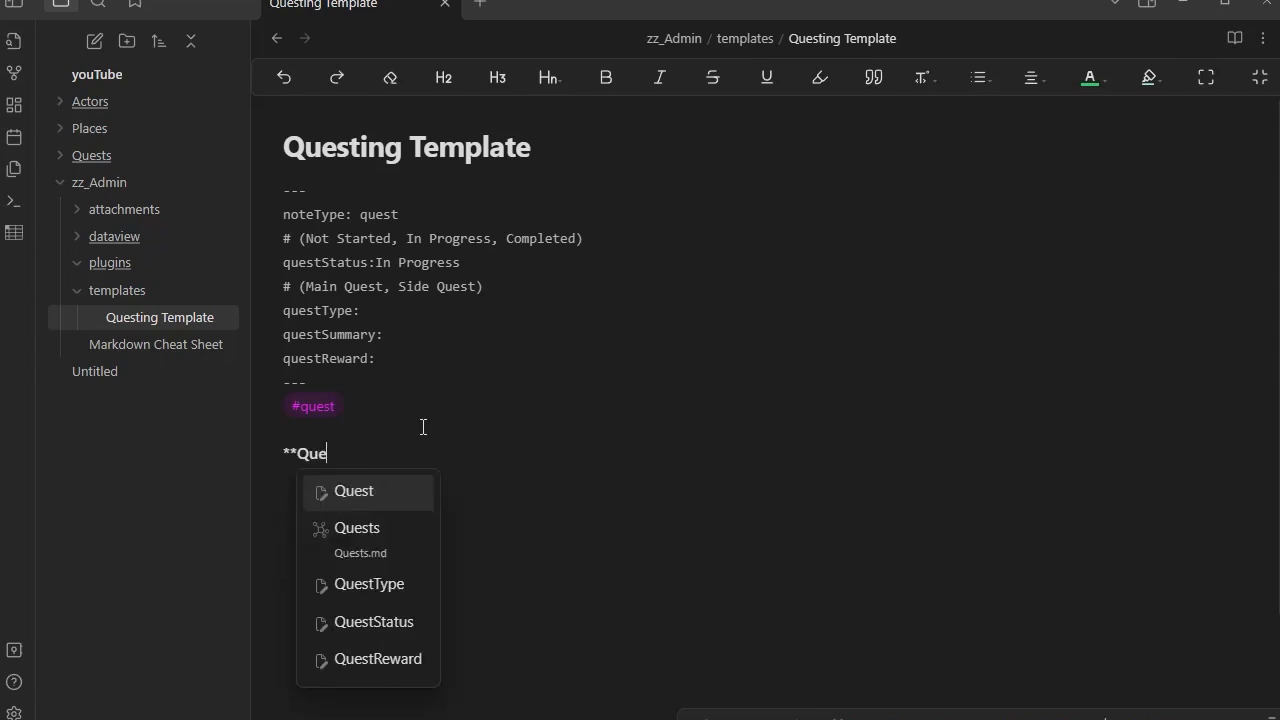
text(st S)
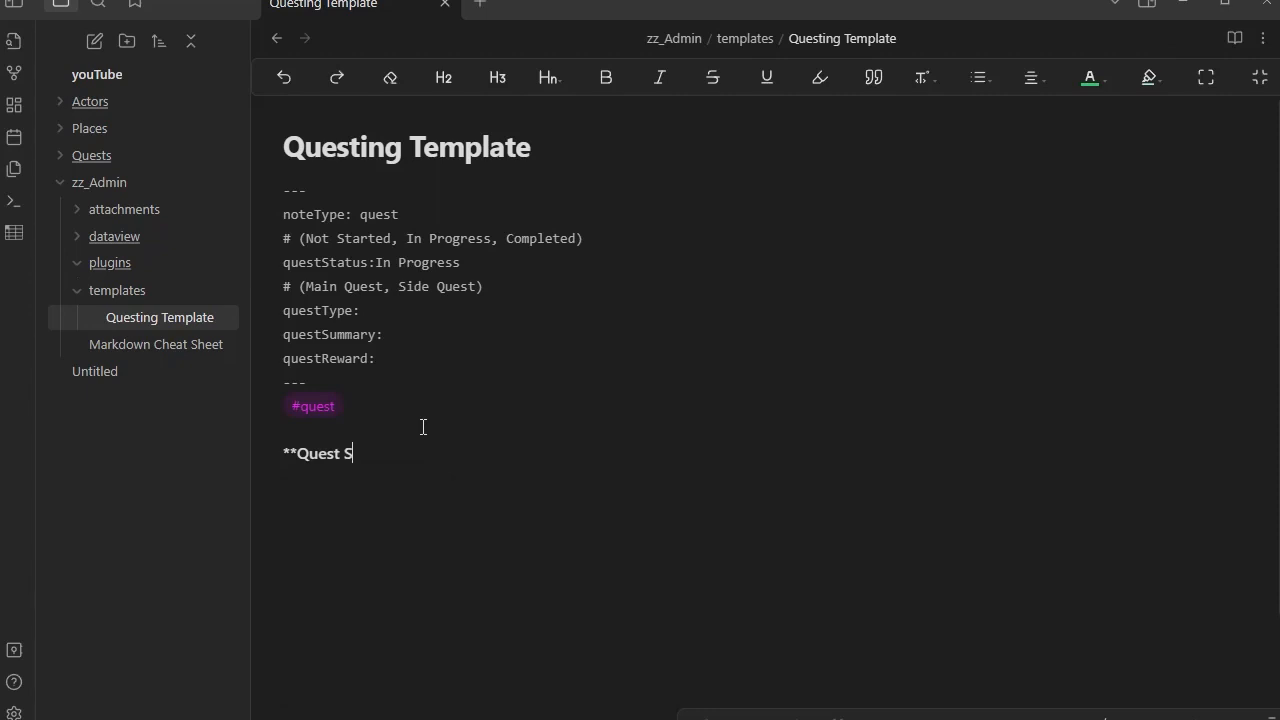
text(tart)
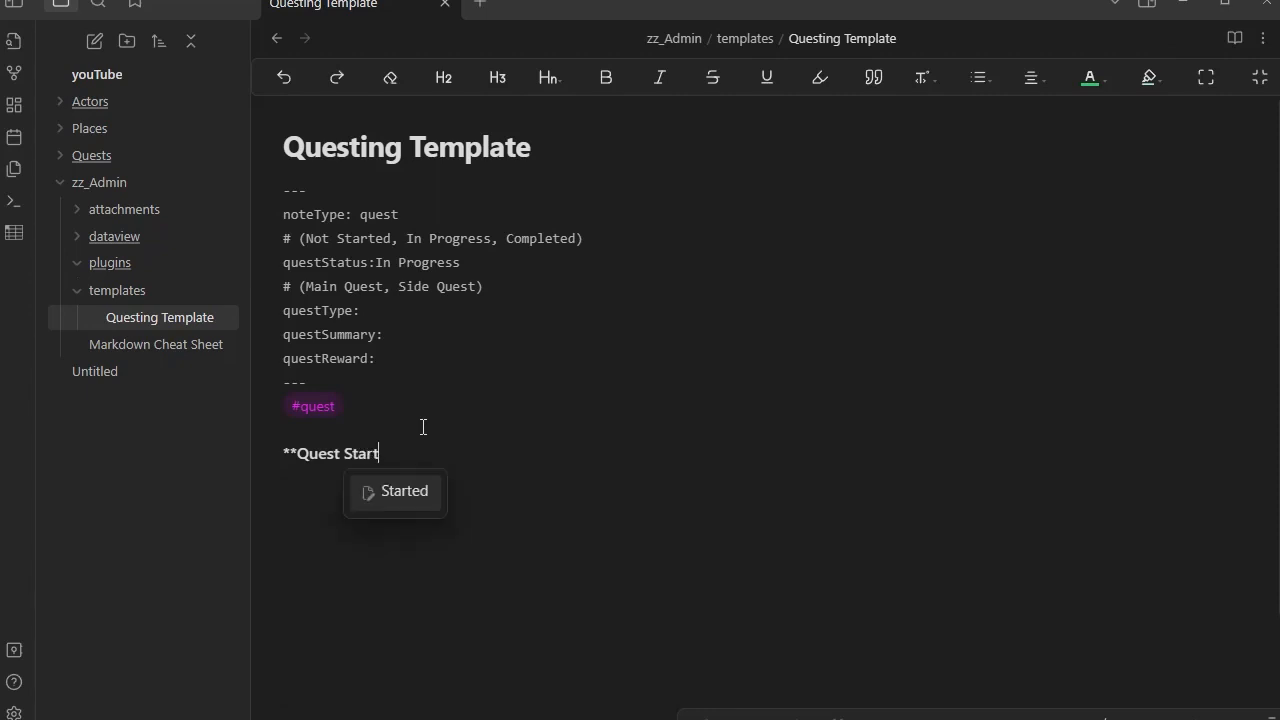
text(**)
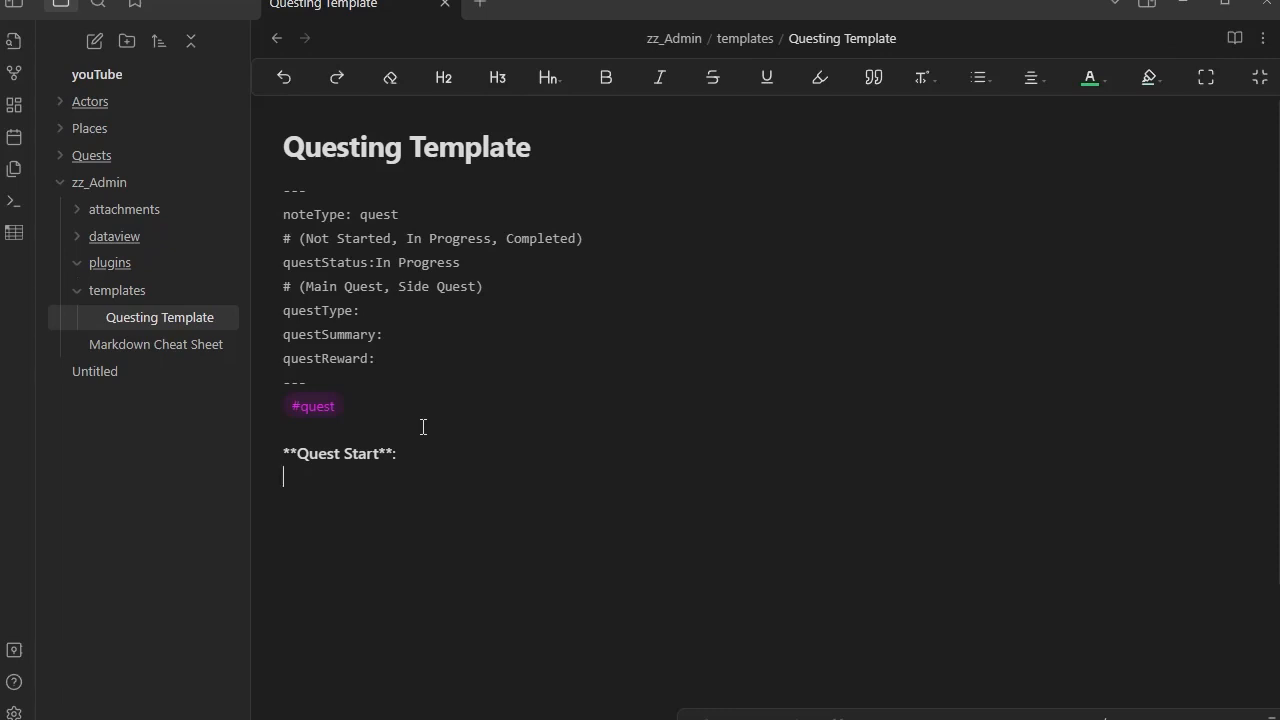
text(**Quest End**:)
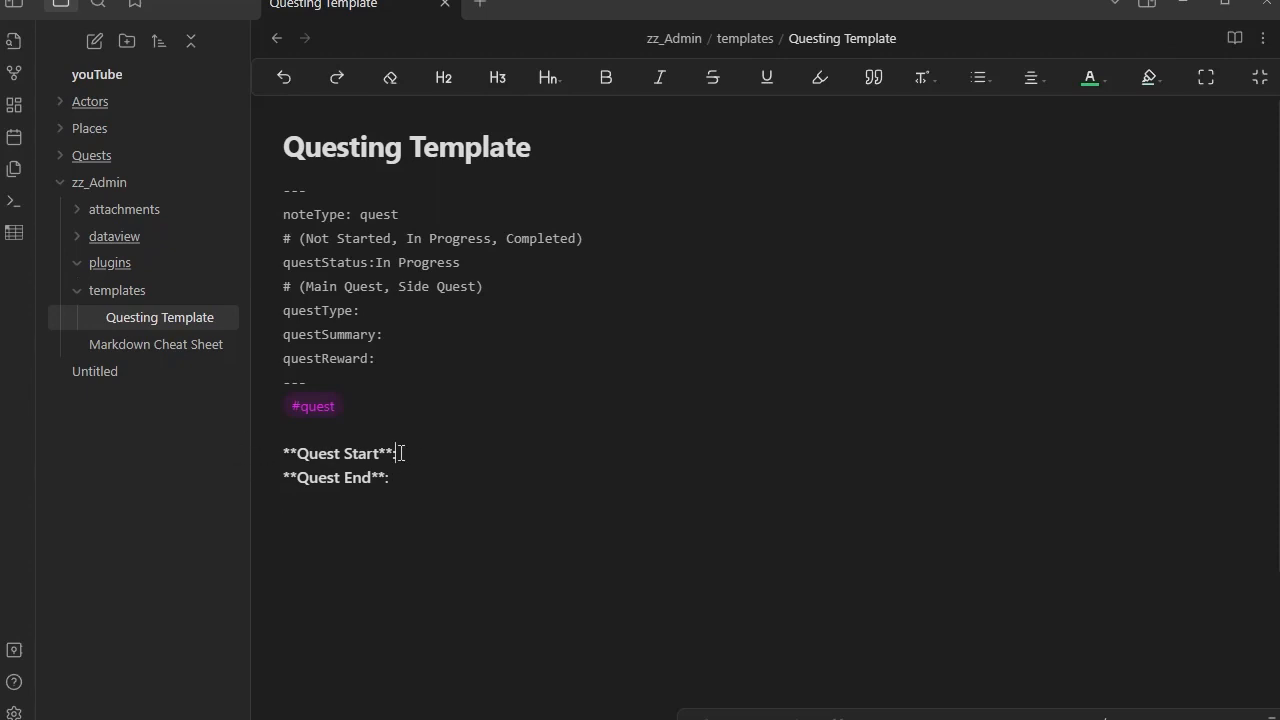
Duplicate the Quest Start and Quest End label lines, separating the two pairs with a blank line.
key(Return)
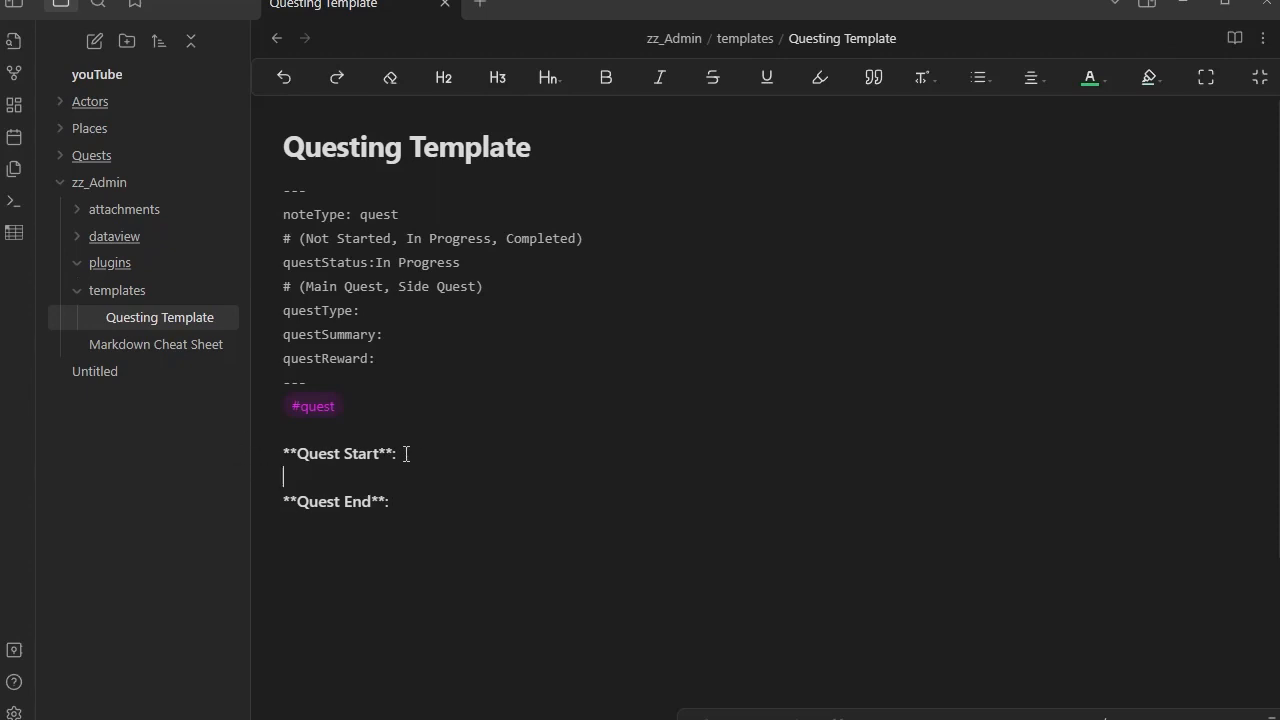
drag(410, 455, 283, 455)
key(ctrl+c)
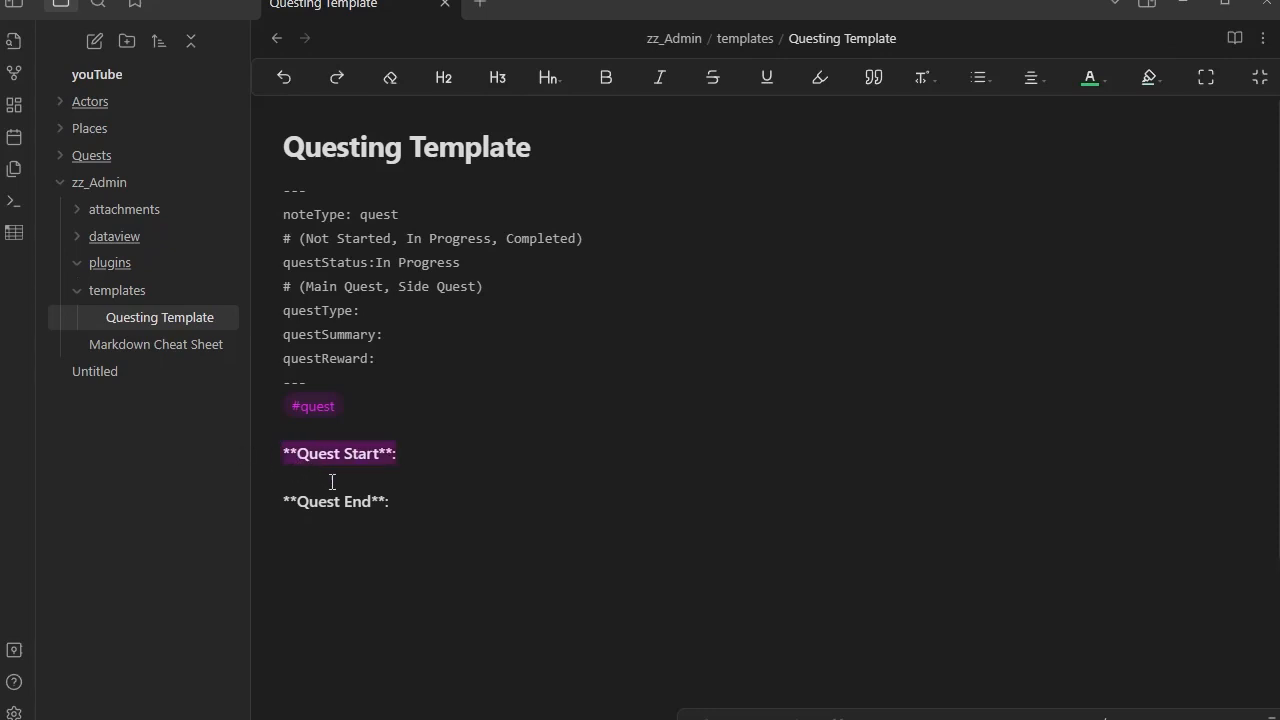
click(290, 476)
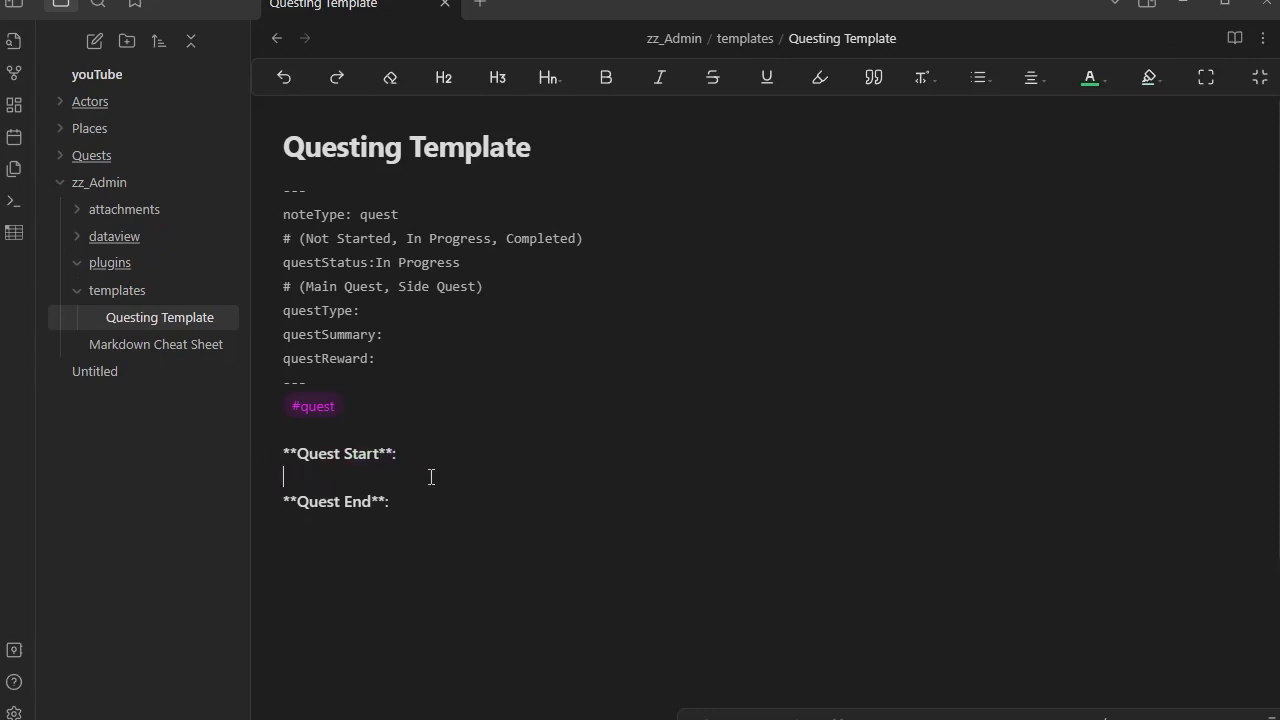
key(ctrl+v)
drag(397, 502, 264, 502)
key(ctrl+c)
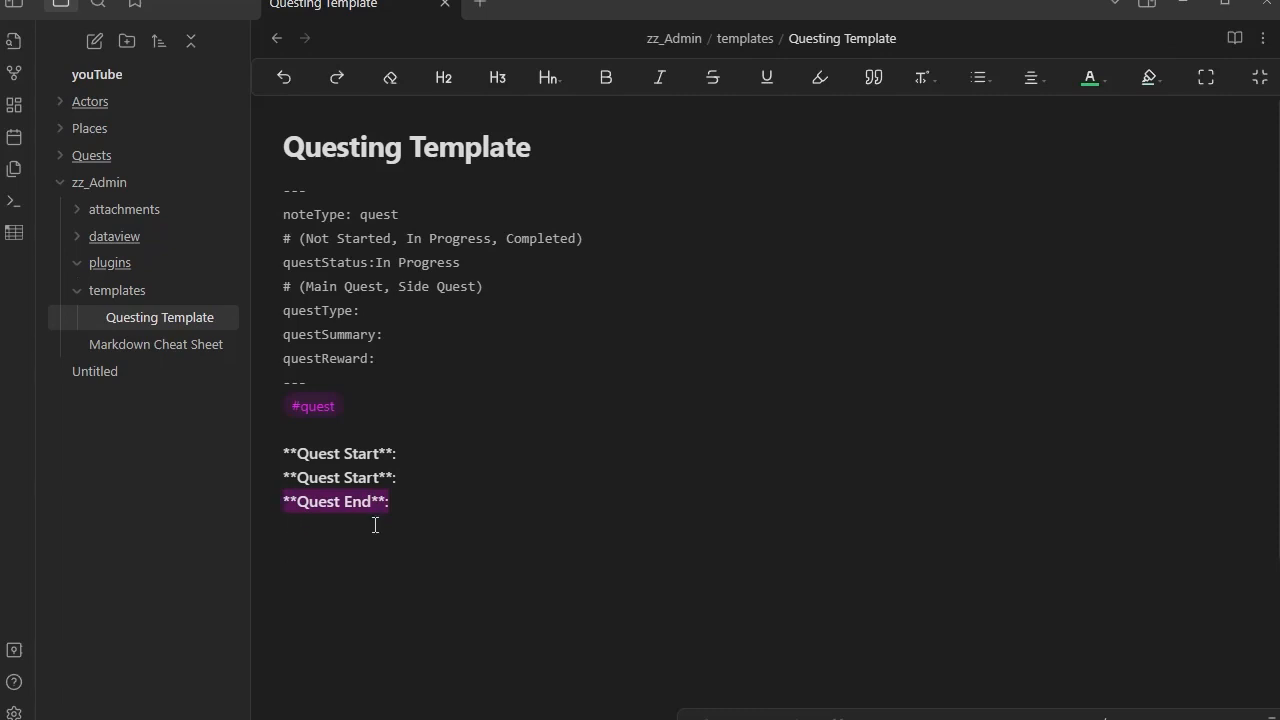
click(315, 525)
key(ctrl+v)
click(424, 475)
key(Return)
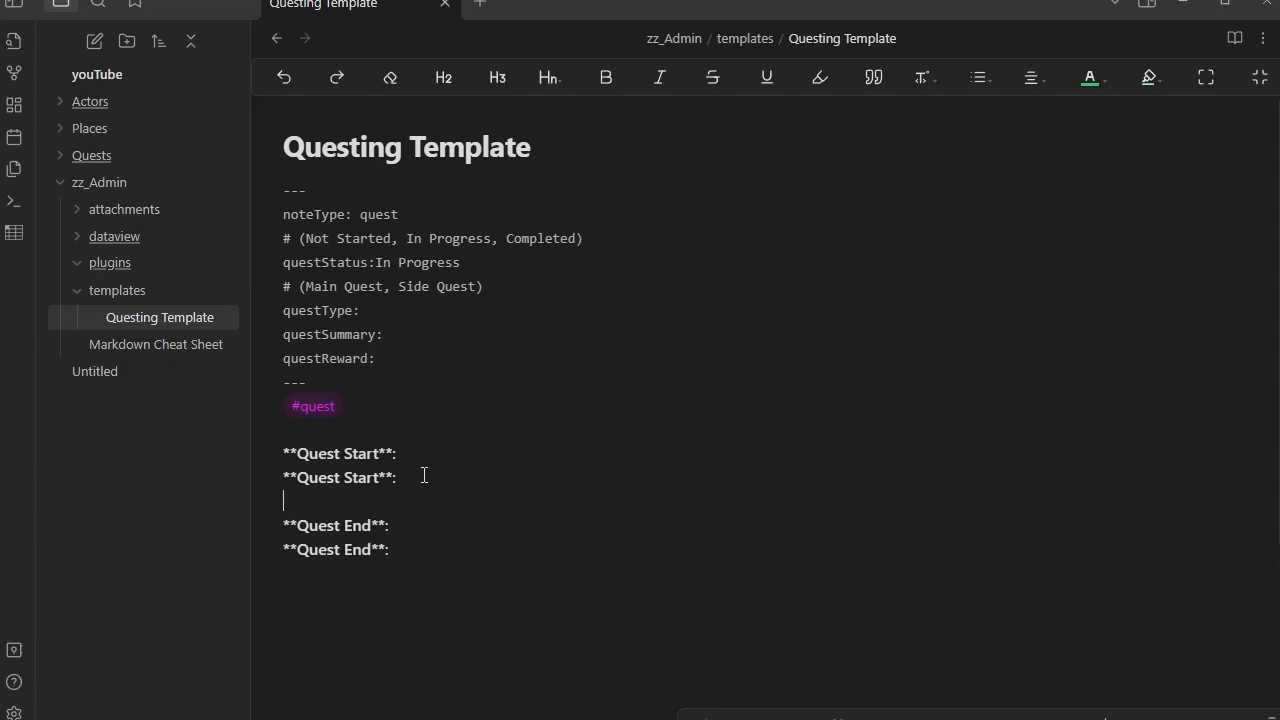
Extend the labels to read Quest Start NPC, Quest Start Location, Quest End NPC and Quest End Location.
click(376, 549)
text(Location)
click(378, 478)
text(Location)
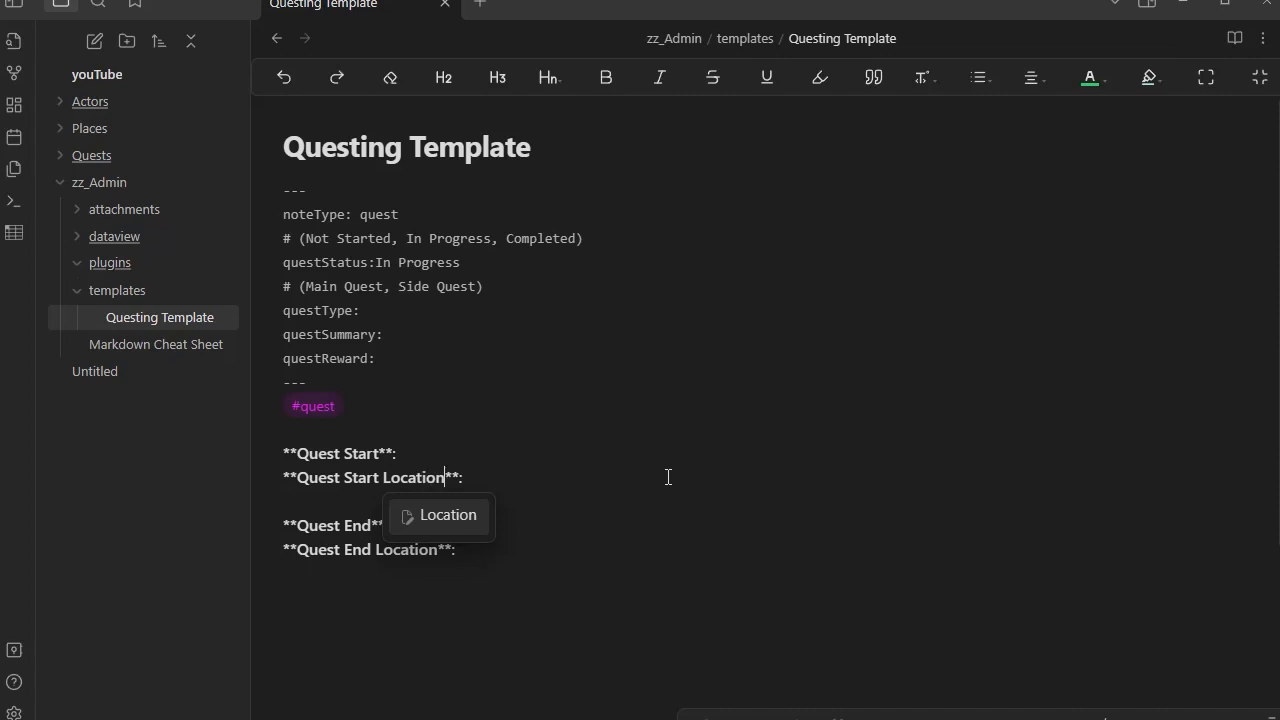
click(382, 453)
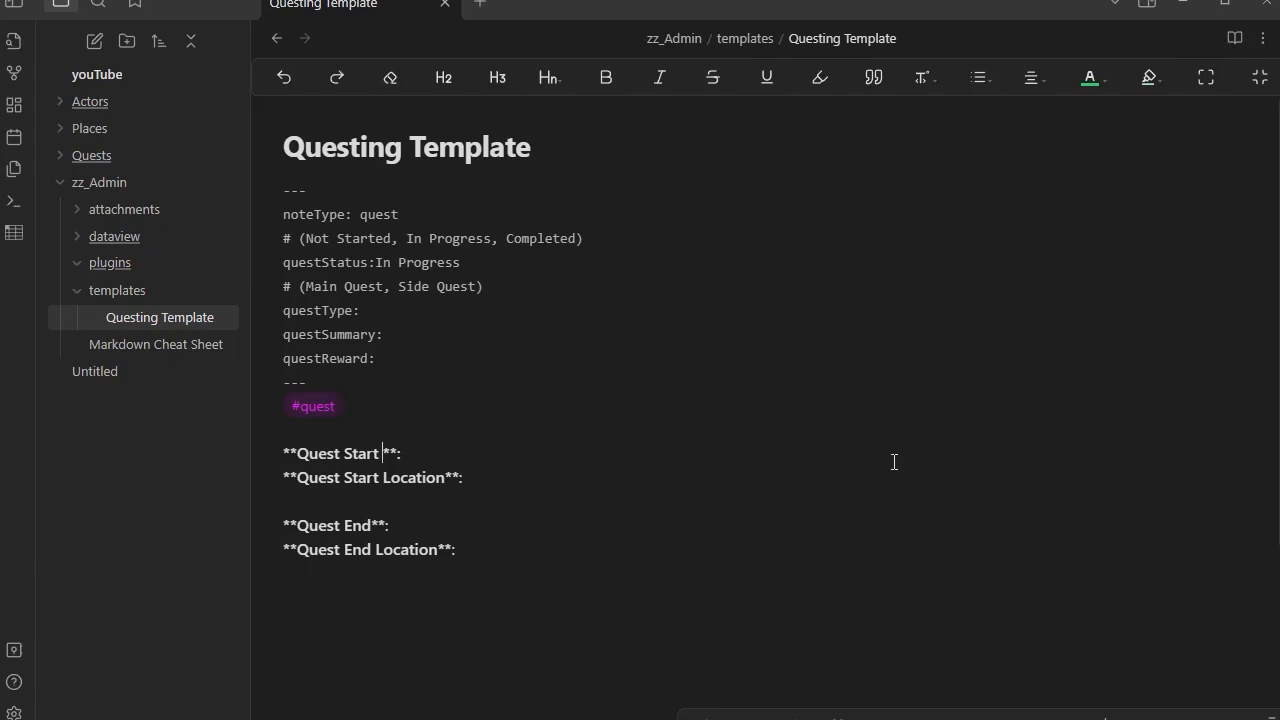
text(NPC)
click(374, 526)
text(NPC)
Add a level-four heading "Description" below the Quest End Location label, after a blank line.
key(Return)
key(Return)
text(####)
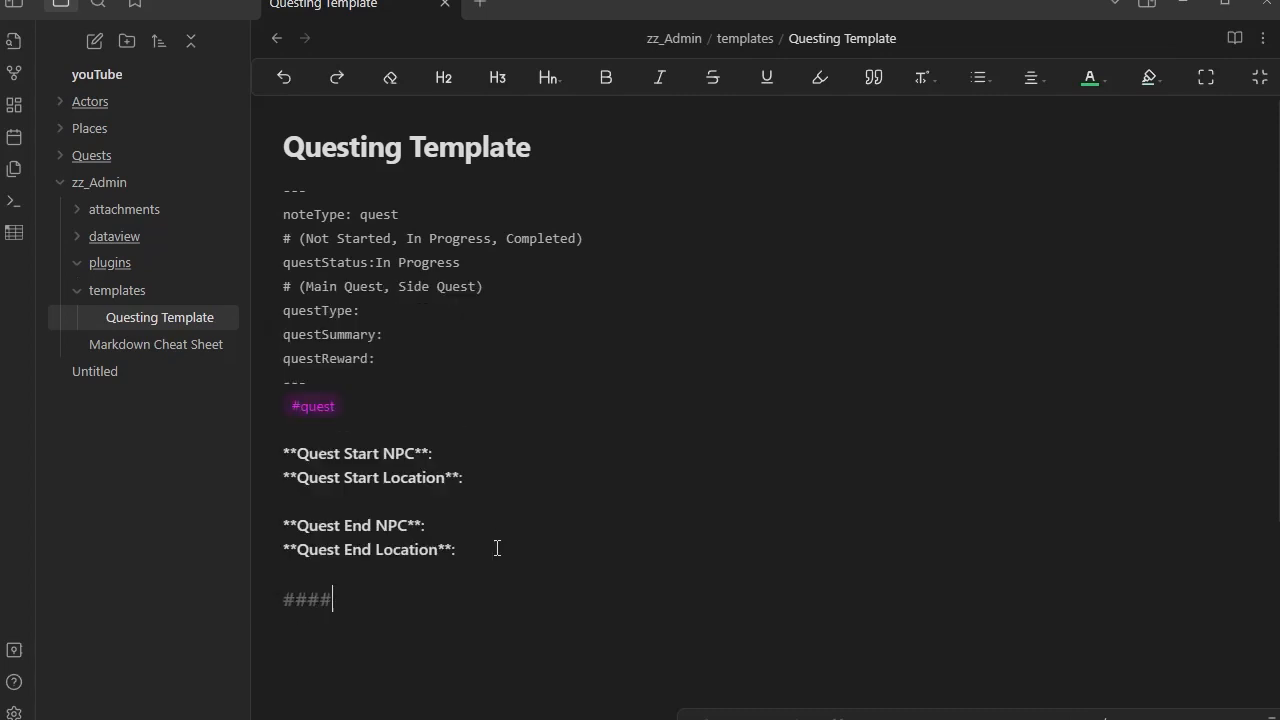
text( Description)
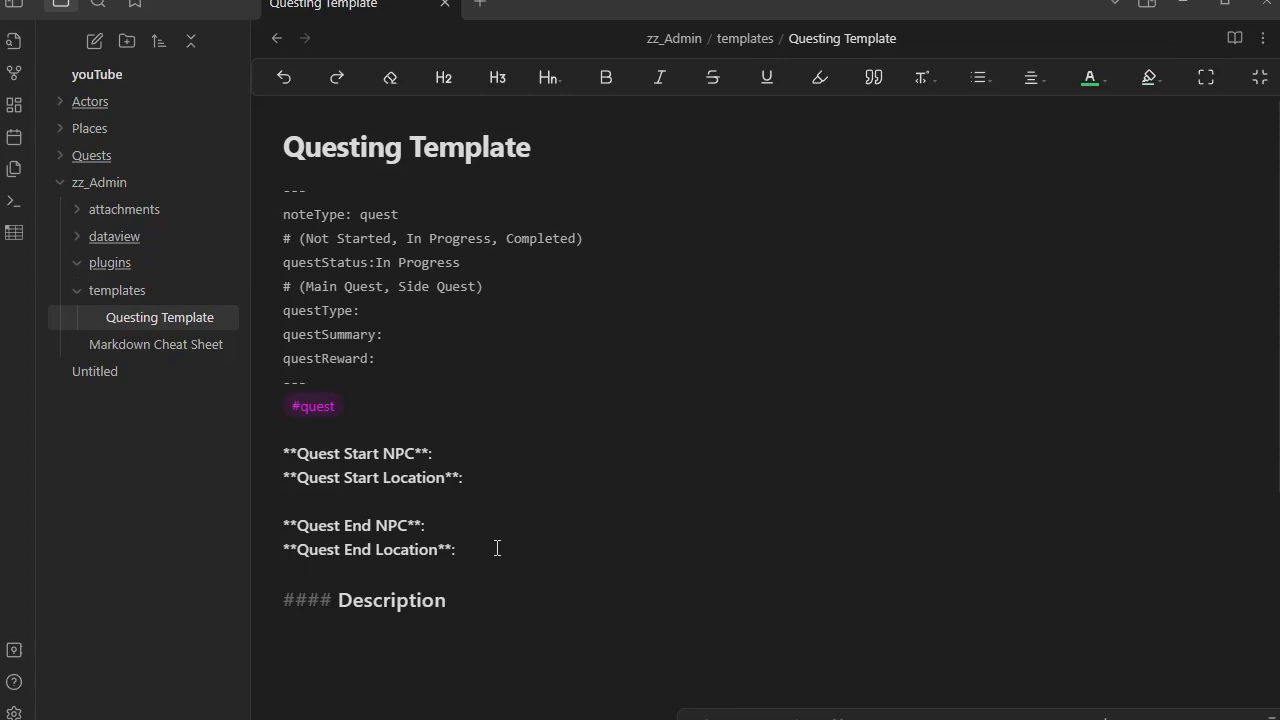
Add a level-four heading "Requirement(s)" below Description, with an empty checkbox item "- [ ]" under it.
key(Return)
key(Return)
text(####)
text(Re)
text(quireme)
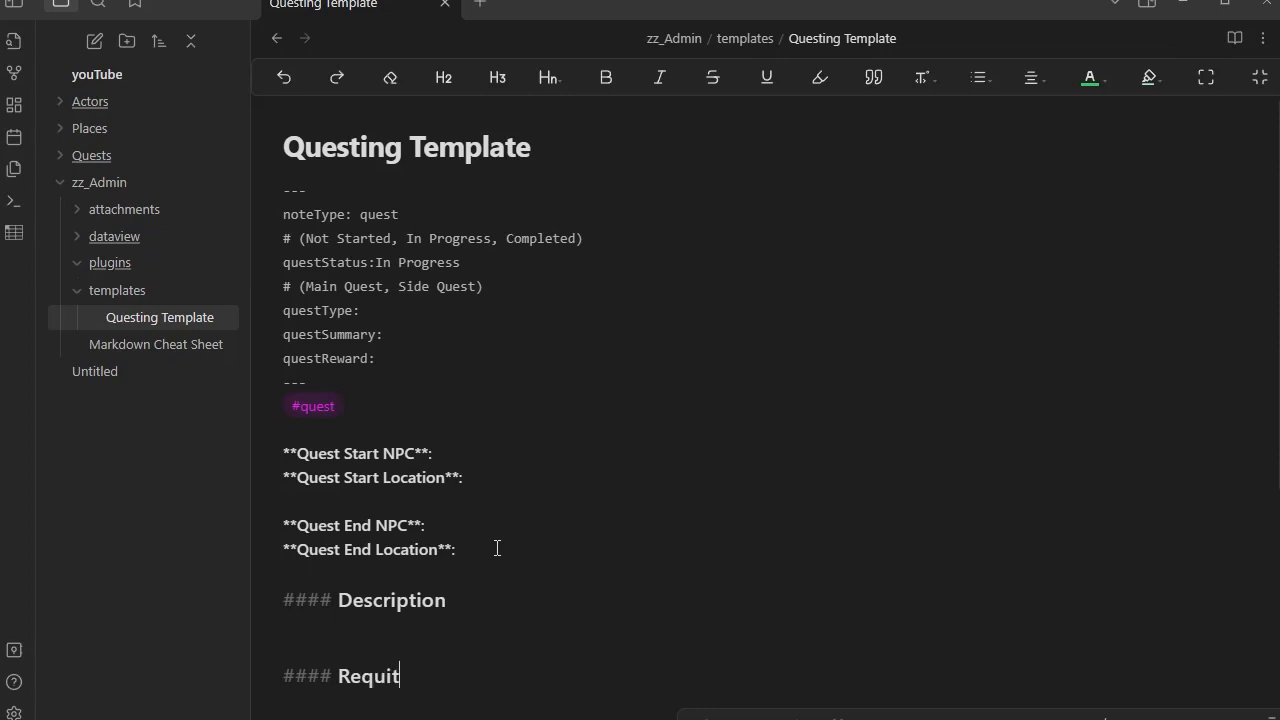
text(nt(s))
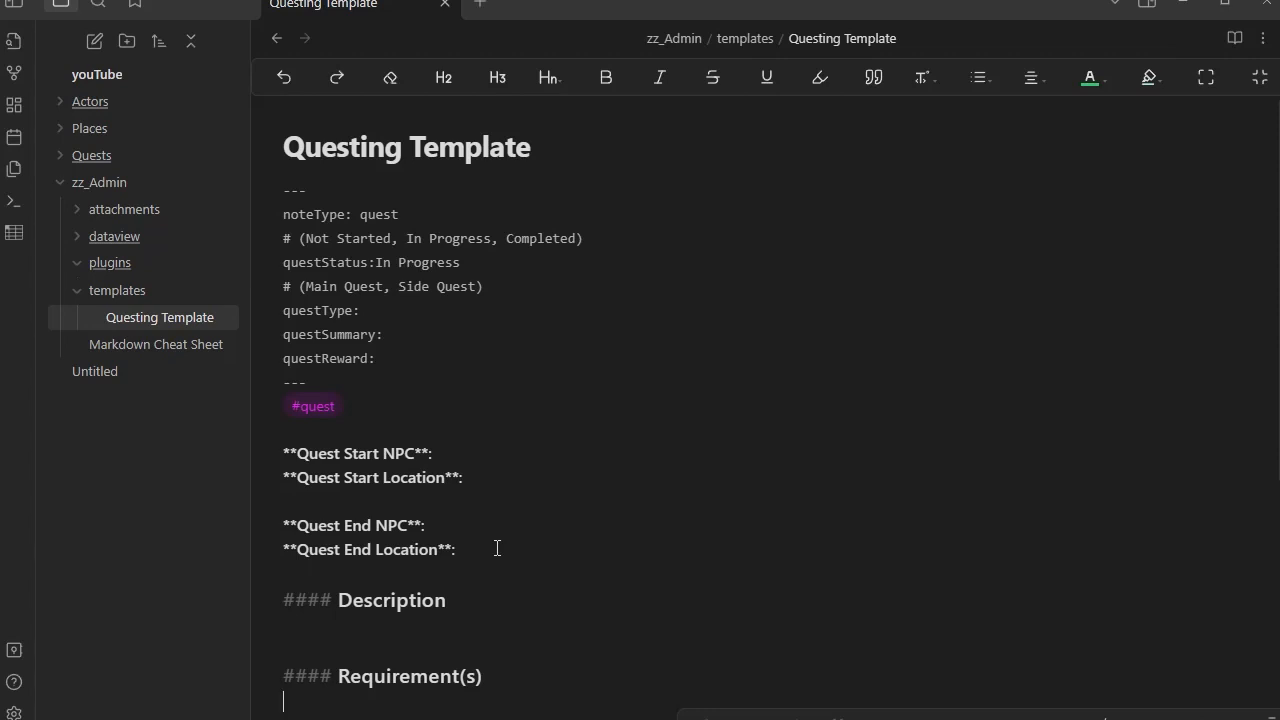
key(Return)
text(-)
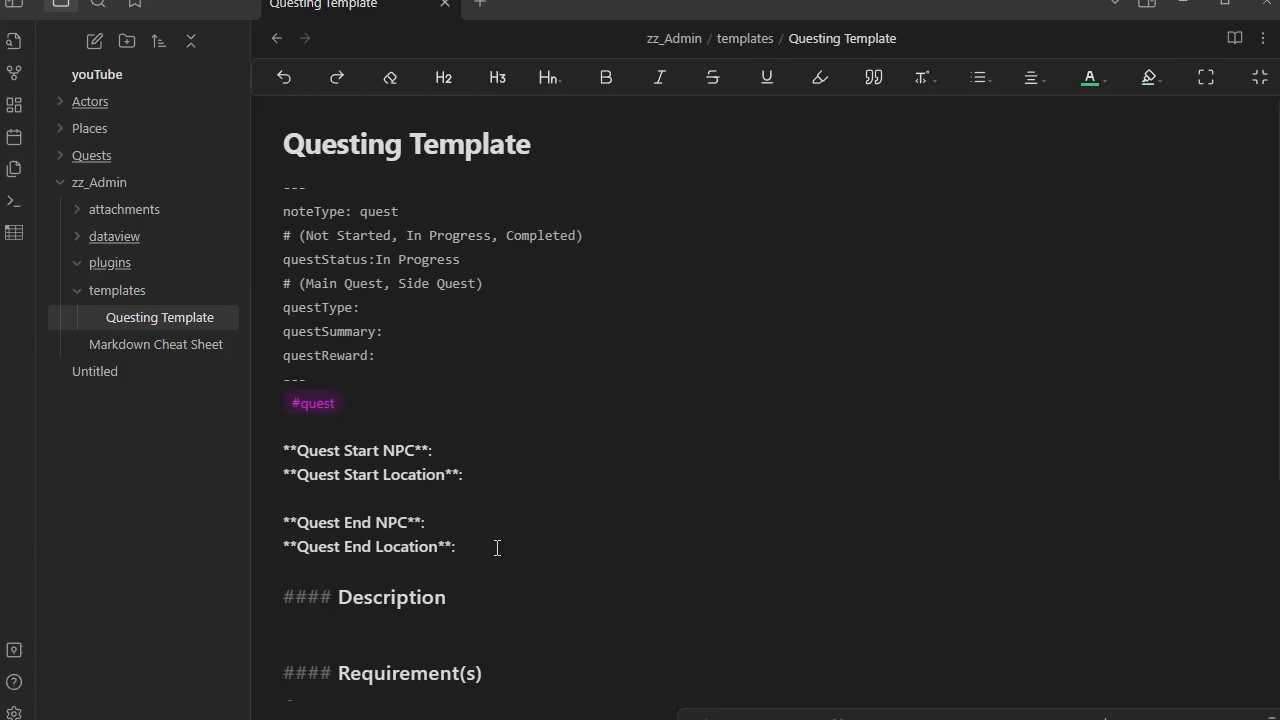
text( [ ])
Add a level-four heading "Rewards:" below the checkbox and append colons to the Requirement(s) and Description headings.
scroll(429, 677, down, 2)
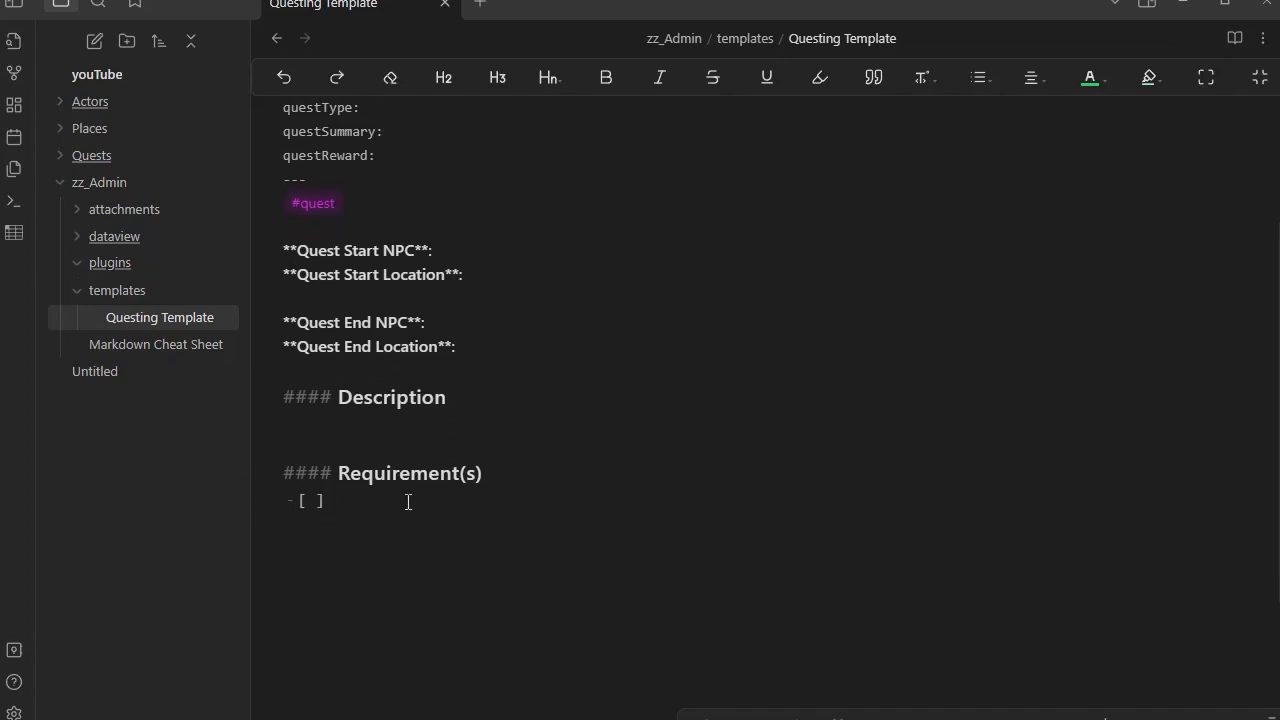
click(359, 532)
key(Return)
text(#### Rewards:)
click(508, 471)
text(:)
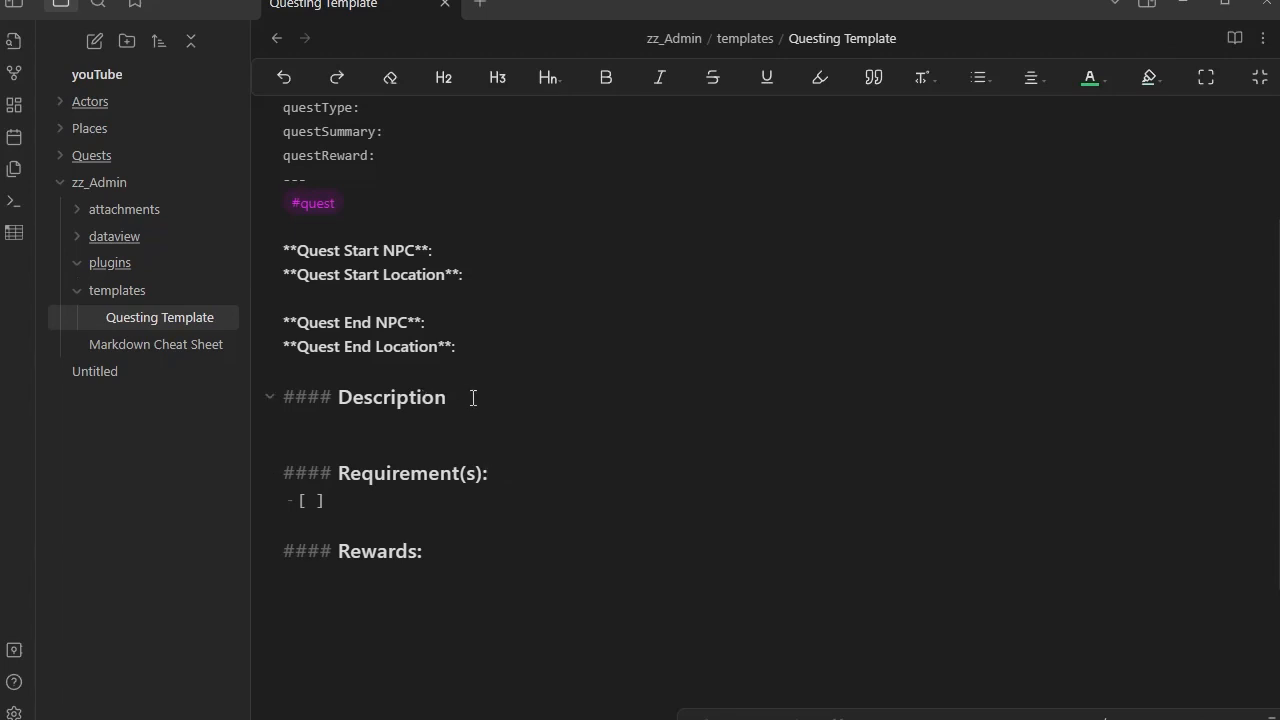
click(474, 397)
text(:)
Add the line "You will recieve:" under the Rewards heading and correct its misspelled last word.
click(446, 556)
key(Return)
text(You eit)
key(BackSpace)
key(BackSpace)
key(BackSpace)
text(will recieve)
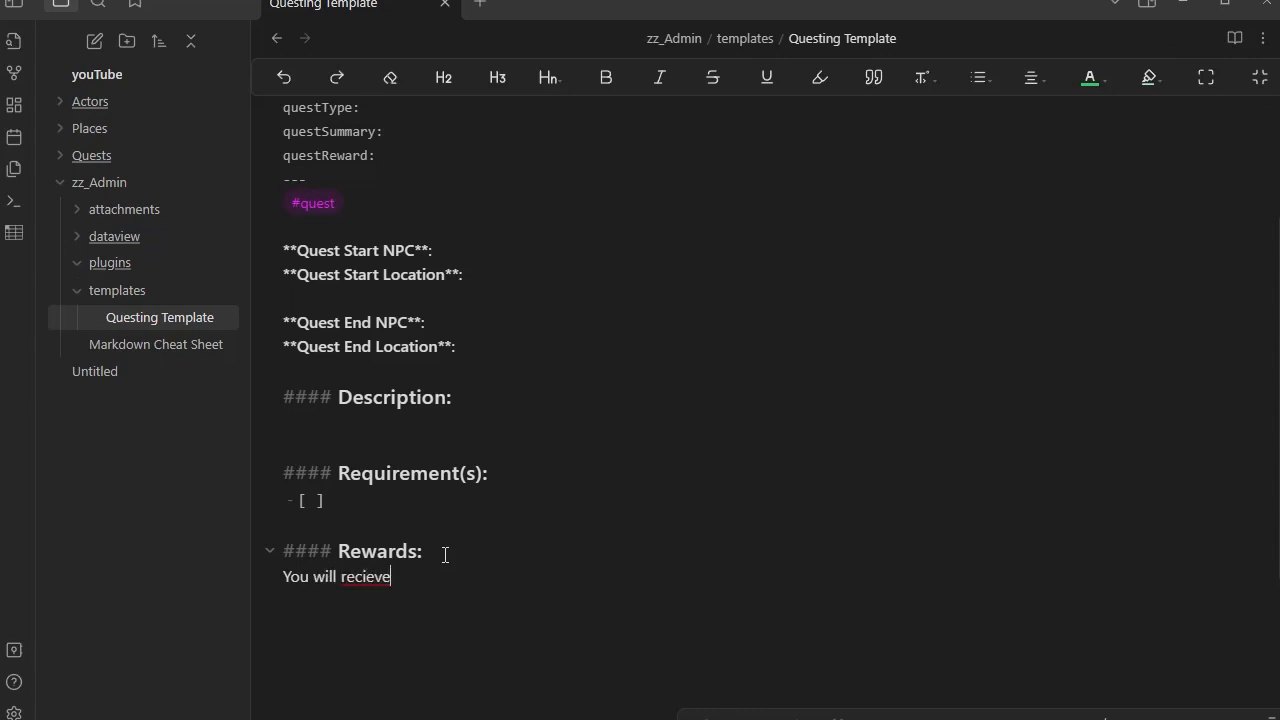
text(:)
right_click(353, 578)
click(450, 255)
Look over the whole Questing Template note, then collapse the templates folder.
scroll(578, 548, up, 1)
scroll(580, 540, up, 2)
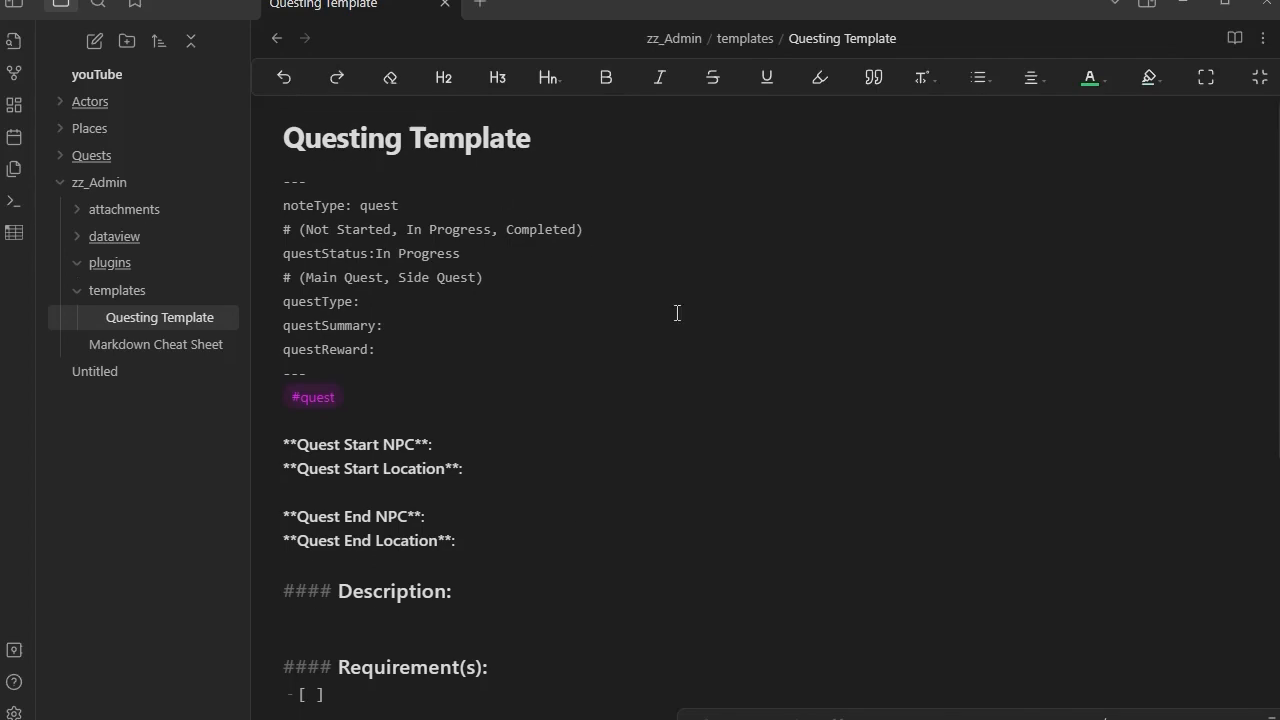
scroll(665, 380, down, 5)
scroll(663, 387, up, 5)
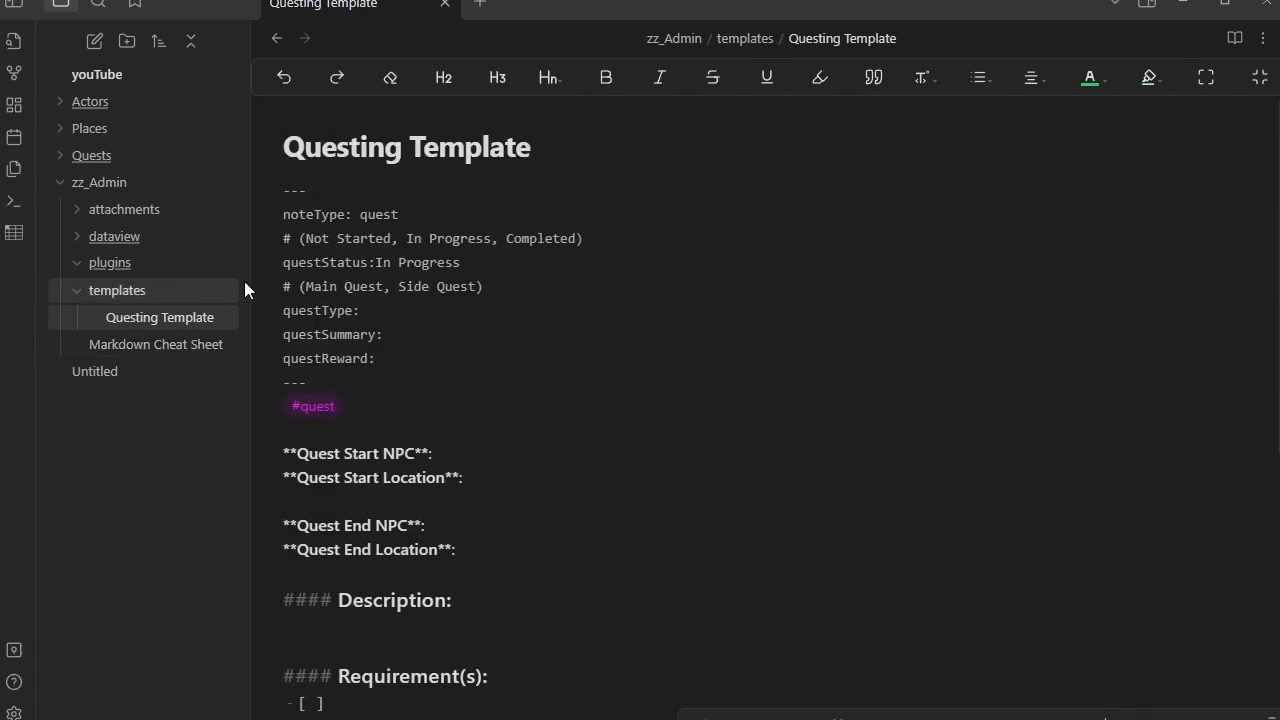
scroll(529, 349, down, 5)
scroll(531, 349, up, 5)
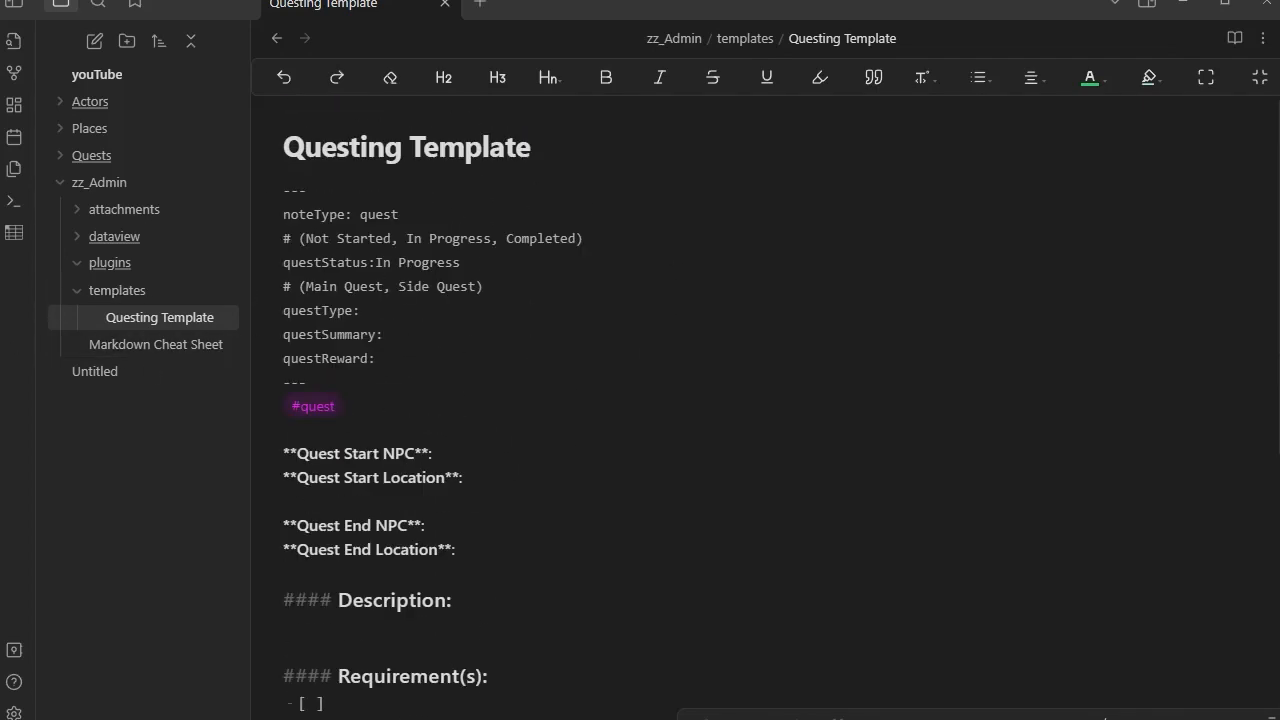
click(77, 291)
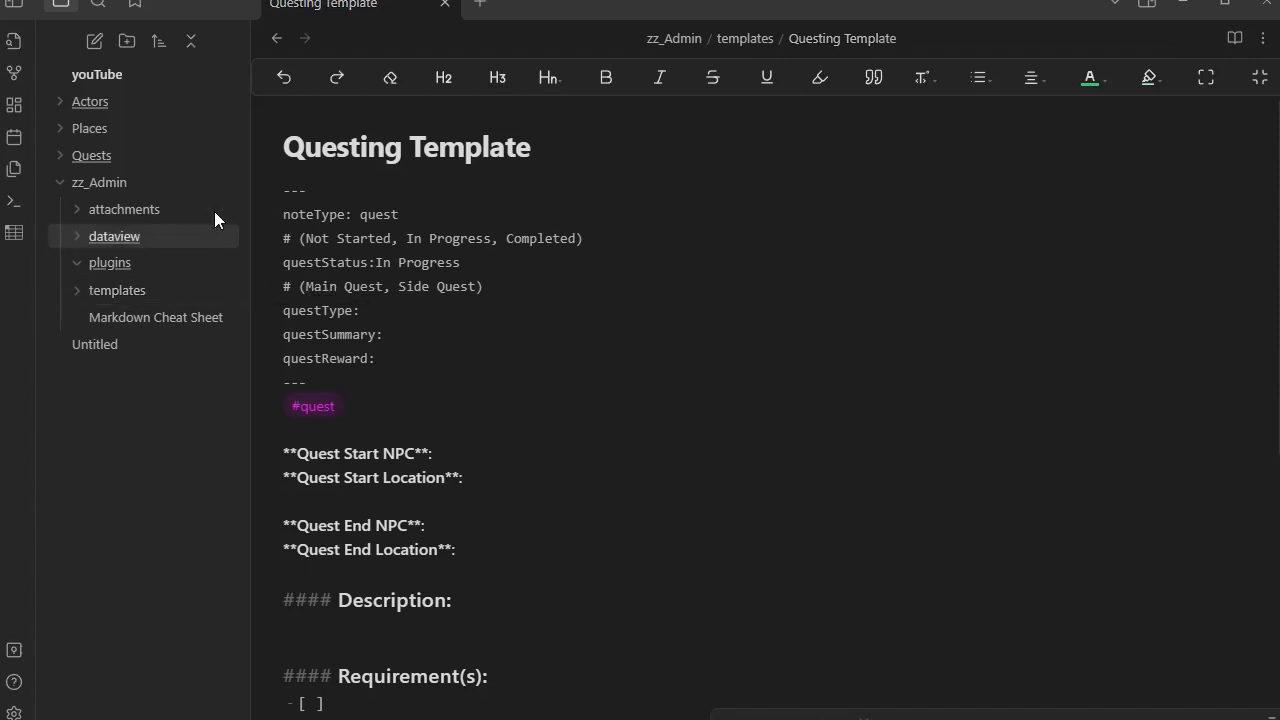
Open the Quests folder note and examine its dataview queries for in-progress, not-started and completed quests.
click(95, 157)
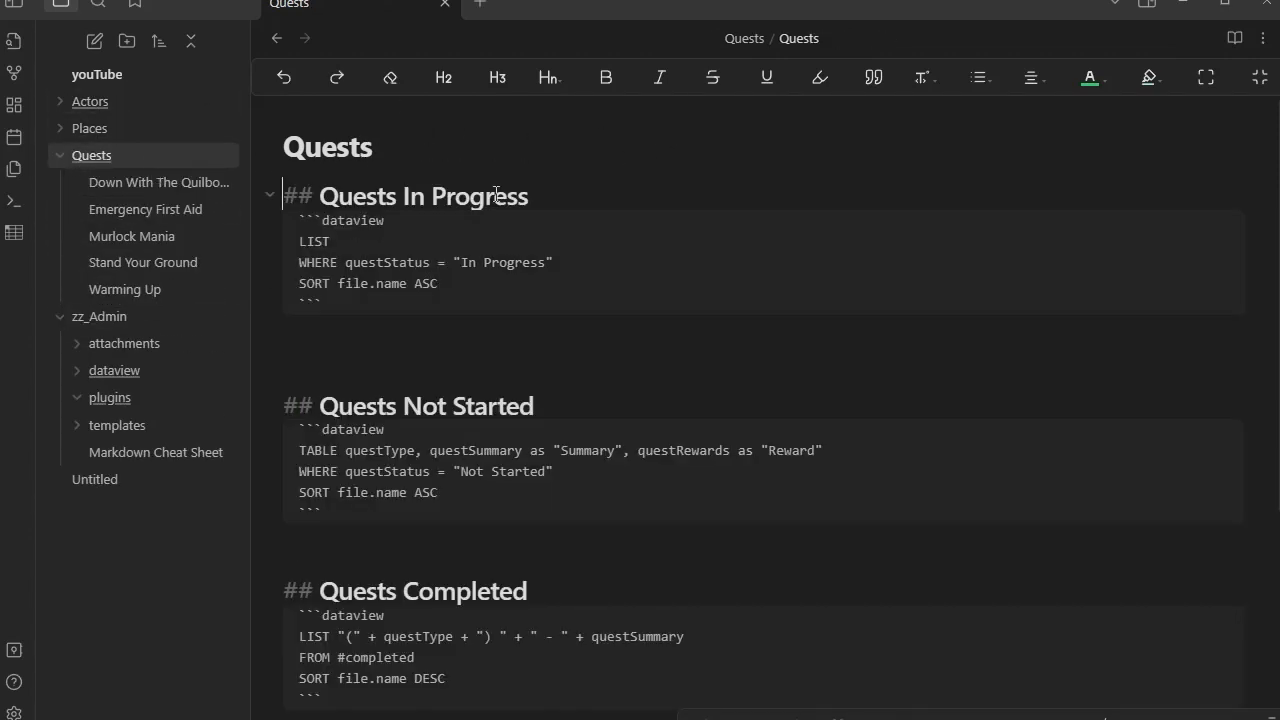
scroll(520, 254, down, 5)
scroll(526, 255, up, 5)
scroll(491, 516, down, 1)
scroll(491, 516, down, 3)
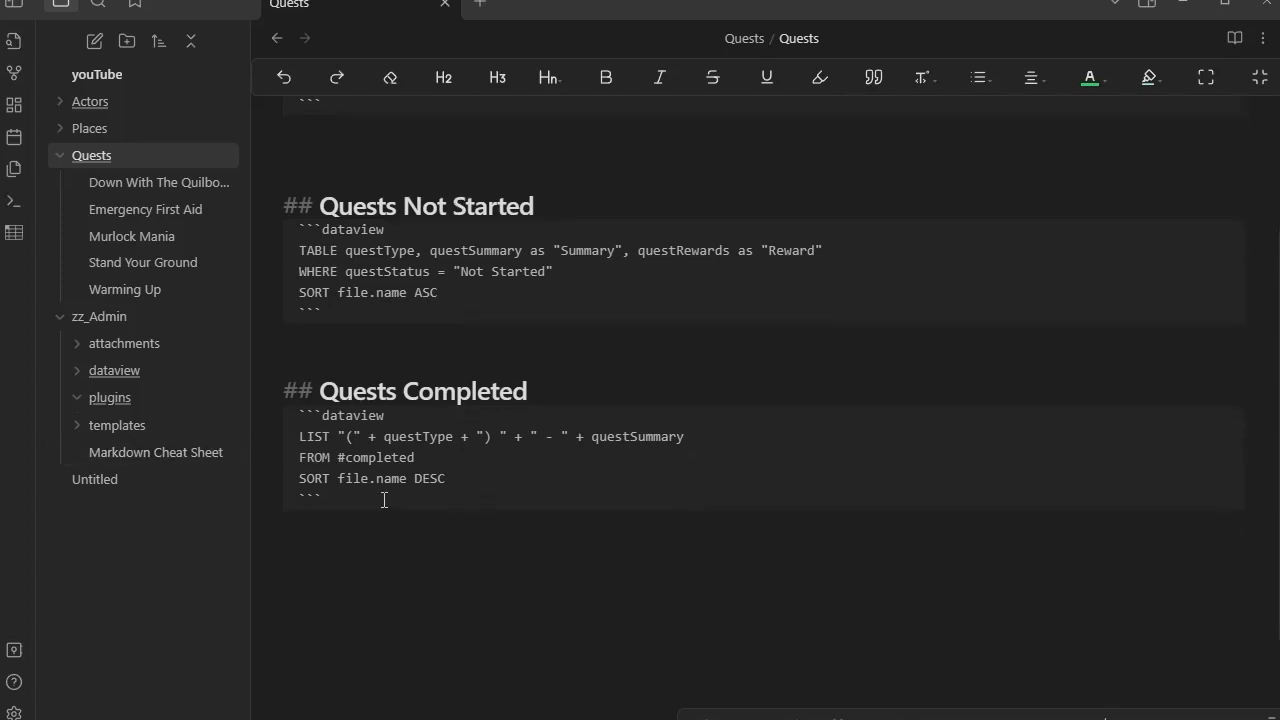
drag(280, 477, 215, 144)
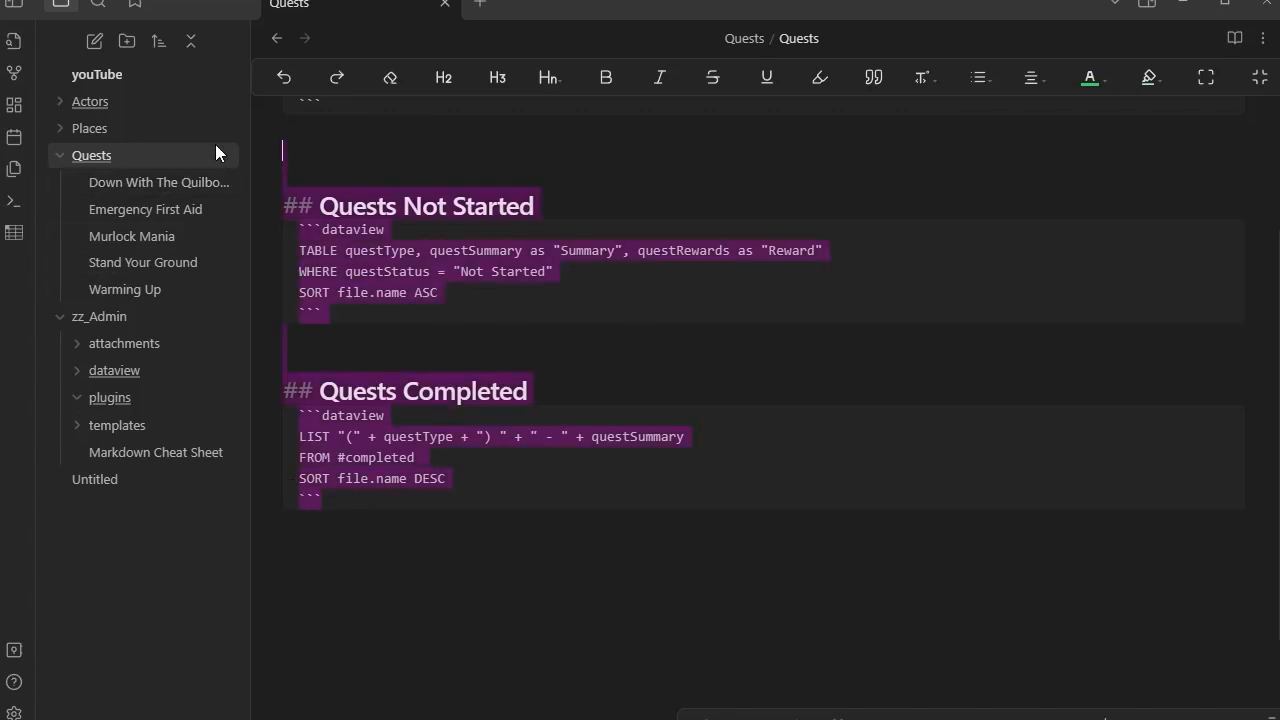
scroll(665, 298, up, 3)
click(556, 373)
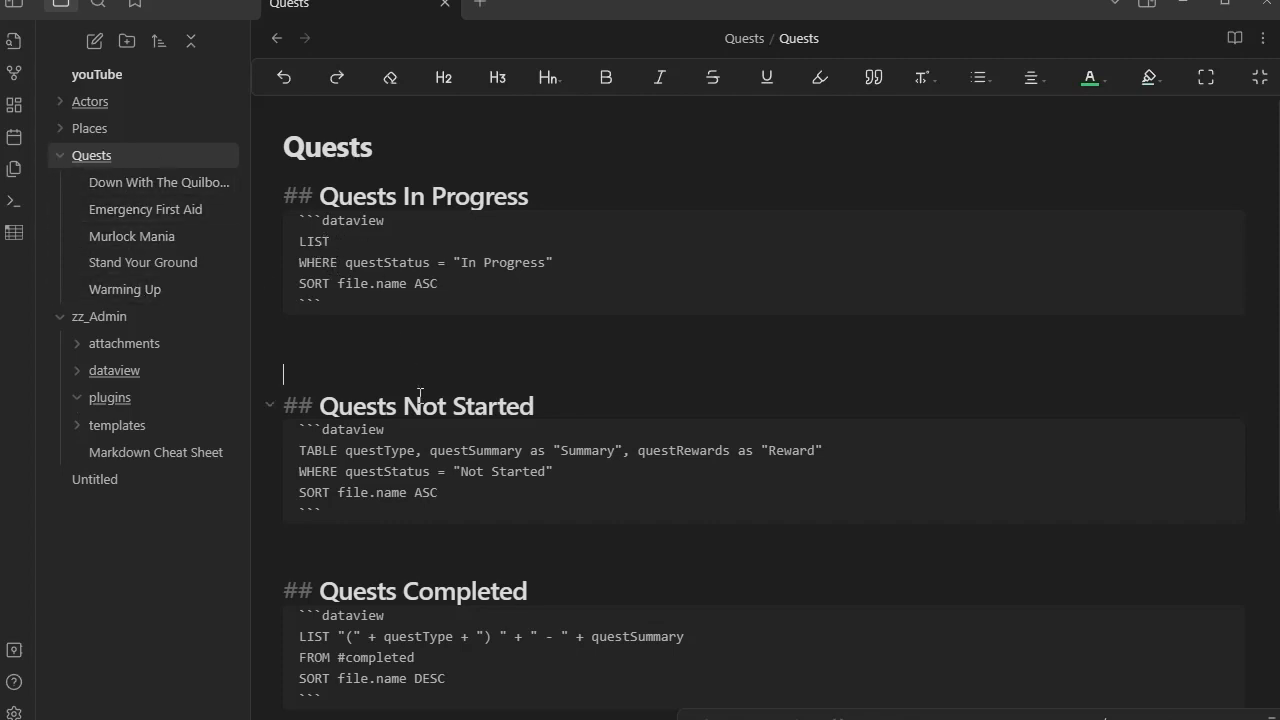
scroll(426, 420, down, 3)
scroll(426, 434, up, 3)
Create a note in the Quests folder titled "New Quest" and place the cursor in its body.
right_click(94, 160)
click(199, 186)
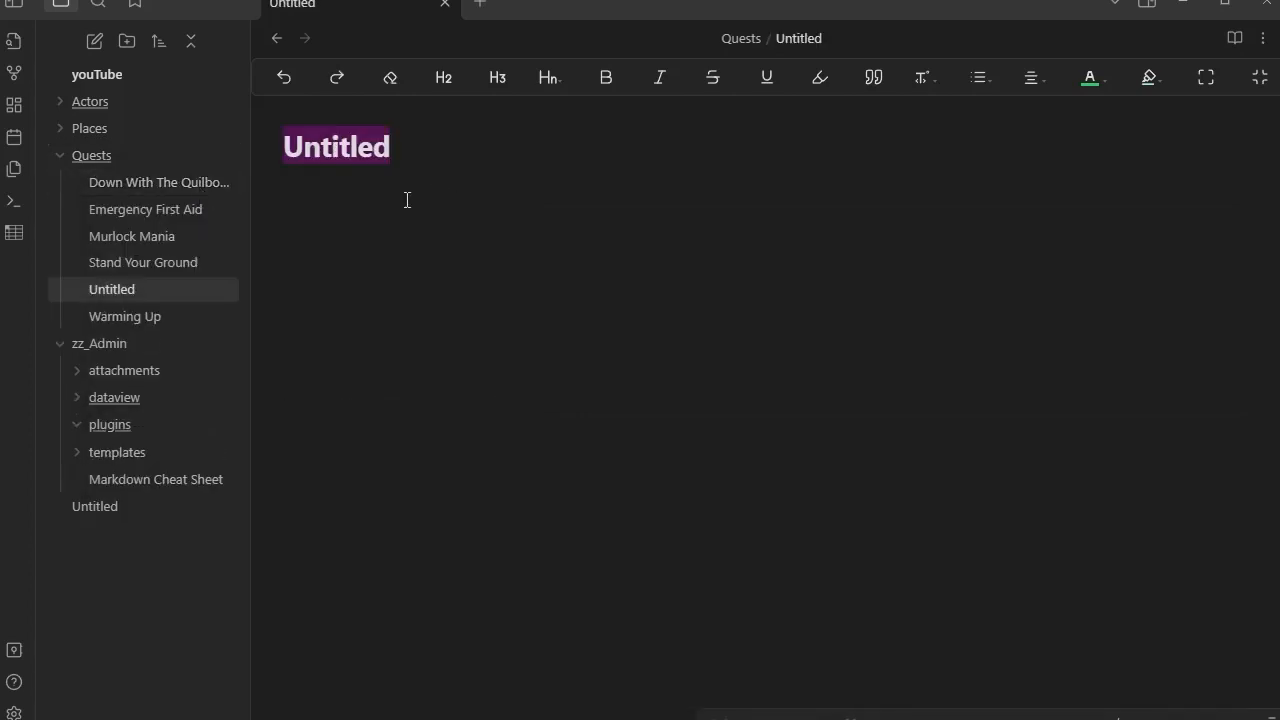
text(new)
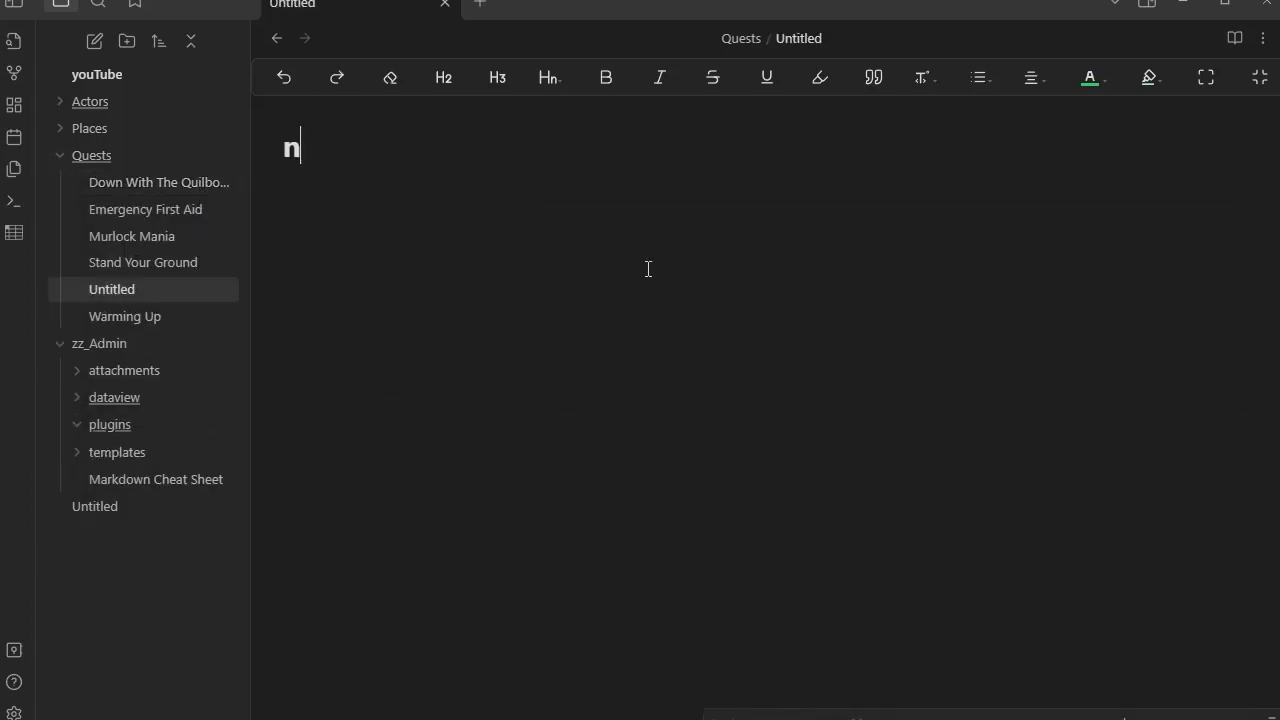
key(BackSpace)
key(BackSpace)
key(BackSpace)
text(New )
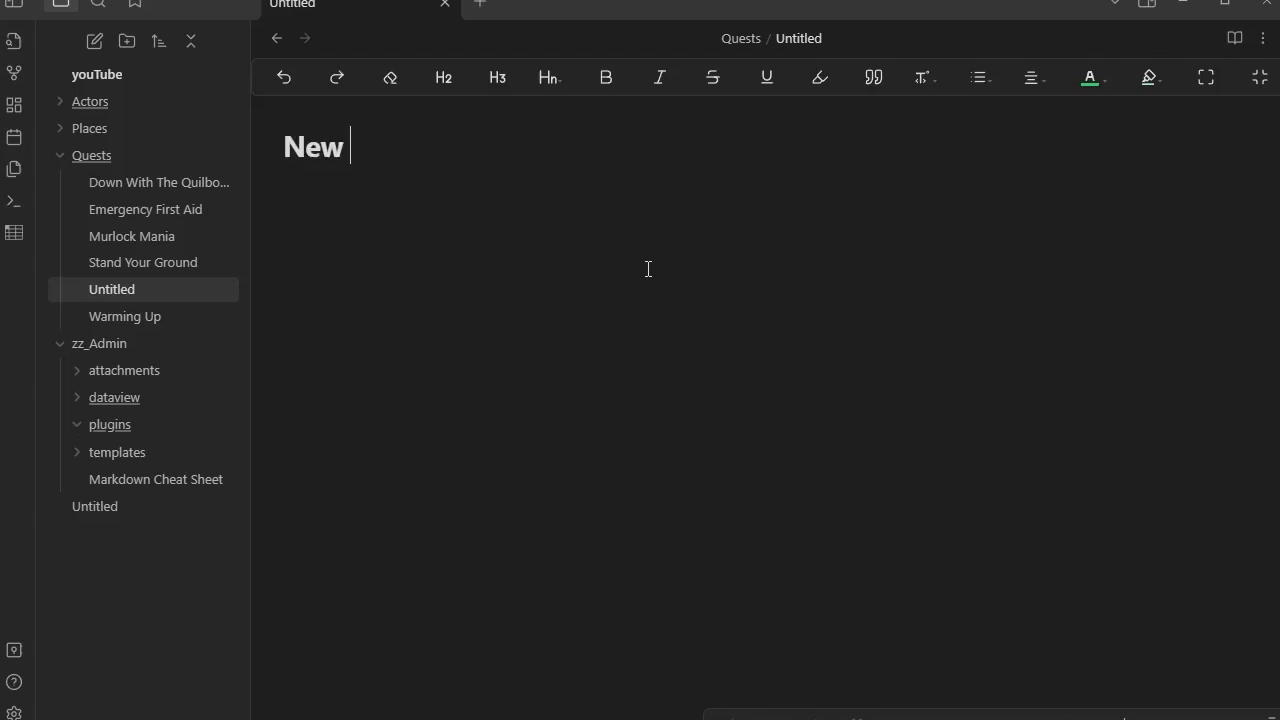
text(Quest)
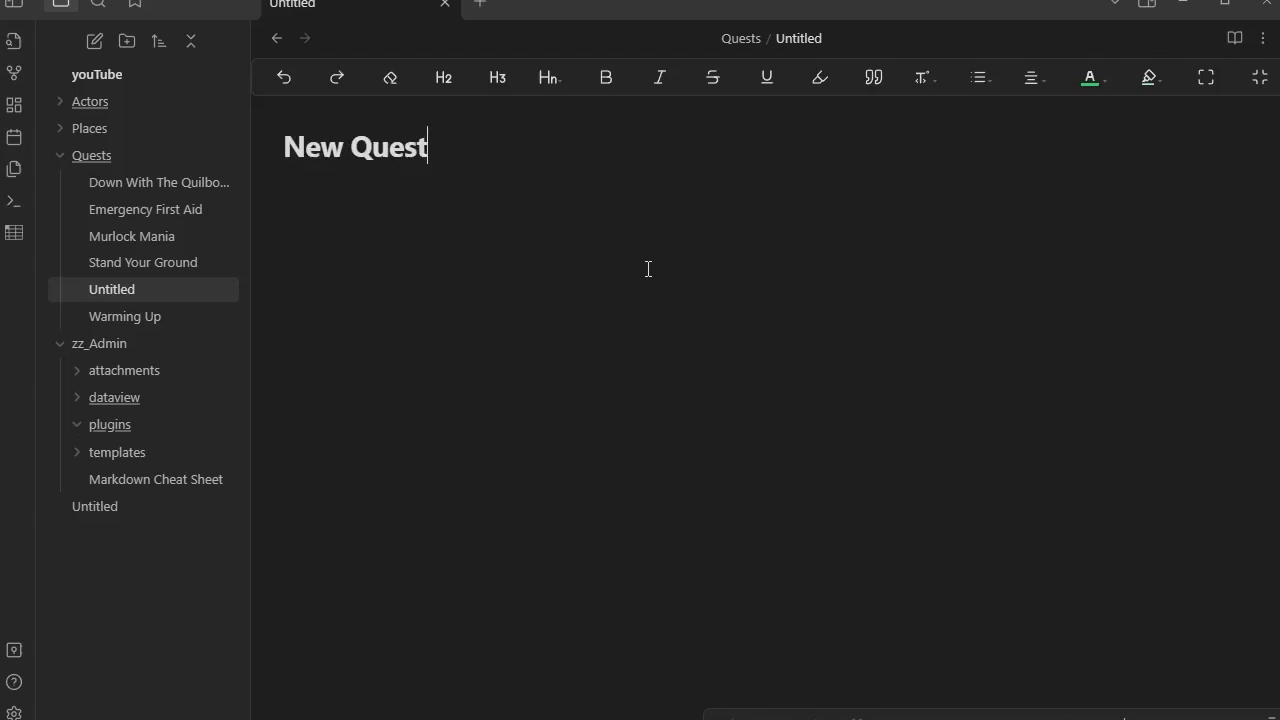
click(303, 180)
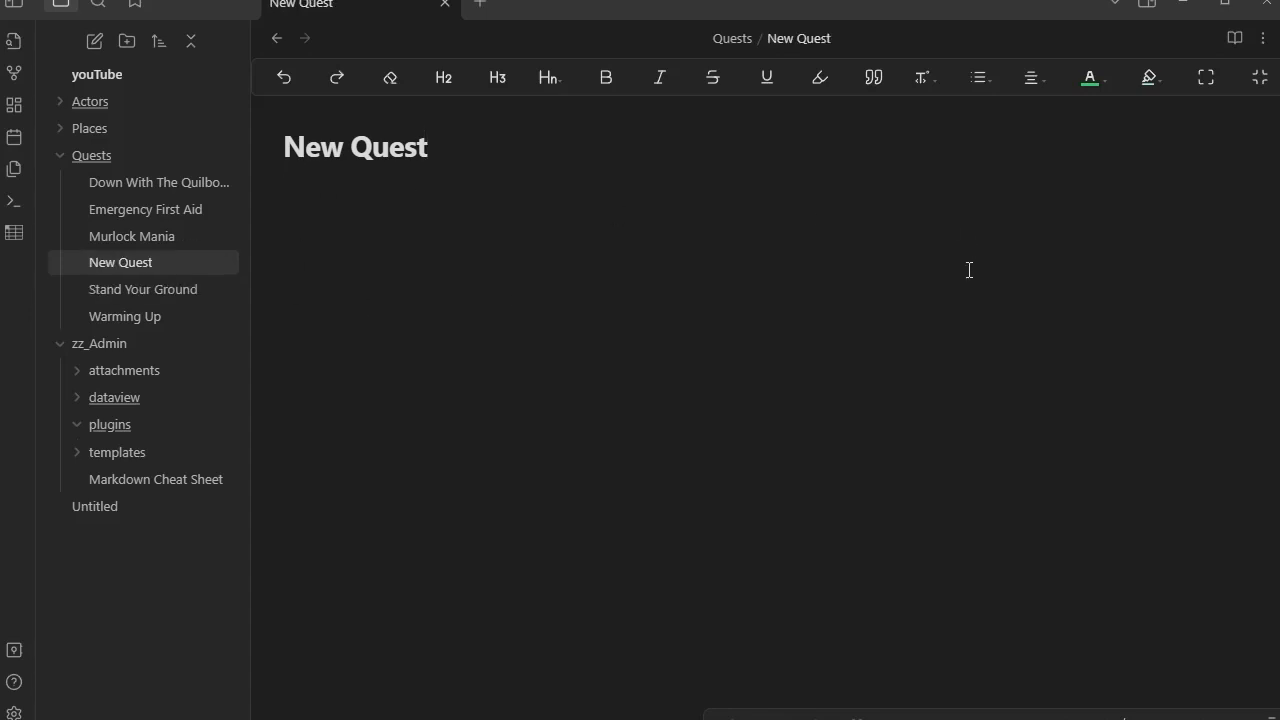
Try to insert the Questing Template into the New Quest note.
click(14, 168)
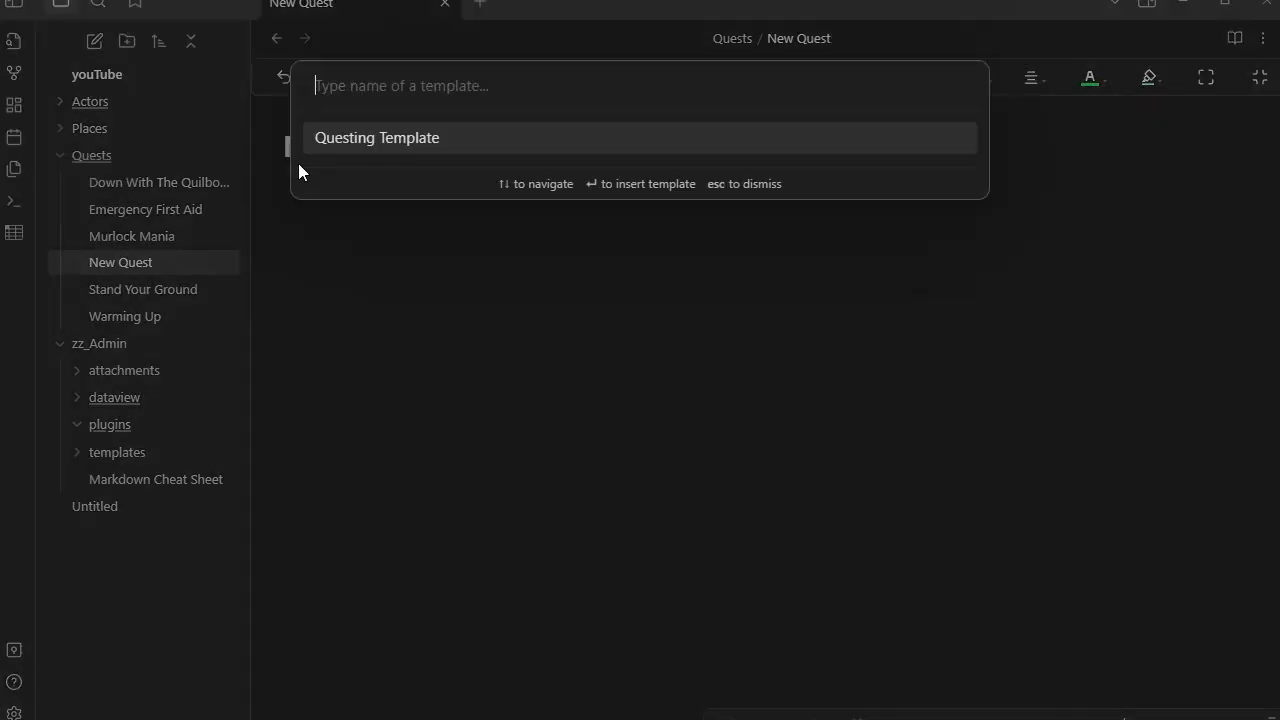
click(376, 137)
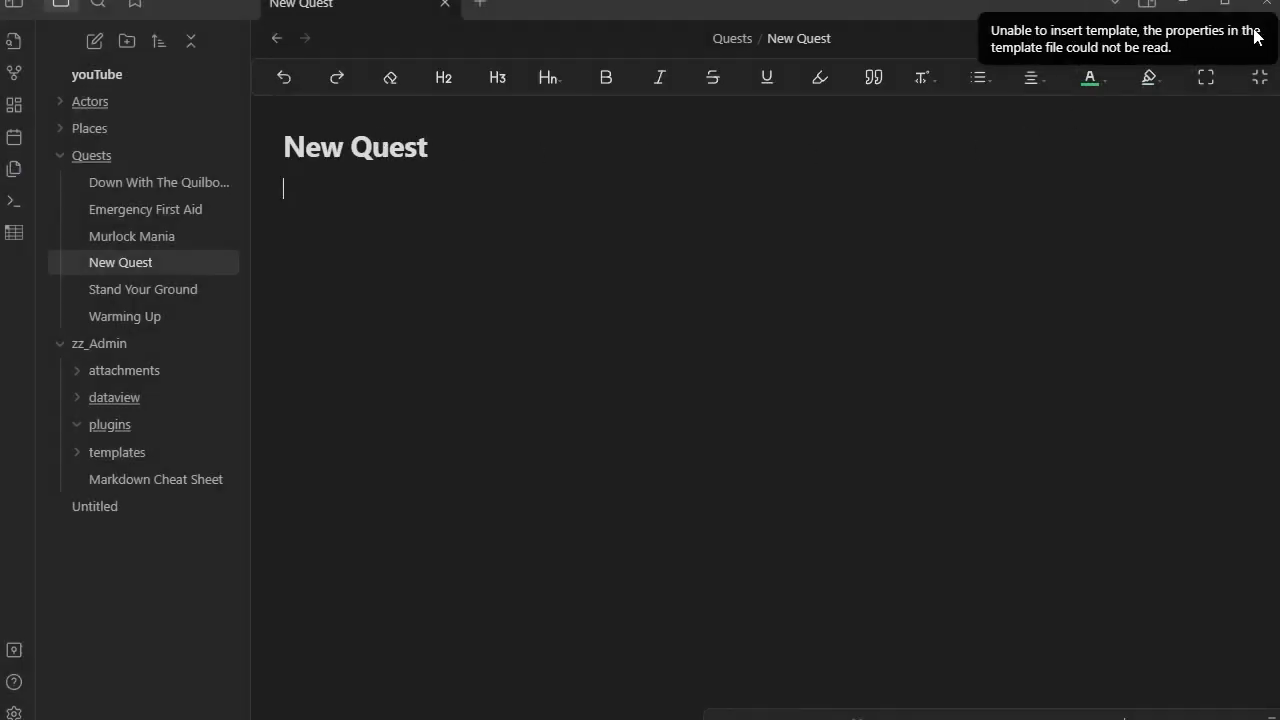
Open the Questing Template note from the templates folder and show the sidebar that lists the vault's tags.
click(1009, 49)
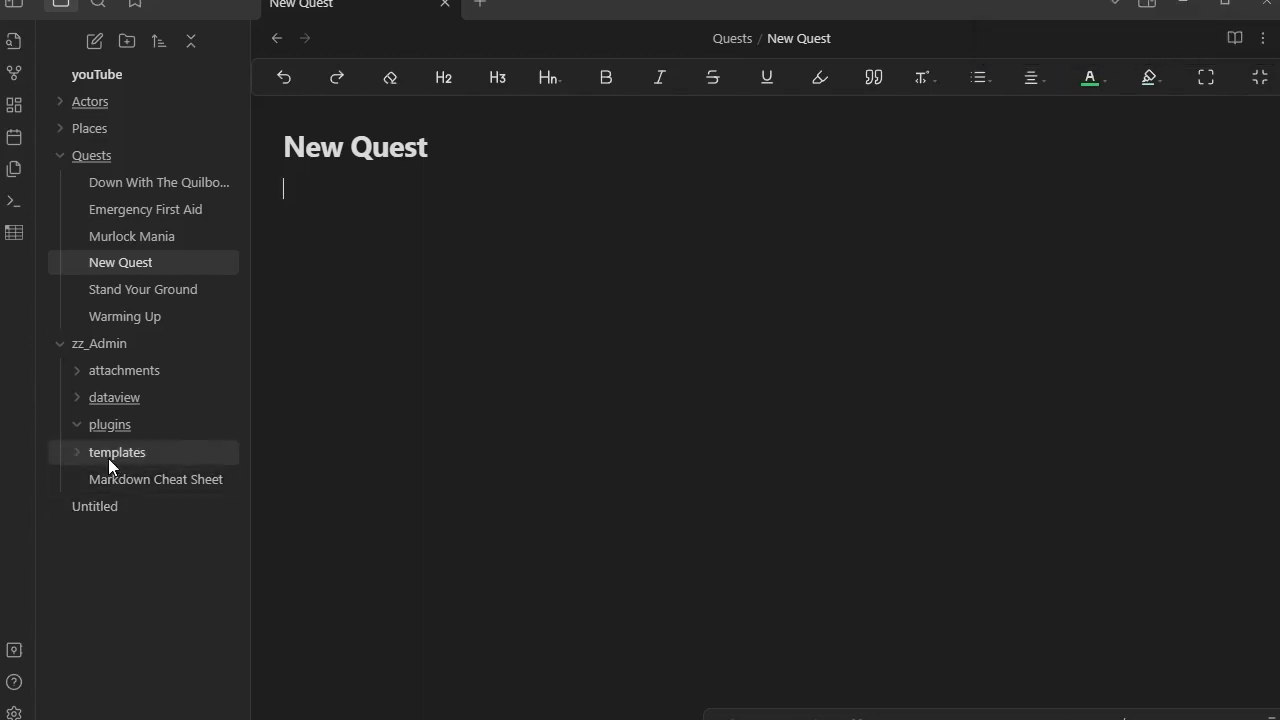
click(77, 453)
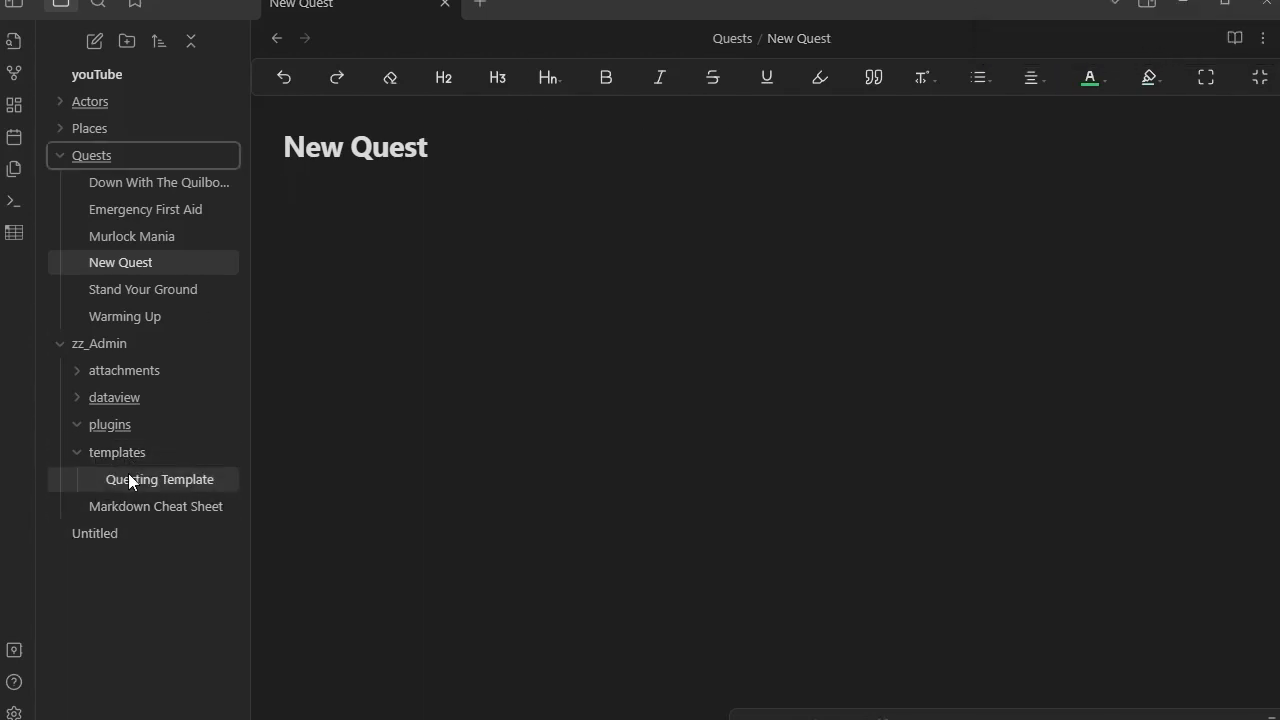
click(128, 479)
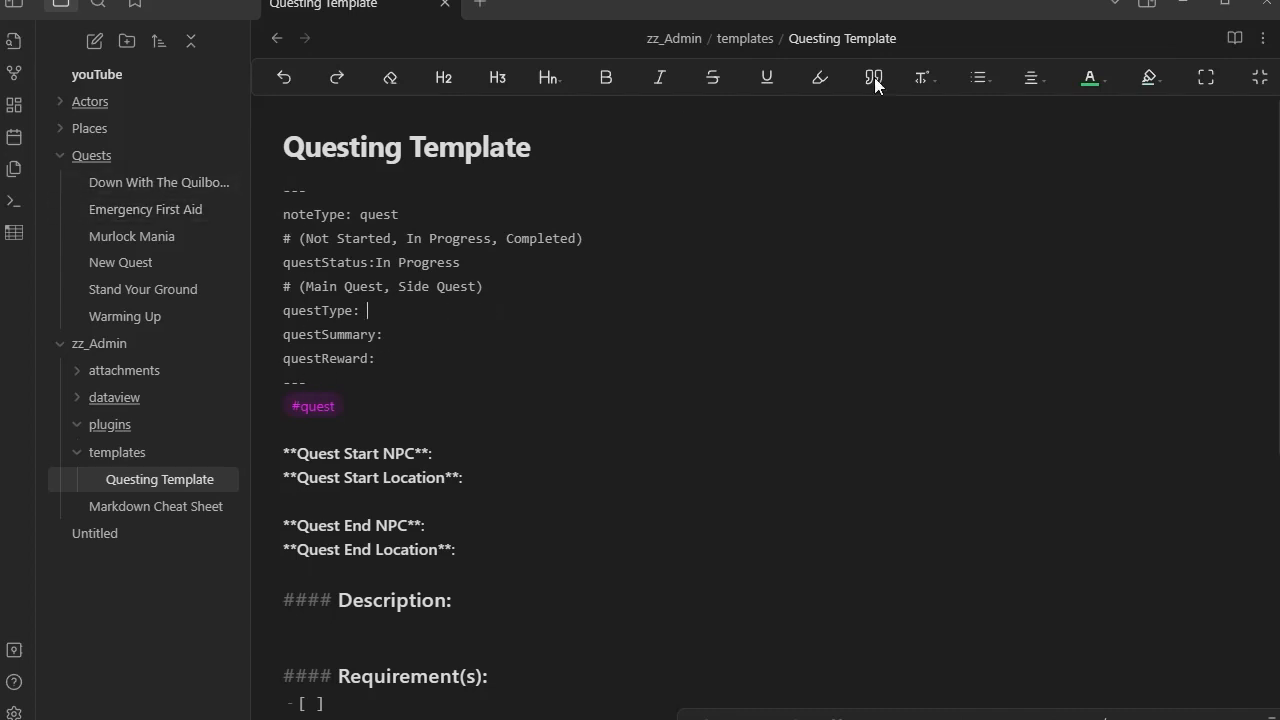
click(14, 712)
click(1164, 57)
click(1147, 5)
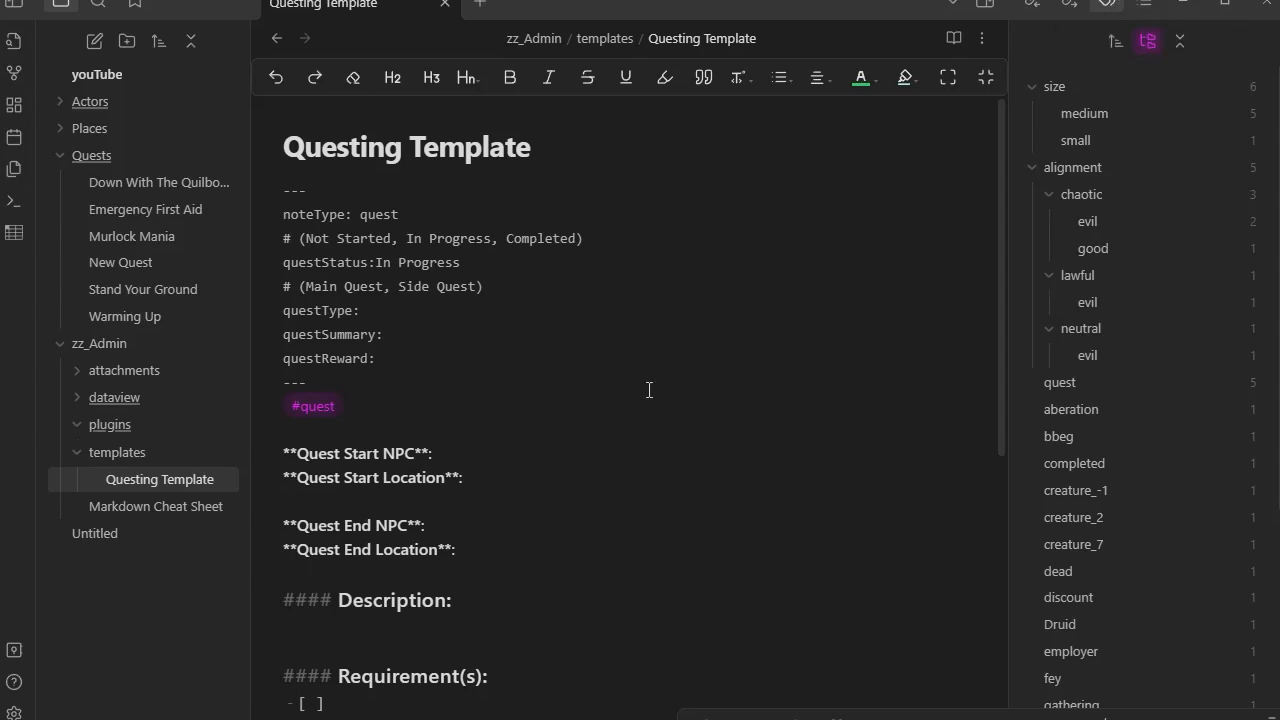
Set the editor's "Properties in document" option to Visible, then check the Questing Template in reading view and return to editing.
click(14, 712)
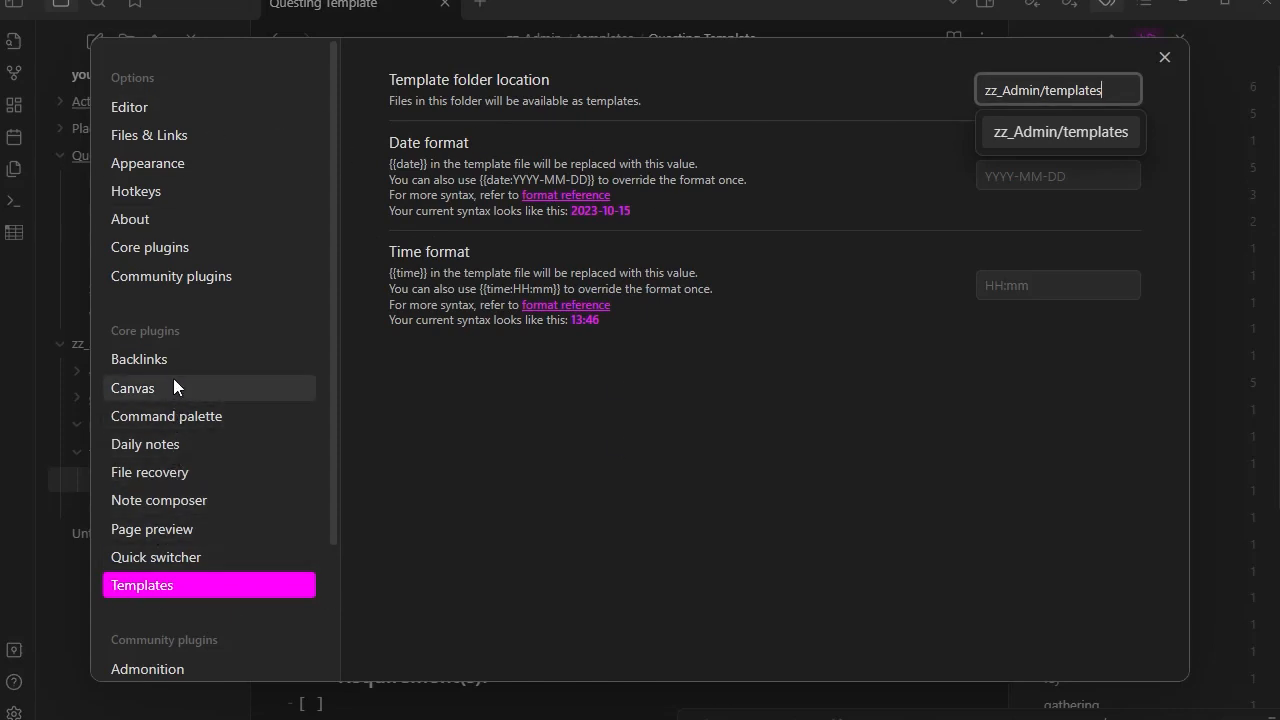
scroll(220, 340, down, 2)
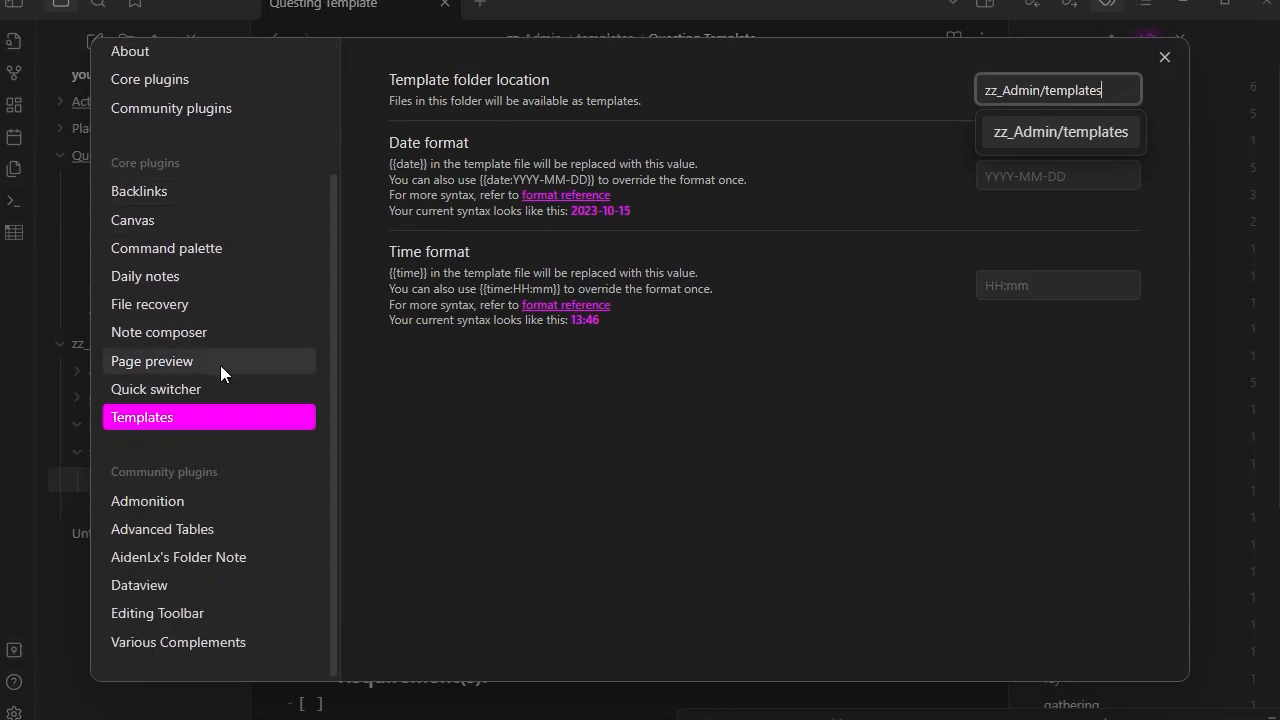
scroll(220, 365, up, 2)
click(190, 110)
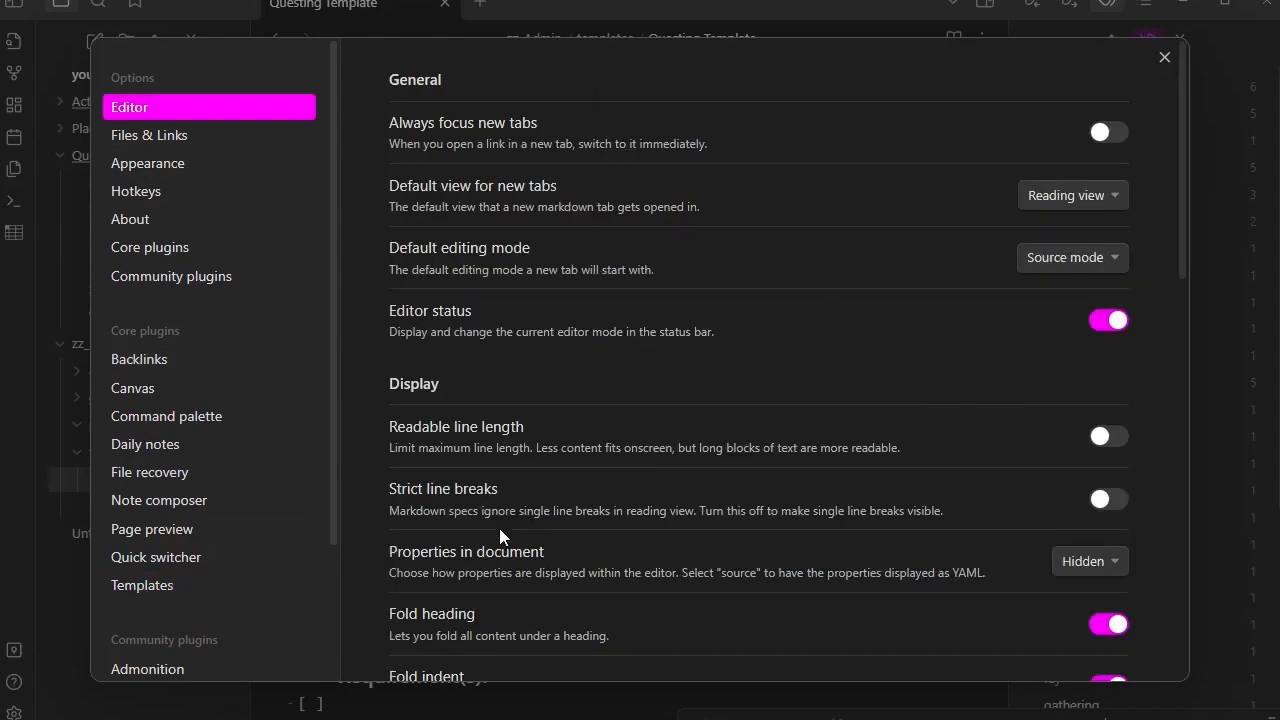
click(1099, 563)
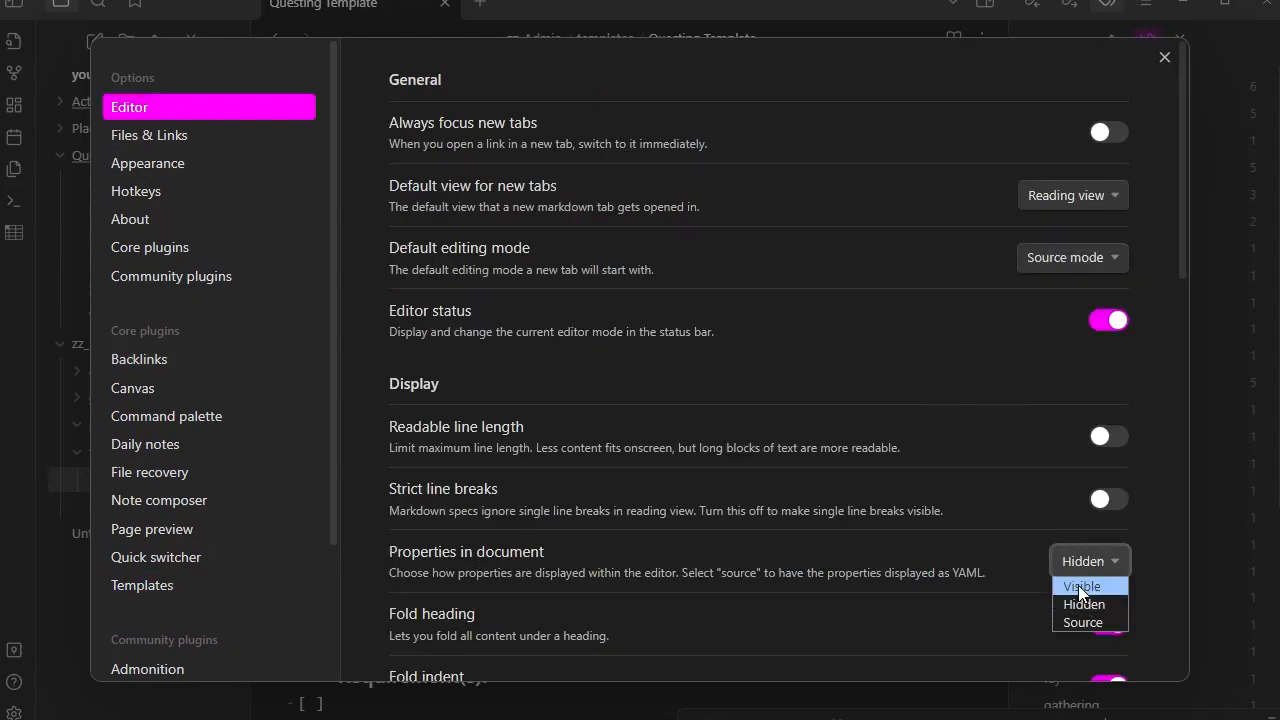
click(1081, 587)
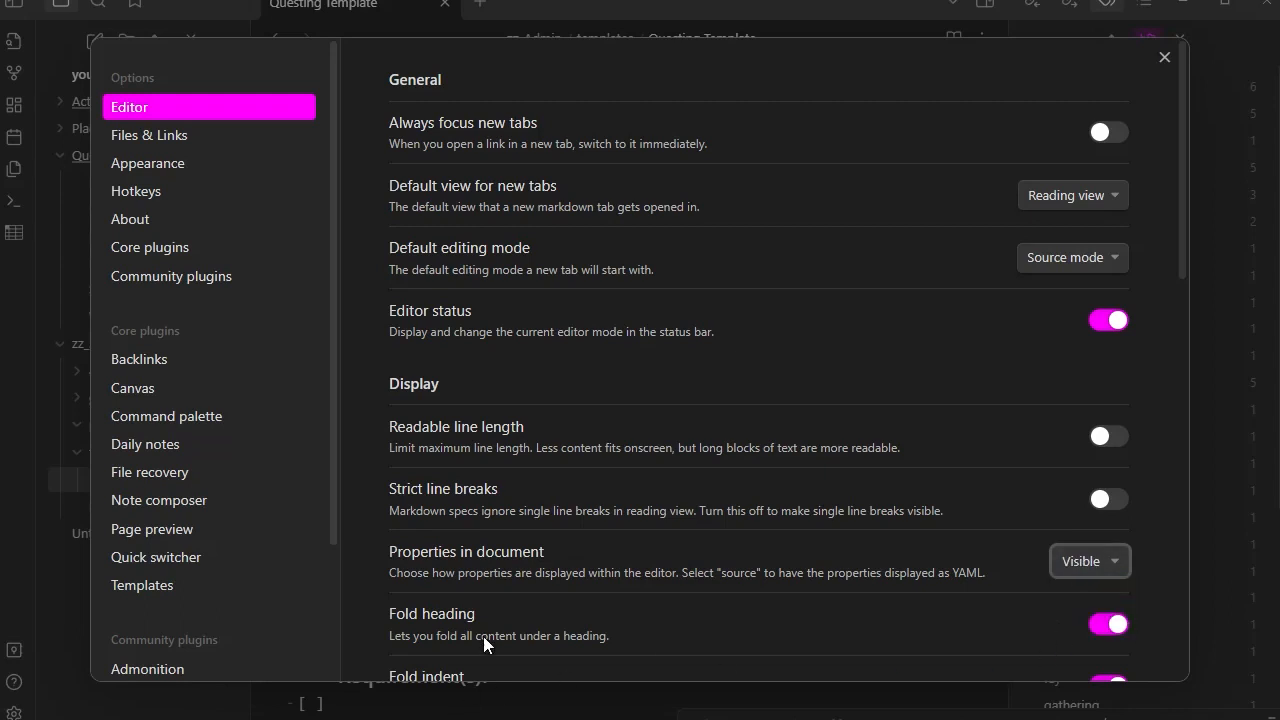
click(1162, 57)
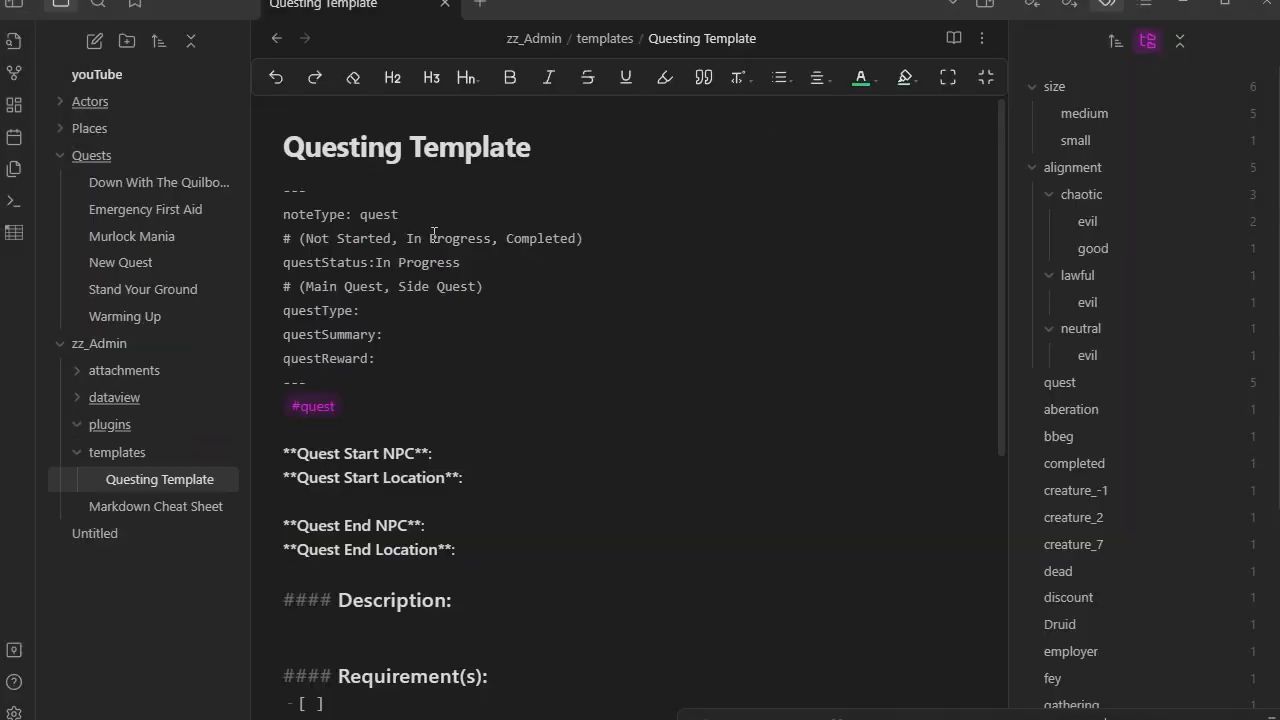
click(954, 39)
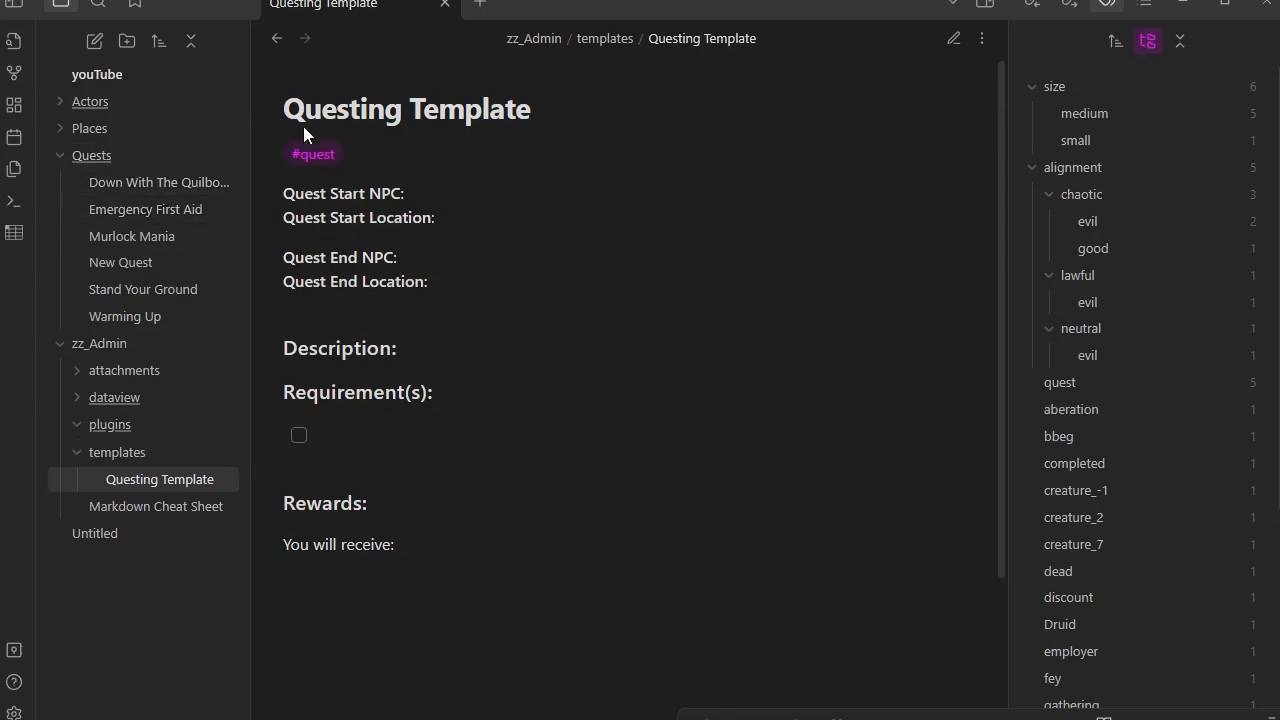
click(952, 39)
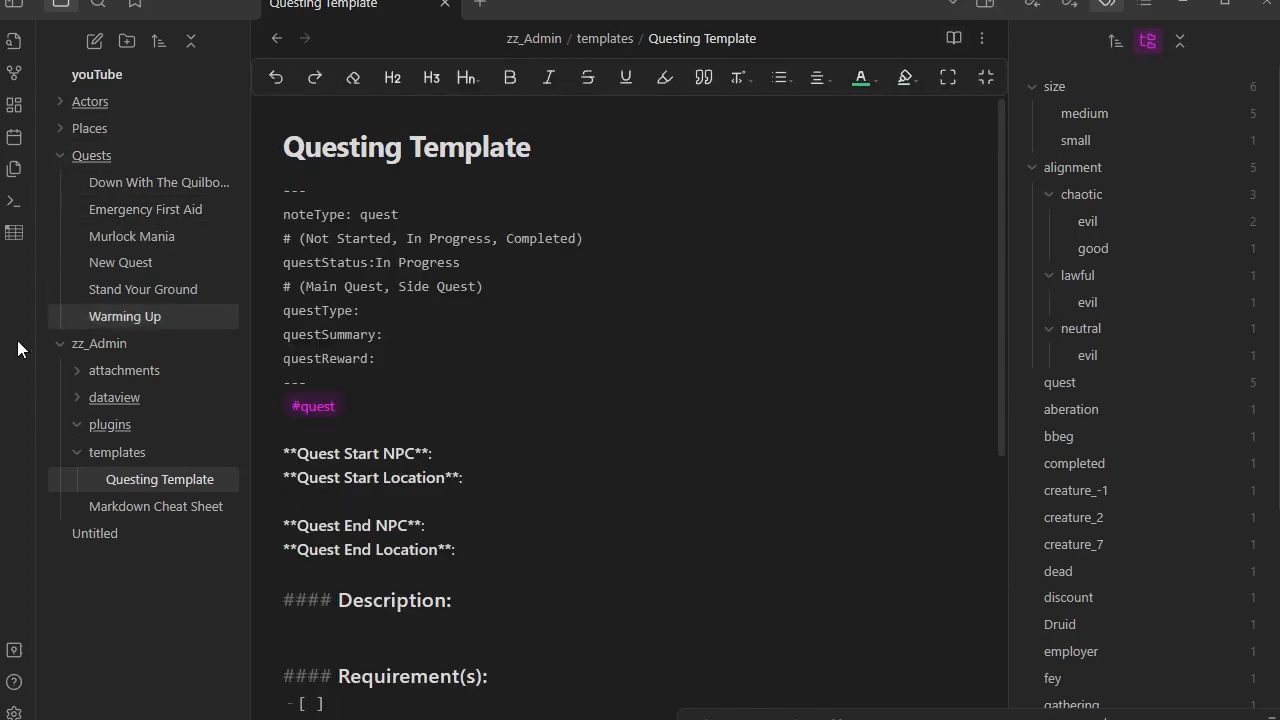
Look through the plugins note and the dataview folder, then view Note 02's properties in reading view.
click(110, 428)
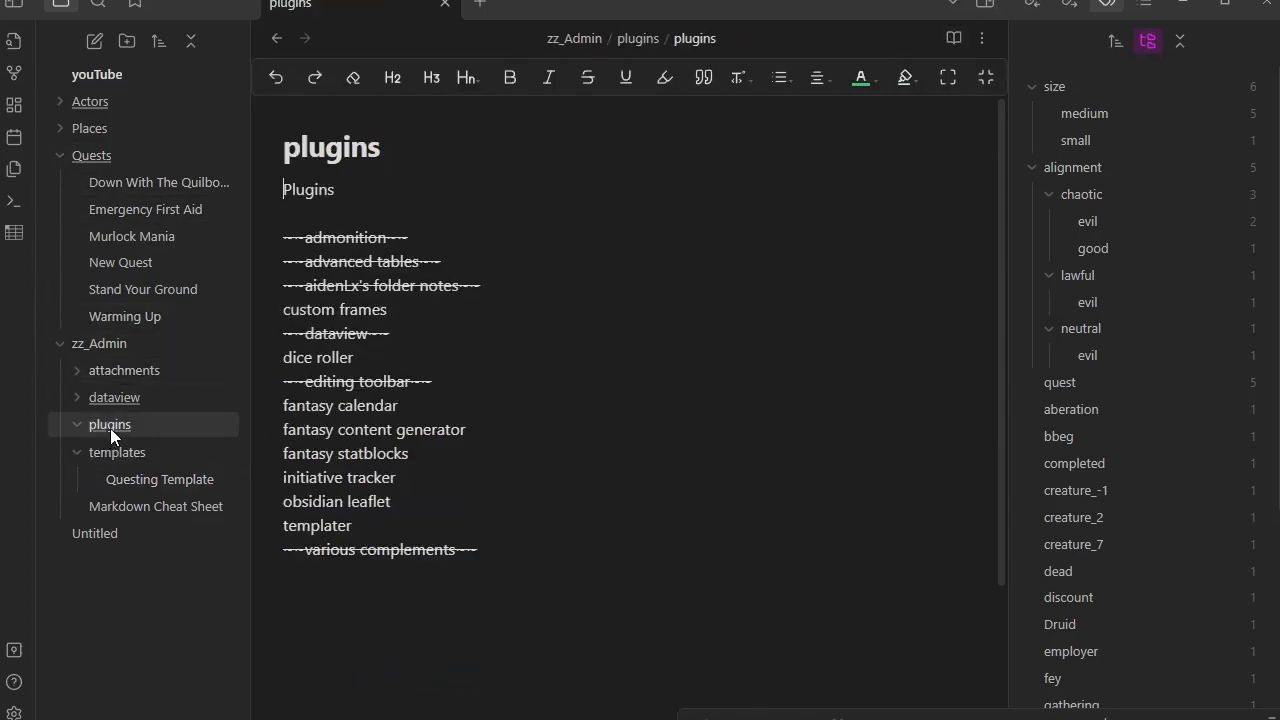
click(127, 368)
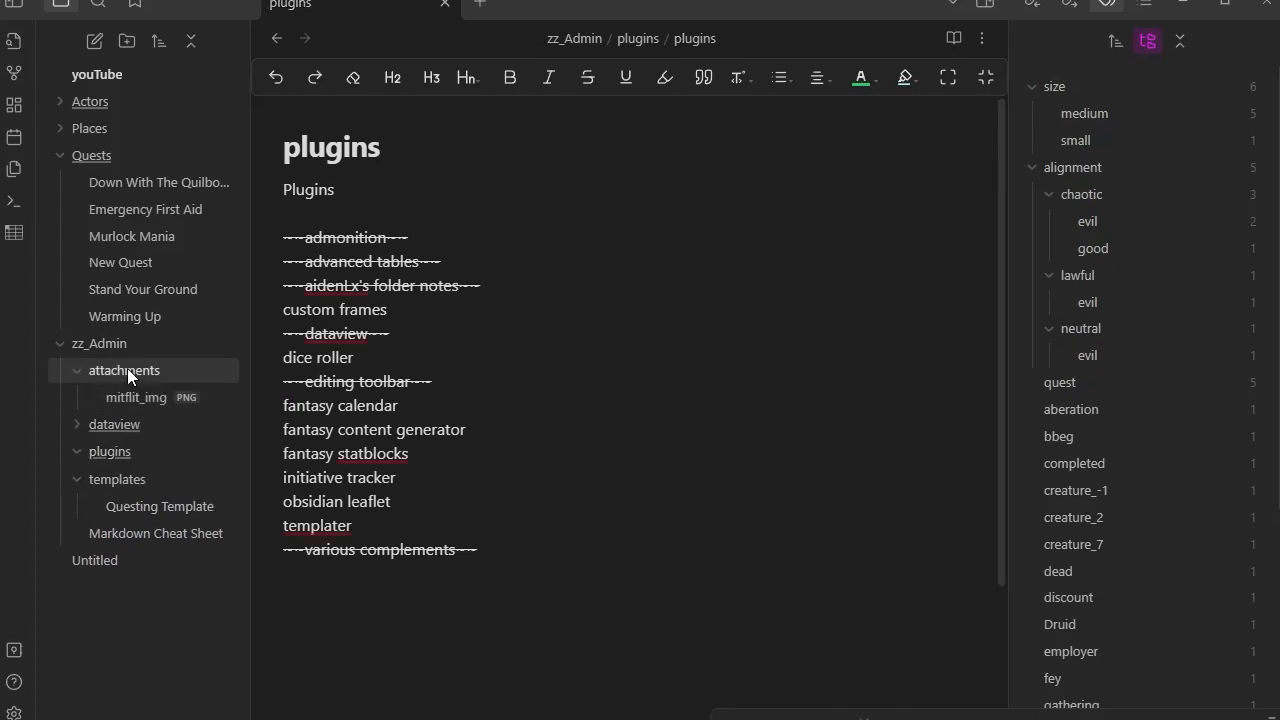
click(127, 368)
click(78, 397)
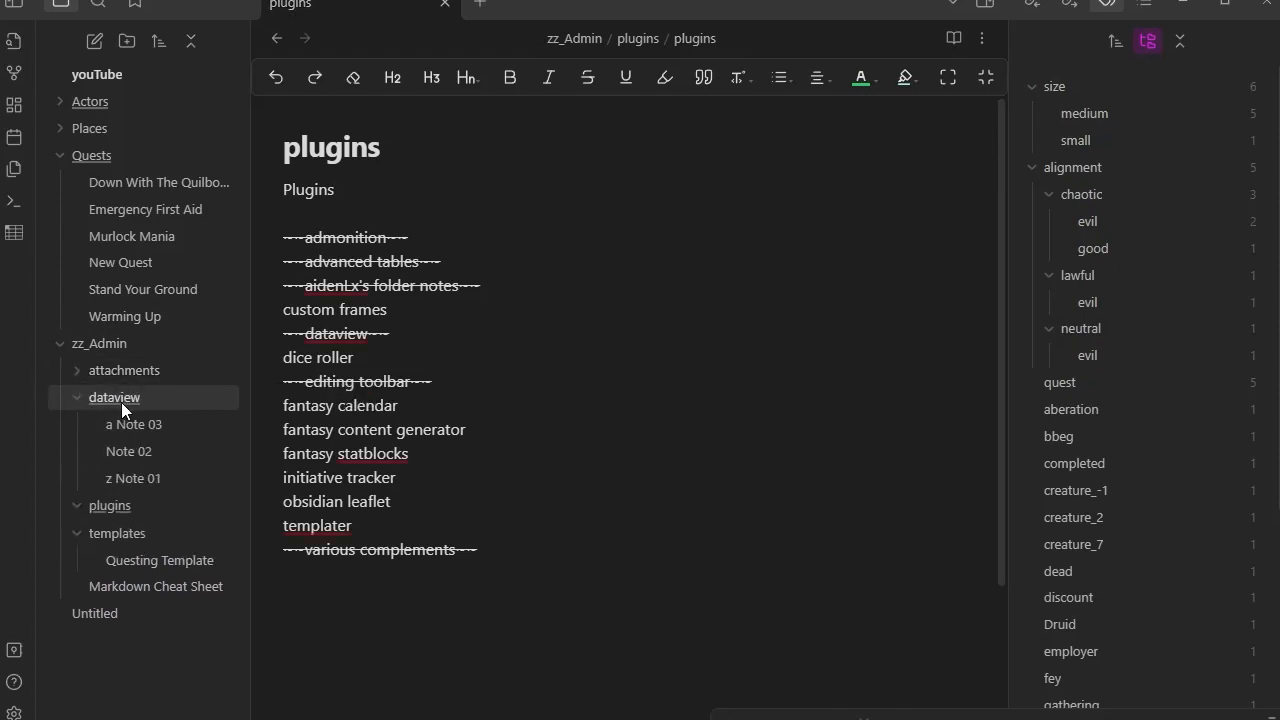
click(146, 426)
click(137, 456)
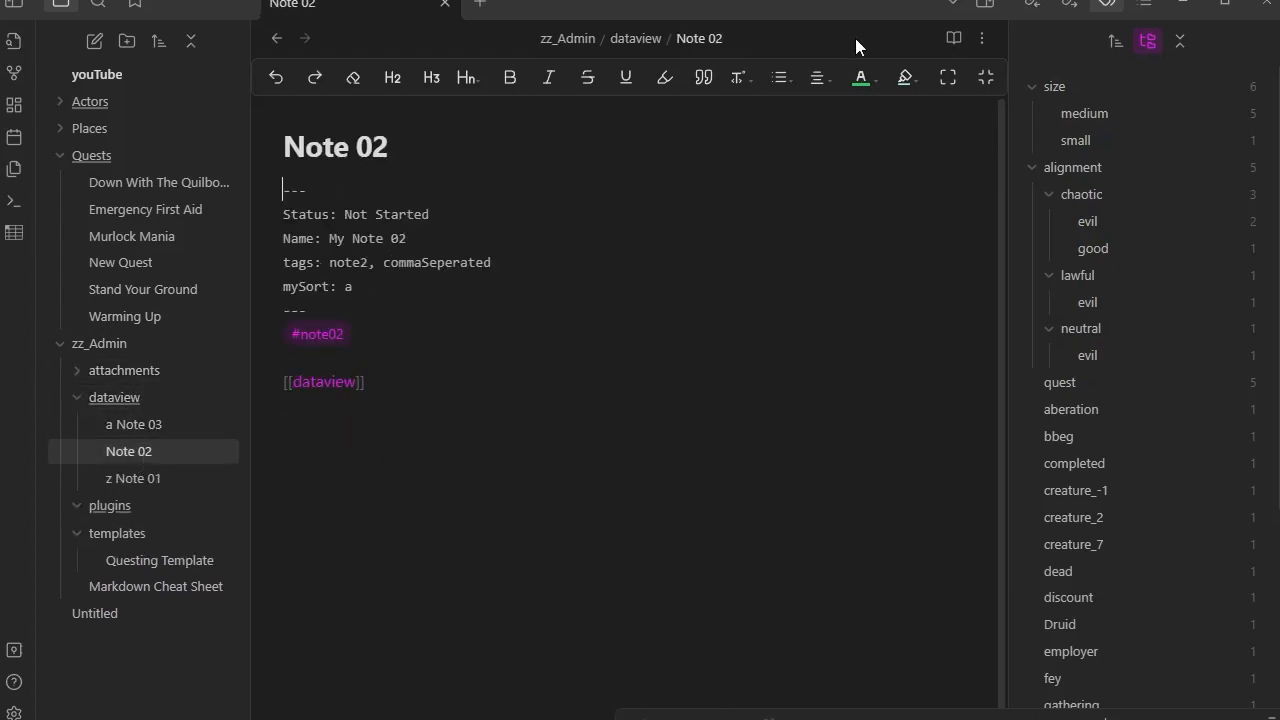
click(954, 38)
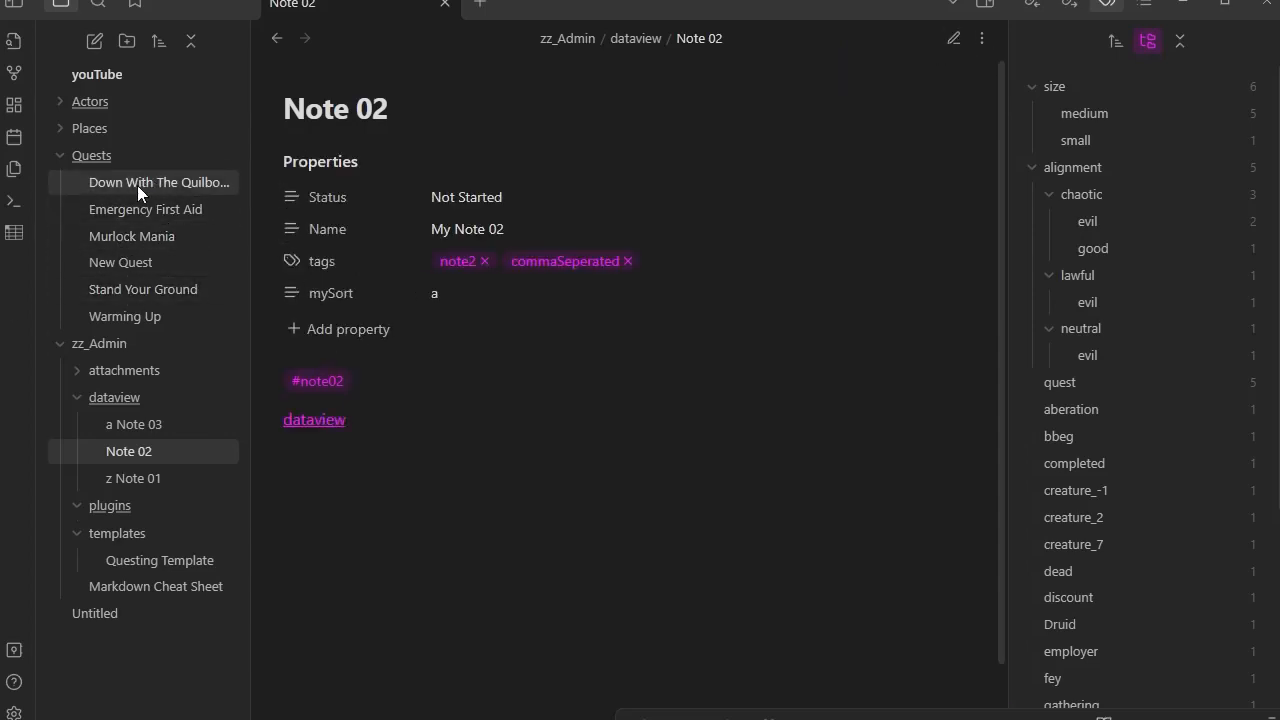
Check the New Quest note, then compare the Questing Template in reading view and switch it back to editing.
click(120, 263)
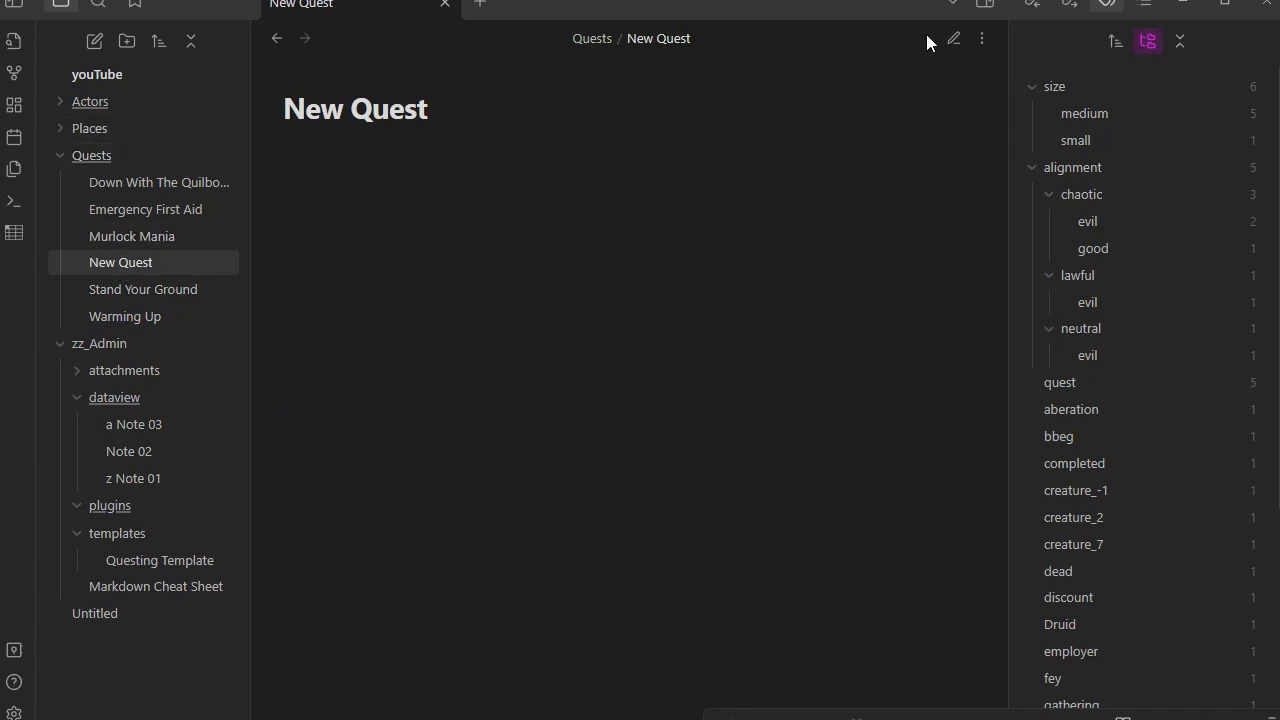
click(955, 38)
click(955, 38)
click(154, 562)
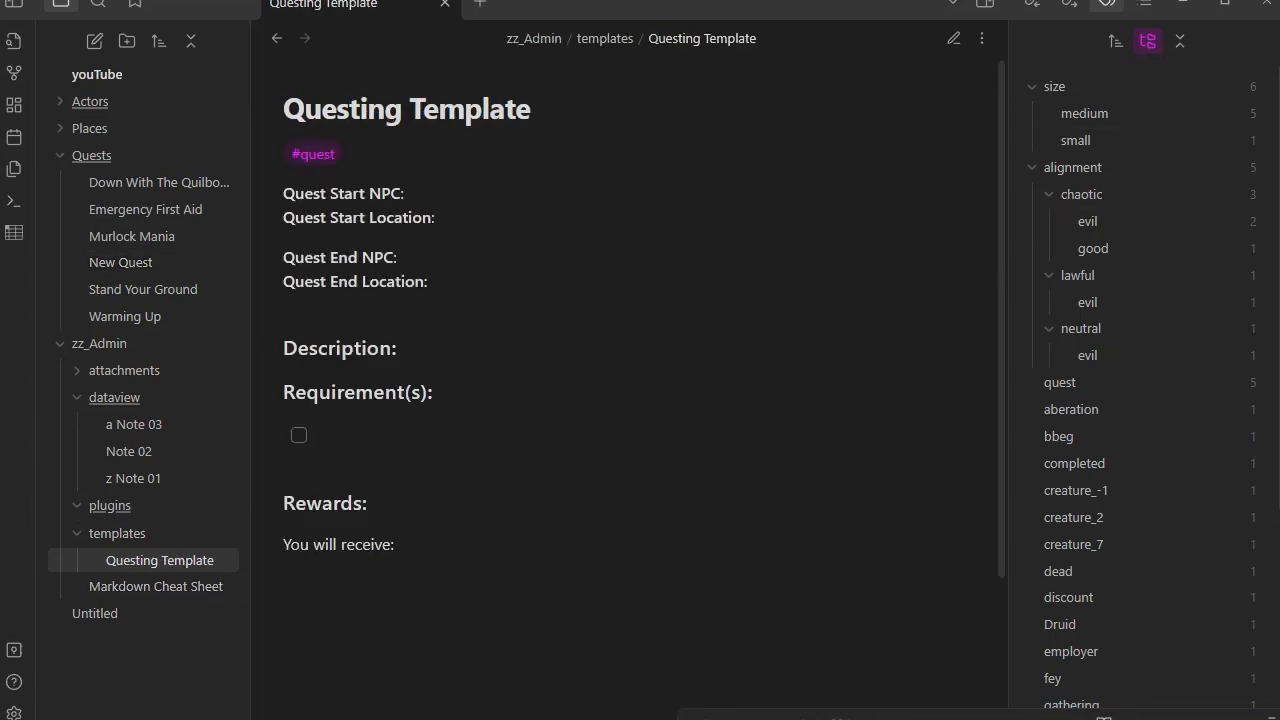
click(955, 38)
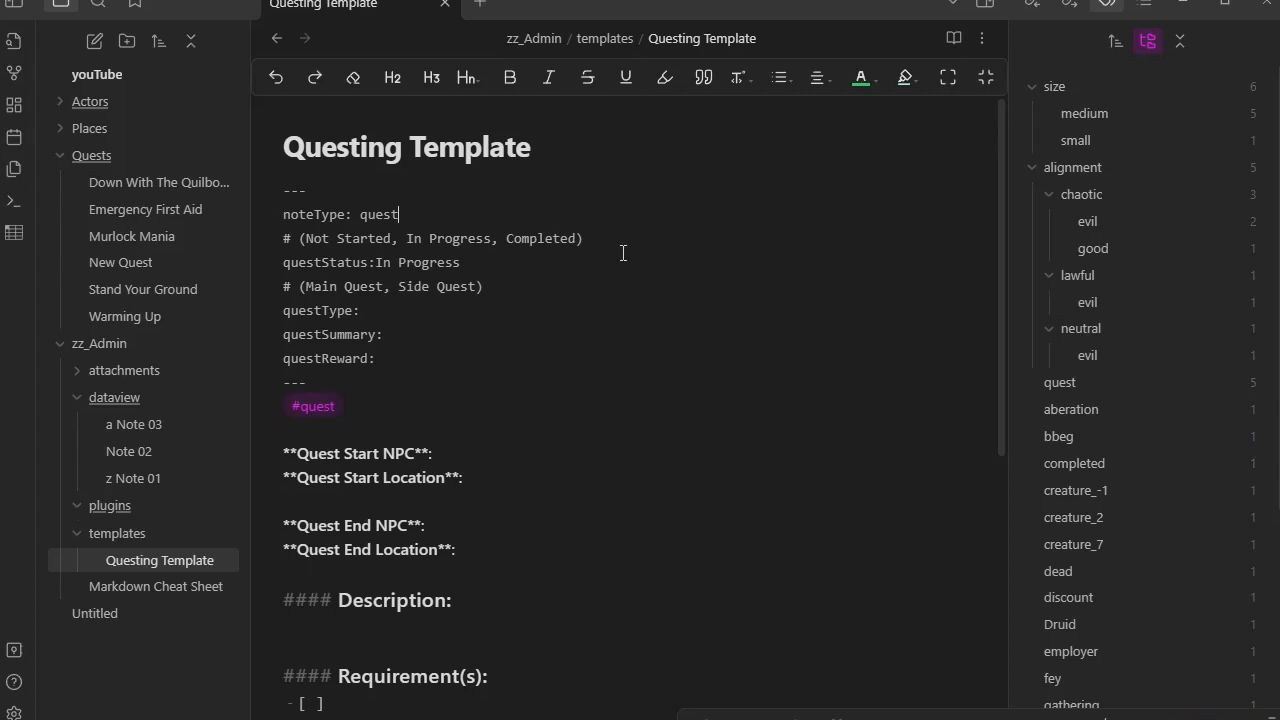
Try removing the "# (Not Started, In Progress, Completed)" and "# (Main Quest, Side Quest)" comment lines from the template's frontmatter.
drag(593, 238, 270, 245)
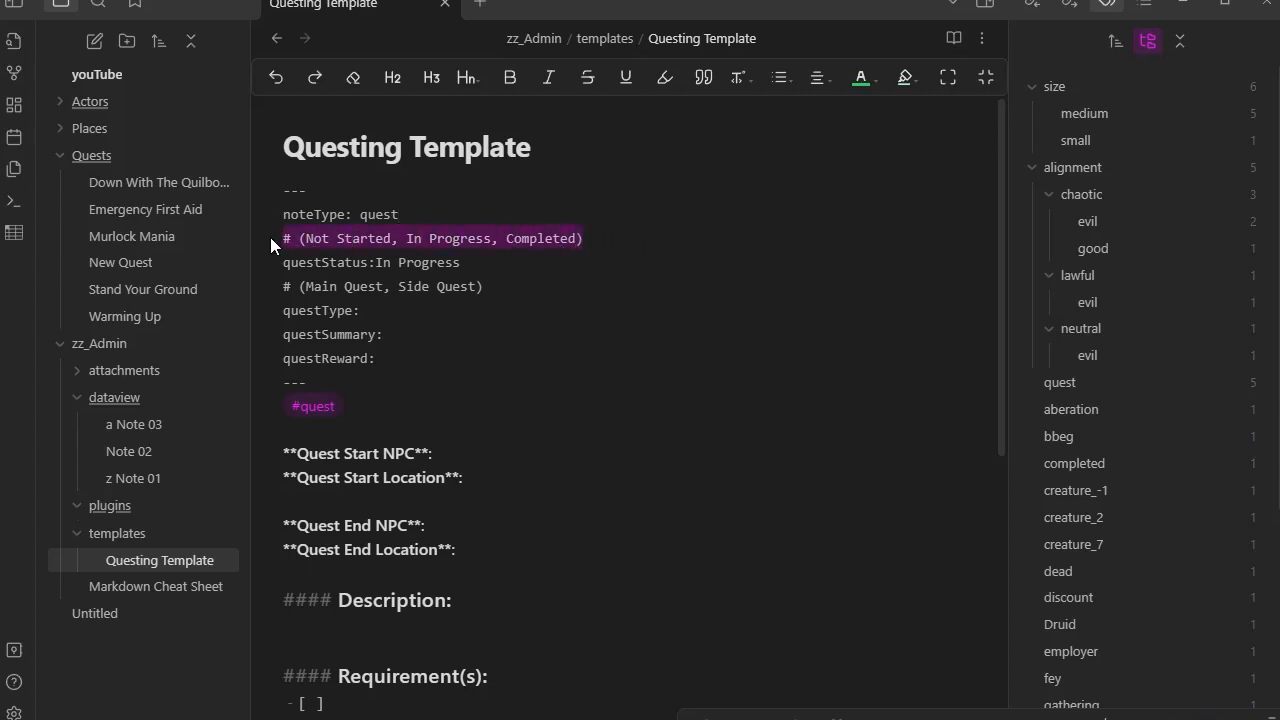
key(BackSpace)
key(BackSpace)
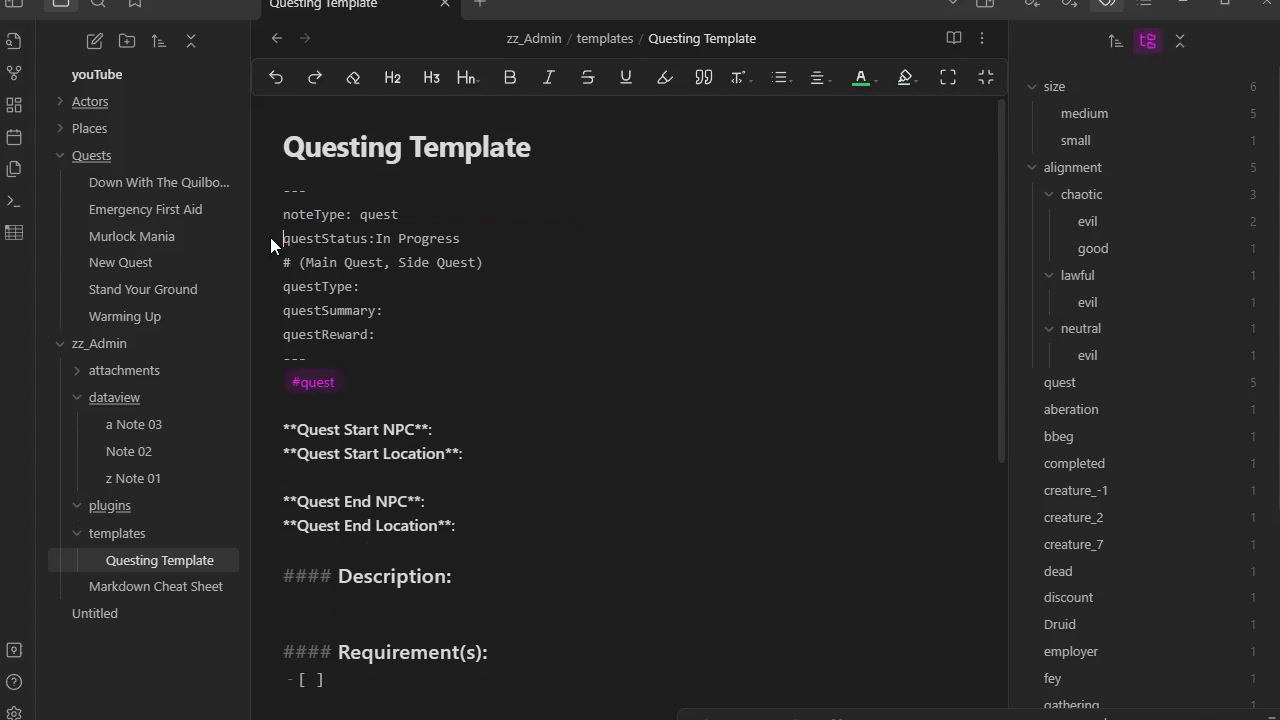
click(507, 260)
drag(507, 258, 221, 257)
key(BackSpace)
key(Delete)
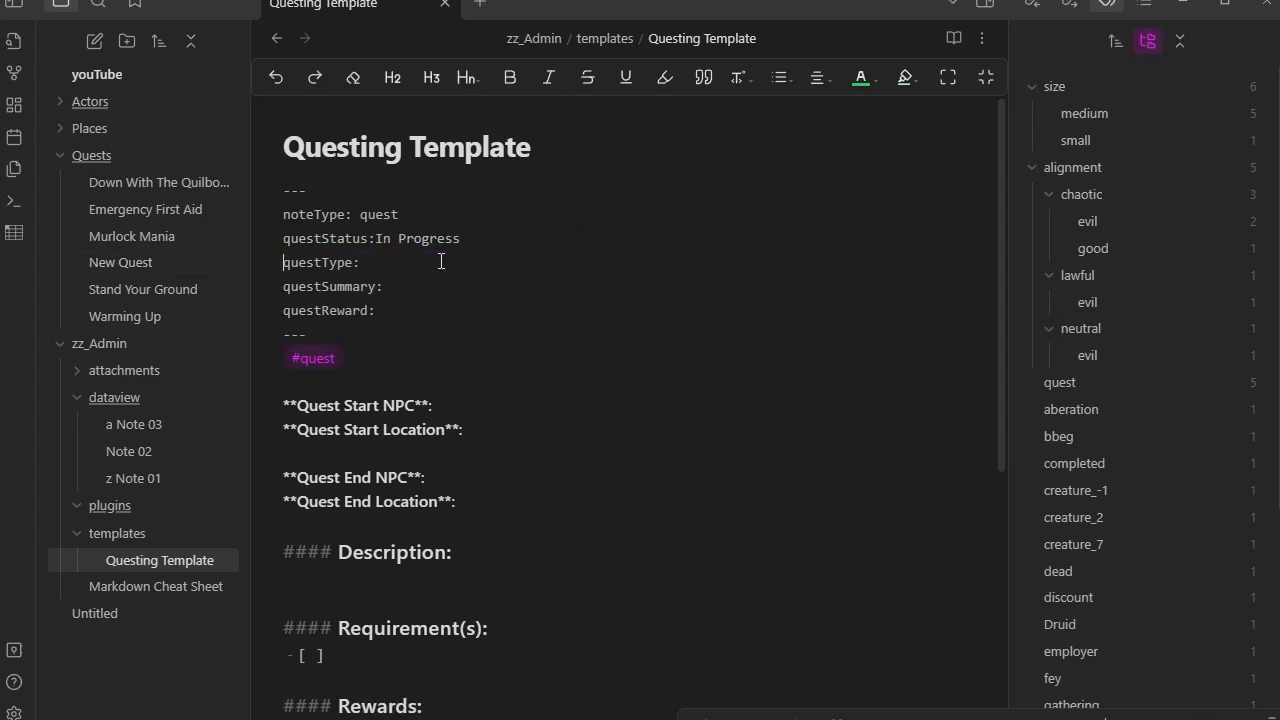
Check the Questing Template in reading view, review its frontmatter in editing view, and search the vault for the quest tag.
click(954, 38)
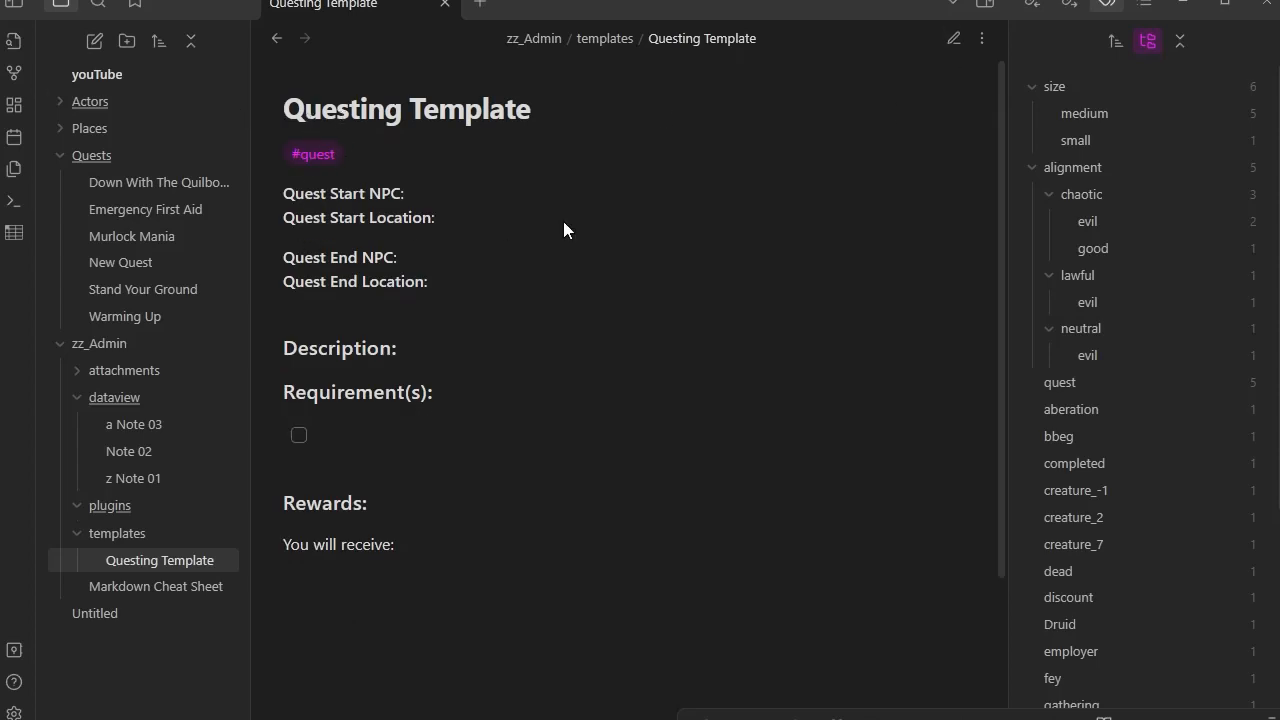
click(953, 39)
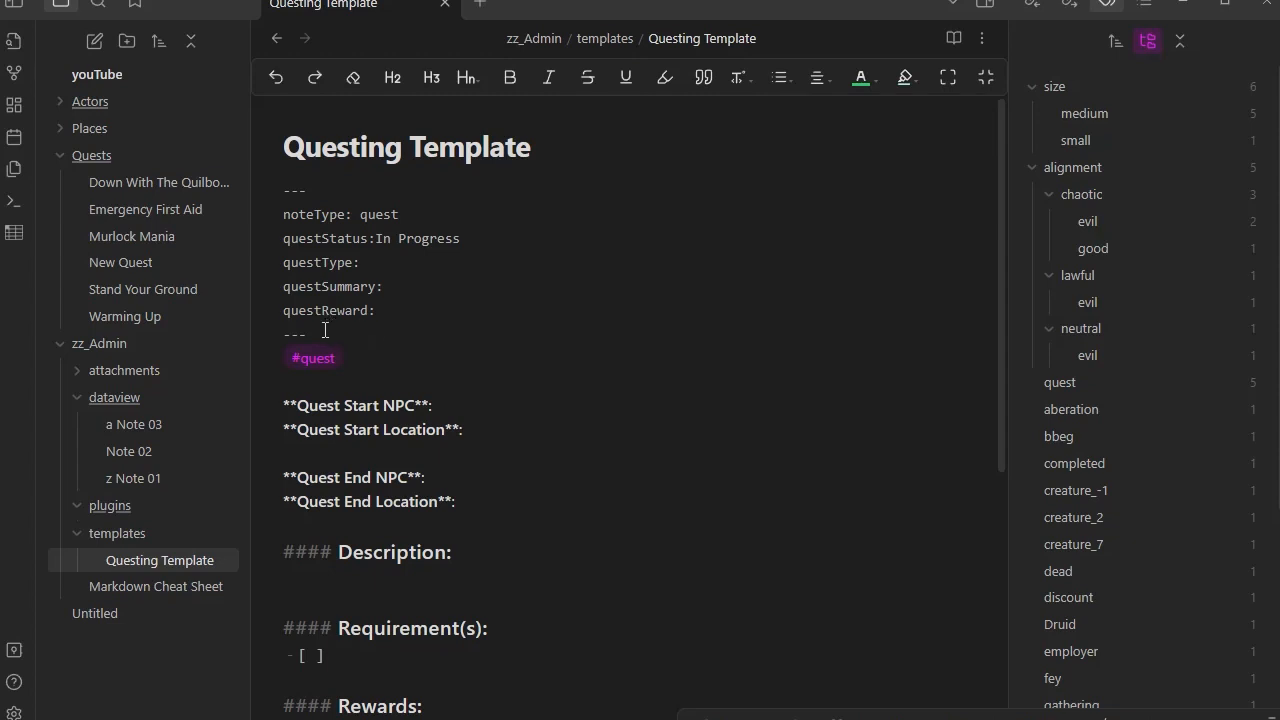
drag(325, 330, 226, 238)
click(523, 348)
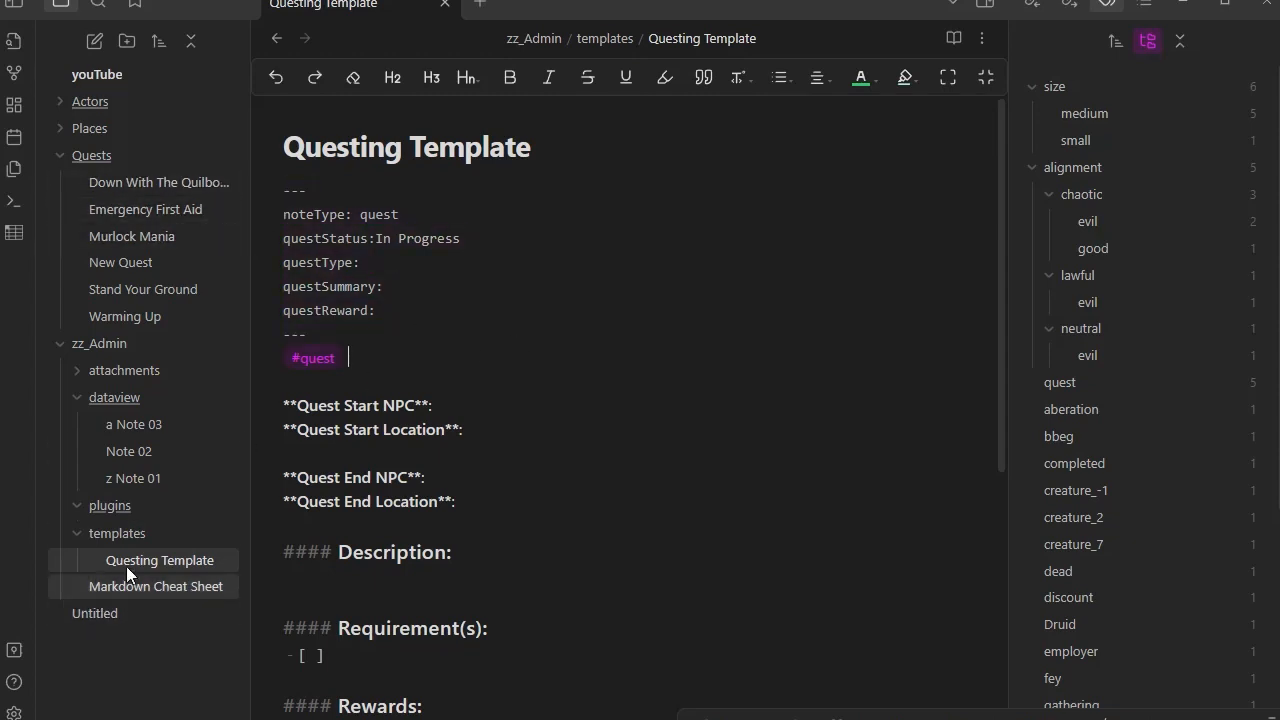
drag(314, 332, 251, 180)
click(1045, 383)
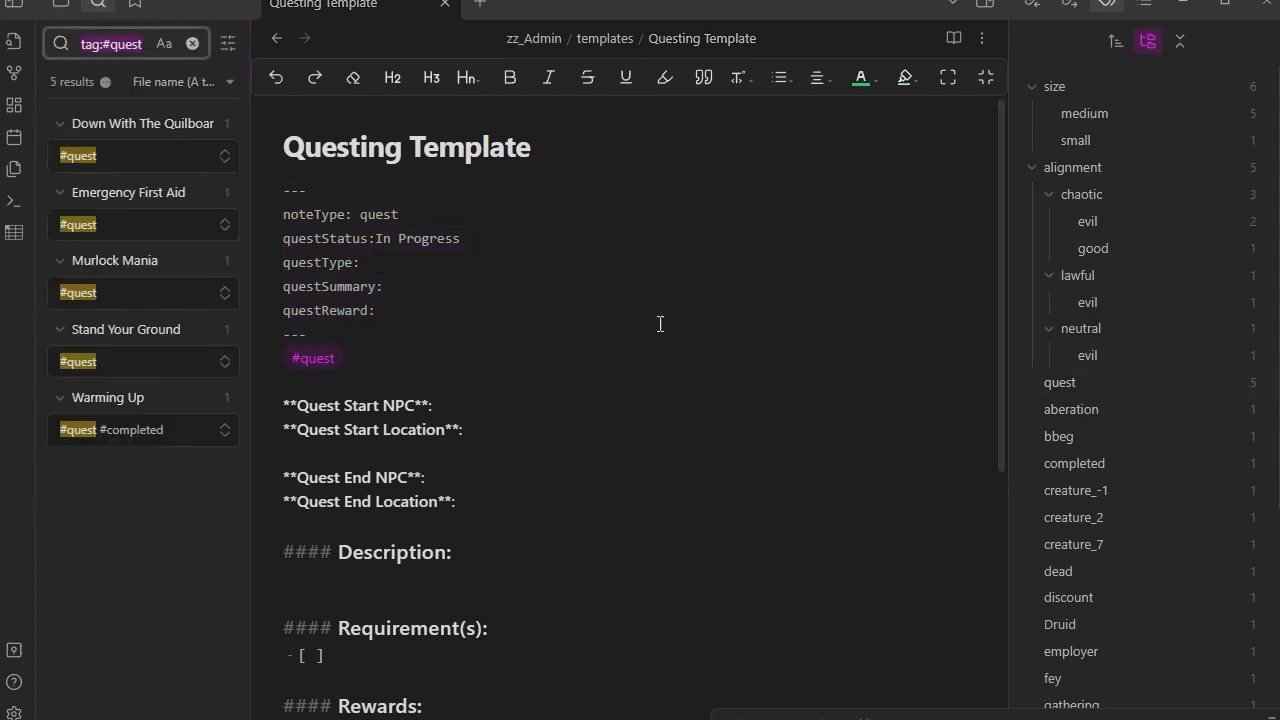
Undo the deletion of the two comment lines in the template's frontmatter.
click(588, 302)
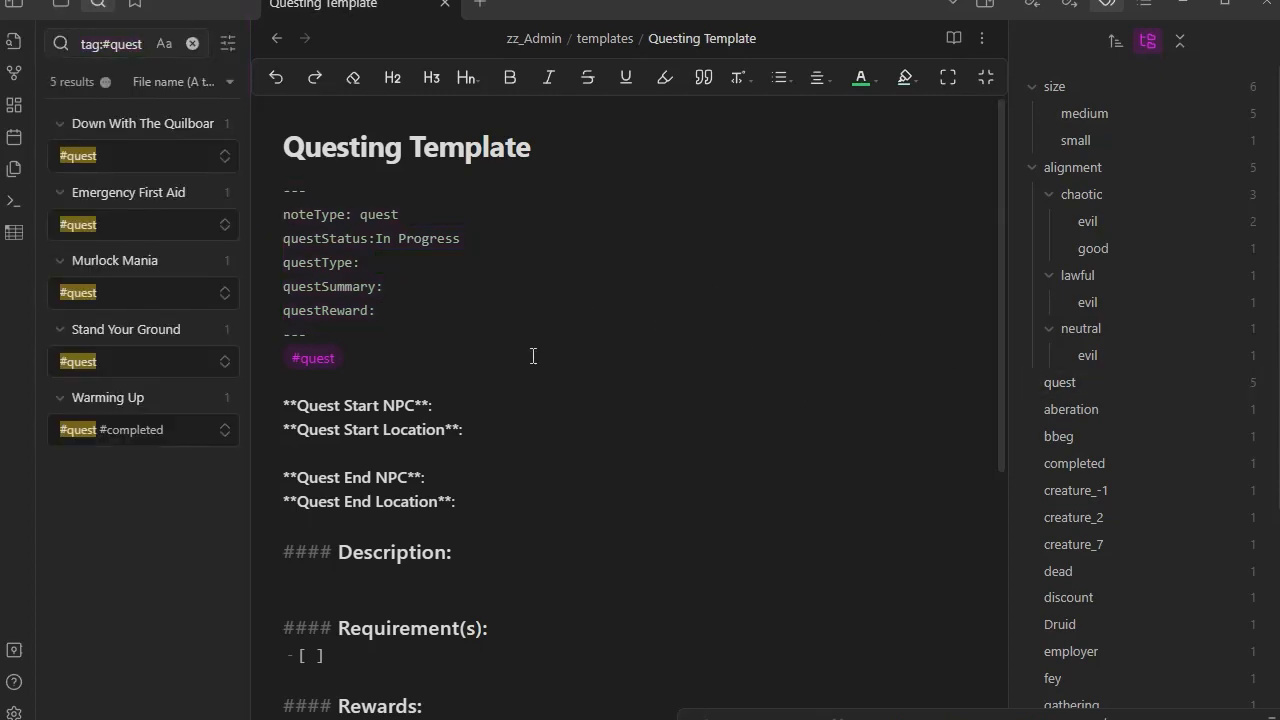
key(ctrl+z)
key(ctrl+z)
key(ctrl+z)
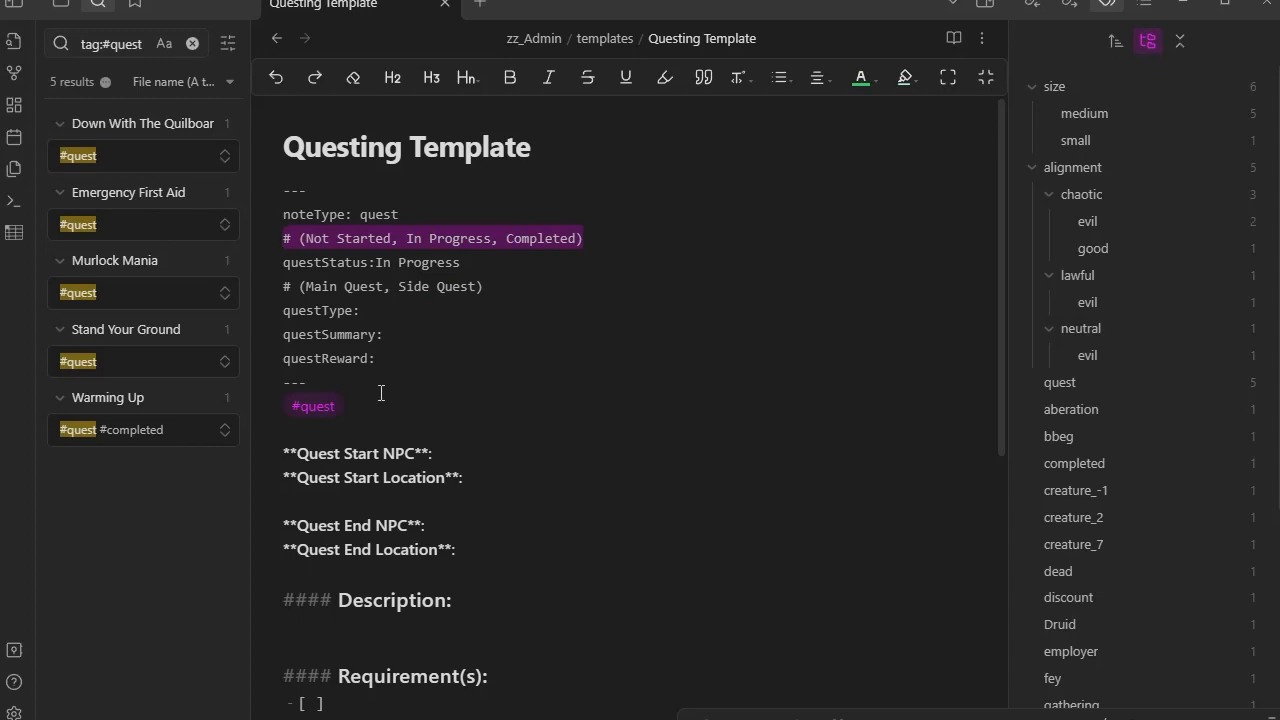
Copy the whole frontmatter block from the Questing Template into the body of the New Quest note.
drag(380, 398, 186, 184)
key(ctrl+c)
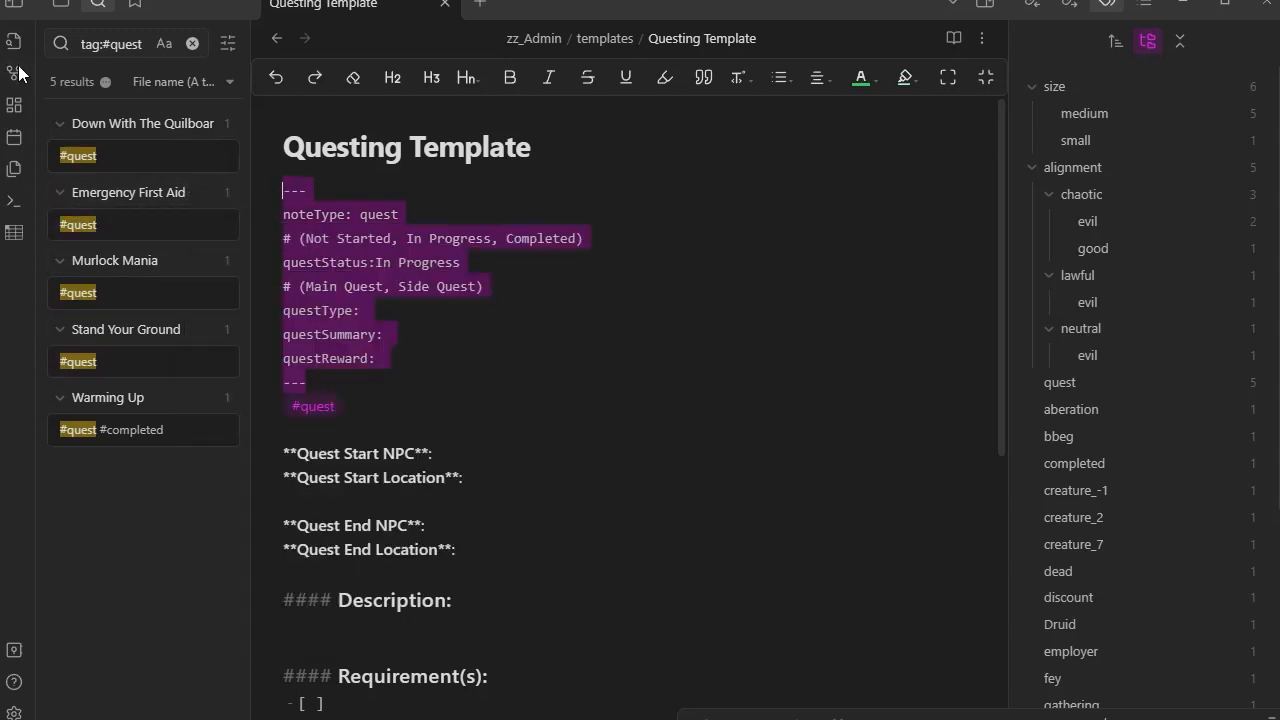
click(62, 6)
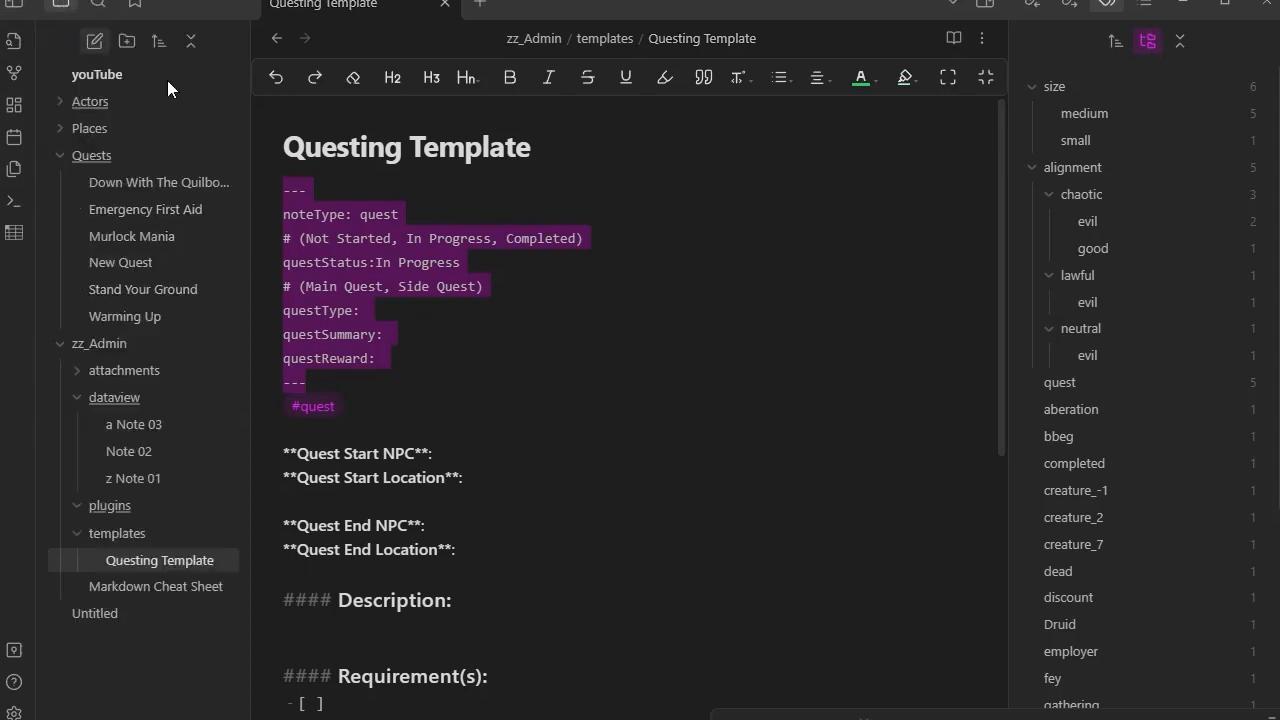
click(128, 265)
click(304, 184)
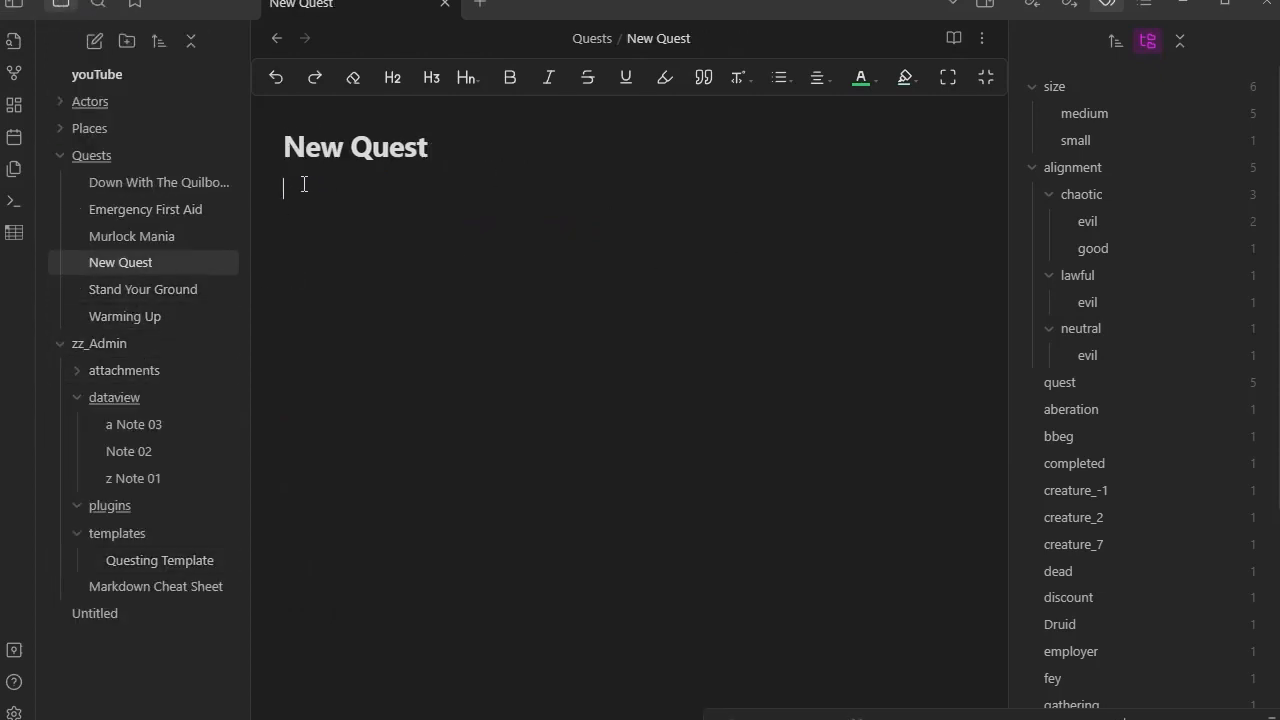
key(ctrl+v)
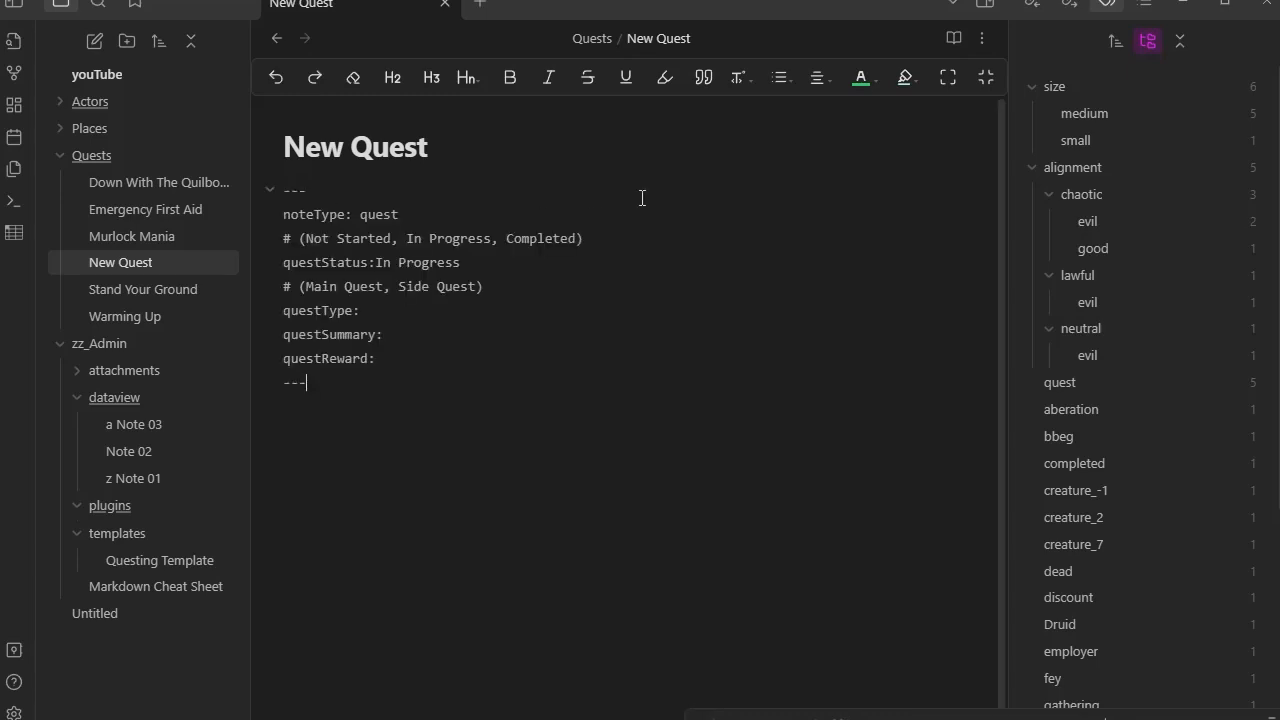
Check the New Quest note's frontmatter in reading view, then inspect its status comment and questType lines in editing view.
click(956, 40)
click(948, 40)
drag(587, 238, 228, 238)
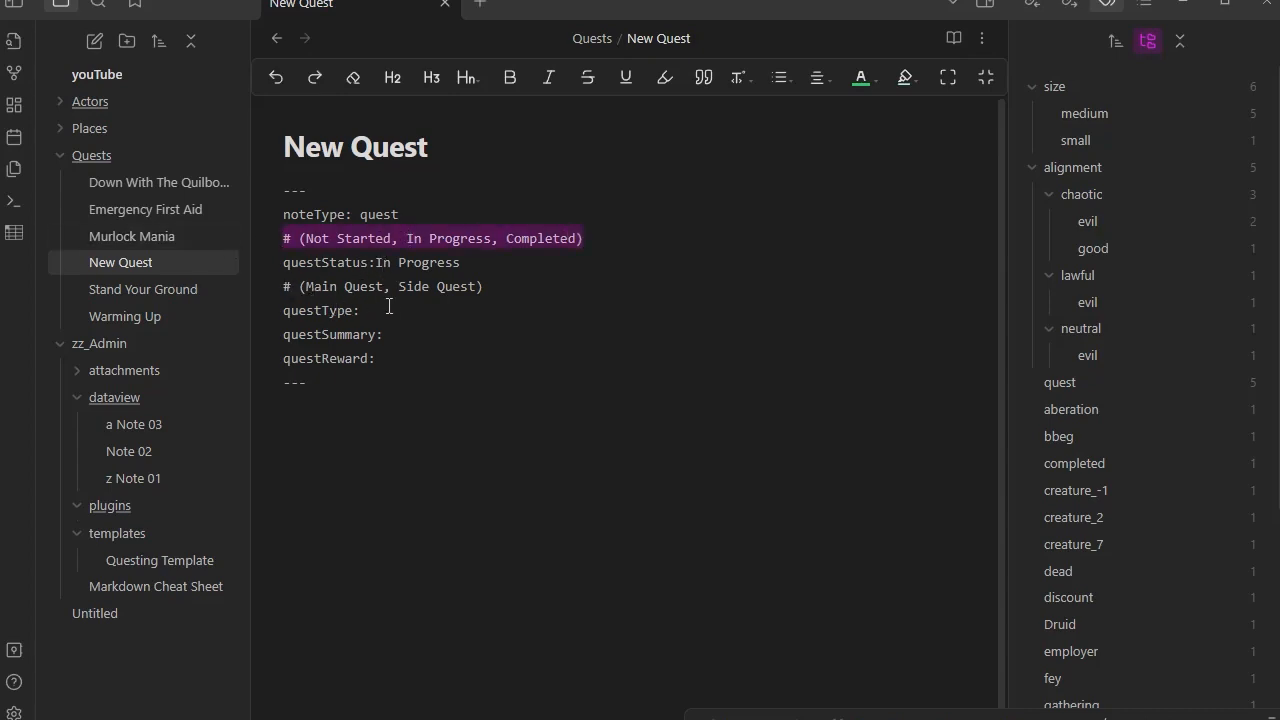
click(390, 308)
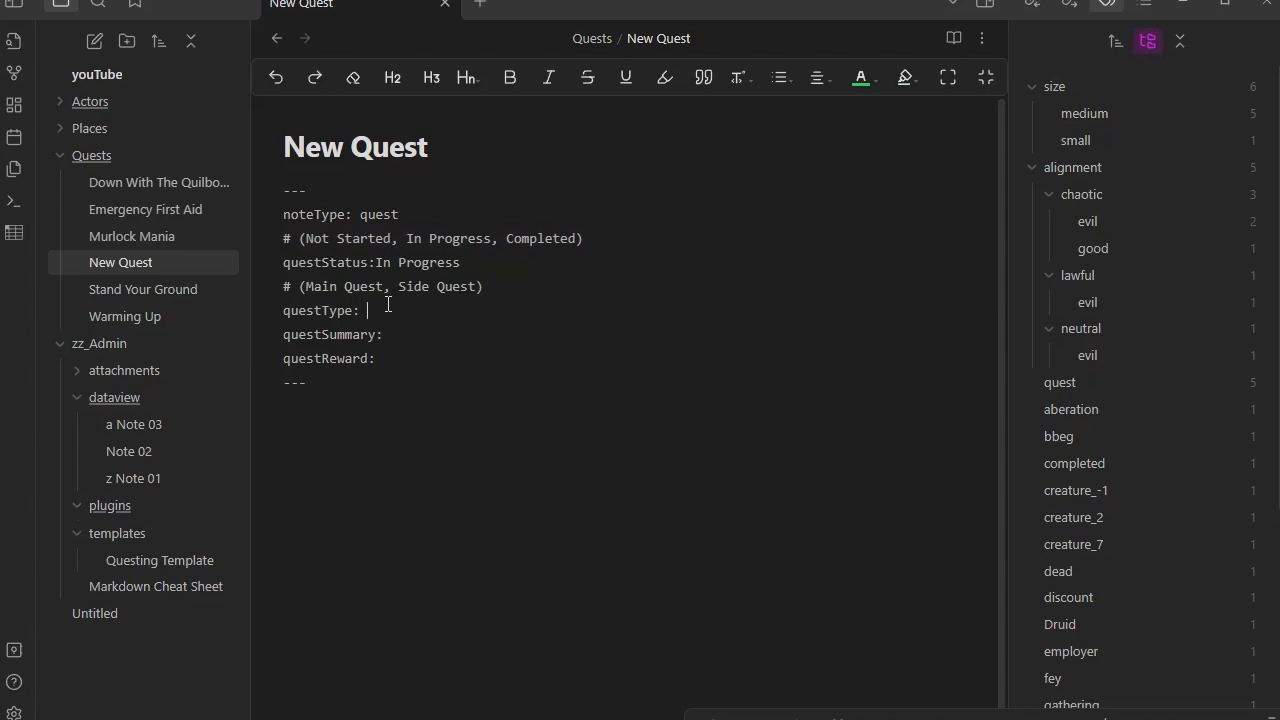
Try giving questType, questSummary and questReward empty double-quoted values in the New Quest note's frontmatter.
text(")
click(594, 312)
text(")
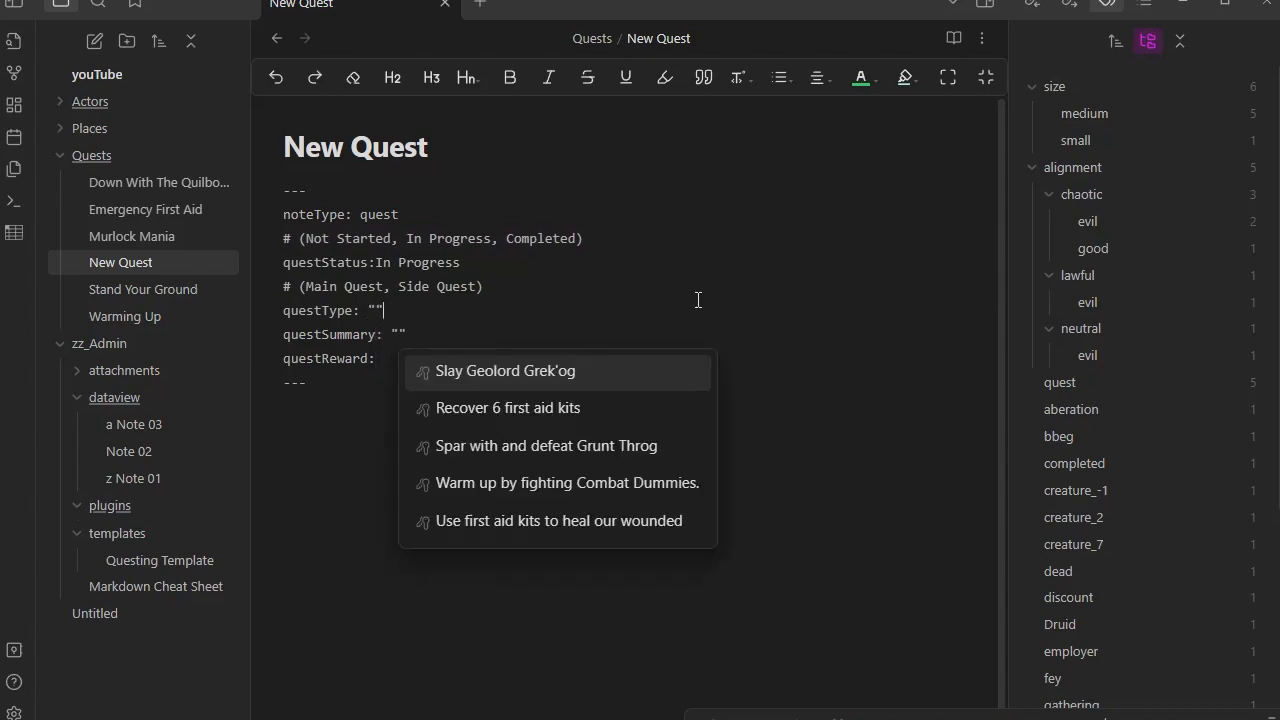
click(403, 360)
text(")
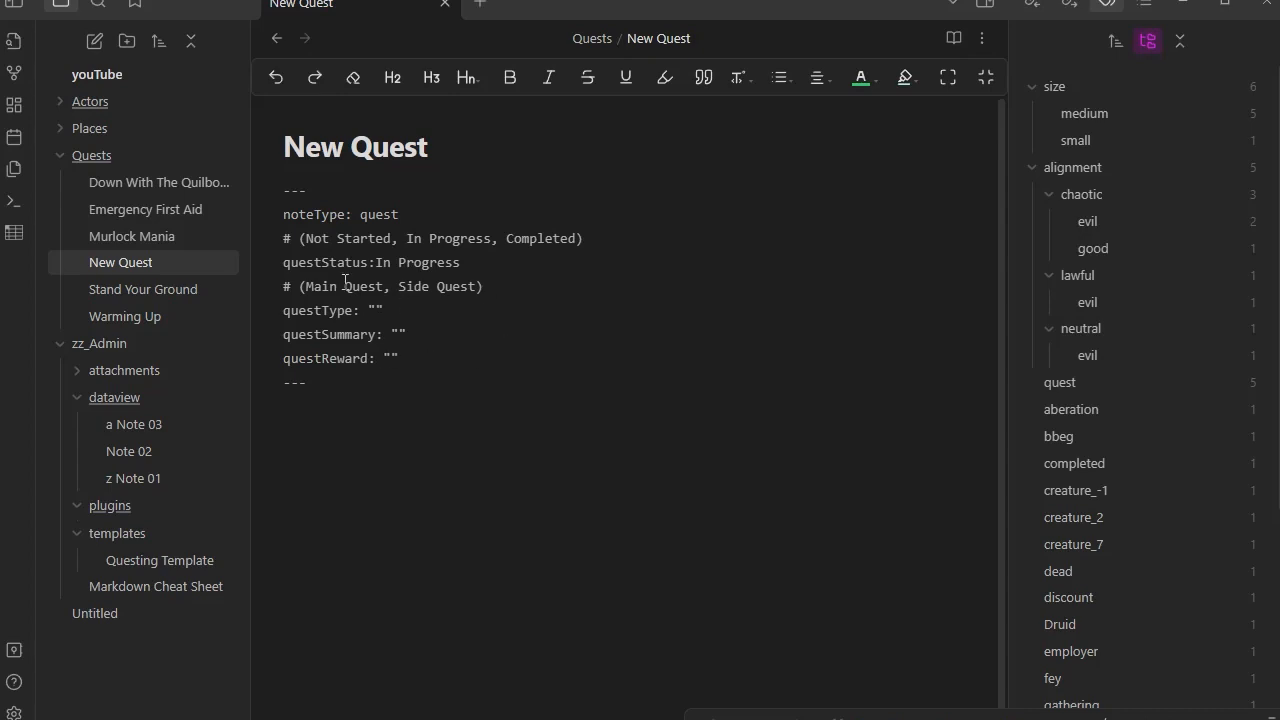
Try wrapping the In Progress status and the quest noteType value in double quotes, and check the note in reading view.
drag(376, 262, 474, 263)
text(")
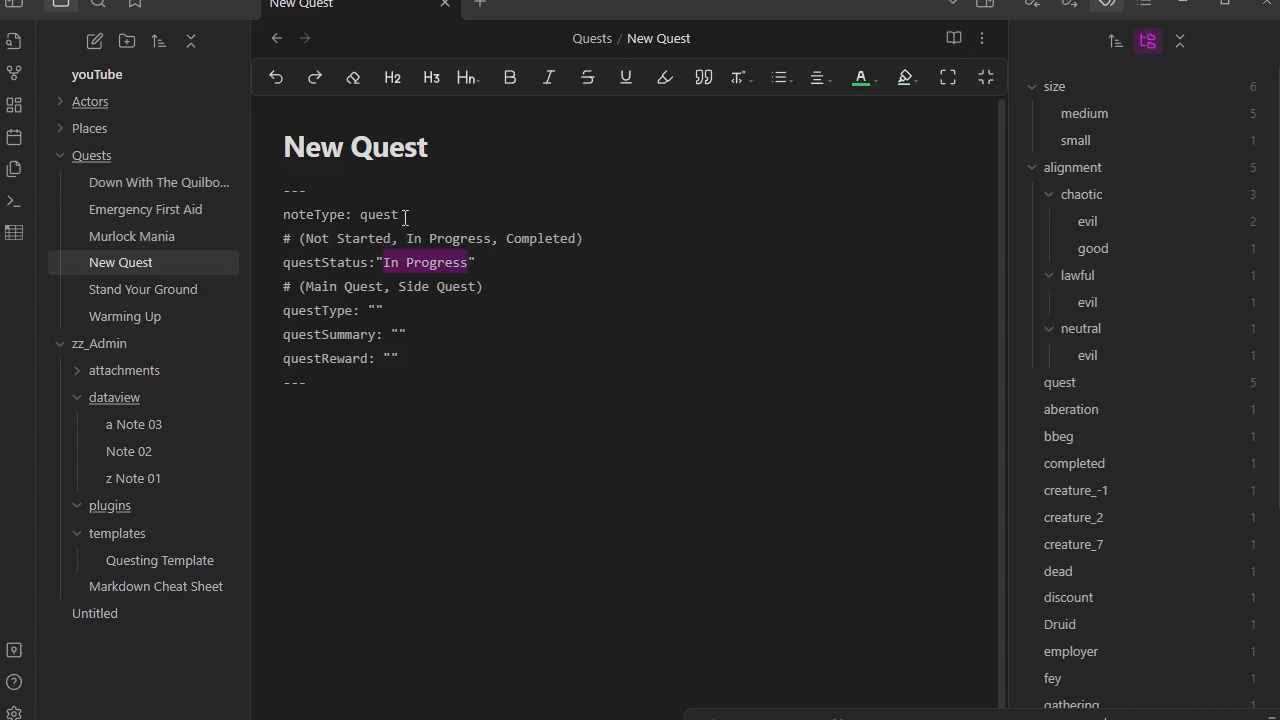
drag(362, 214, 398, 214)
text(")
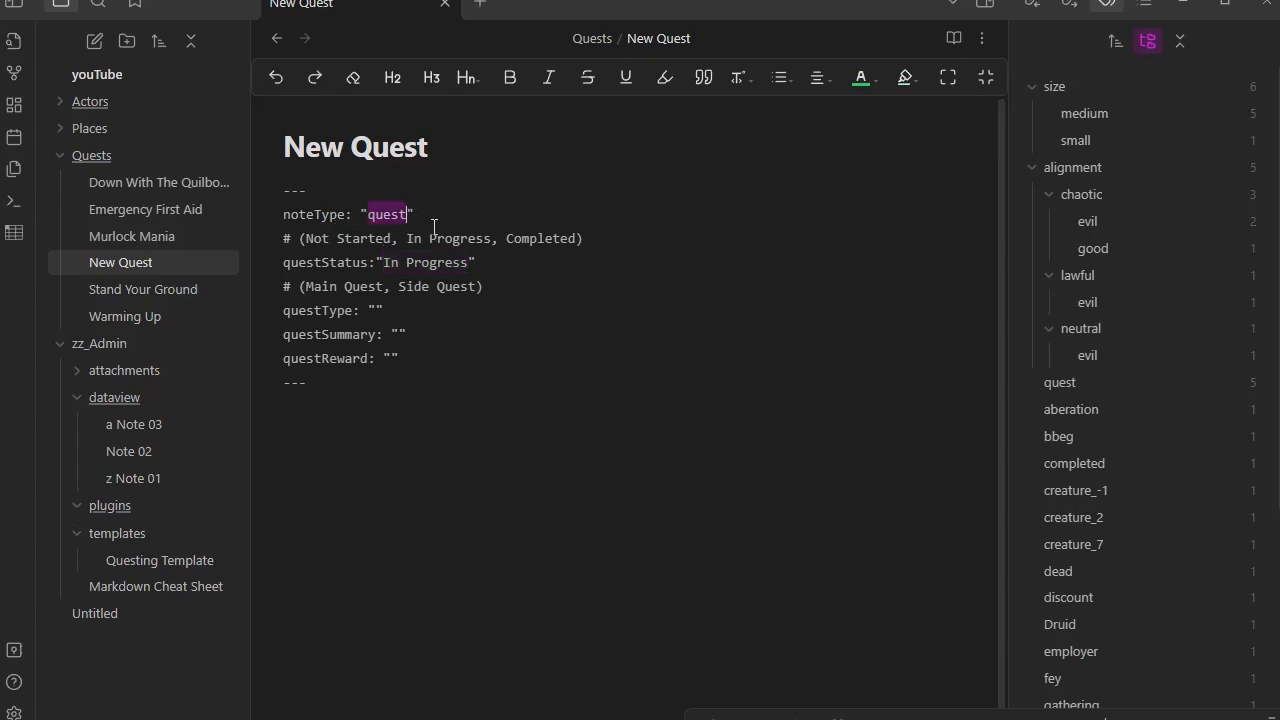
click(953, 38)
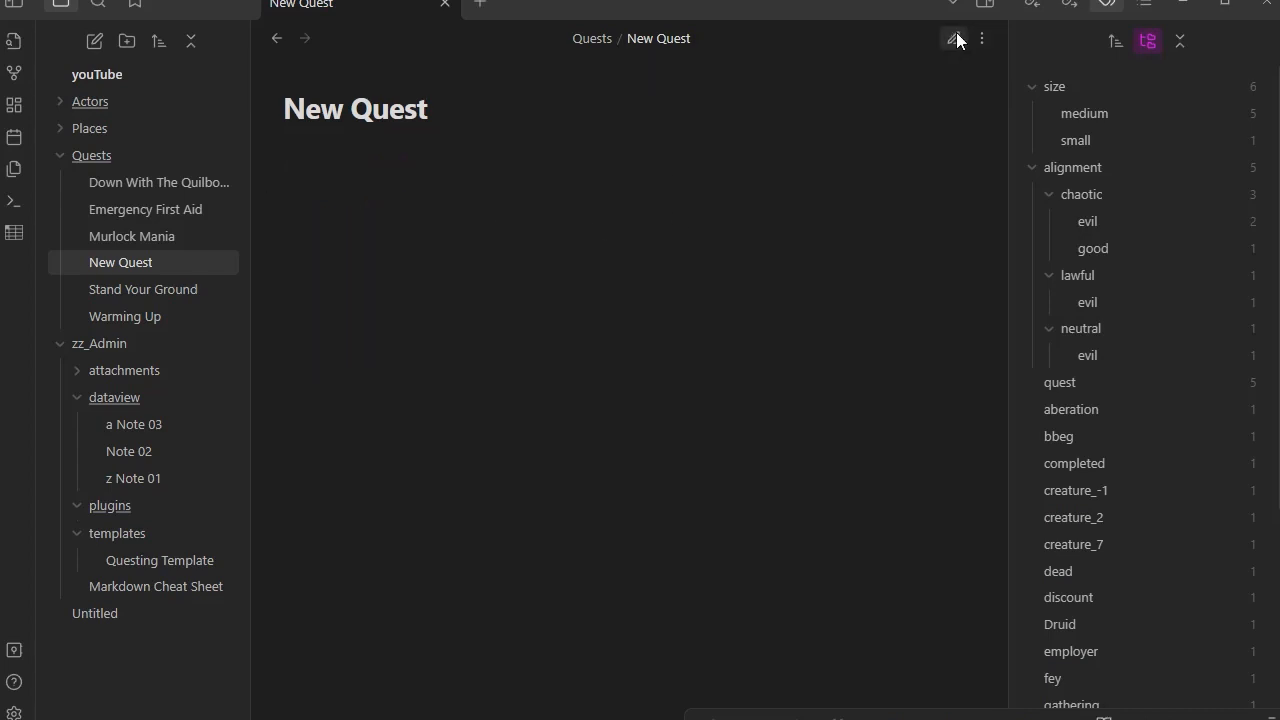
click(952, 40)
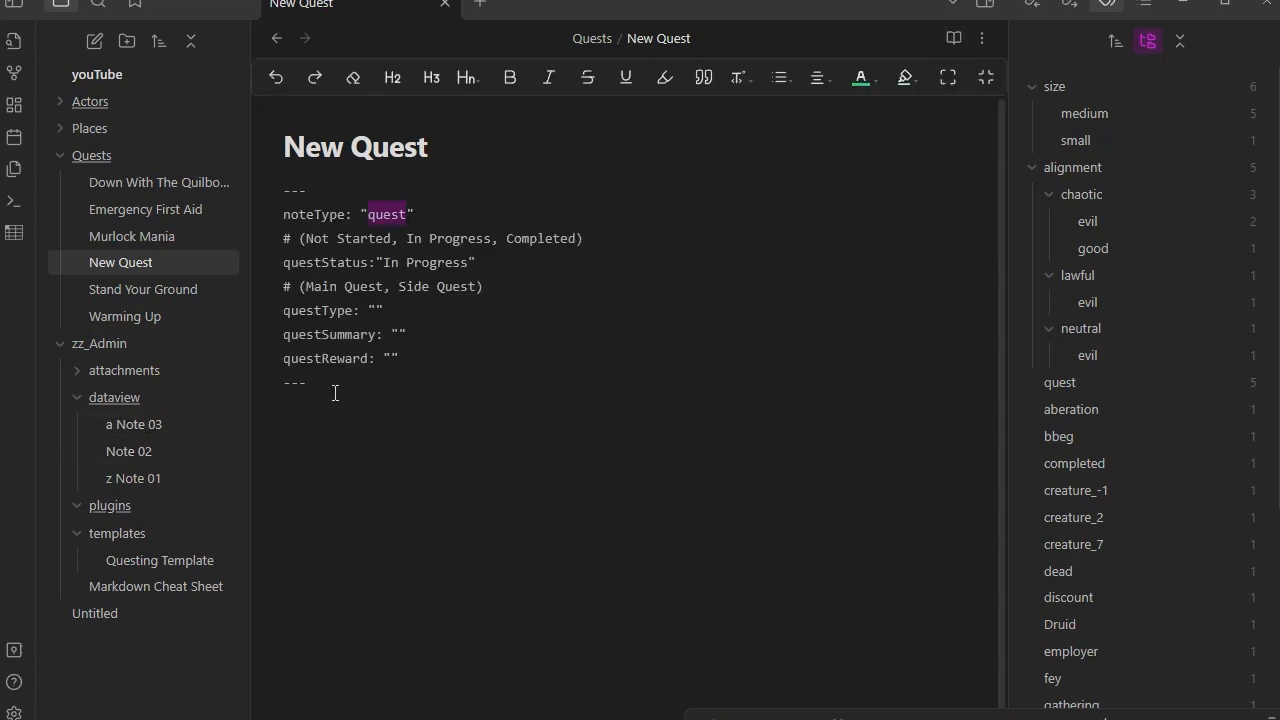
Remove the whole frontmatter block from the New Quest note and check the note in reading view.
drag(310, 383, 222, 108)
key(ctrl+x)
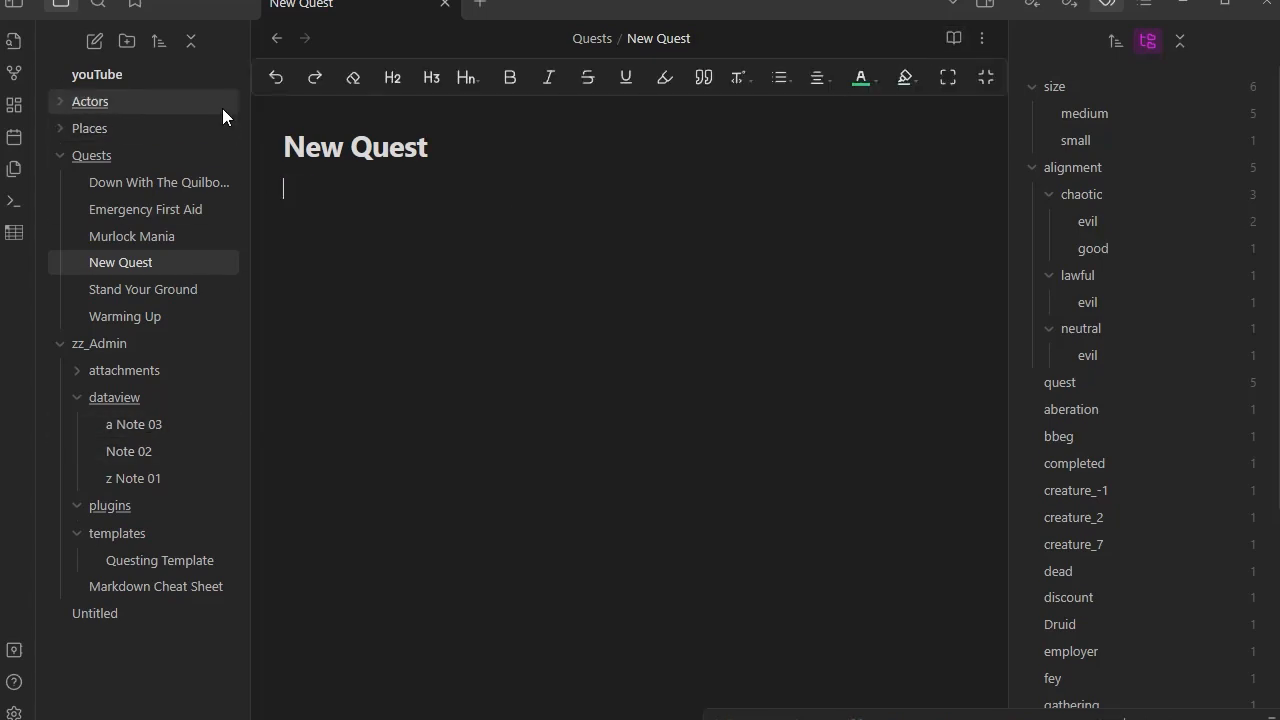
click(953, 38)
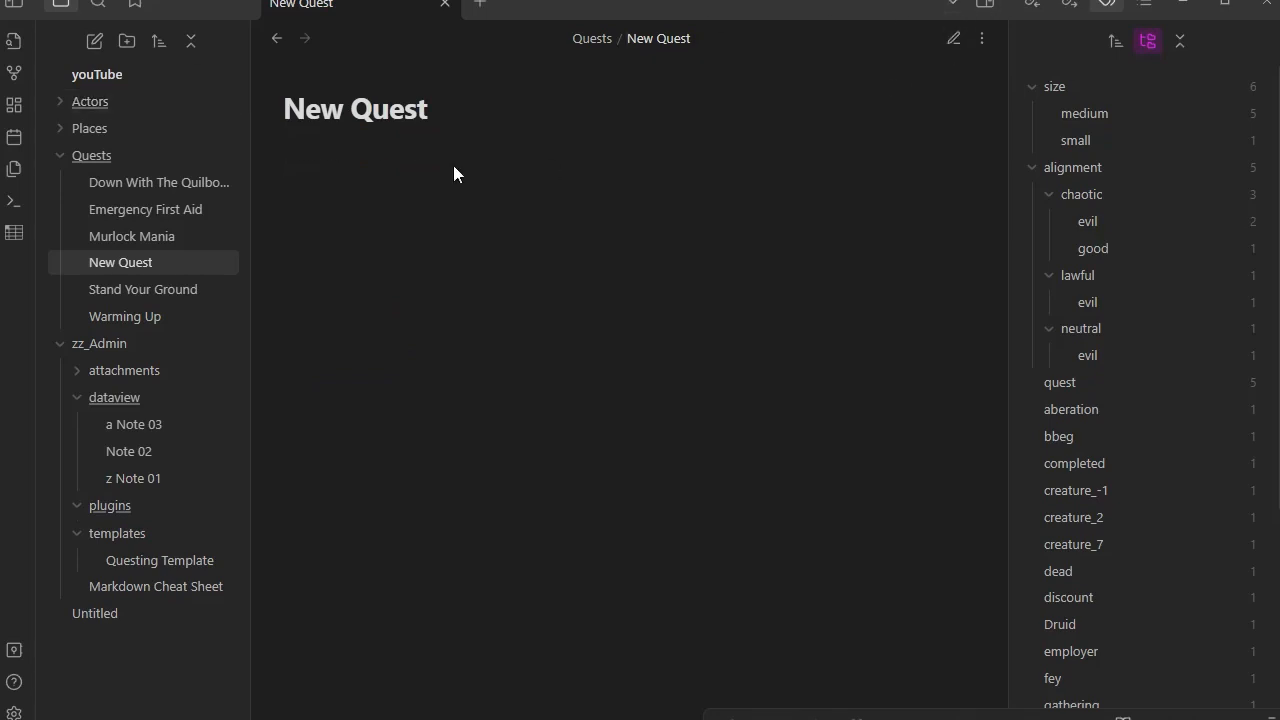
click(955, 38)
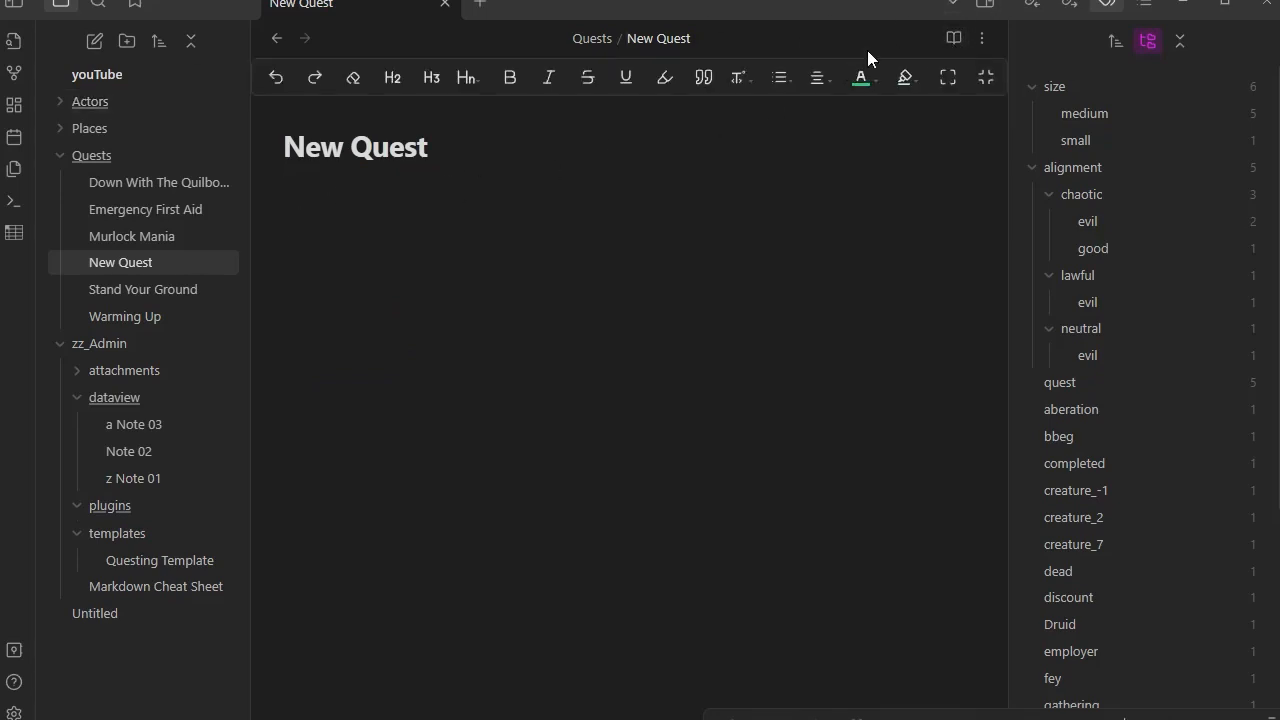
click(955, 38)
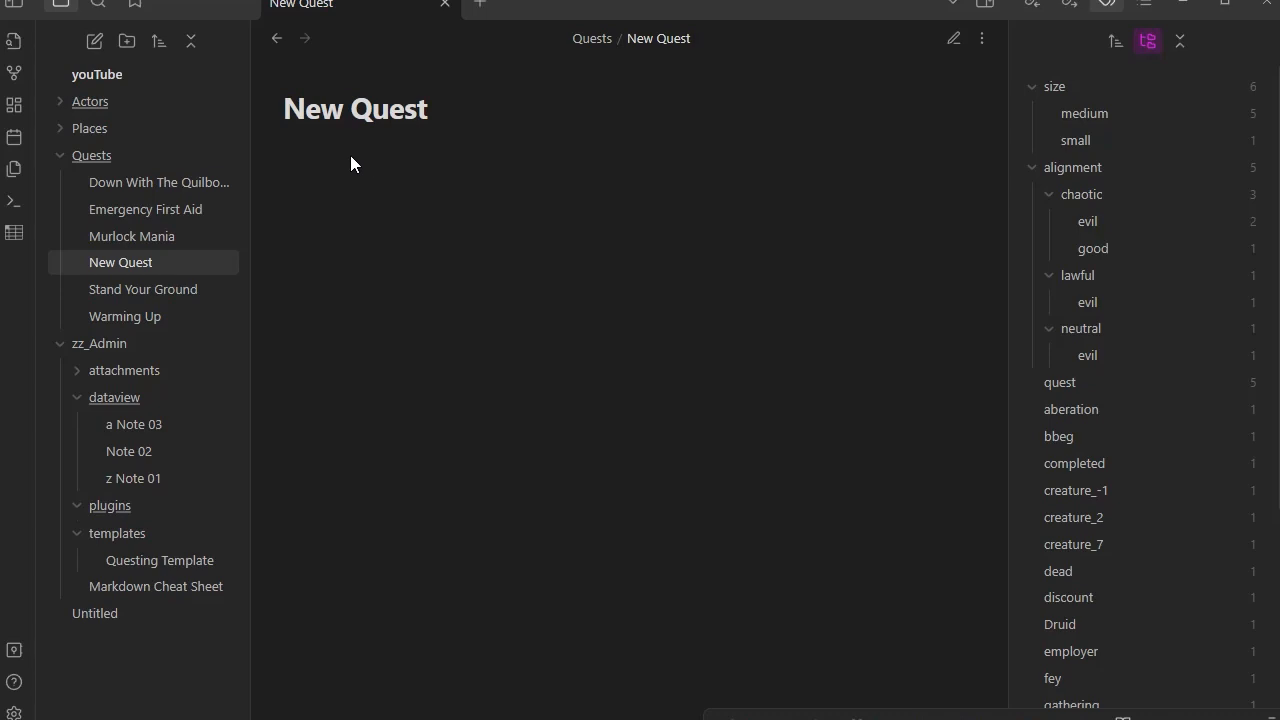
click(954, 38)
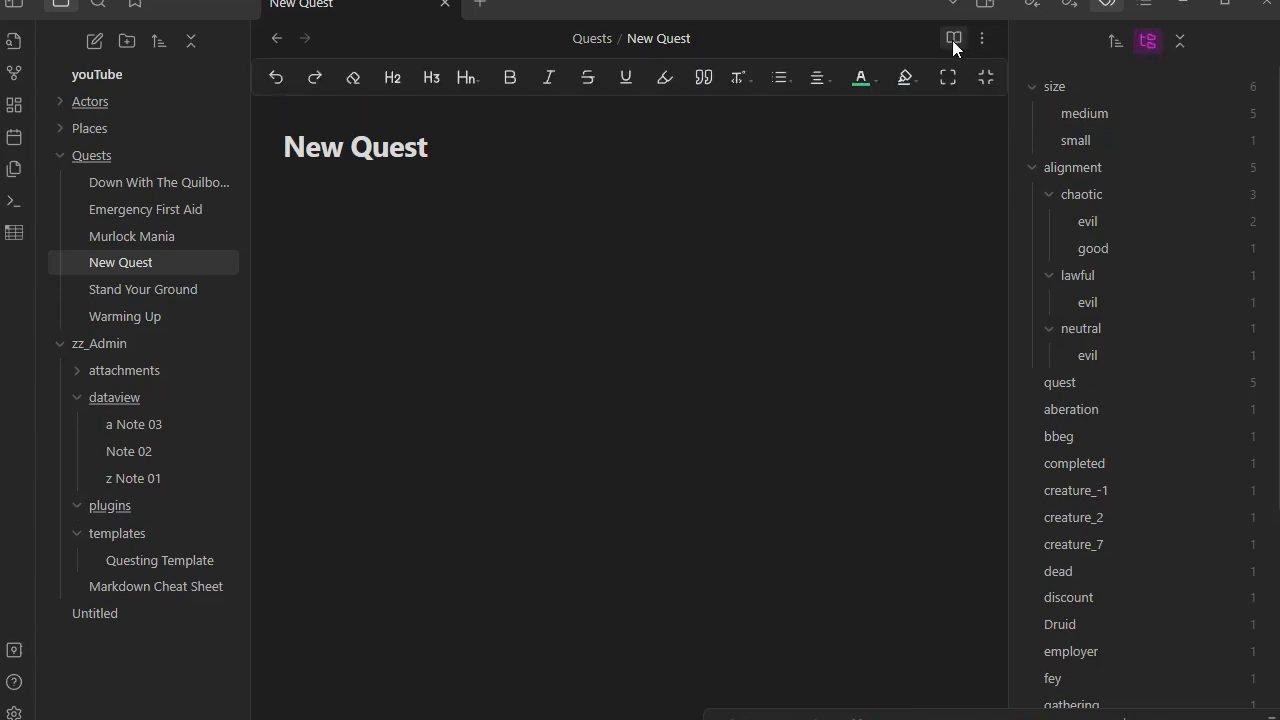
click(348, 183)
click(955, 38)
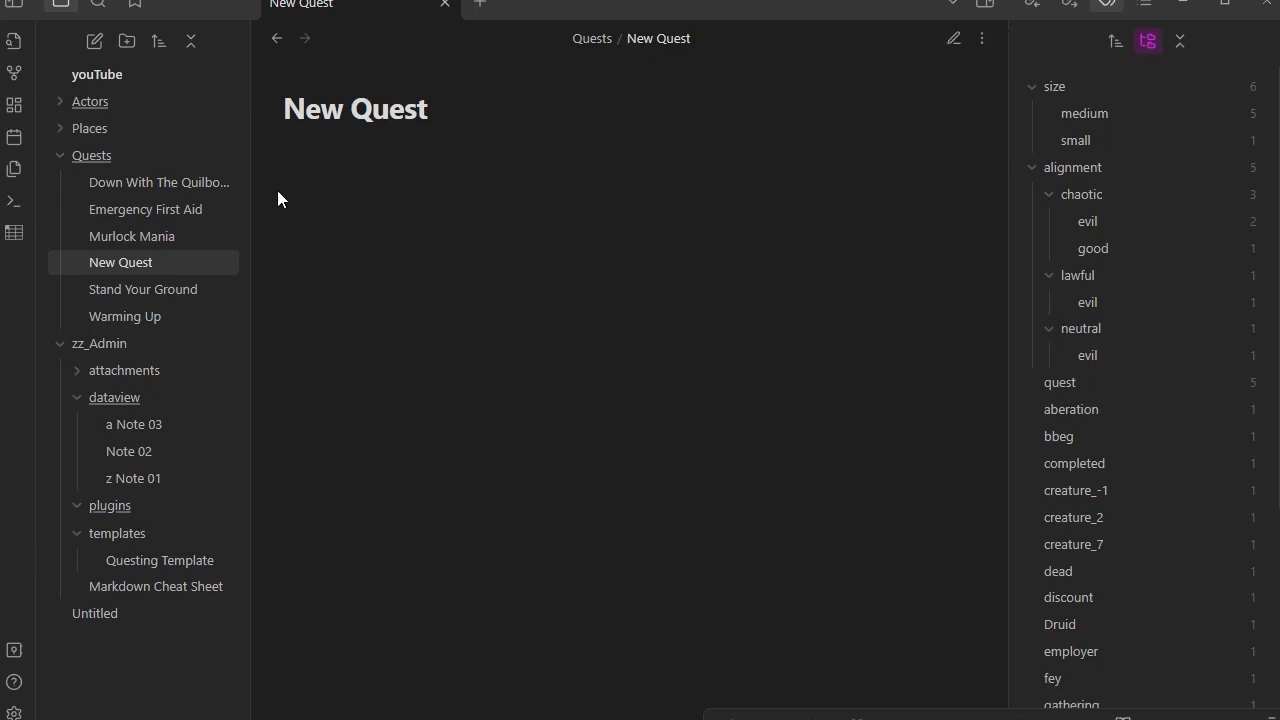
Add a noteType file property to the New Quest note with the value quest.
click(981, 40)
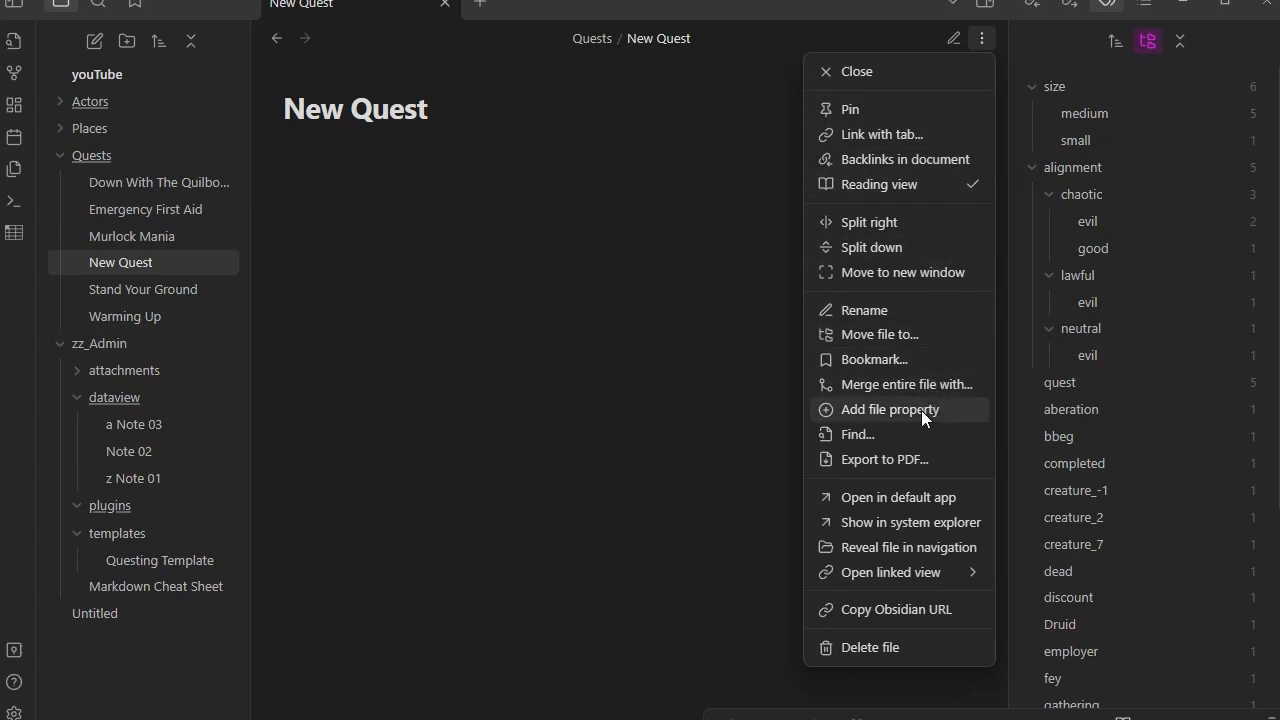
click(882, 409)
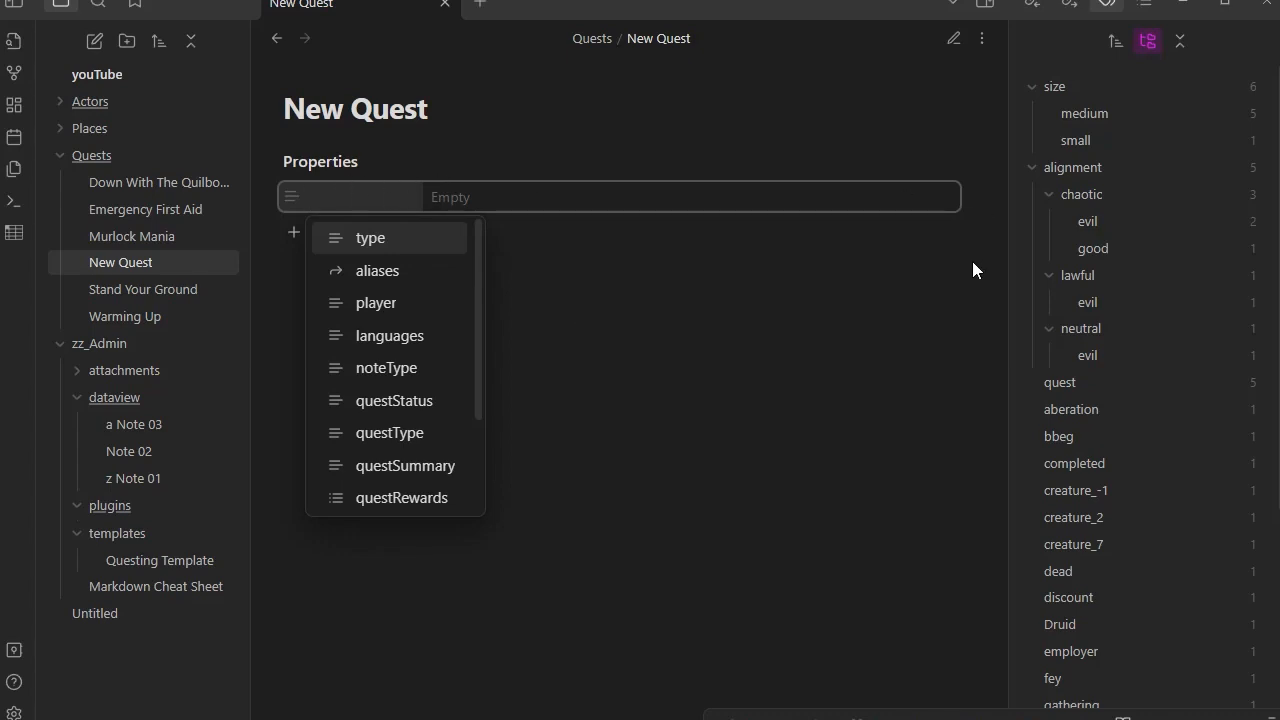
text(note)
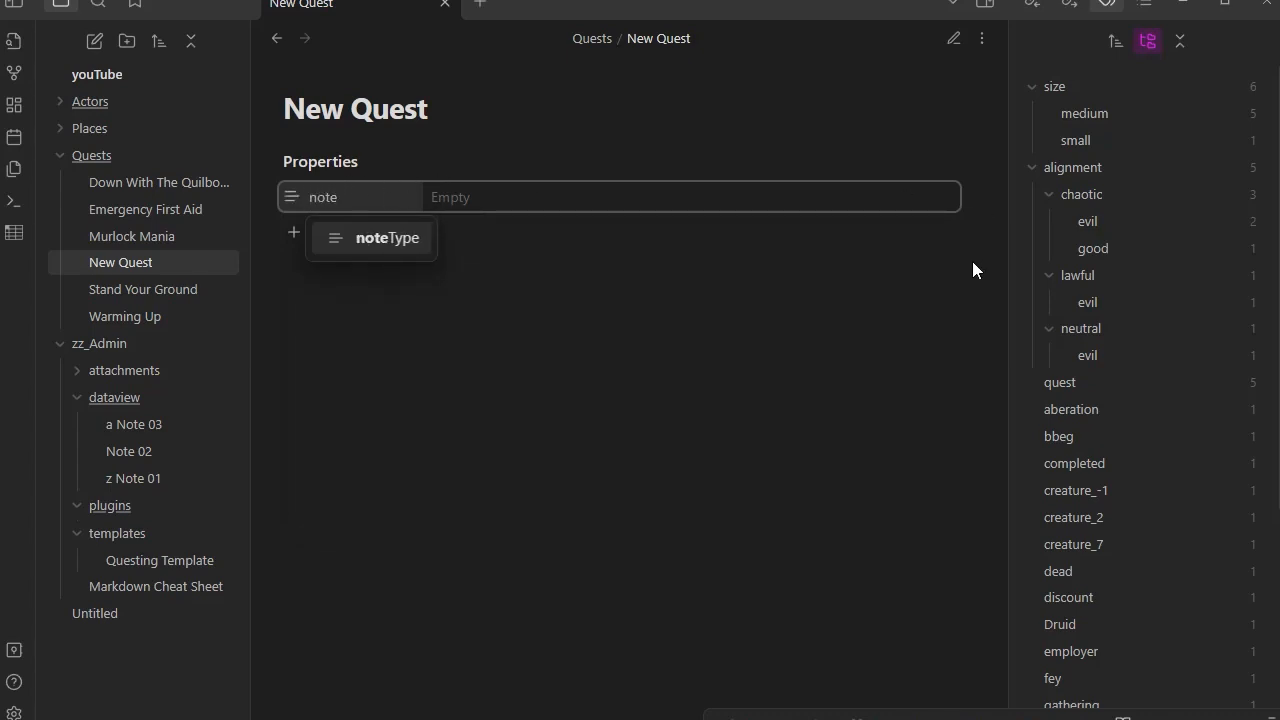
text(Type)
click(514, 192)
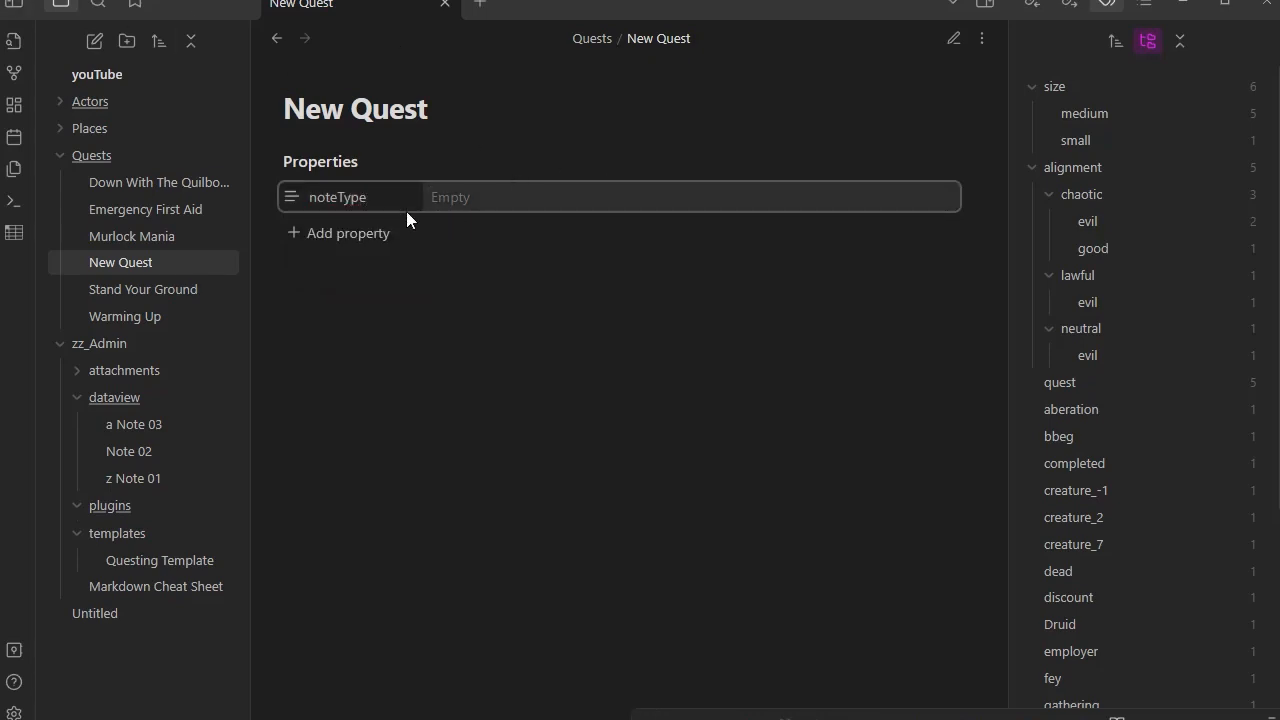
click(378, 197)
click(515, 197)
text(quest)
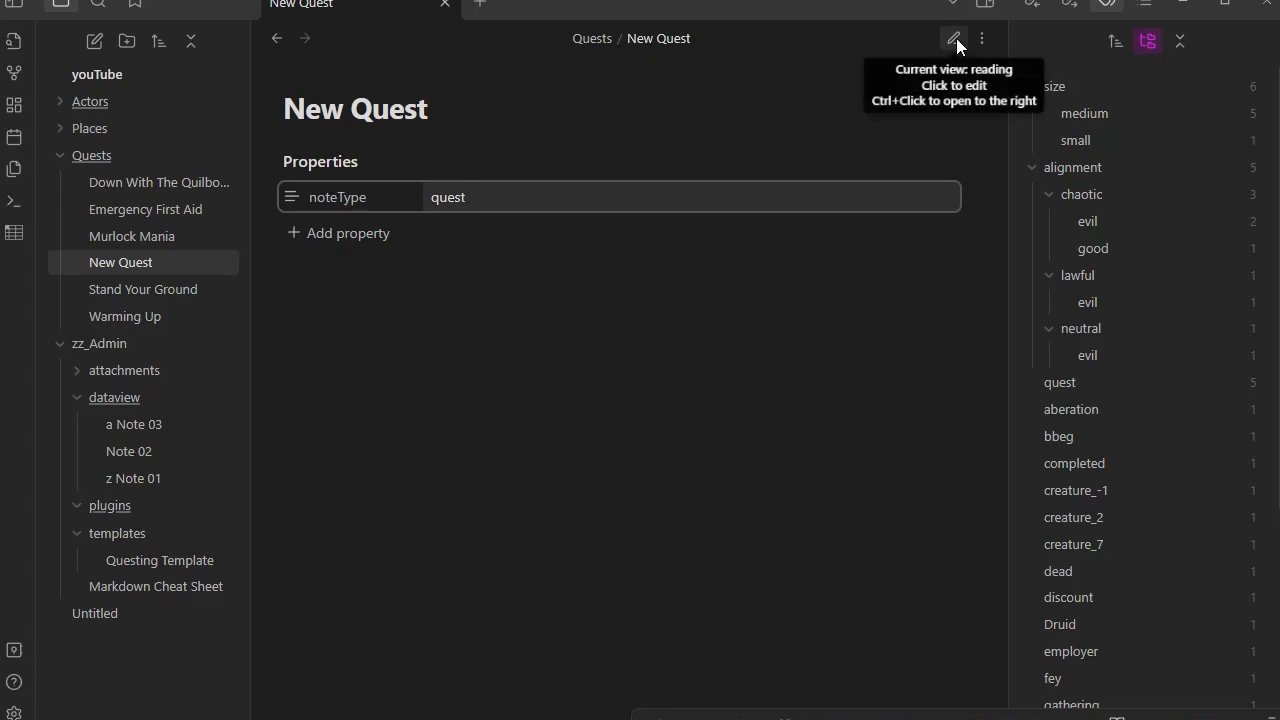
Add the existing questStatus property to the New Quest note and set it to Not Started.
click(340, 234)
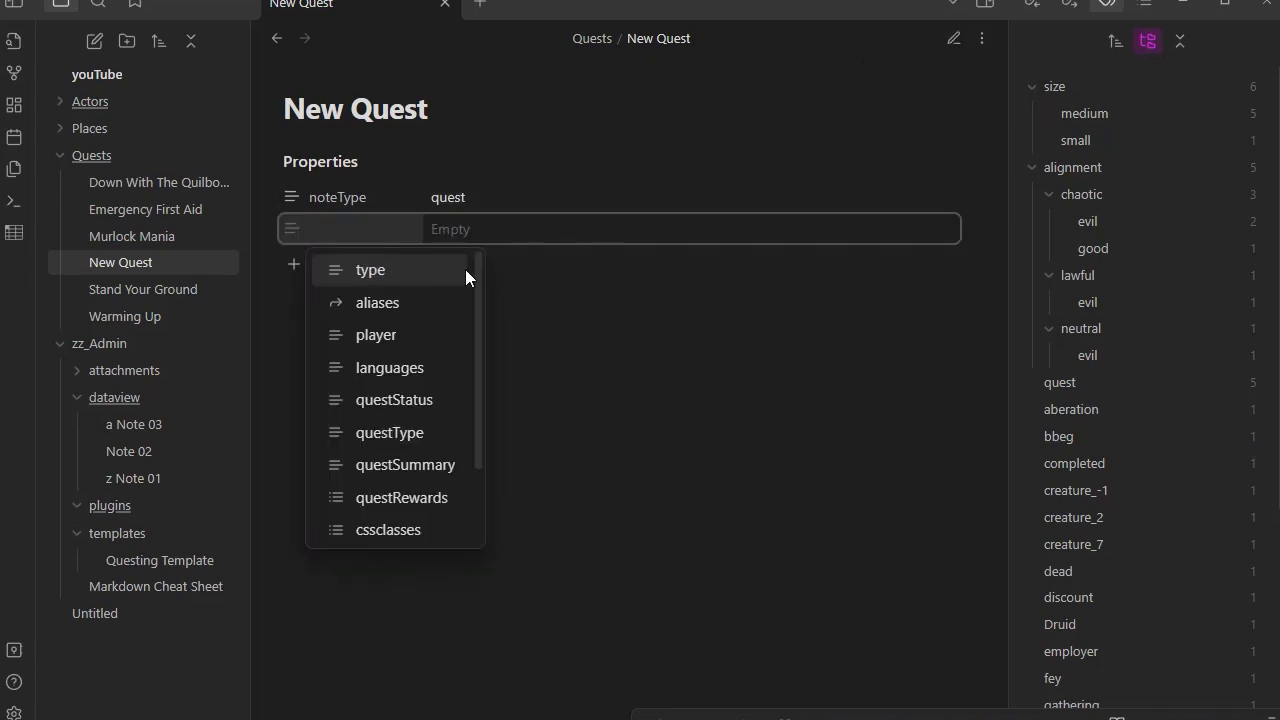
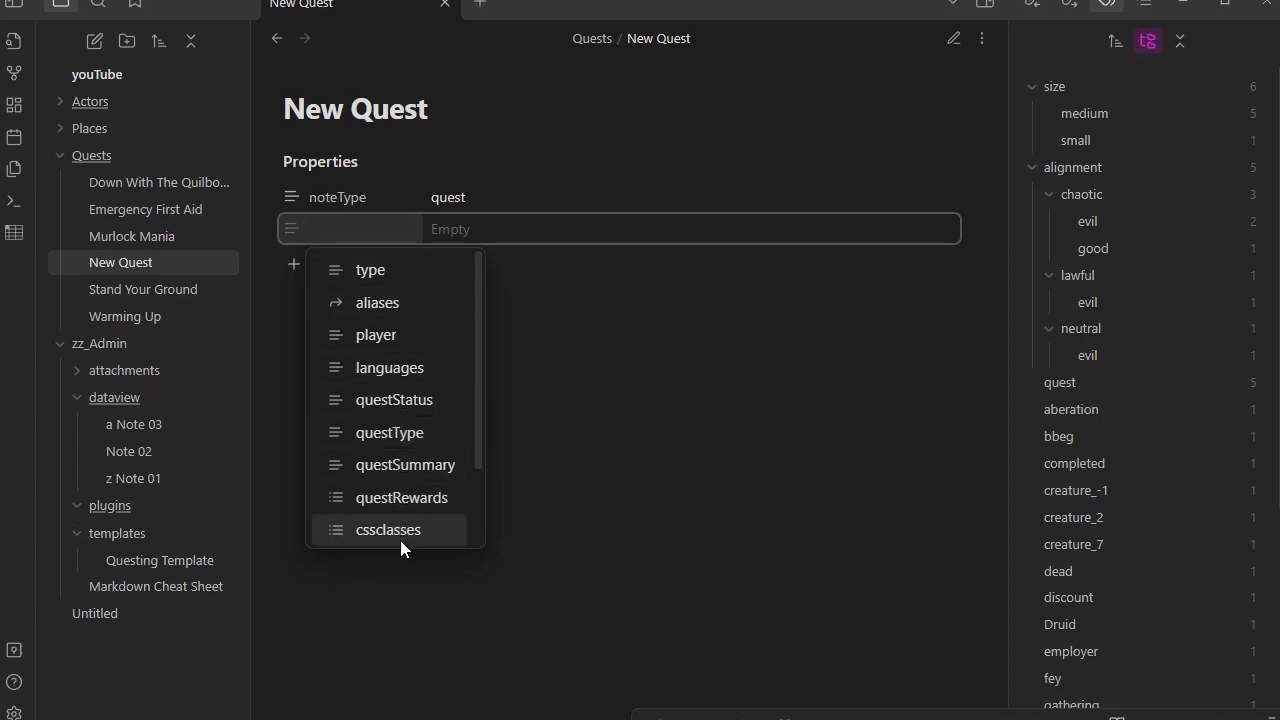
scroll(419, 461, down, 1)
scroll(419, 461, down, 2)
scroll(414, 469, up, 2)
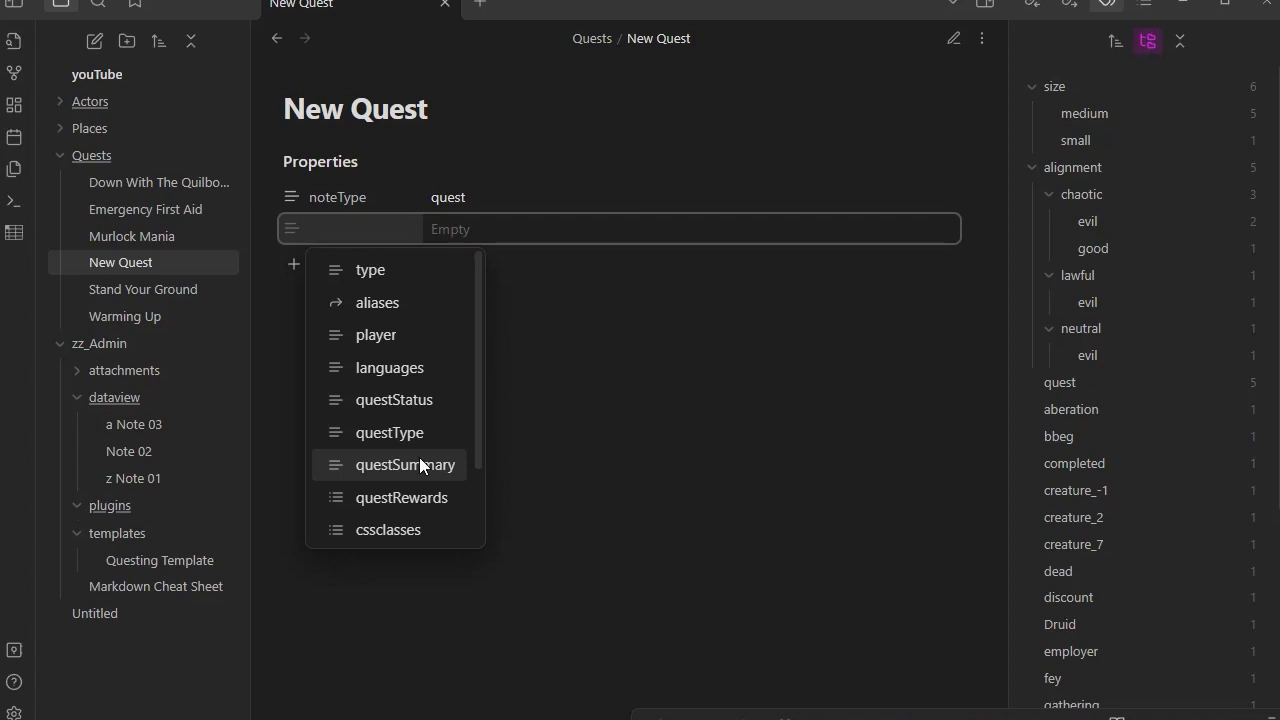
click(407, 396)
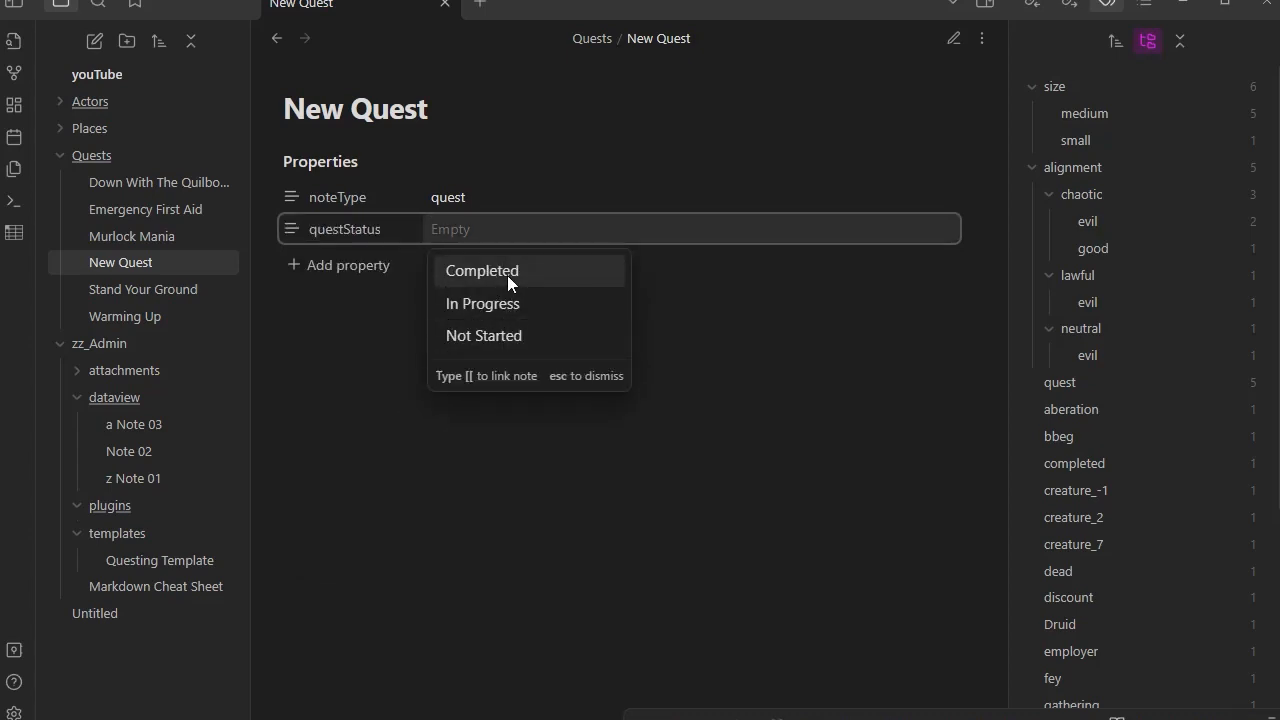
click(509, 341)
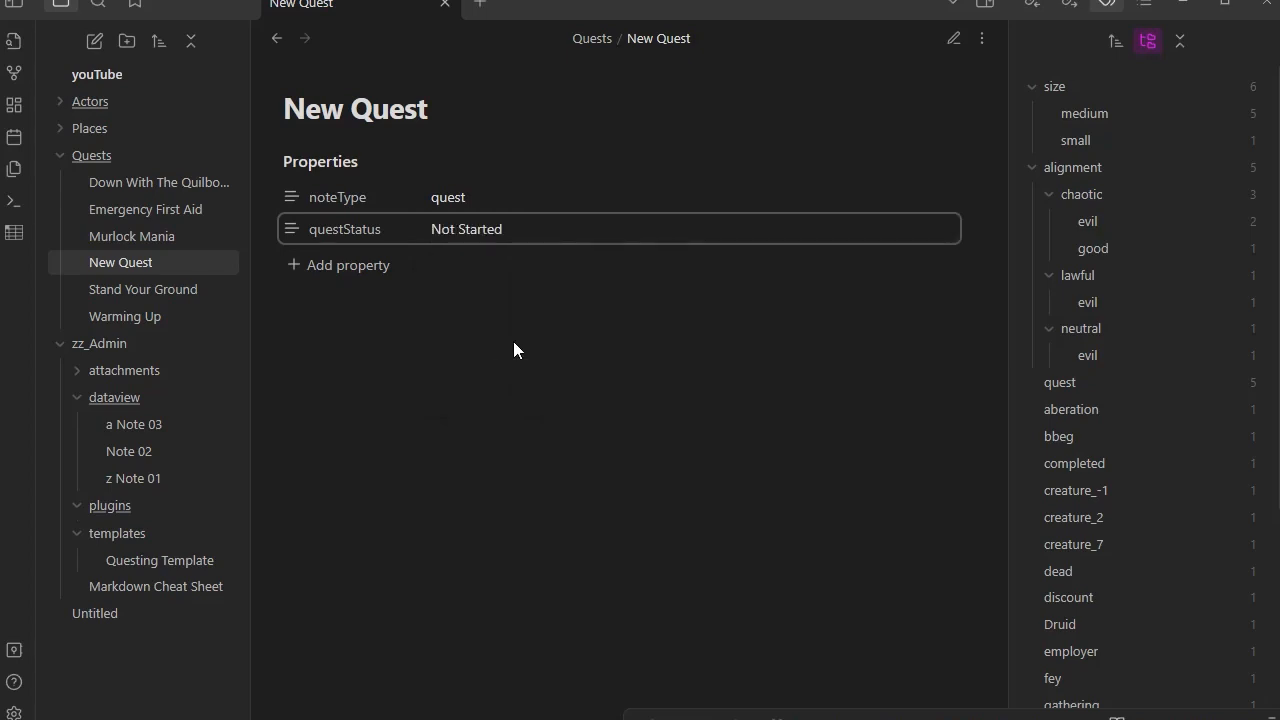
Add the questType property to the New Quest note and leave its value empty.
click(343, 268)
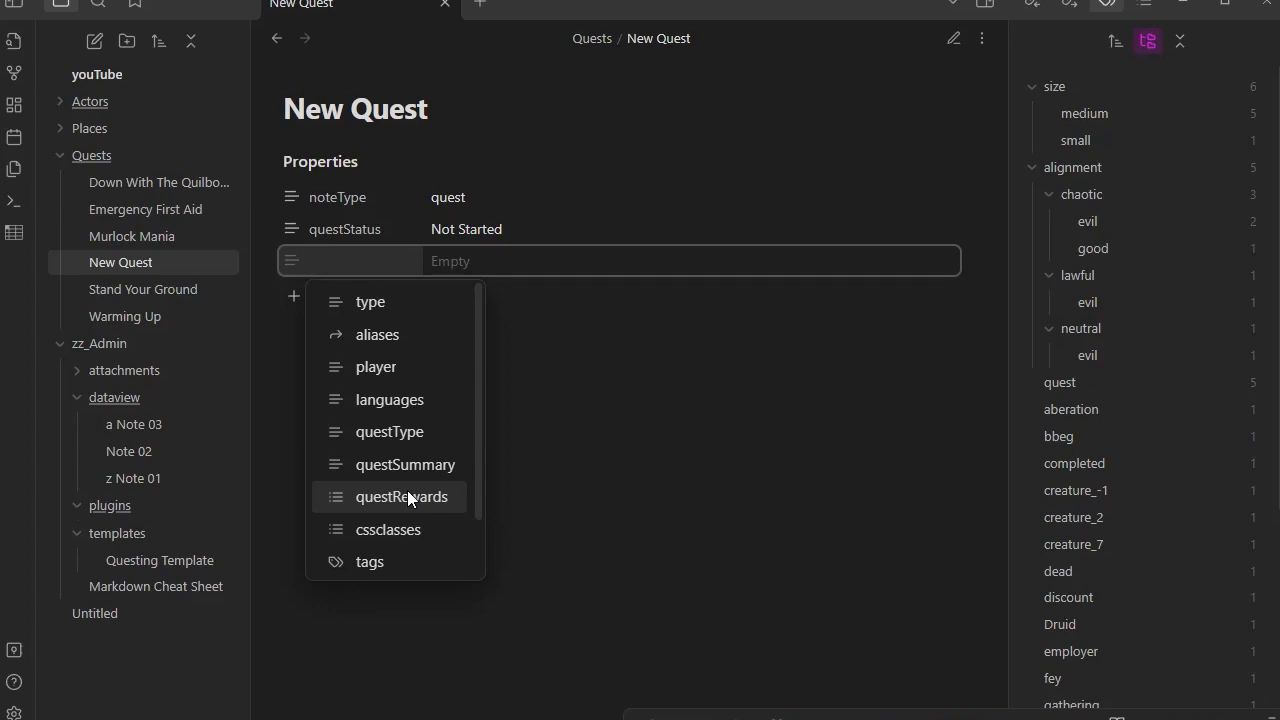
click(397, 431)
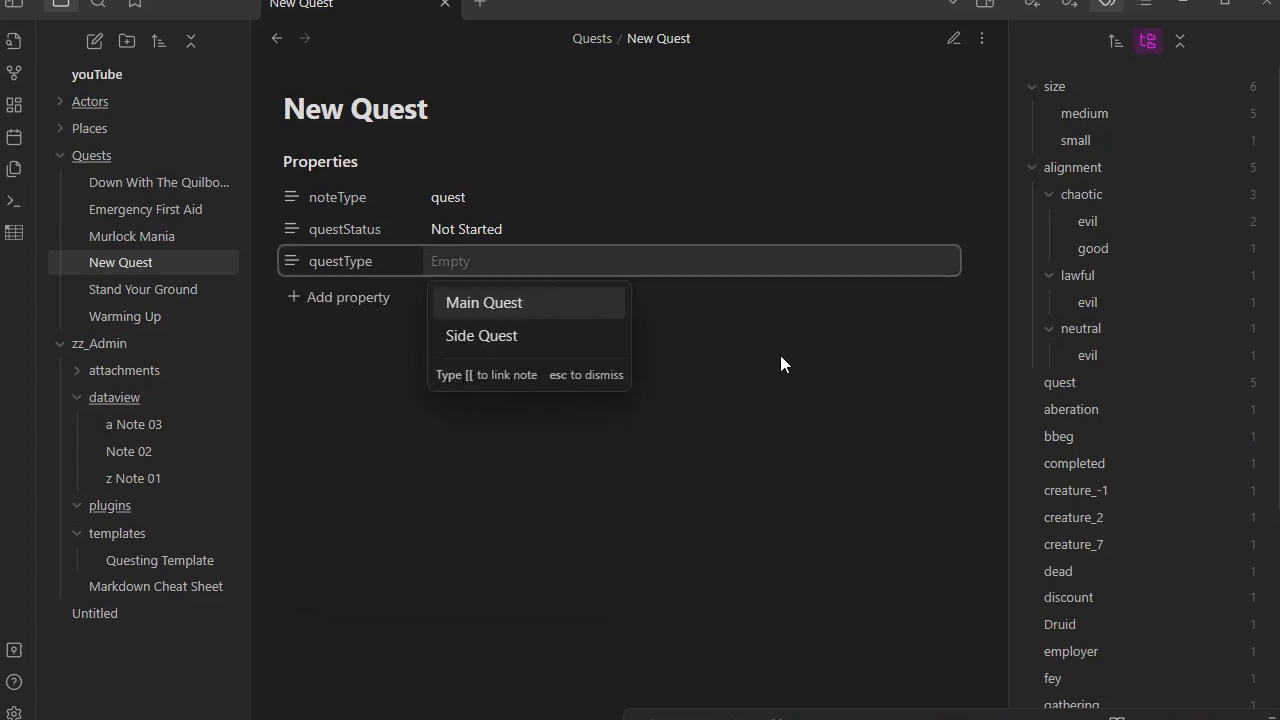
key(Escape)
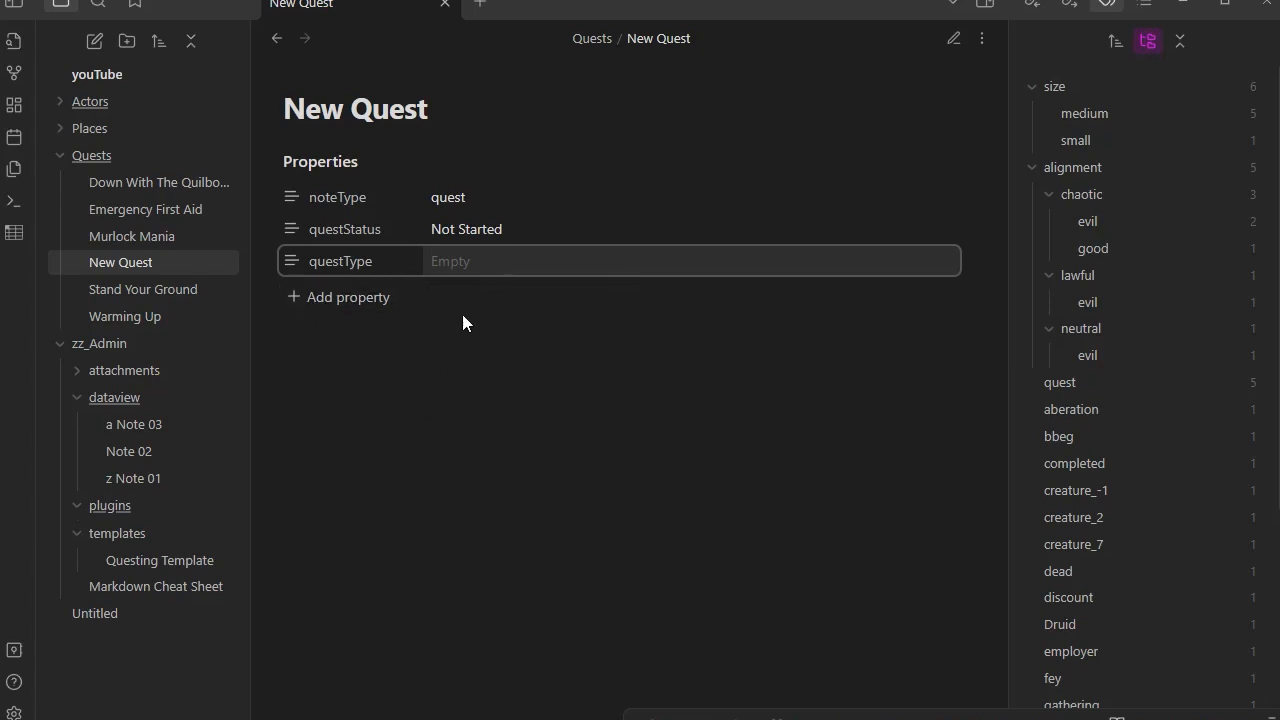
Add the questSummary and questRewards properties to the New Quest note, leaving both values empty.
click(349, 299)
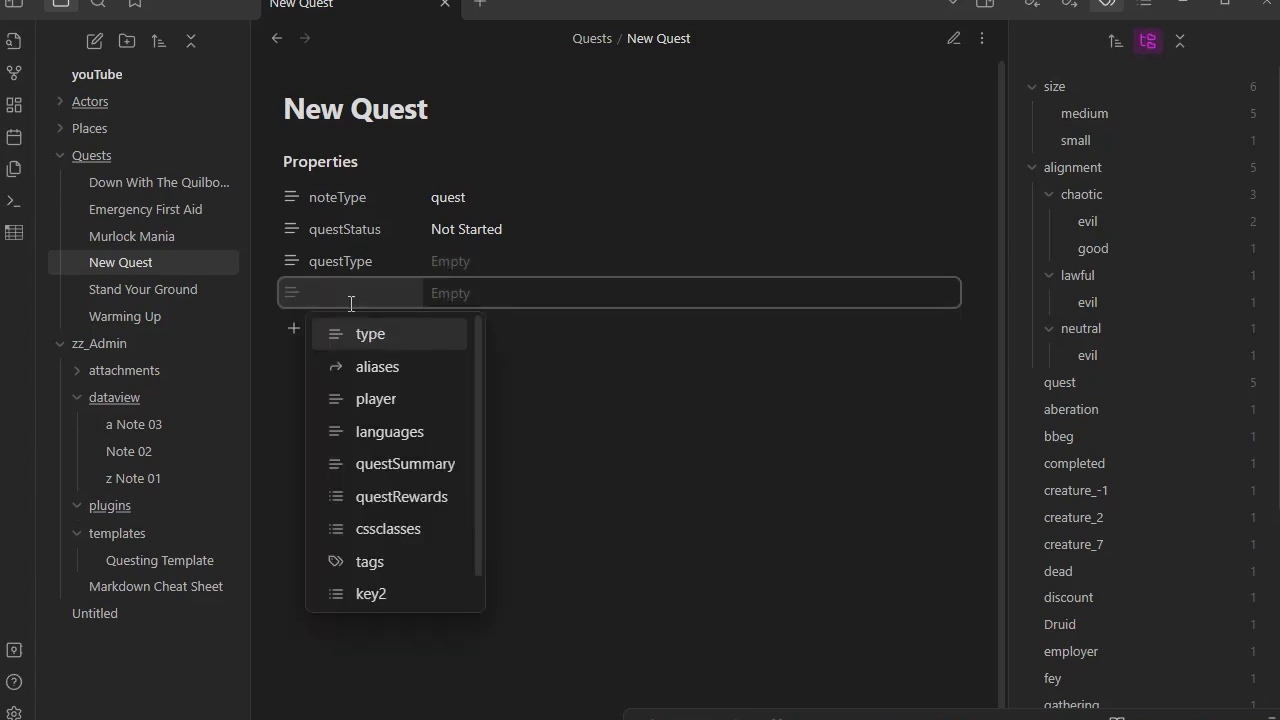
click(413, 462)
click(845, 407)
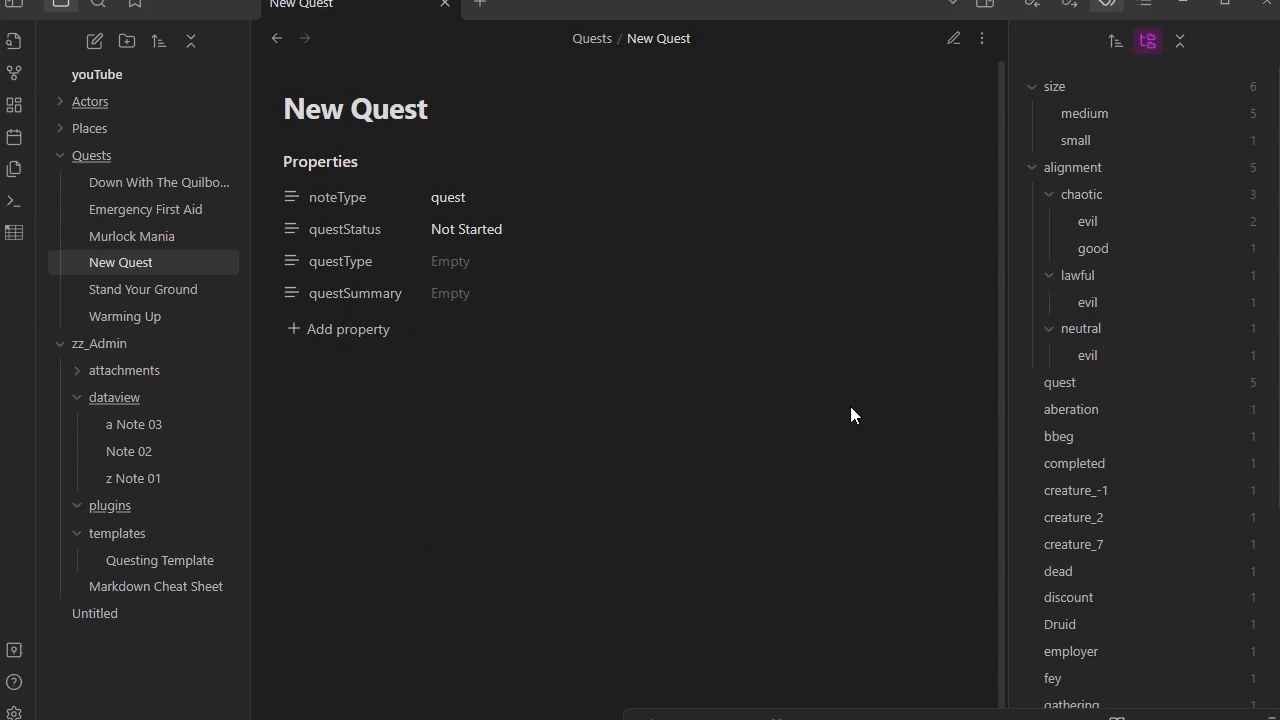
click(349, 331)
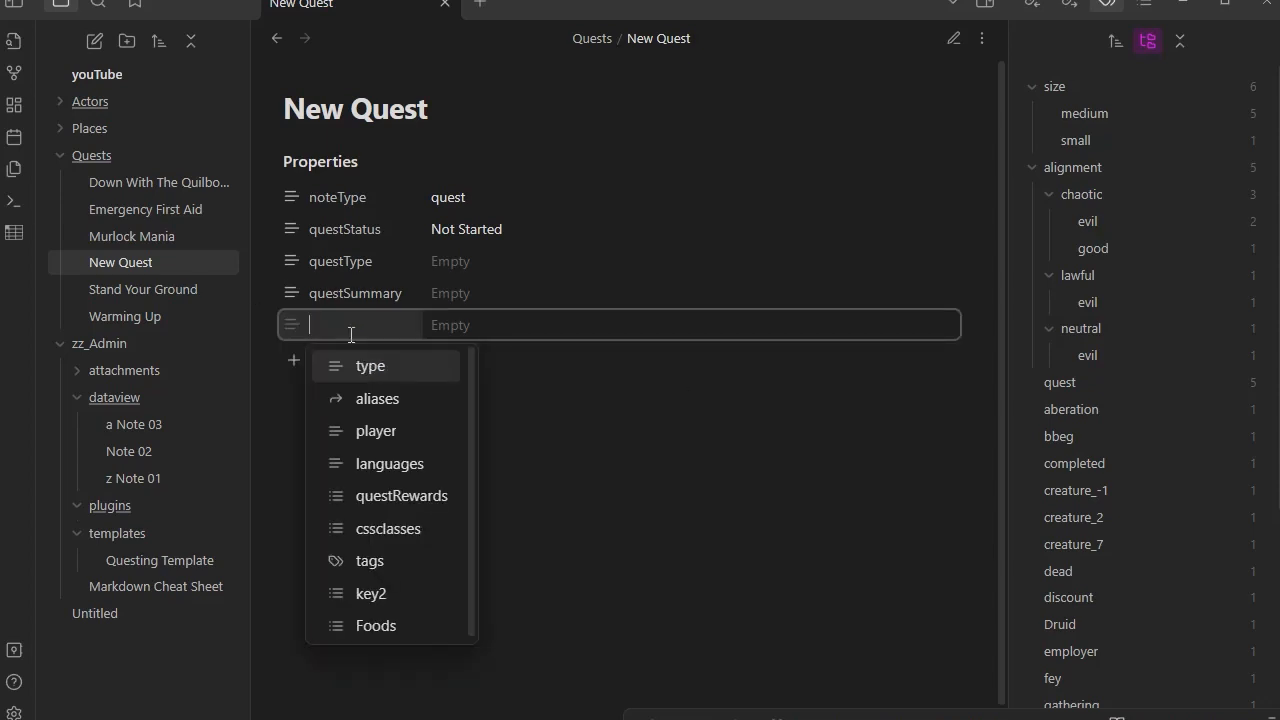
click(411, 496)
click(890, 458)
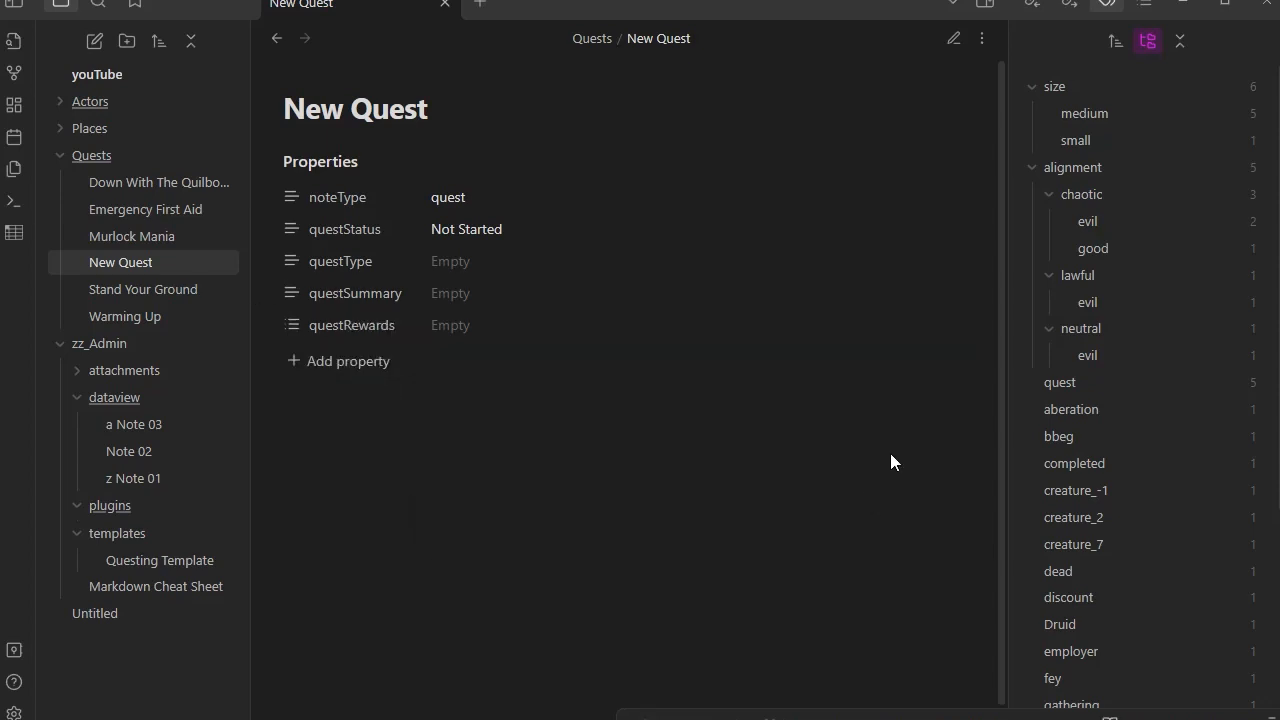
Replace the Questing Template's frontmatter with the block copied from the New Quest note, and check its properties in reading view.
click(953, 38)
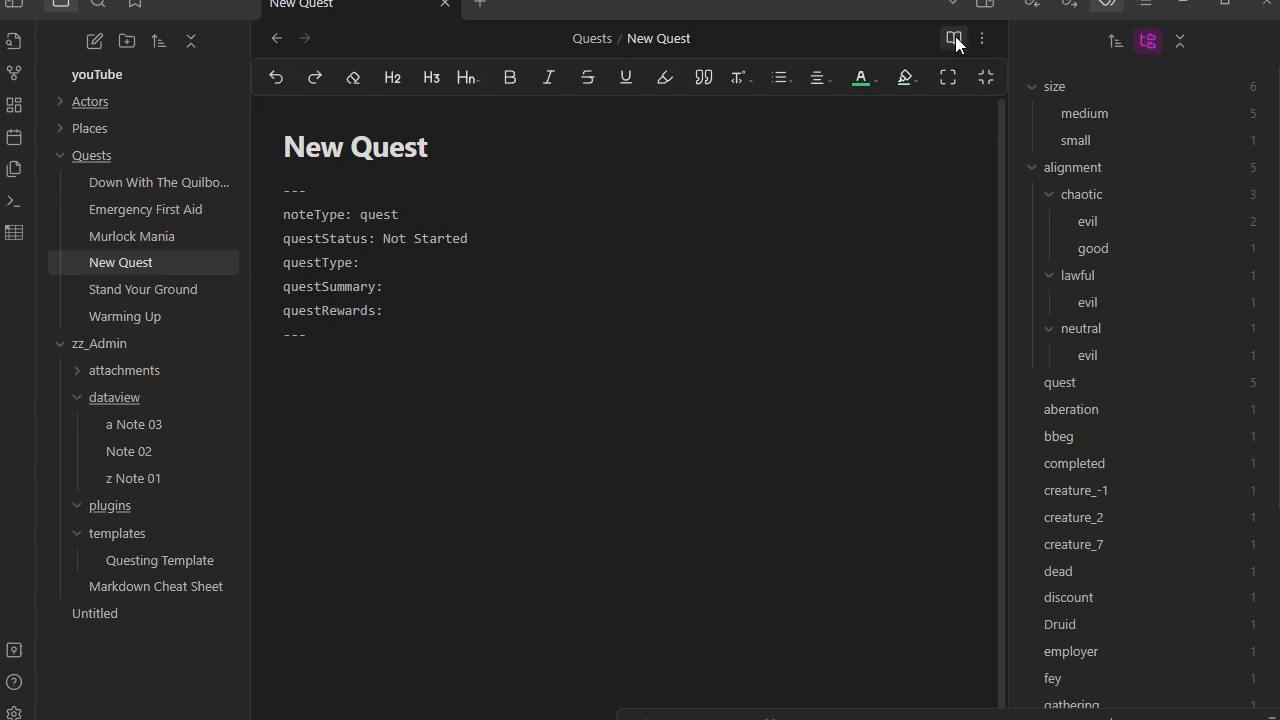
click(955, 40)
click(955, 40)
drag(323, 336, 203, 152)
key(ctrl+c)
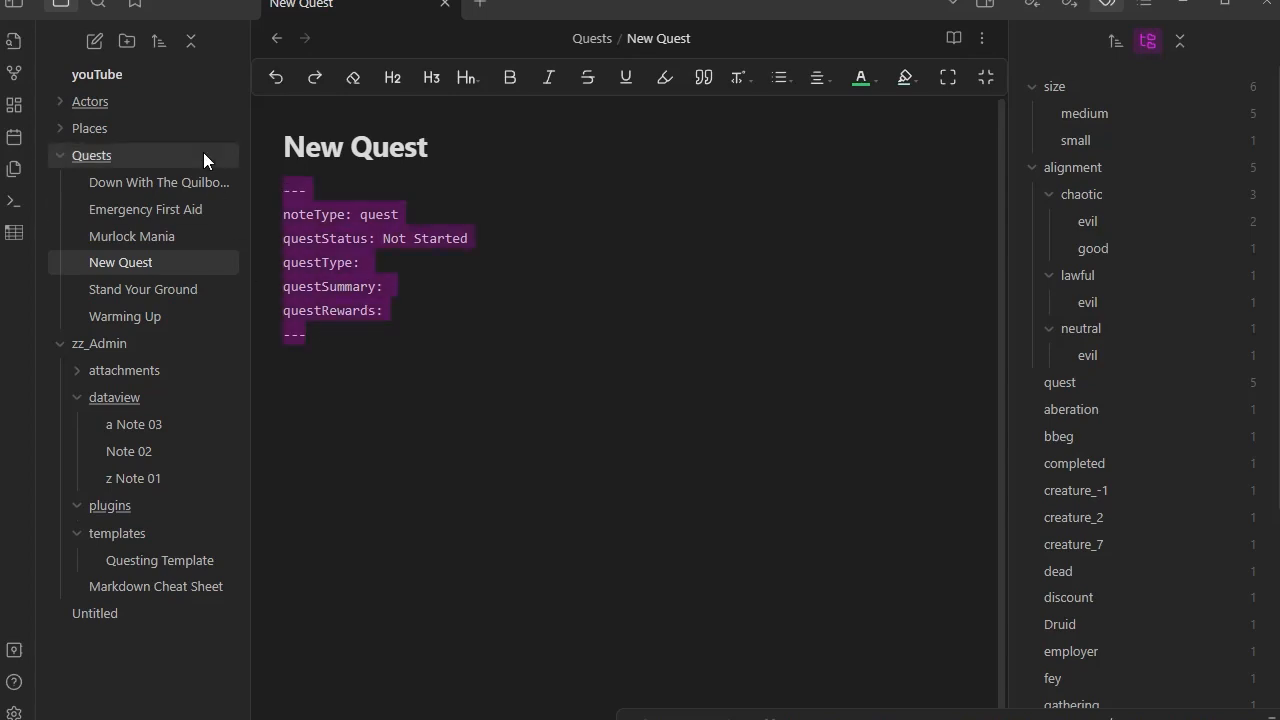
click(125, 560)
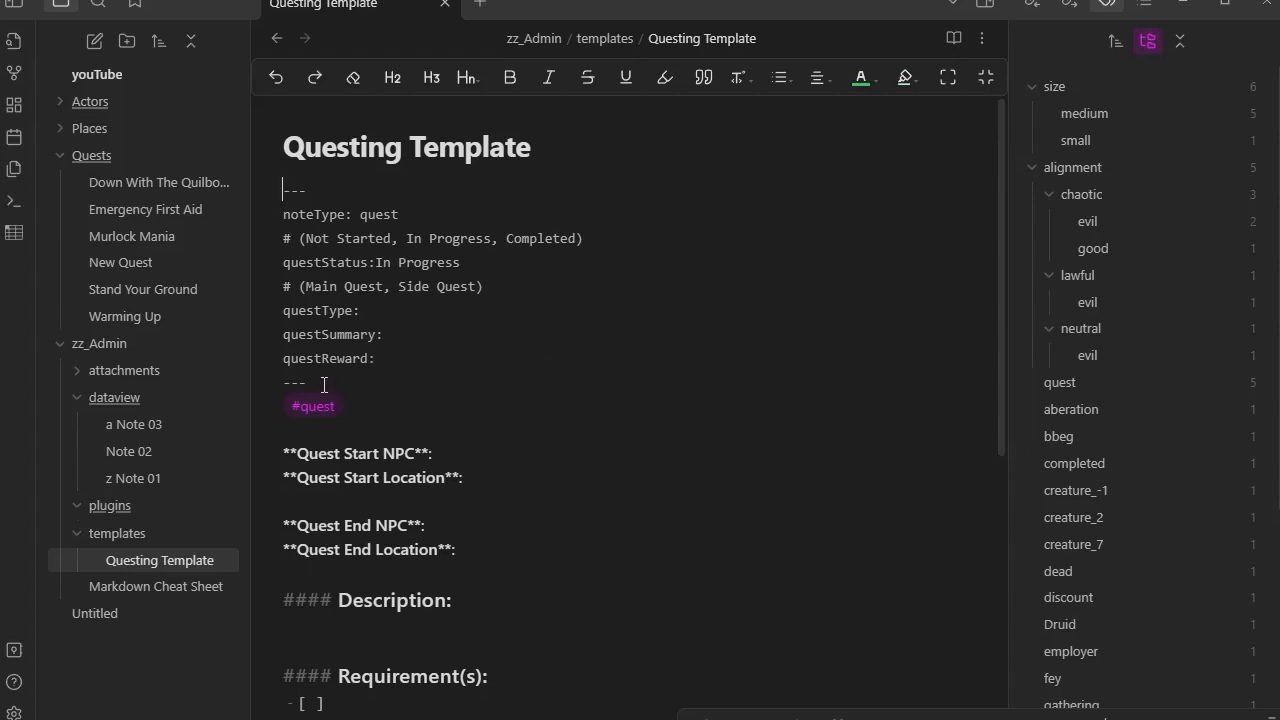
drag(323, 385, 205, 179)
key(ctrl+v)
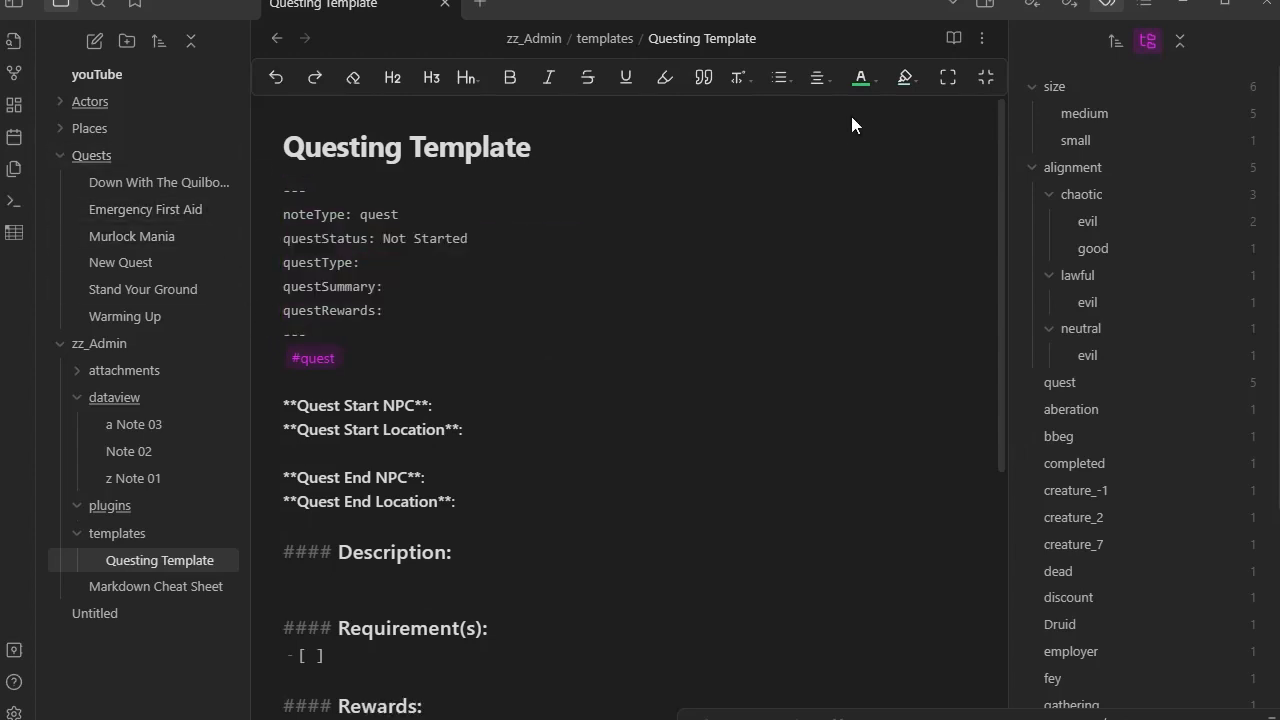
click(952, 38)
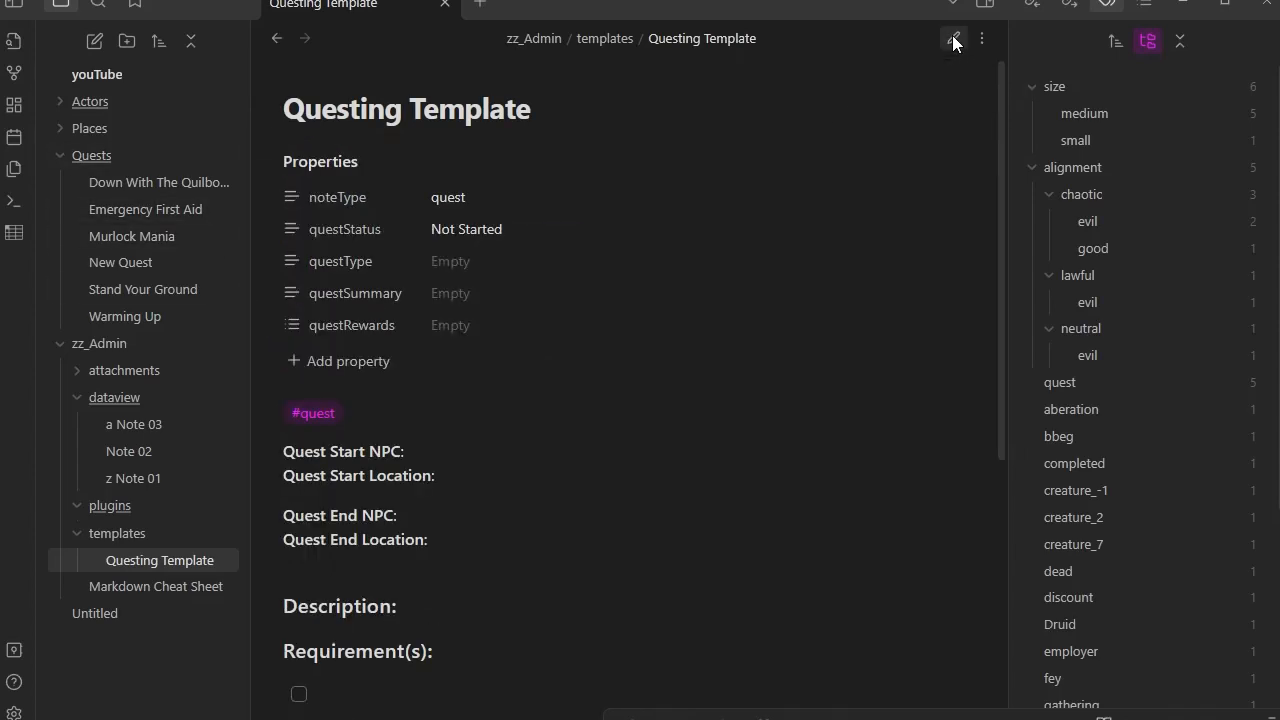
click(953, 40)
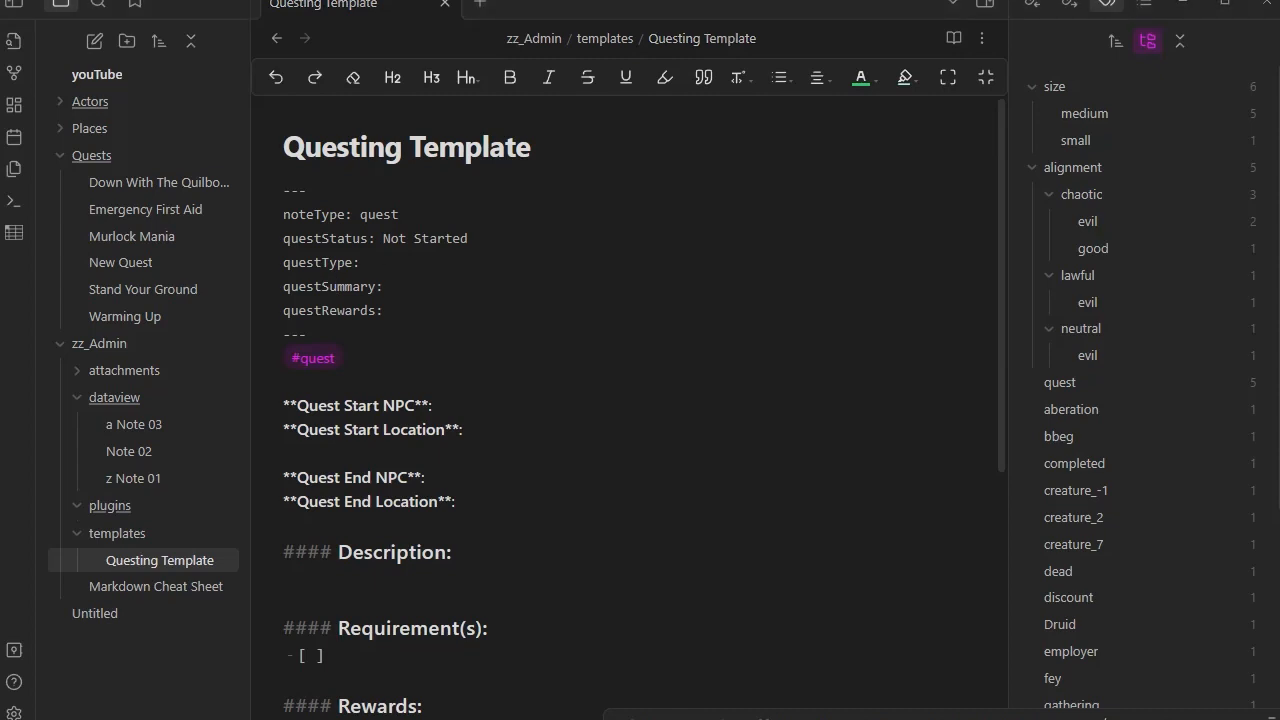
Add the comment line "# (Not Started, In Progress, Completed)" above questStatus in the Questing Template and check the reading view.
click(461, 210)
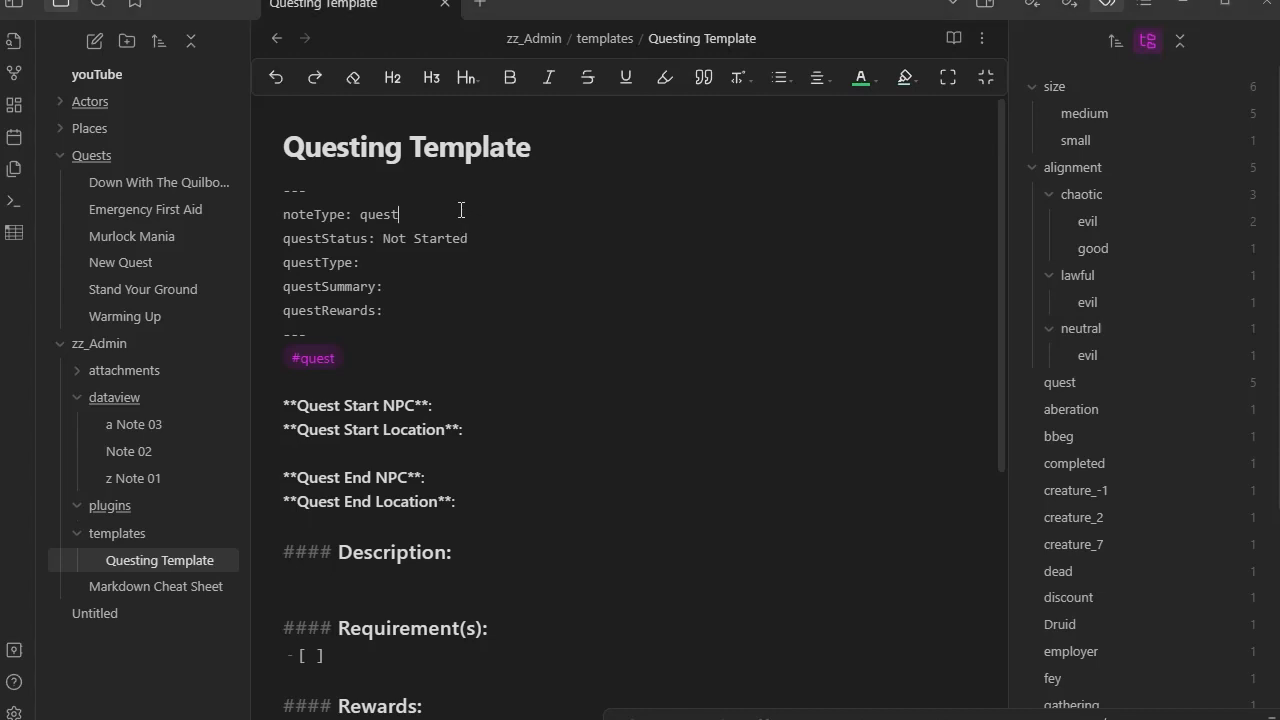
key(Return)
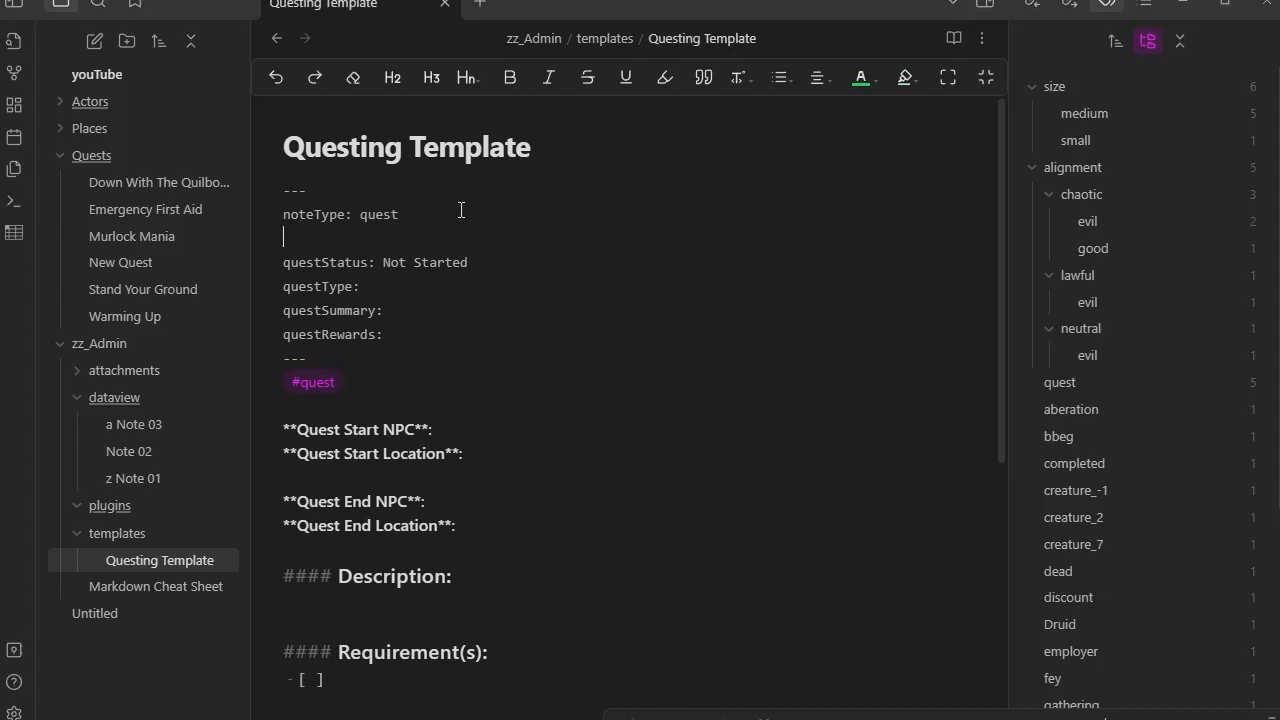
text(# (Not Started, In Progress, Completed))
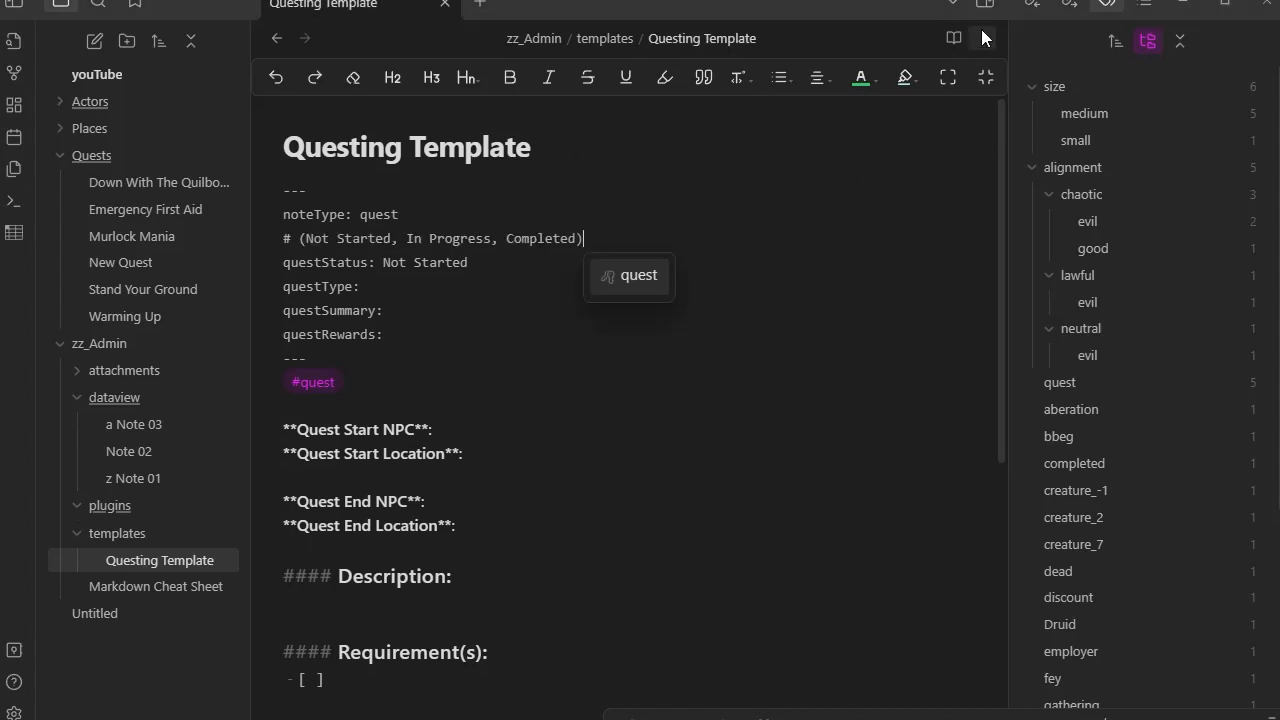
click(952, 38)
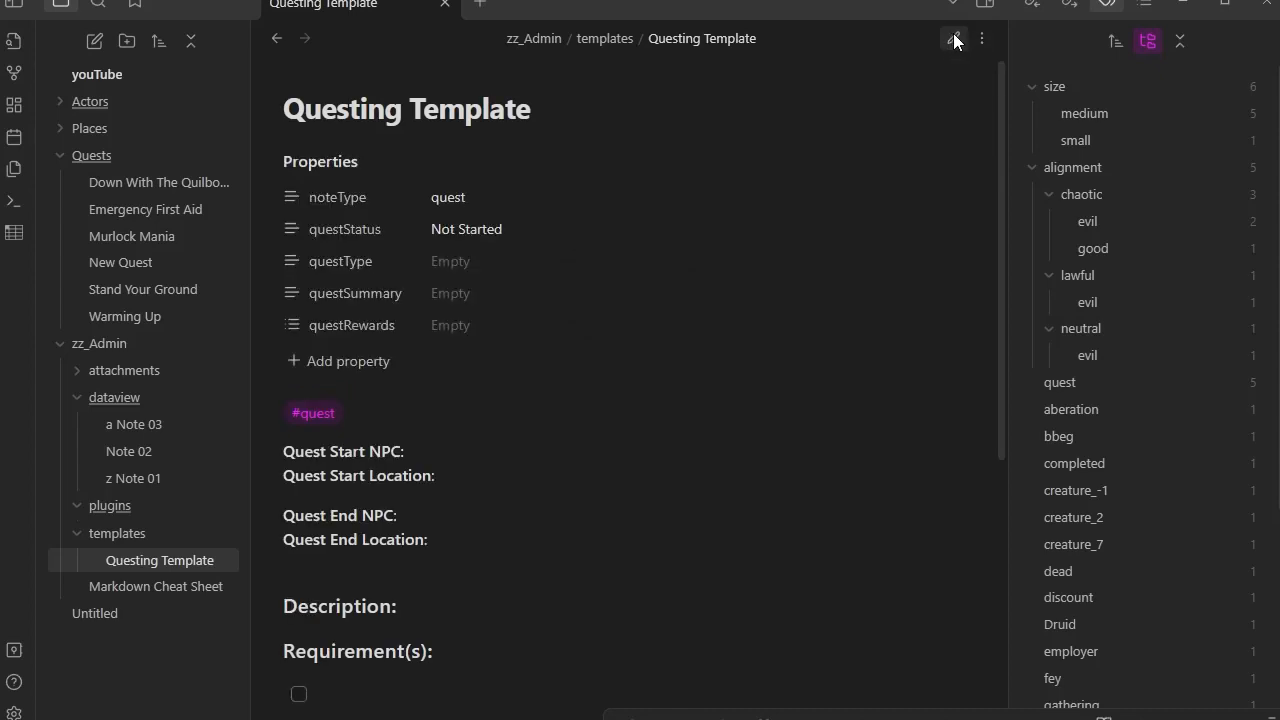
click(954, 39)
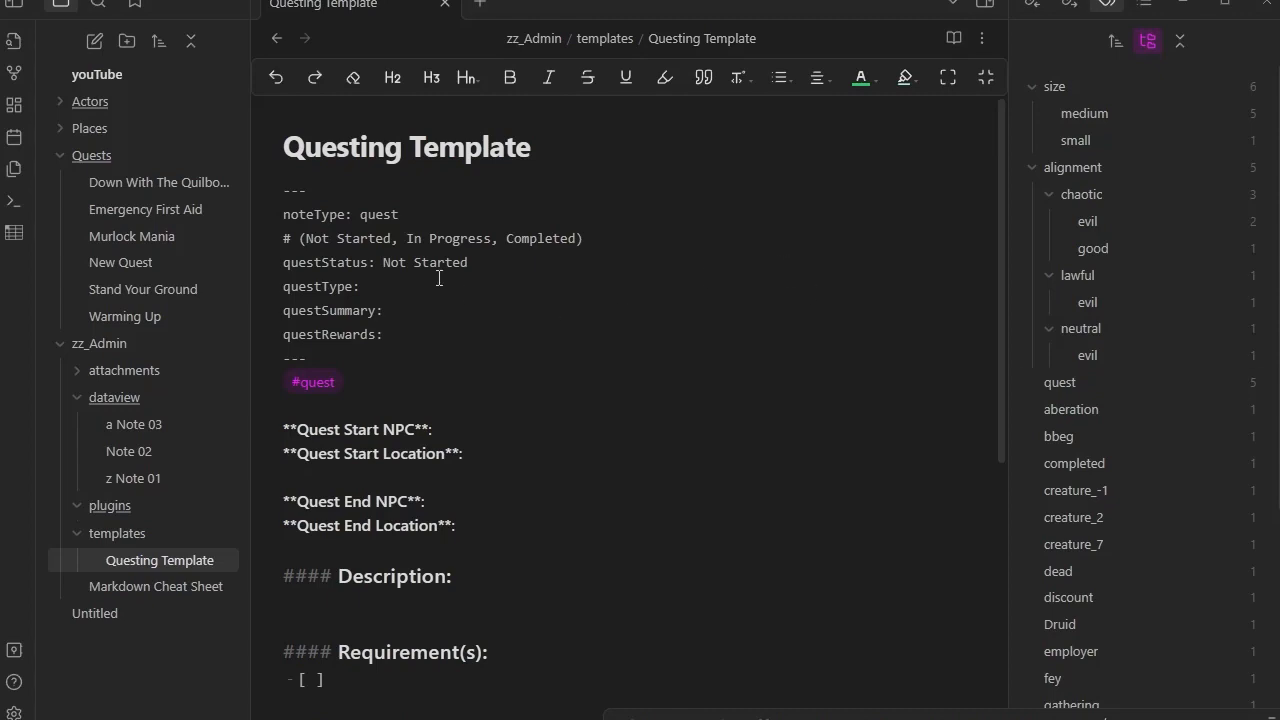
Add the comment line "# (Main Quest, Side Quest)" above questType in the Questing Template and check the reading view.
click(491, 265)
key(Return)
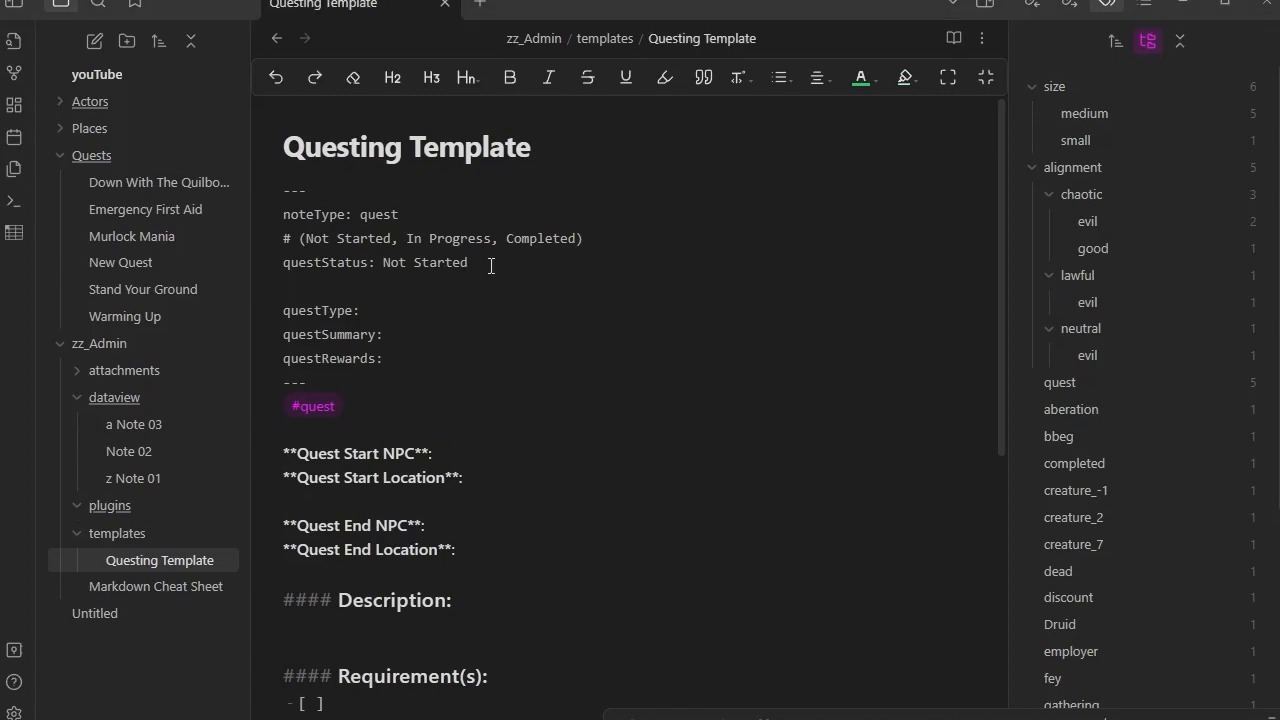
text(# (Main Quest, Side Quest))
click(688, 254)
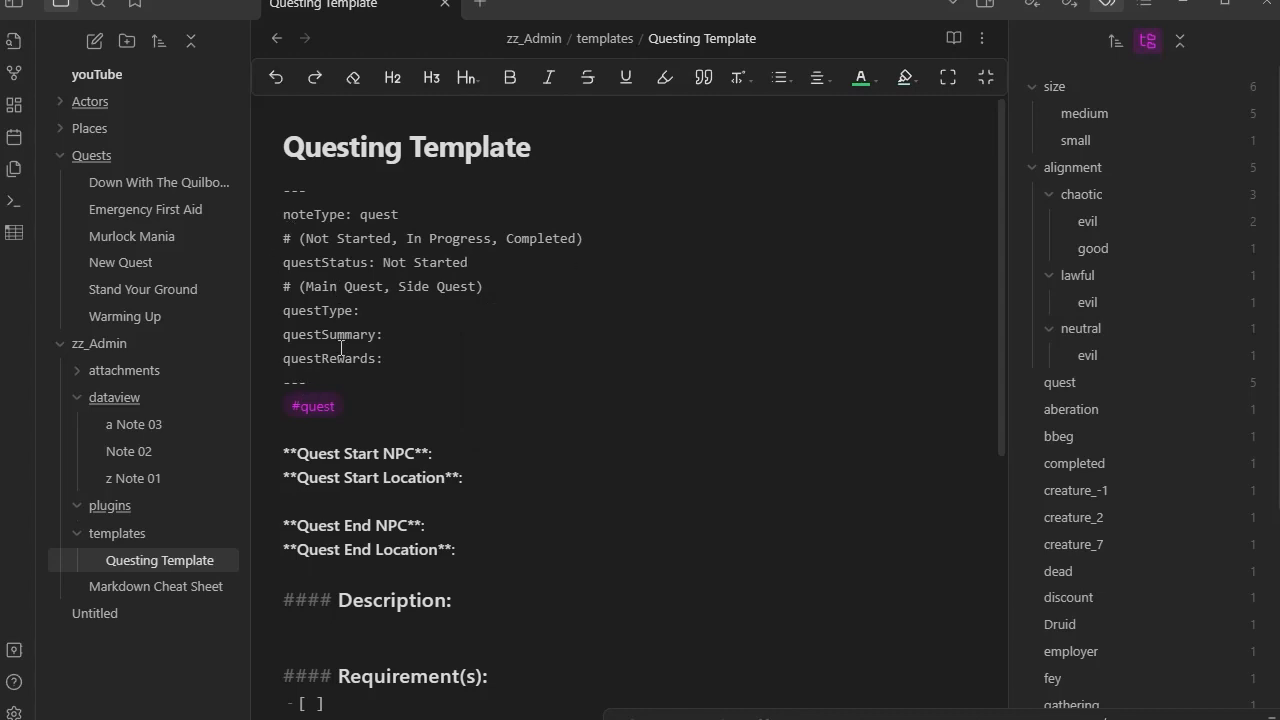
click(953, 38)
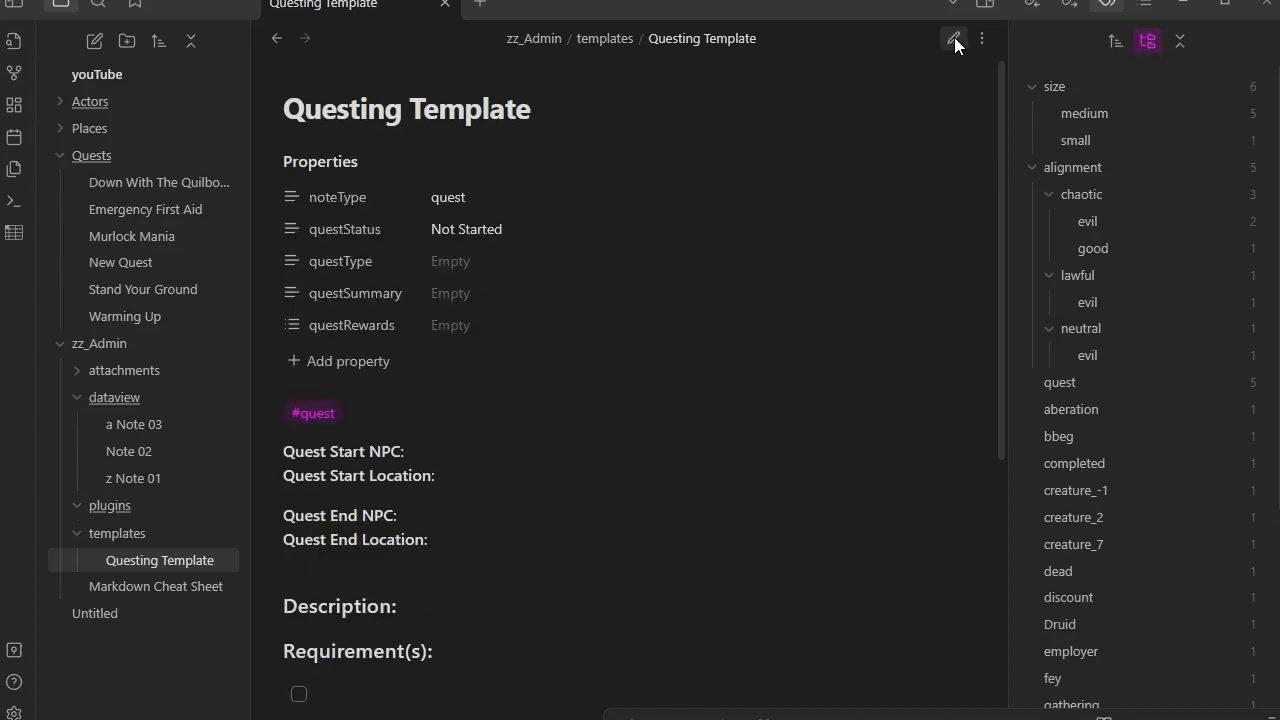
click(954, 37)
Try a blank line below questType in the template's frontmatter, check it in reading view, and remove the line again.
click(383, 306)
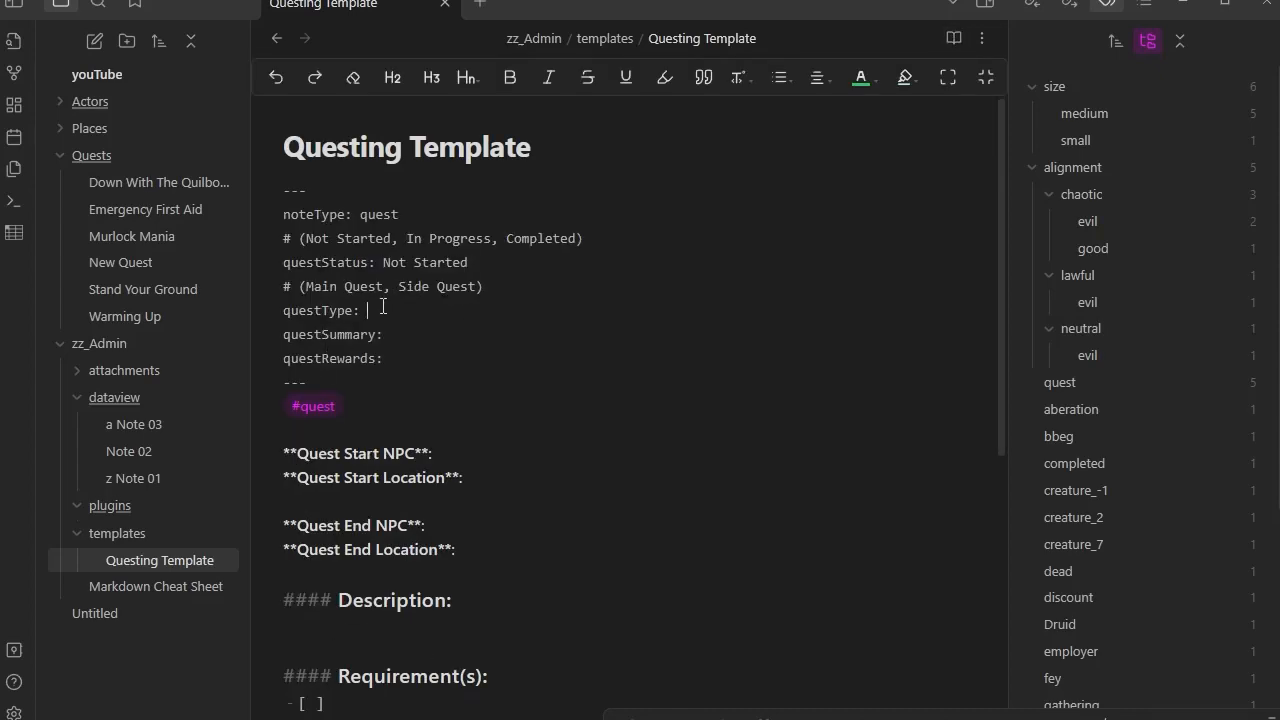
key(Return)
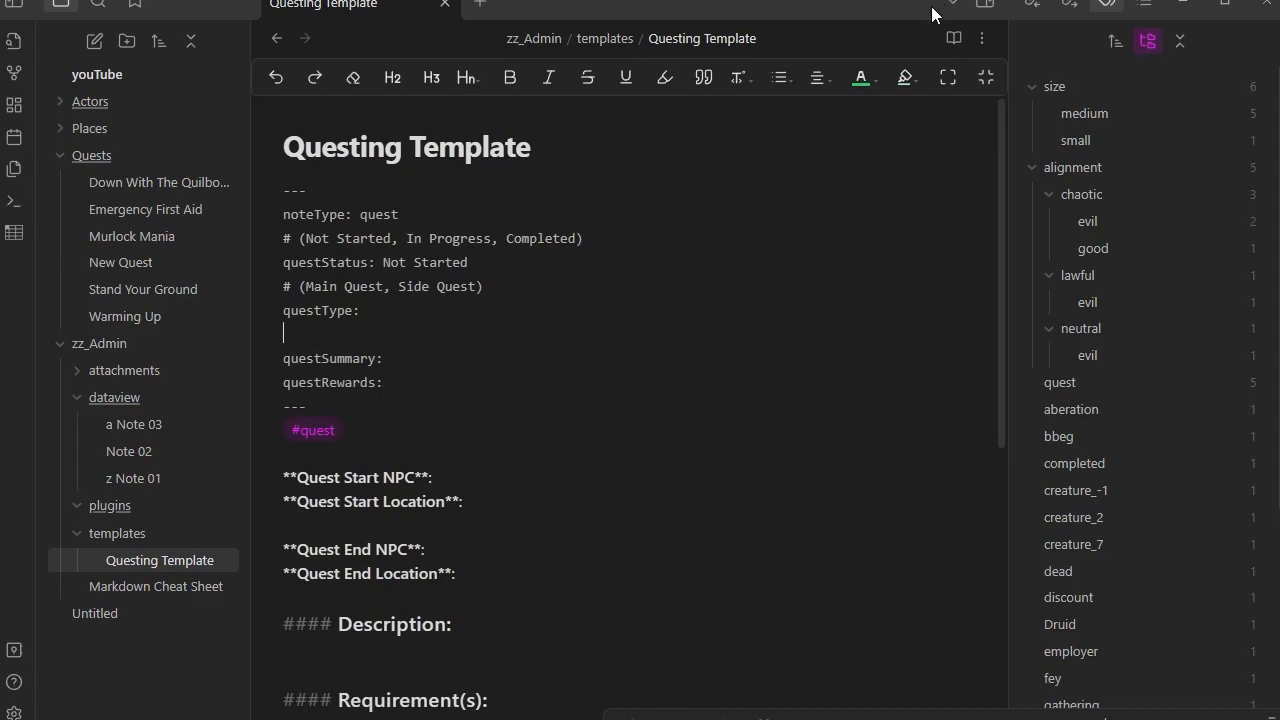
click(955, 38)
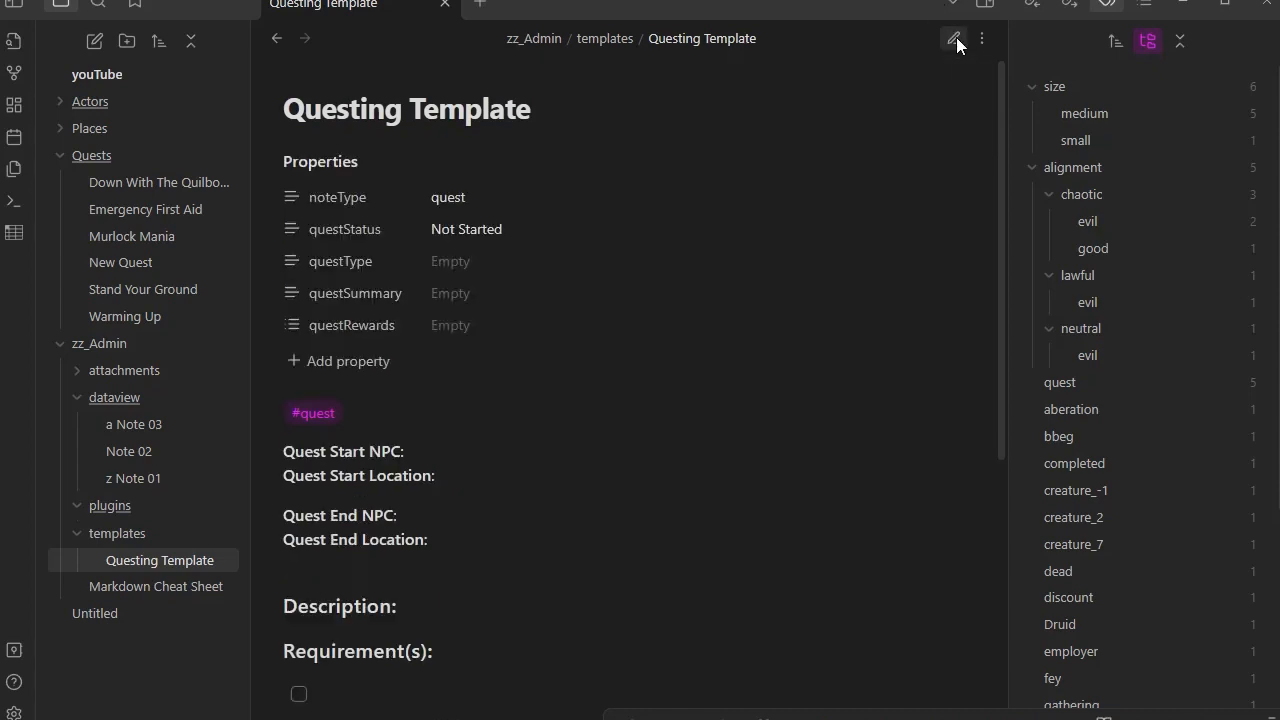
click(956, 37)
click(399, 320)
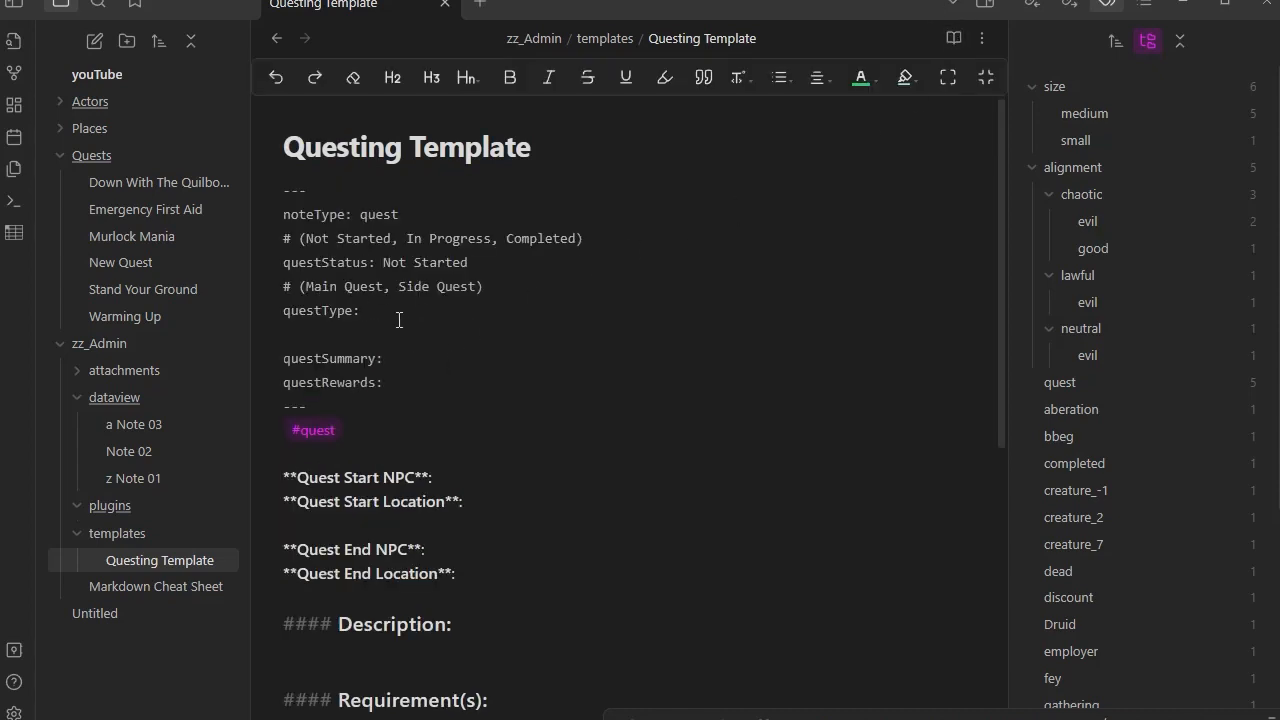
key(Delete)
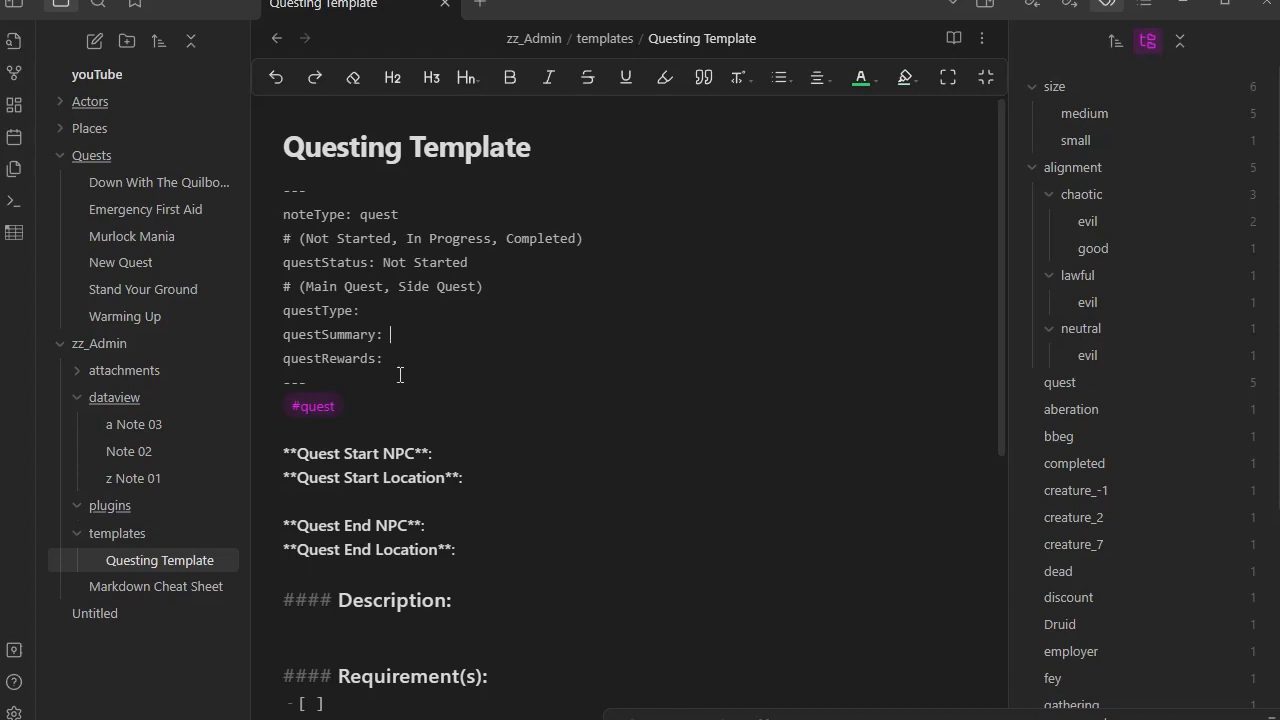
click(387, 366)
key(Escape)
key(Up)
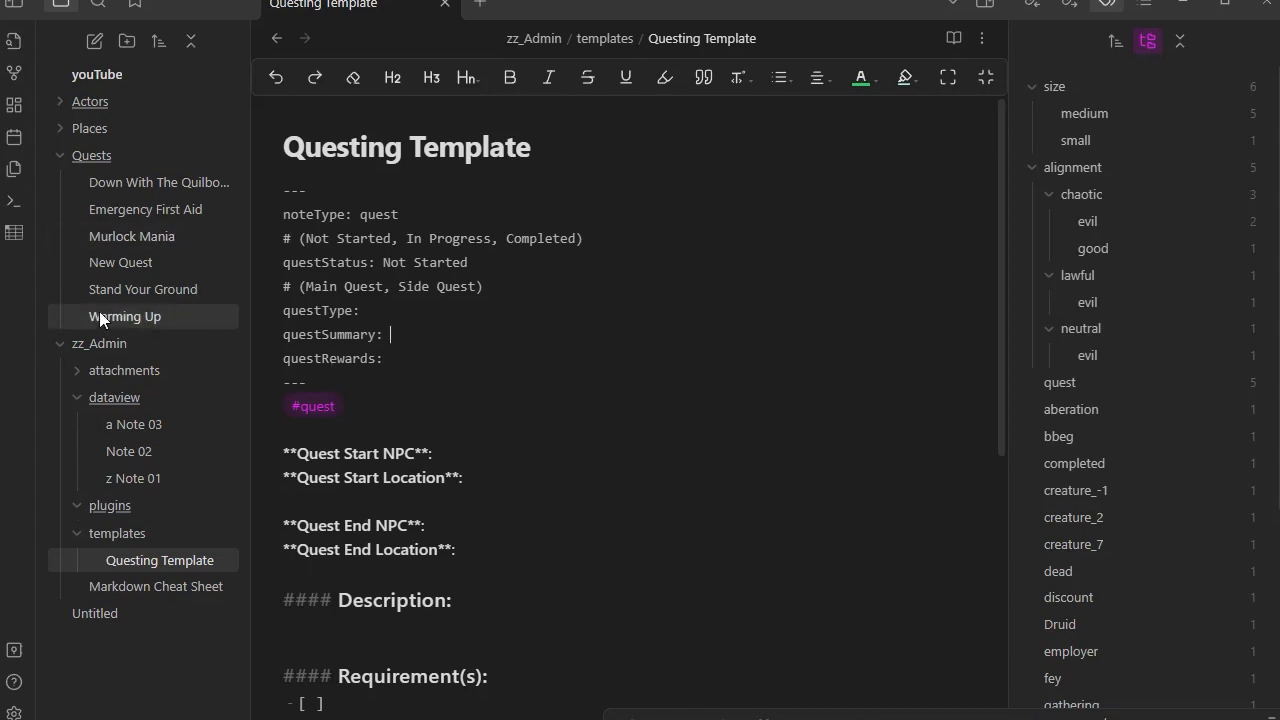
Clear the old frontmatter from the New Quest note, insert the Questing Template into it and review the inserted content.
click(113, 267)
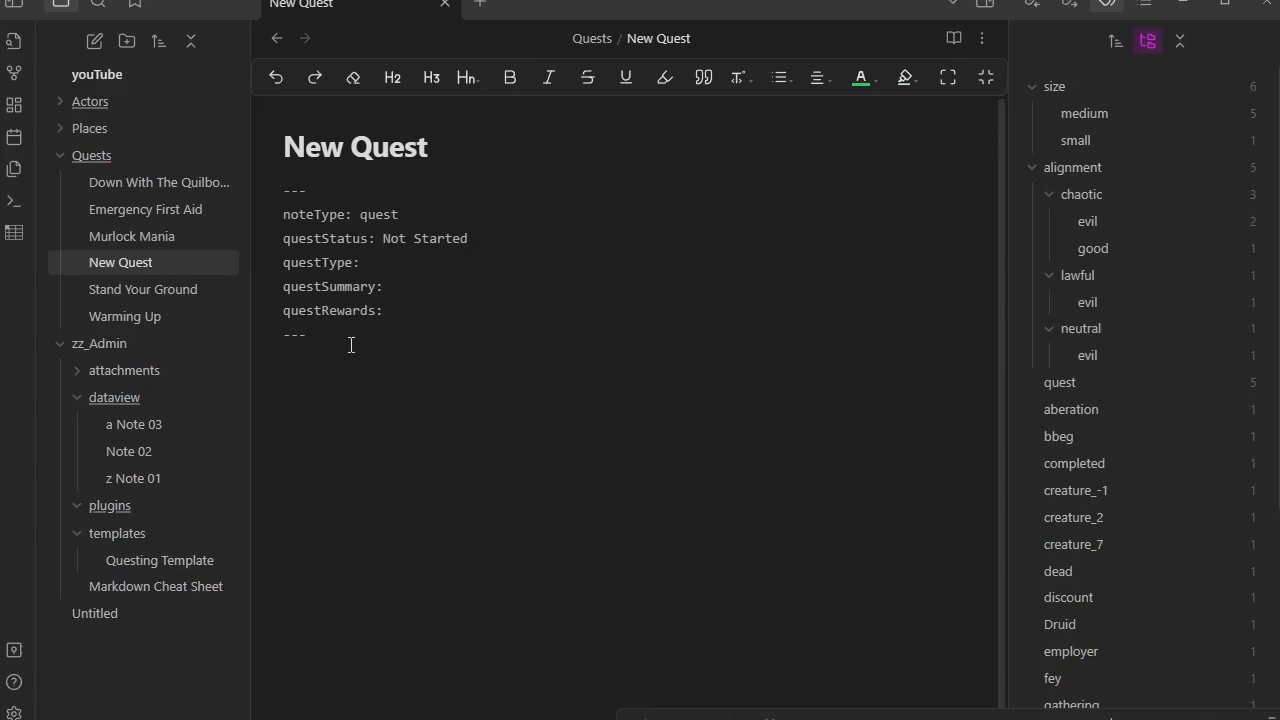
drag(351, 345, 117, 148)
key(BackSpace)
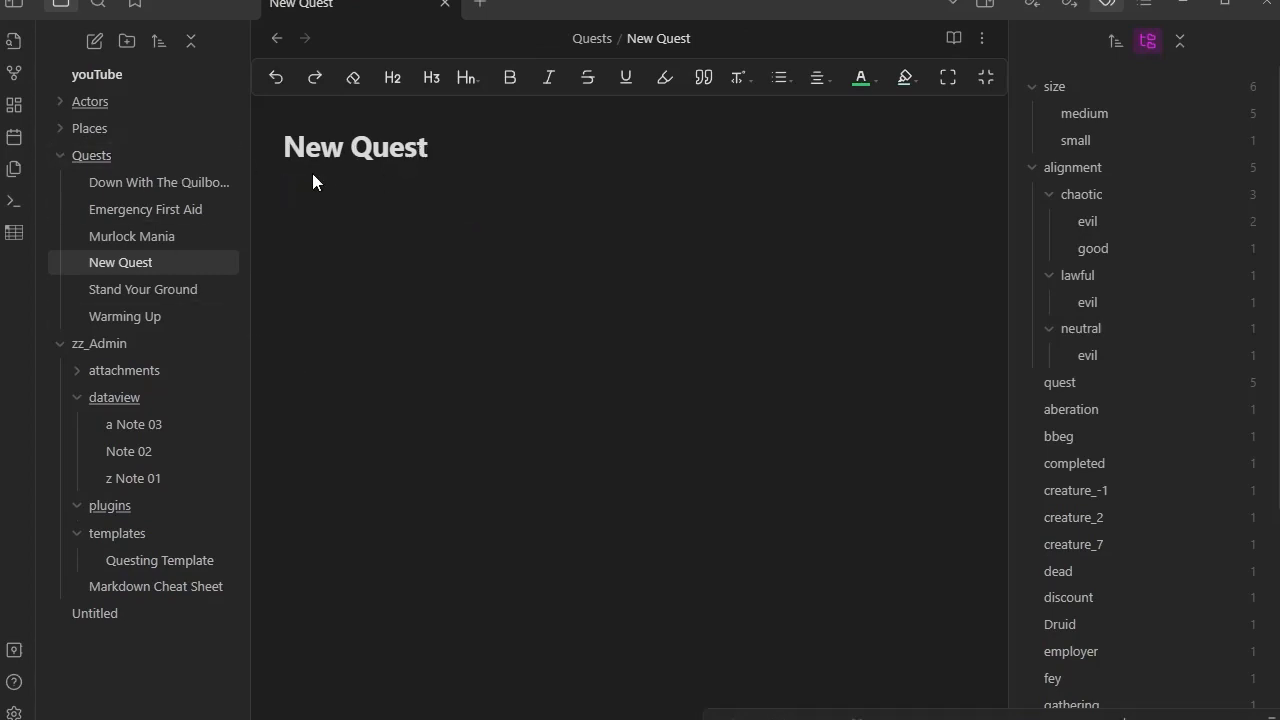
click(14, 170)
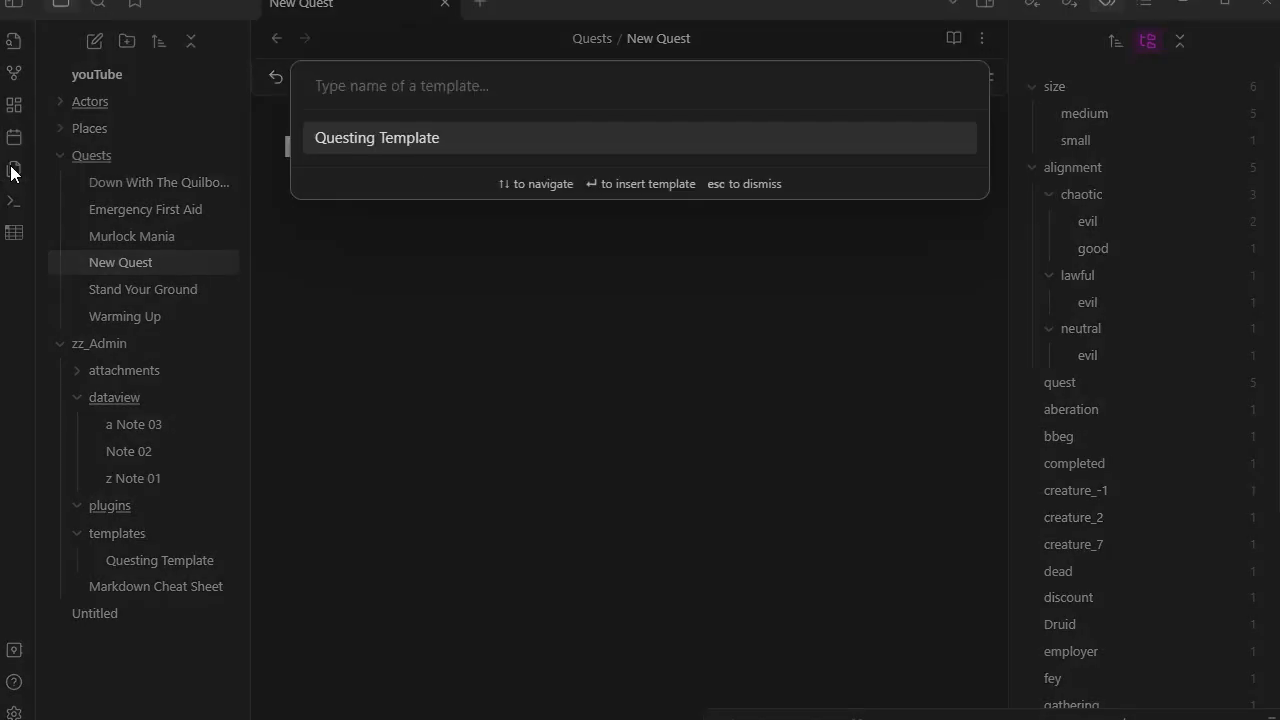
click(373, 138)
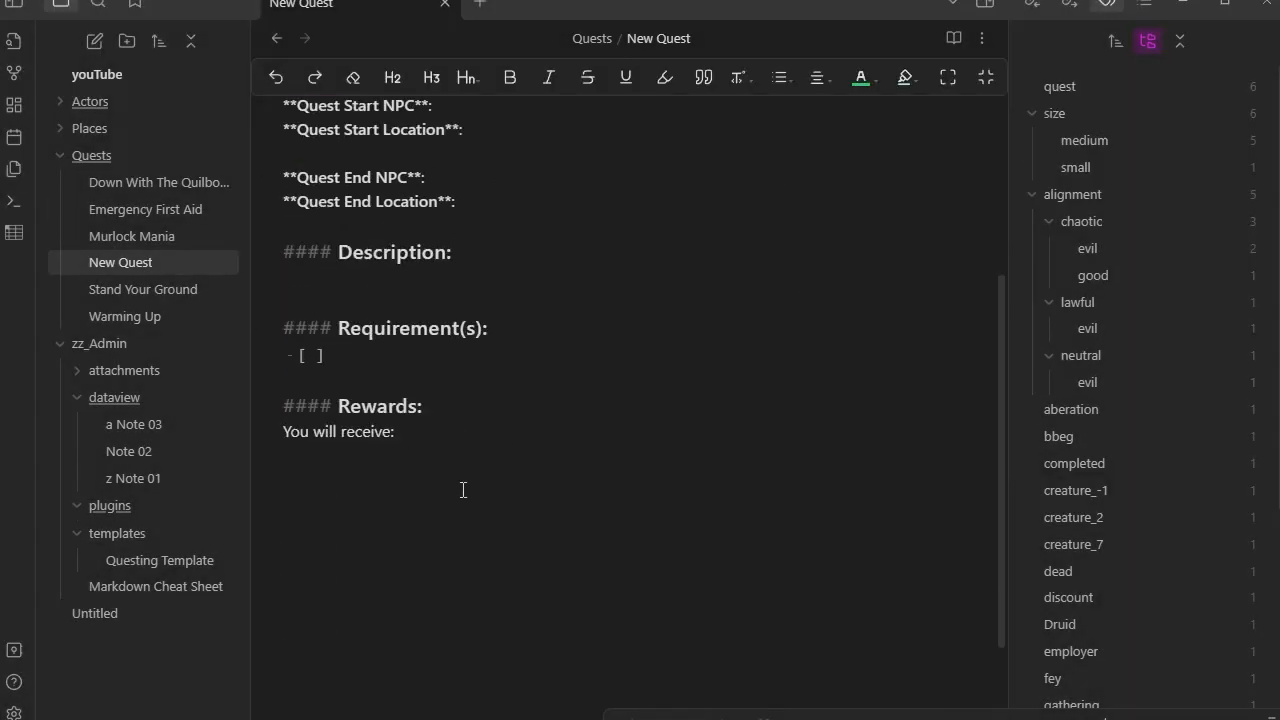
scroll(434, 357, up, 3)
scroll(501, 424, down, 4)
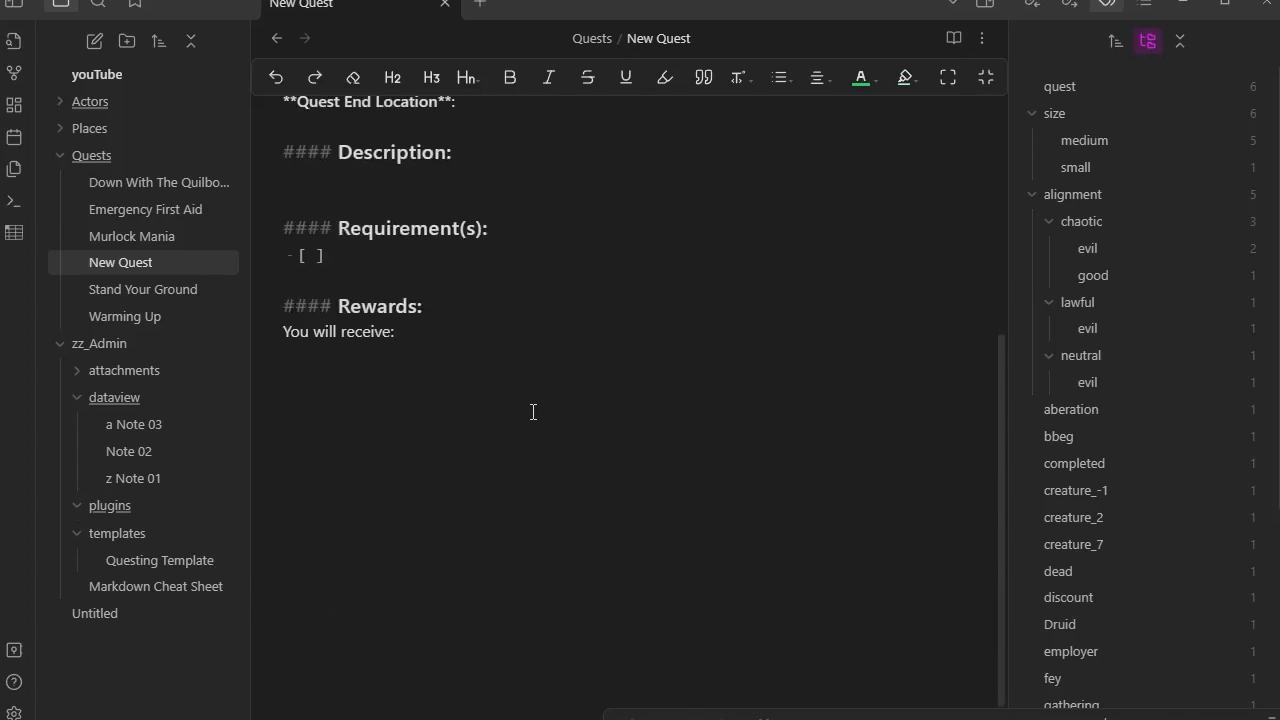
scroll(411, 471, up, 4)
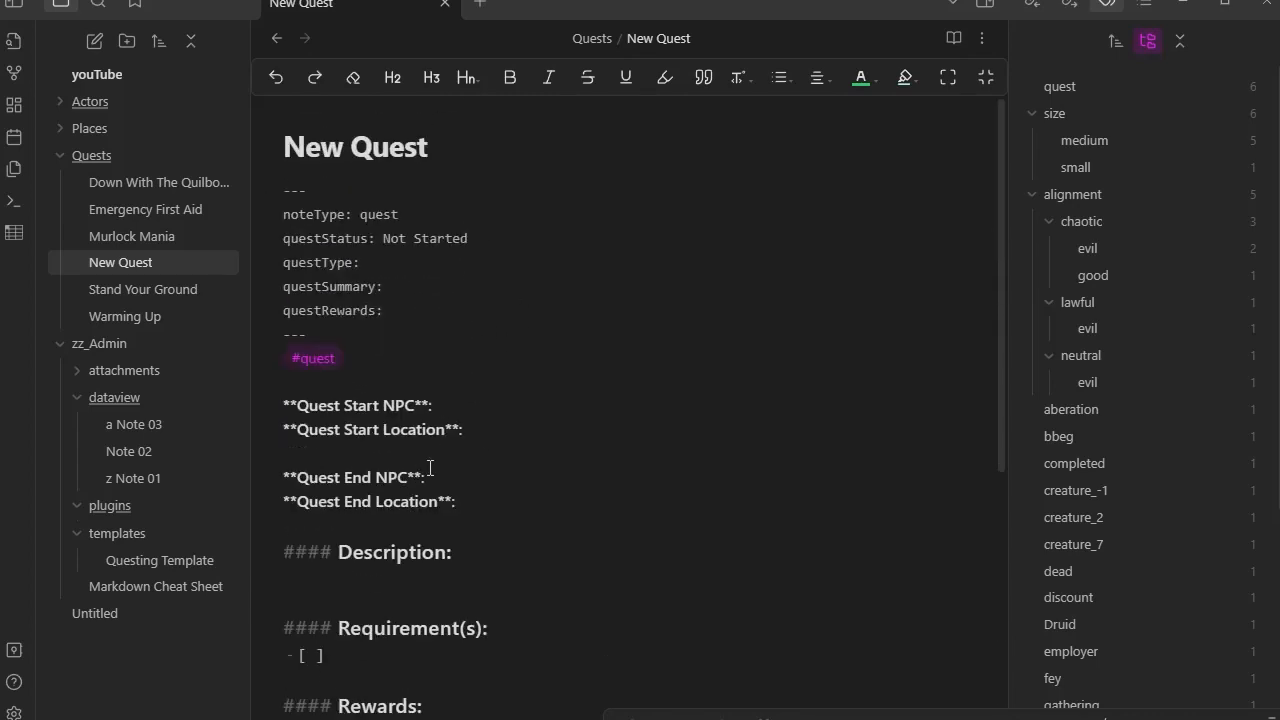
scroll(609, 499, down, 2)
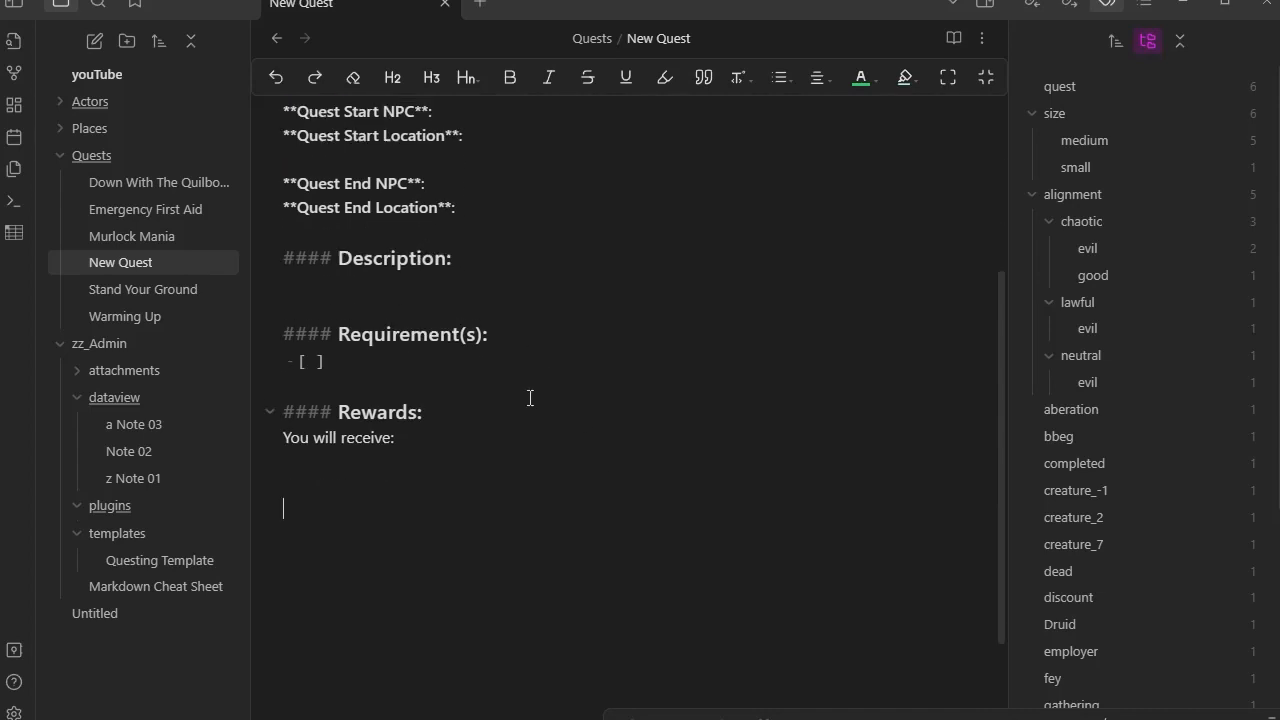
scroll(529, 397, up, 3)
Enter Belcorra as plain text after Quest Start NPC in the New Quest note.
click(506, 405)
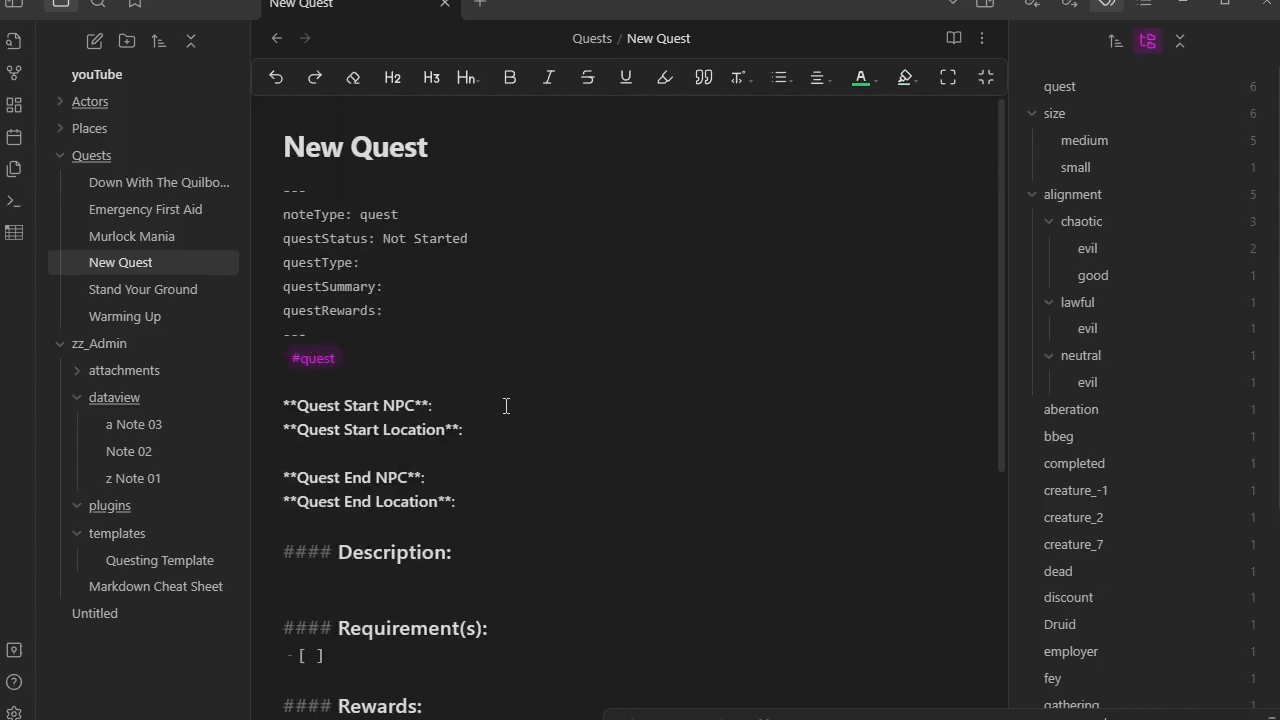
text(Belco)
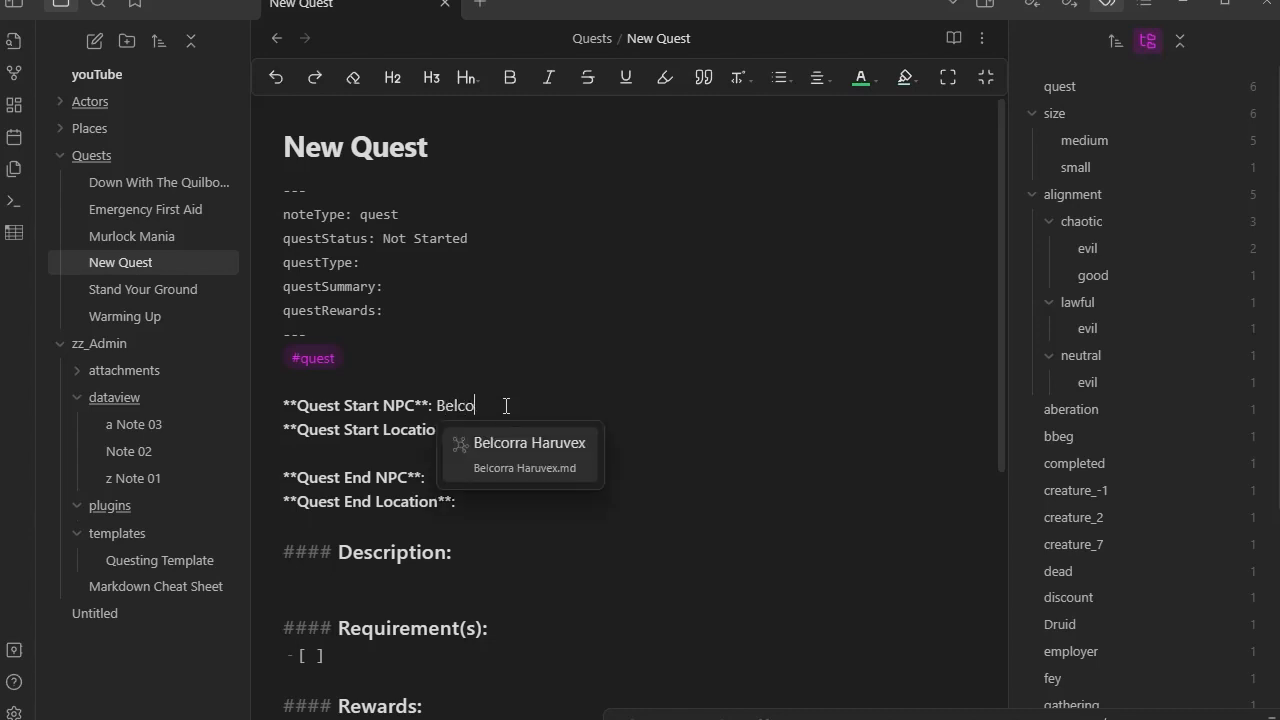
text(rra)
key(Escape)
Fill in Quest Start Location with a link to the Otari note, keeping the line unindented.
click(491, 431)
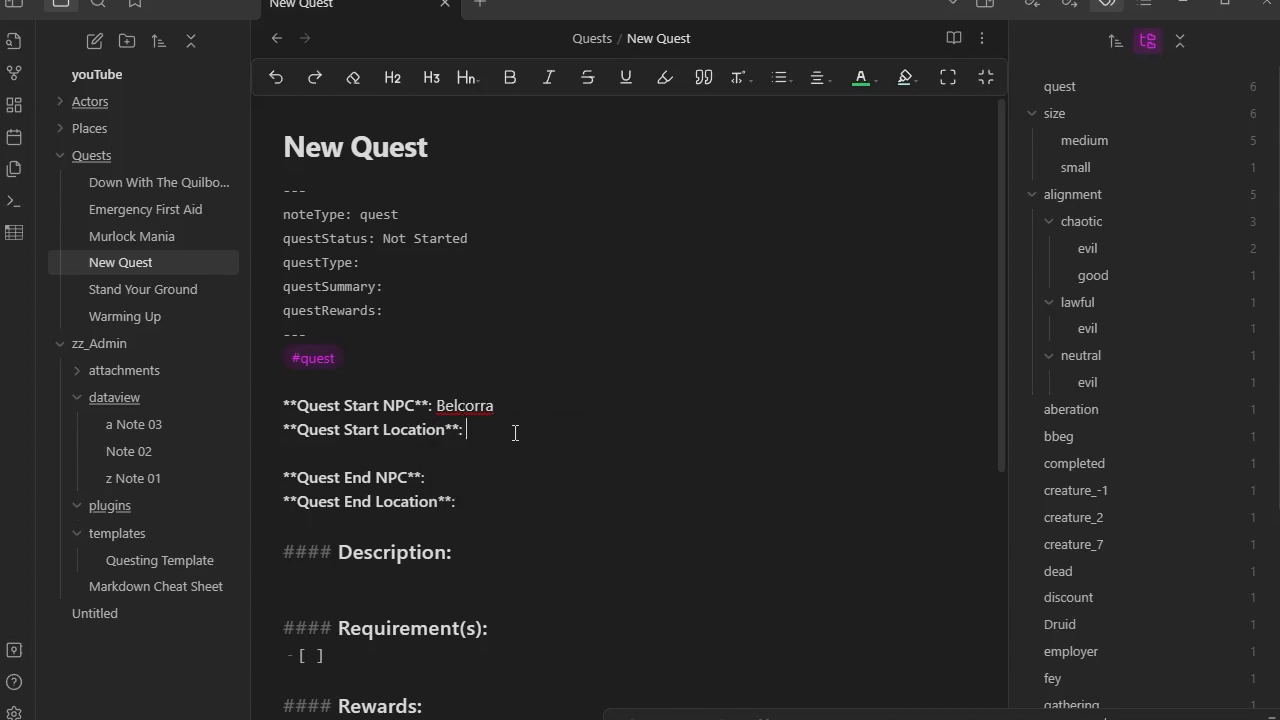
text(Ota)
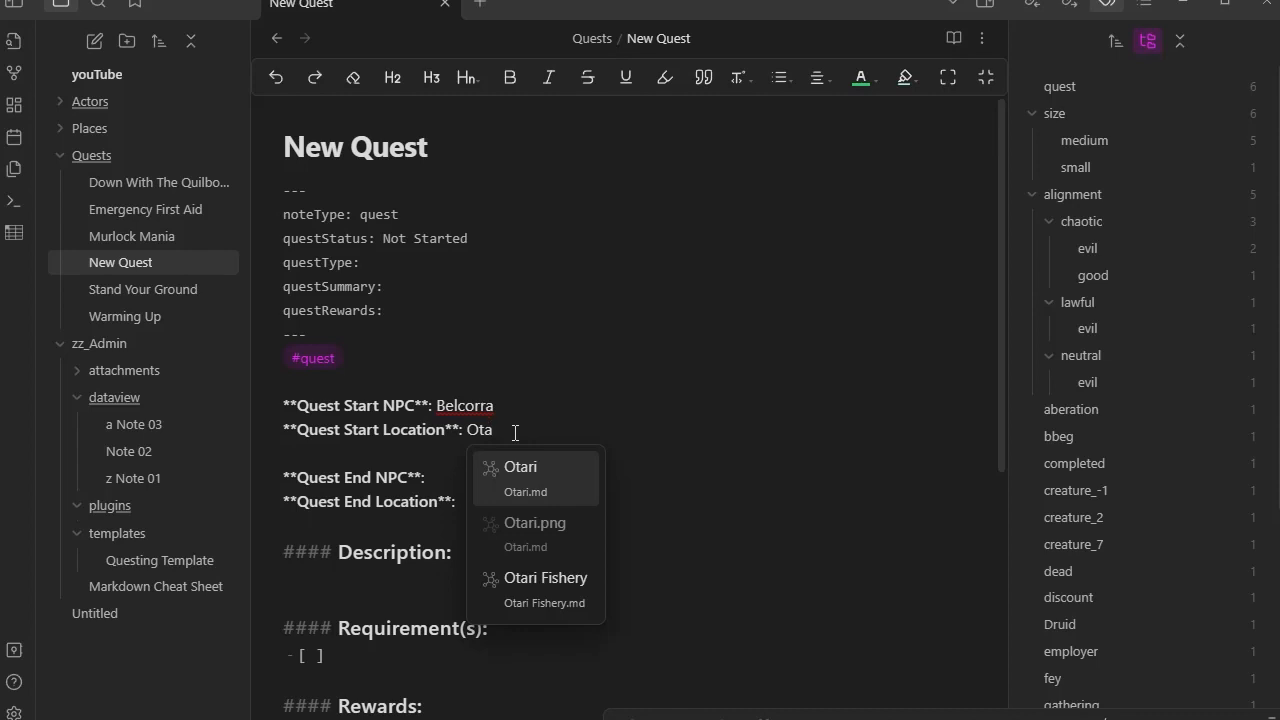
key(Tab)
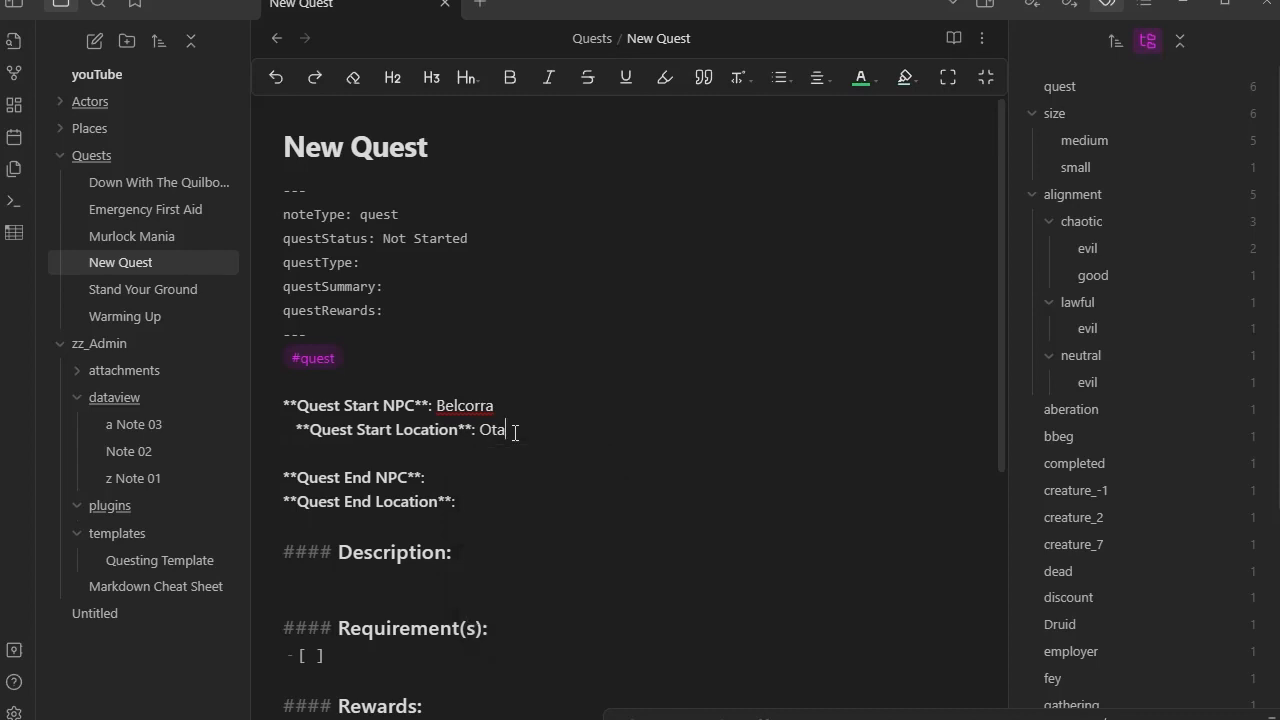
key(BackSpace)
click(302, 436)
key(BackSpace)
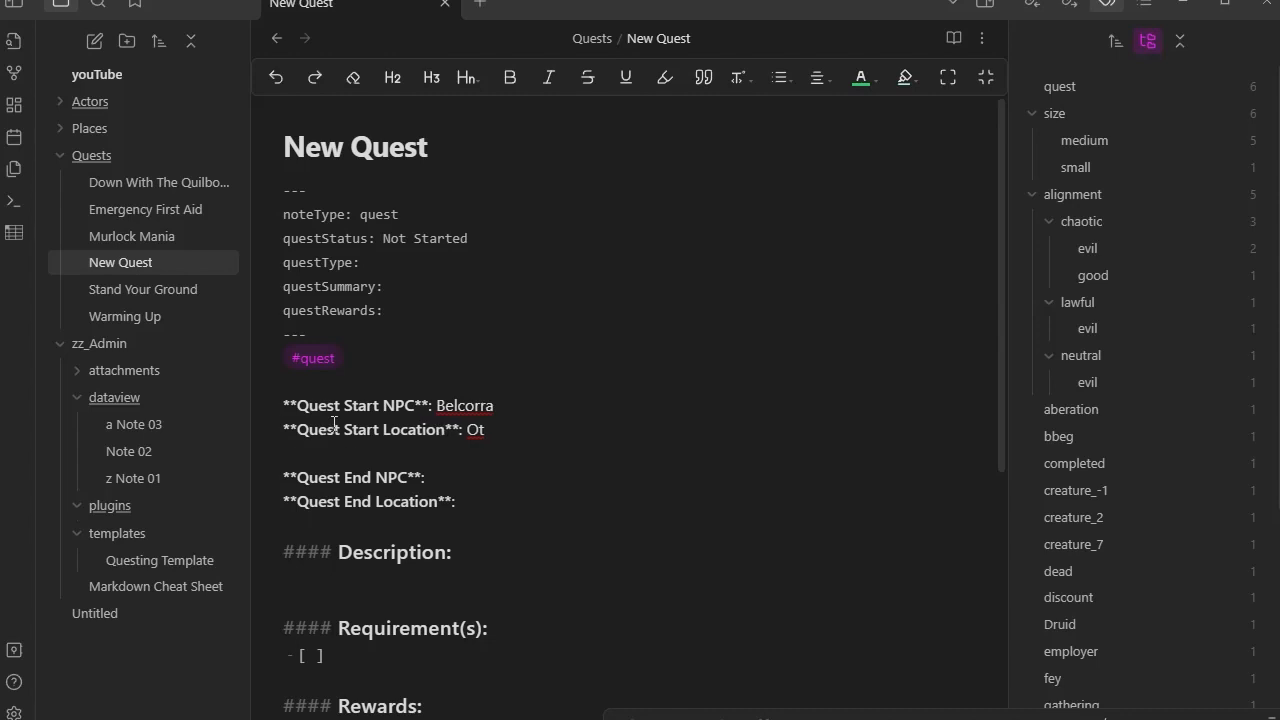
click(511, 430)
text(a)
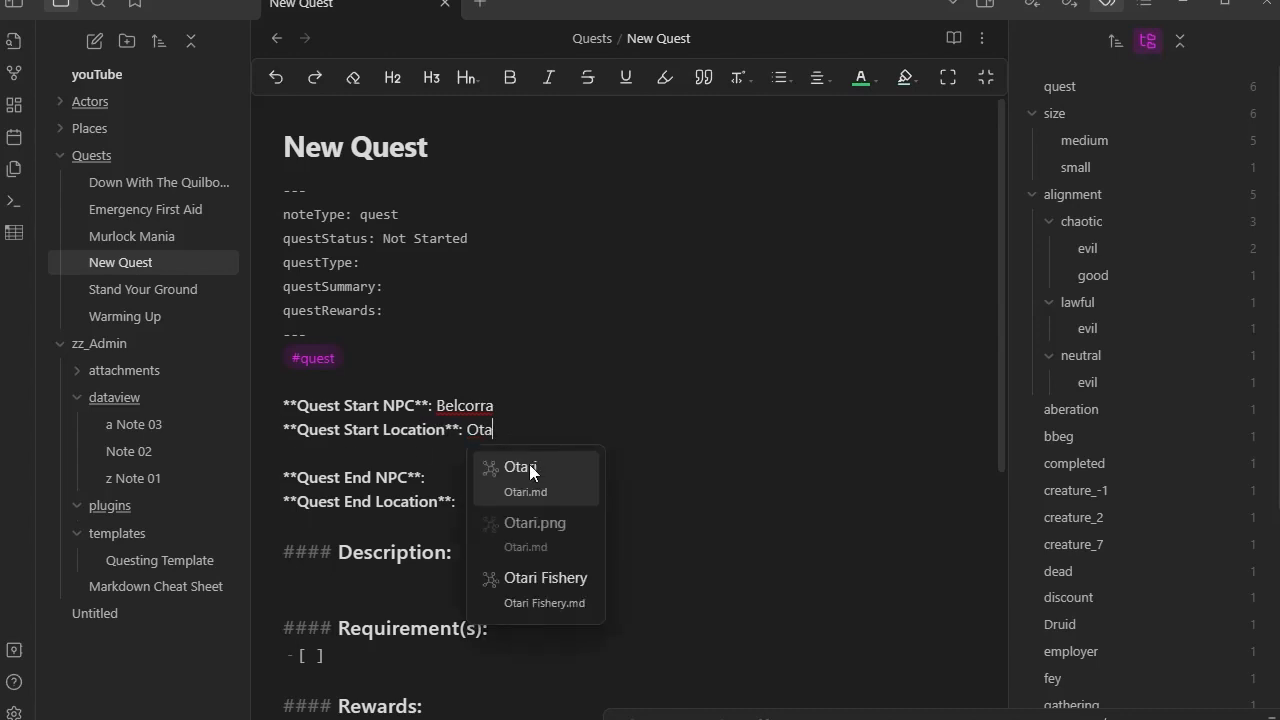
click(529, 464)
Replace the plain-text Quest Start NPC entry with a link to the Belcorra Haruvex note.
click(522, 408)
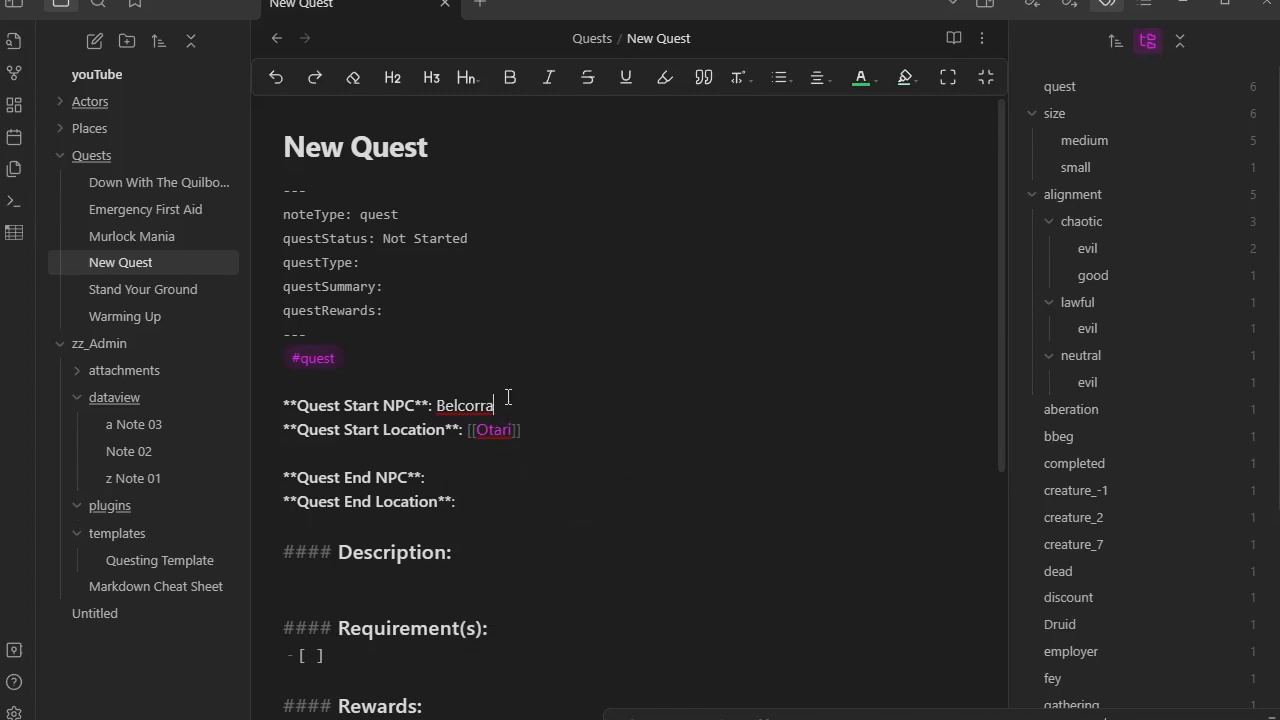
key(BackSpace)
key(BackSpace)
key(BackSpace)
key(BackSpace)
key(BackSpace)
key(BackSpace)
key(BackSpace)
key(BackSpace)
text(Bel)
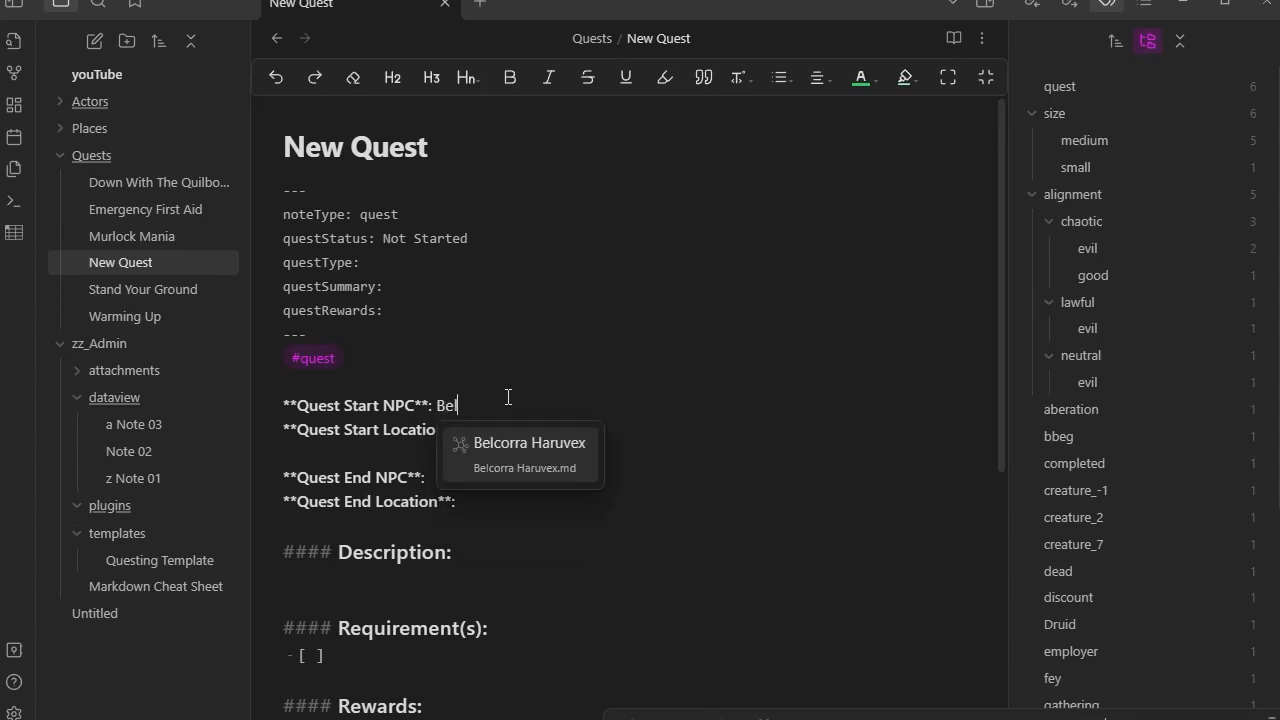
click(555, 478)
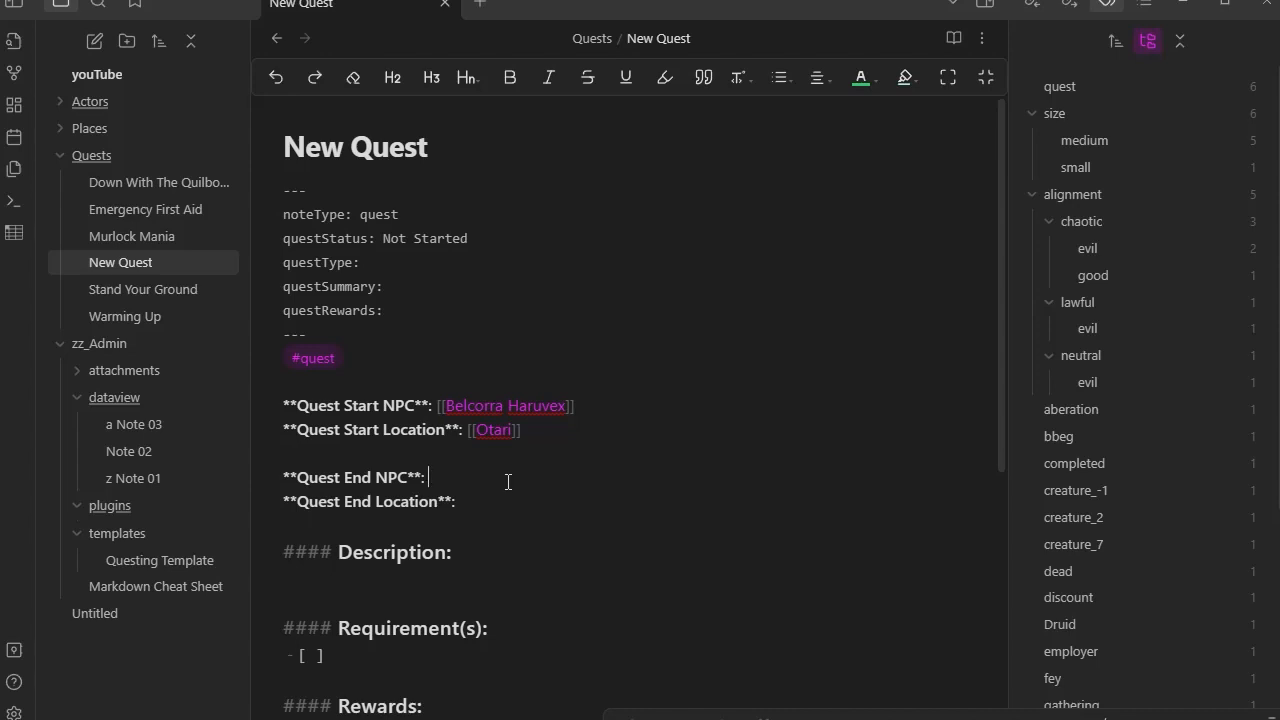
Fill in Quest End NPC in the New Quest note with a link to the Wrin Sivinxi note from the NPCs folder.
text([[)
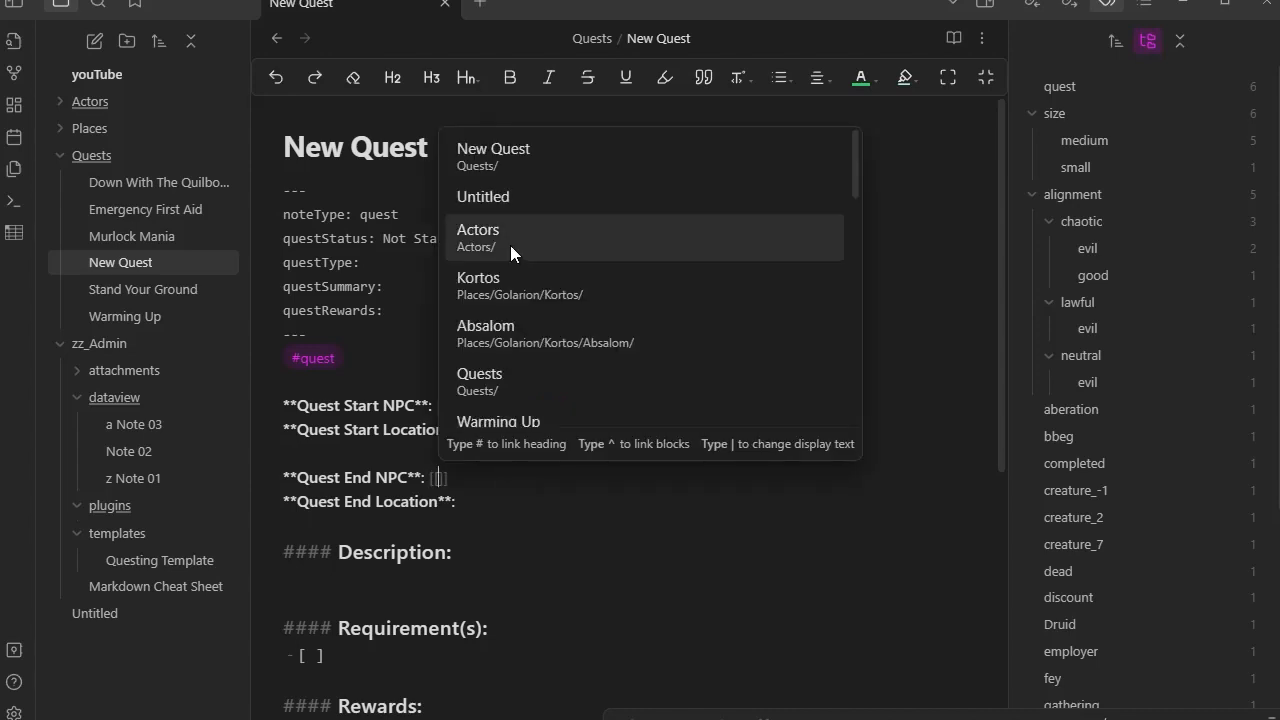
click(496, 242)
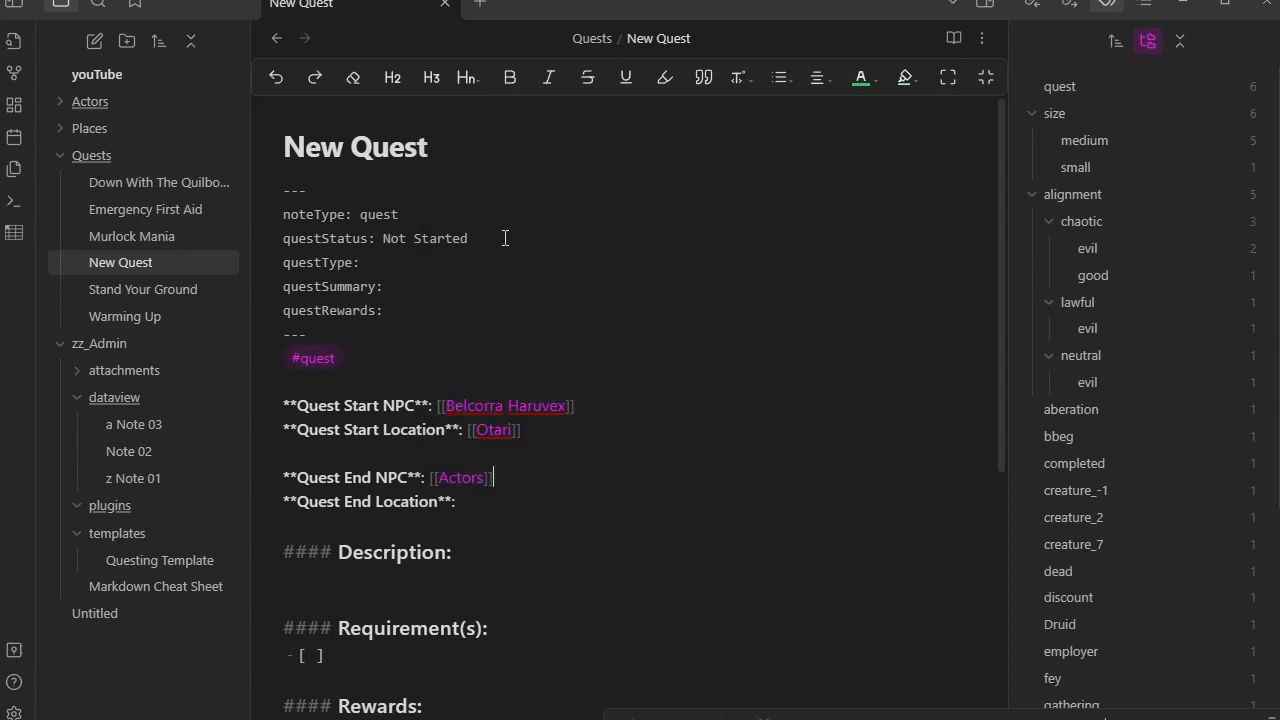
click(64, 102)
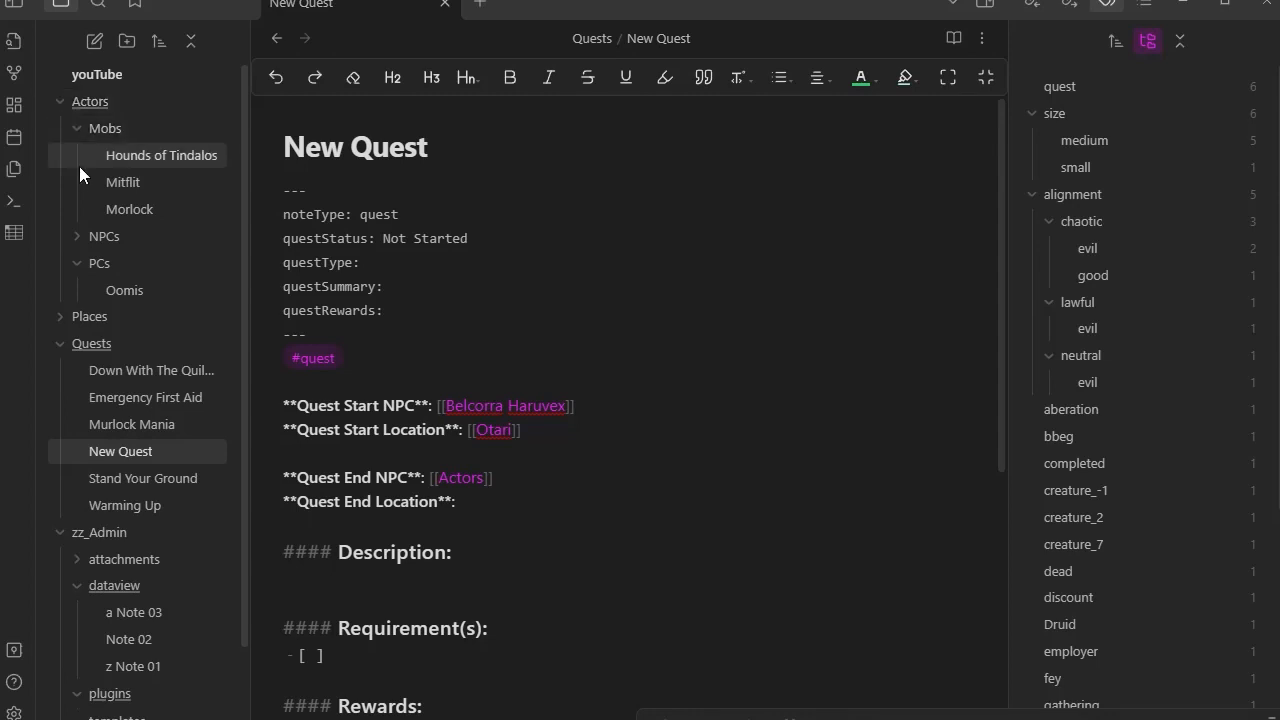
click(75, 236)
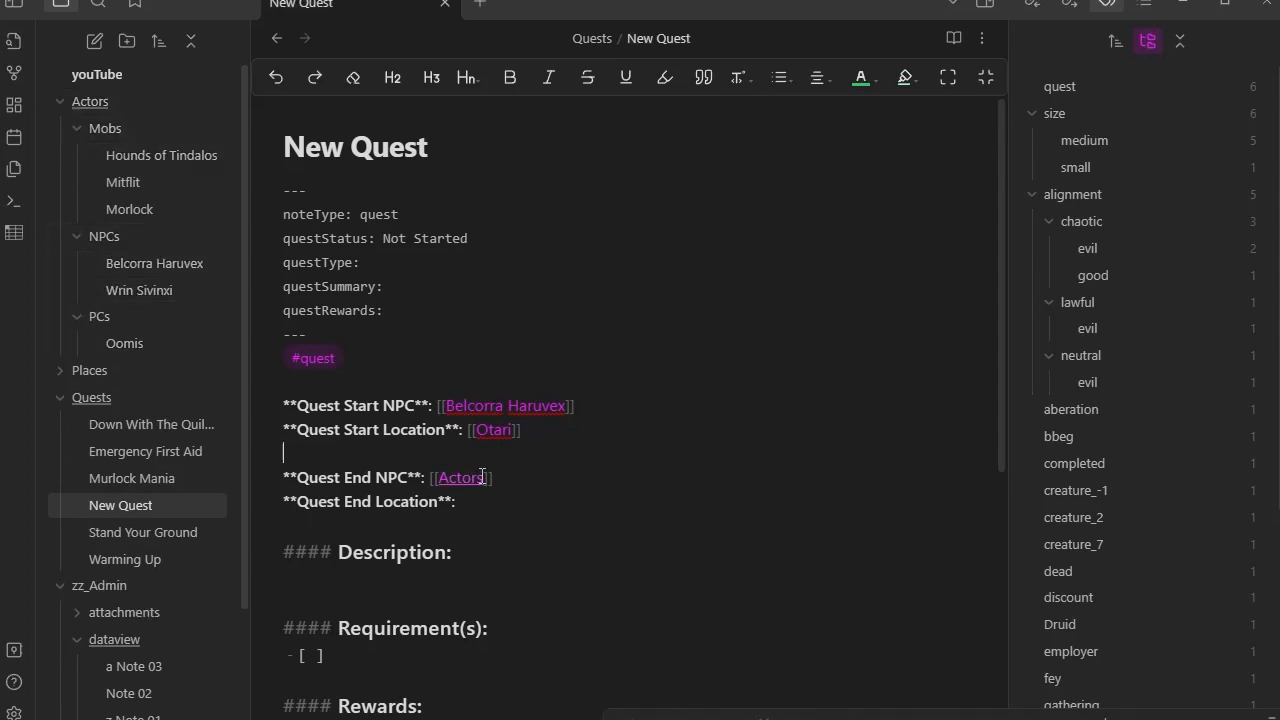
double_click(446, 466)
drag(446, 466, 434, 464)
text(Wrin)
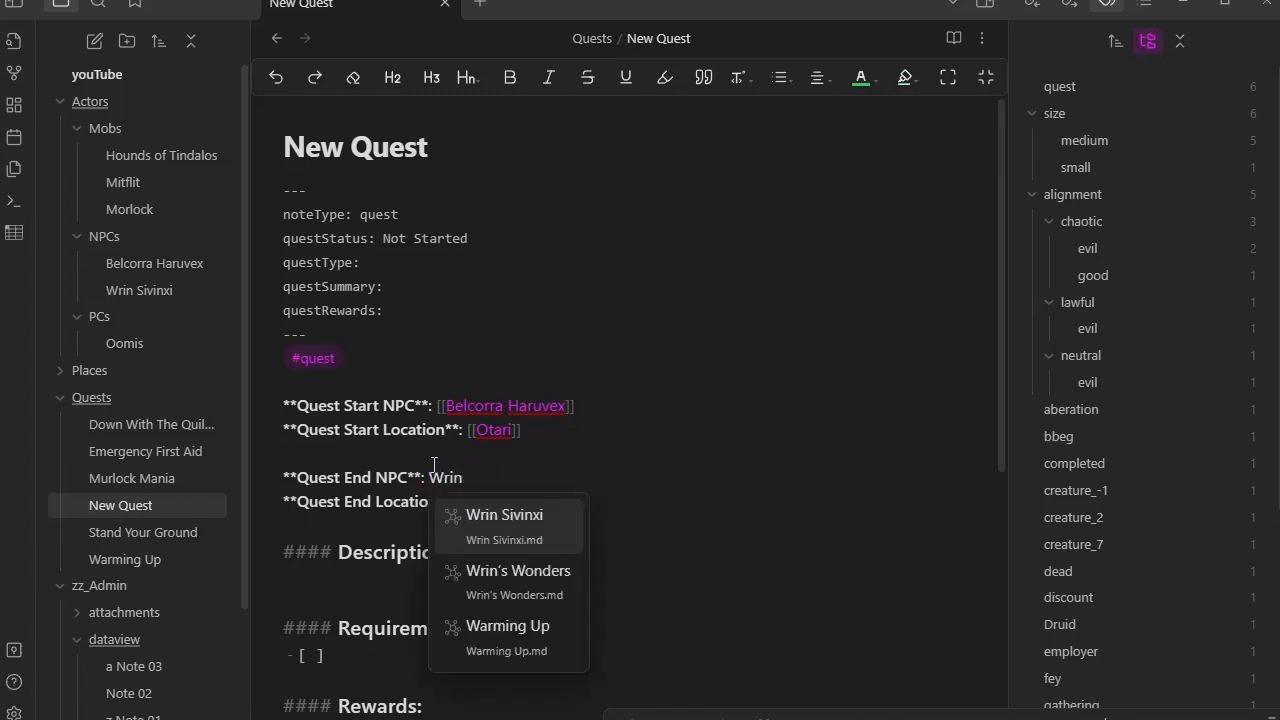
click(506, 520)
Fill in Quest End Location with a link to the Kortos note.
click(491, 502)
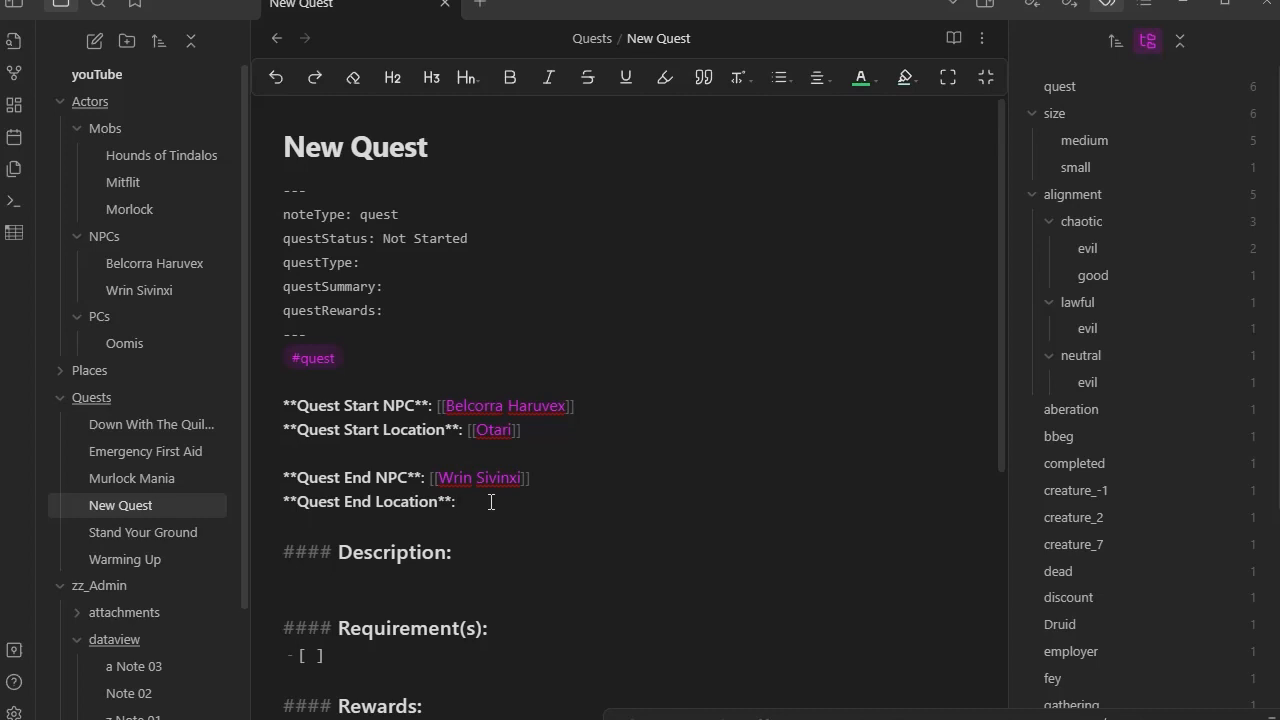
text(gau)
key(BackSpace)
key(BackSpace)
key(BackSpace)
text(kor)
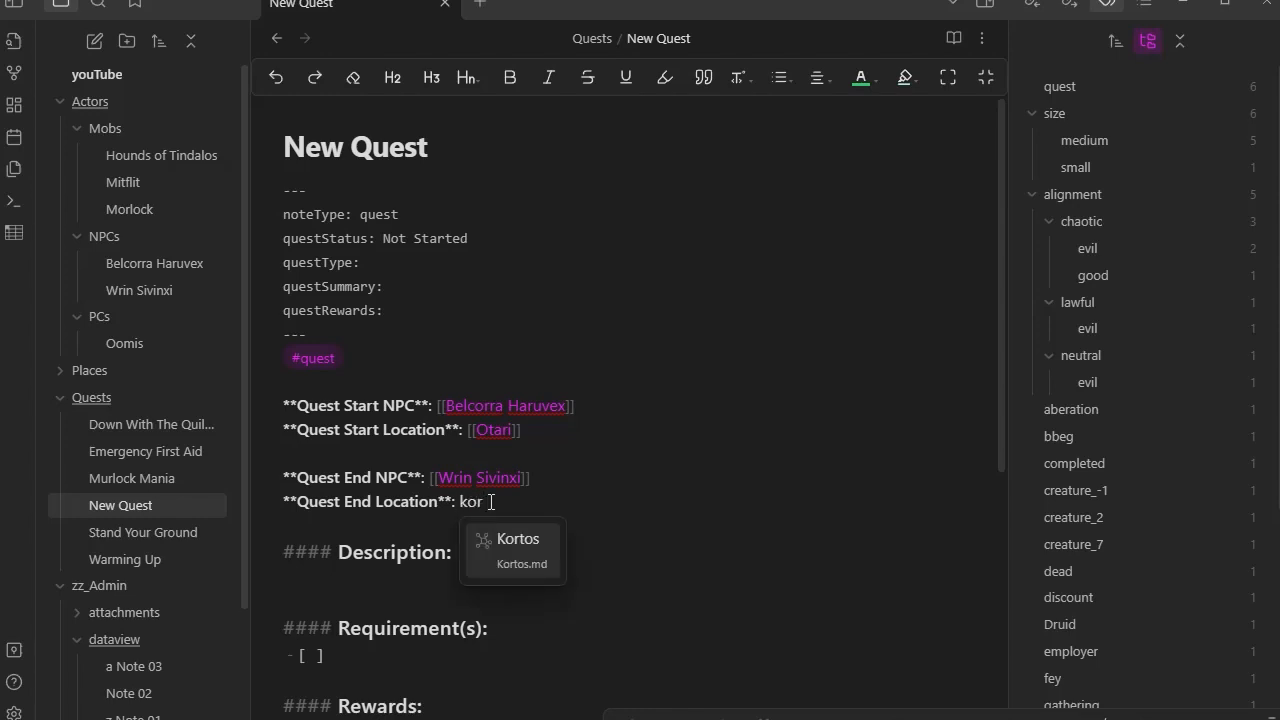
click(529, 551)
click(338, 577)
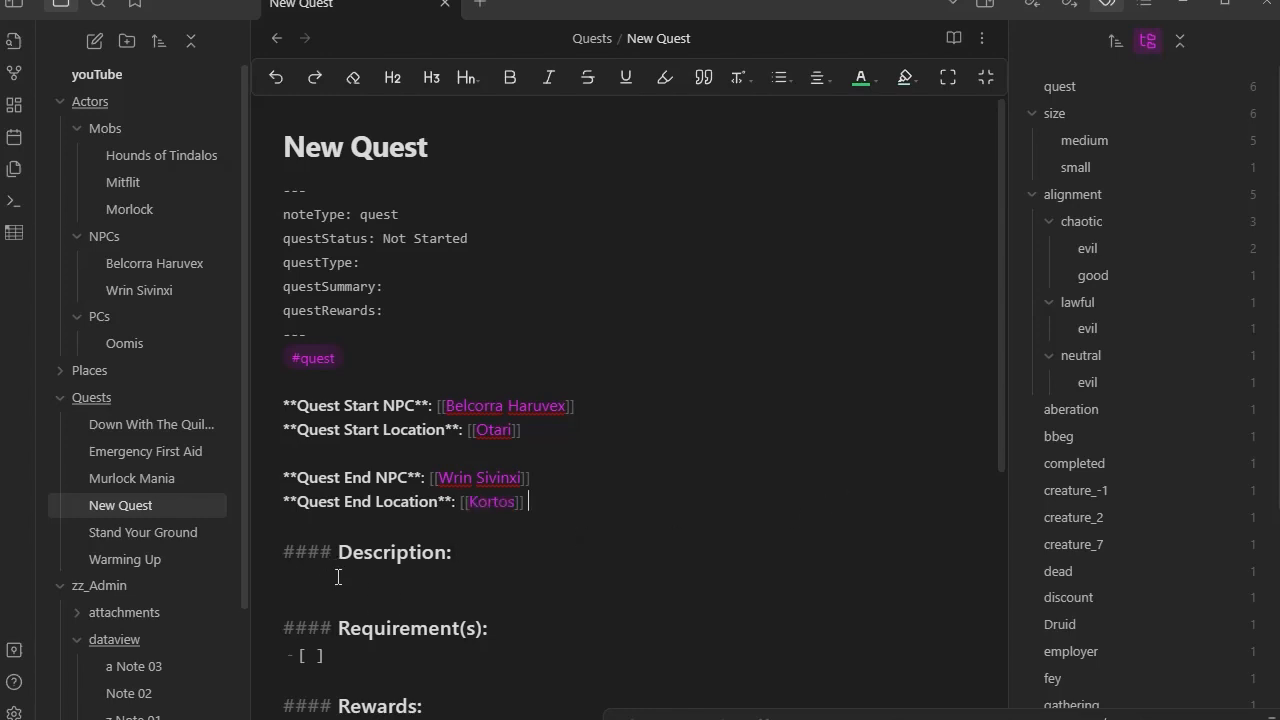
scroll(580, 354, down, 5)
scroll(586, 434, up, 5)
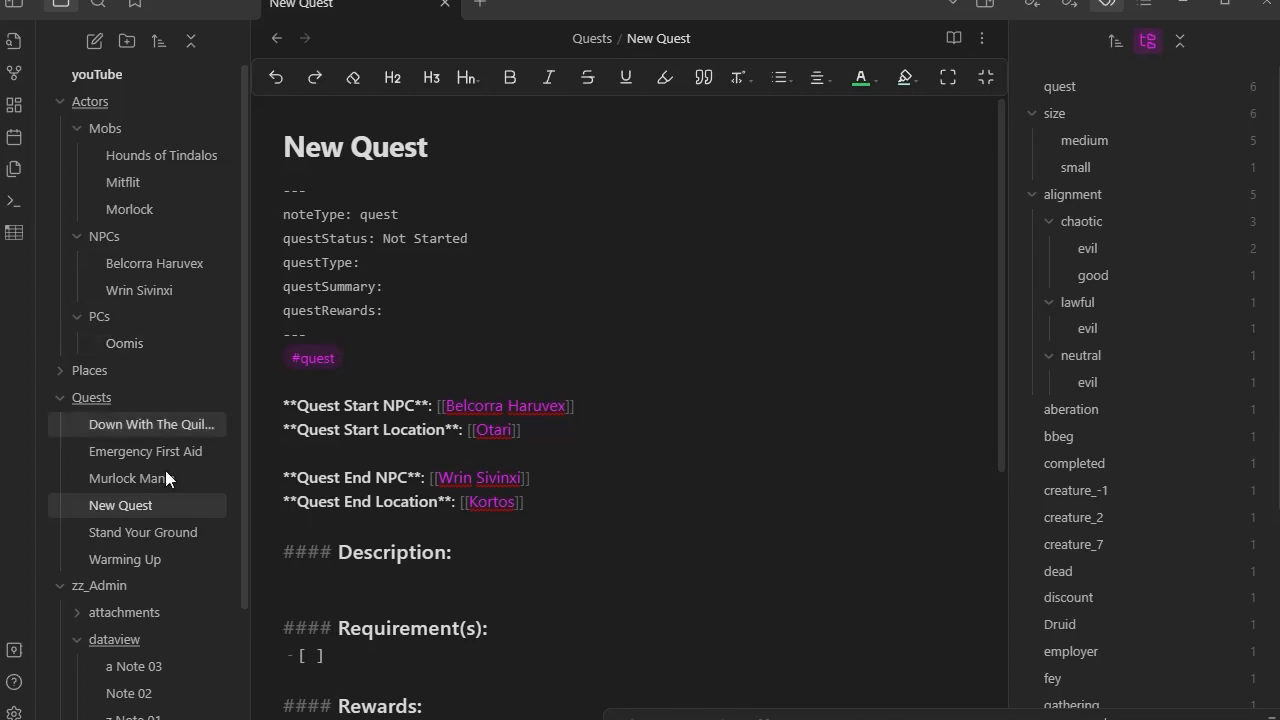
Open the Quests folder note and add the line FROM "Quests" below LIST in the Quests In Progress query.
click(97, 397)
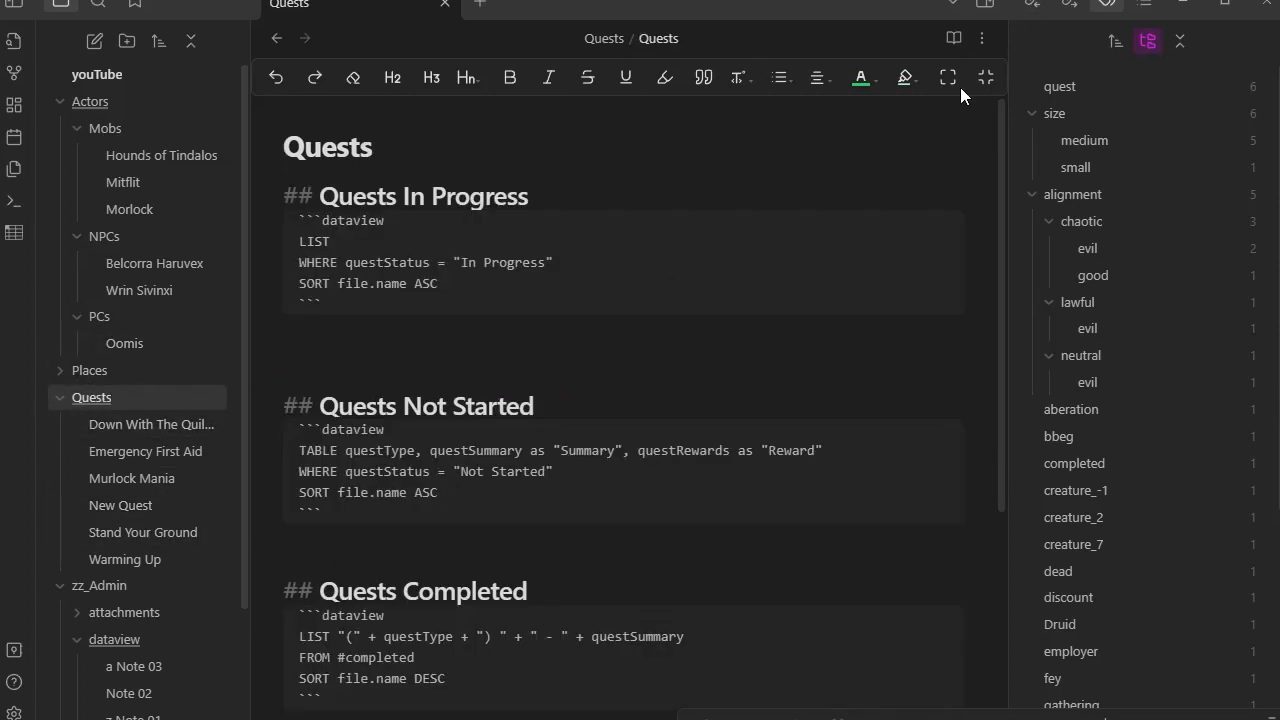
scroll(384, 251, down, 2)
scroll(340, 230, up, 2)
click(352, 241)
key(Return)
text(FORM)
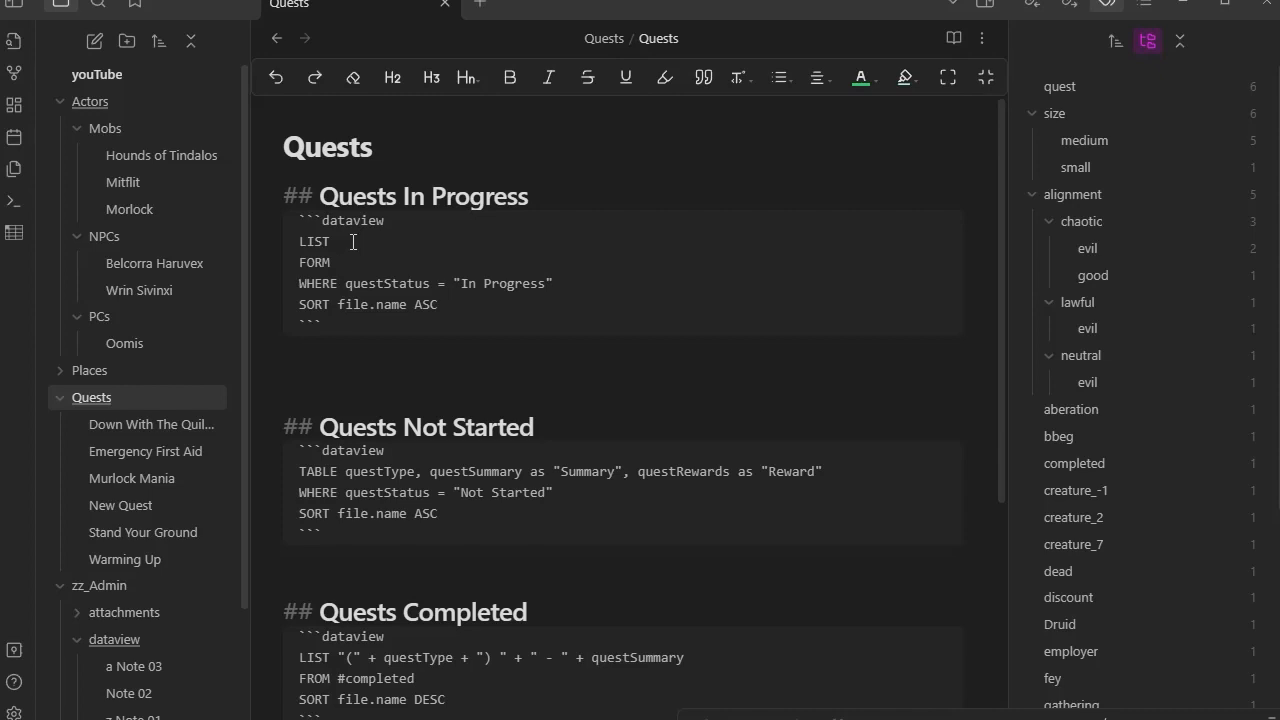
key(BackSpace)
key(BackSpace)
key(BackSpace)
text(ROM)
text("Quests)
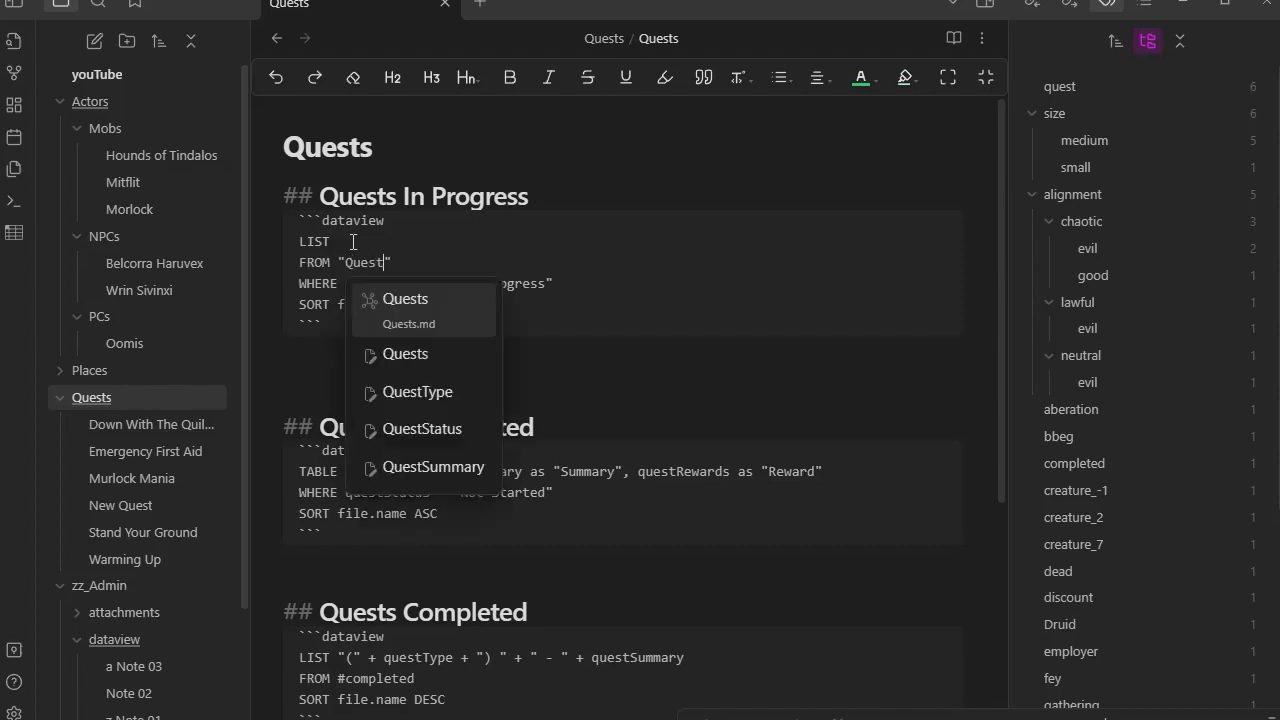
text(")
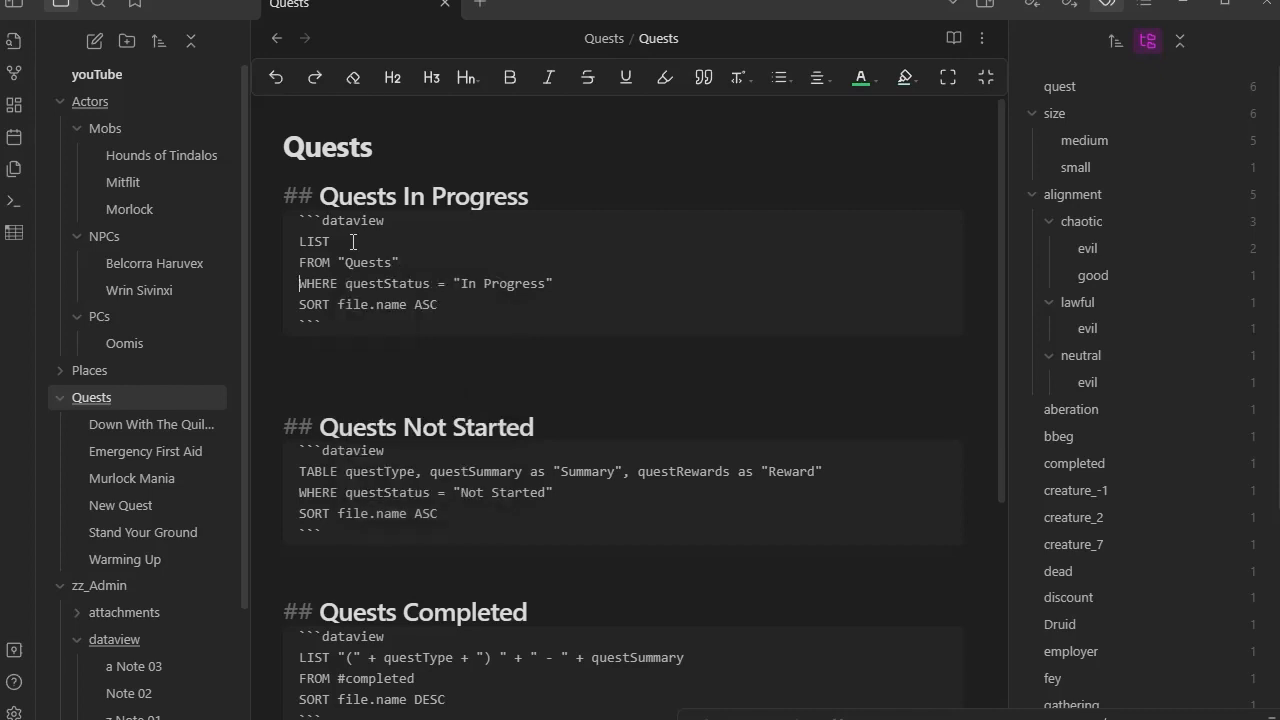
Copy the FROM "Quests" line into the Quests Not Started query, directly below its TABLE line.
drag(404, 260, 344, 237)
key(ctrl+c)
click(338, 240)
click(335, 245)
click(415, 257)
click(836, 467)
key(ctrl+v)
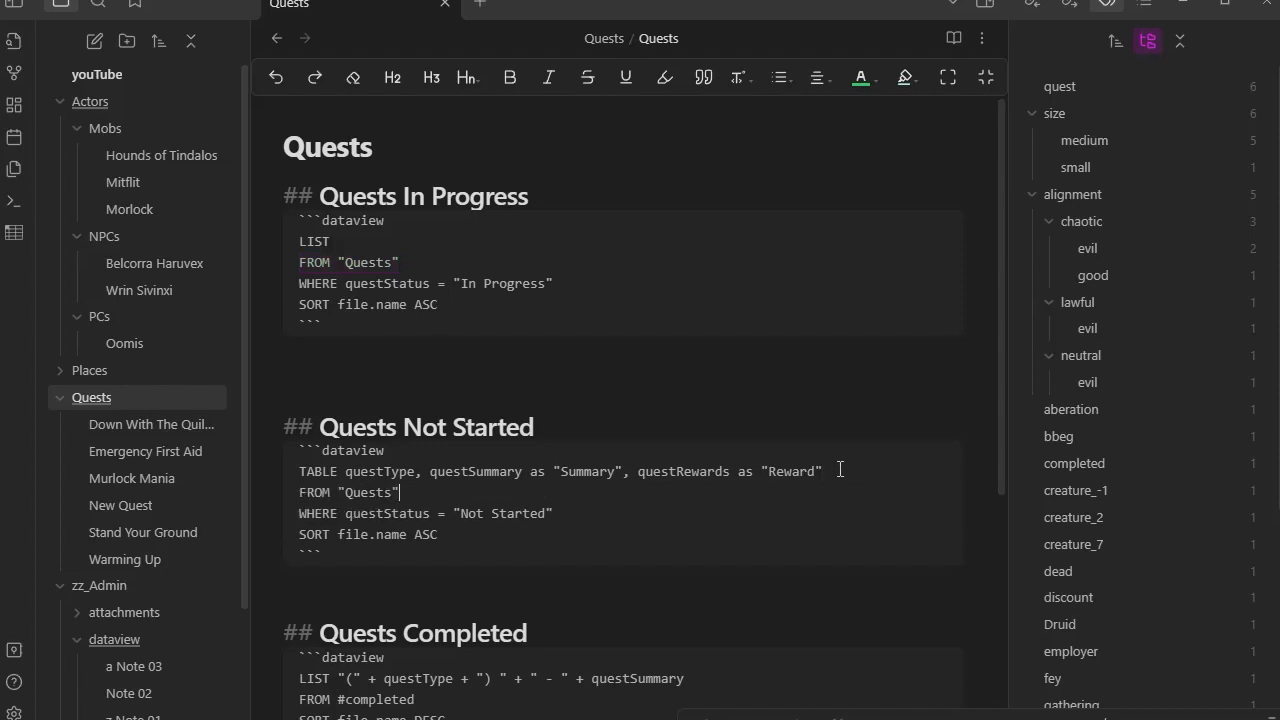
Try to add FROM "Quests" to the Quests Completed query and change its #completed line to WHERE #completed.
scroll(836, 467, down, 2)
click(720, 483)
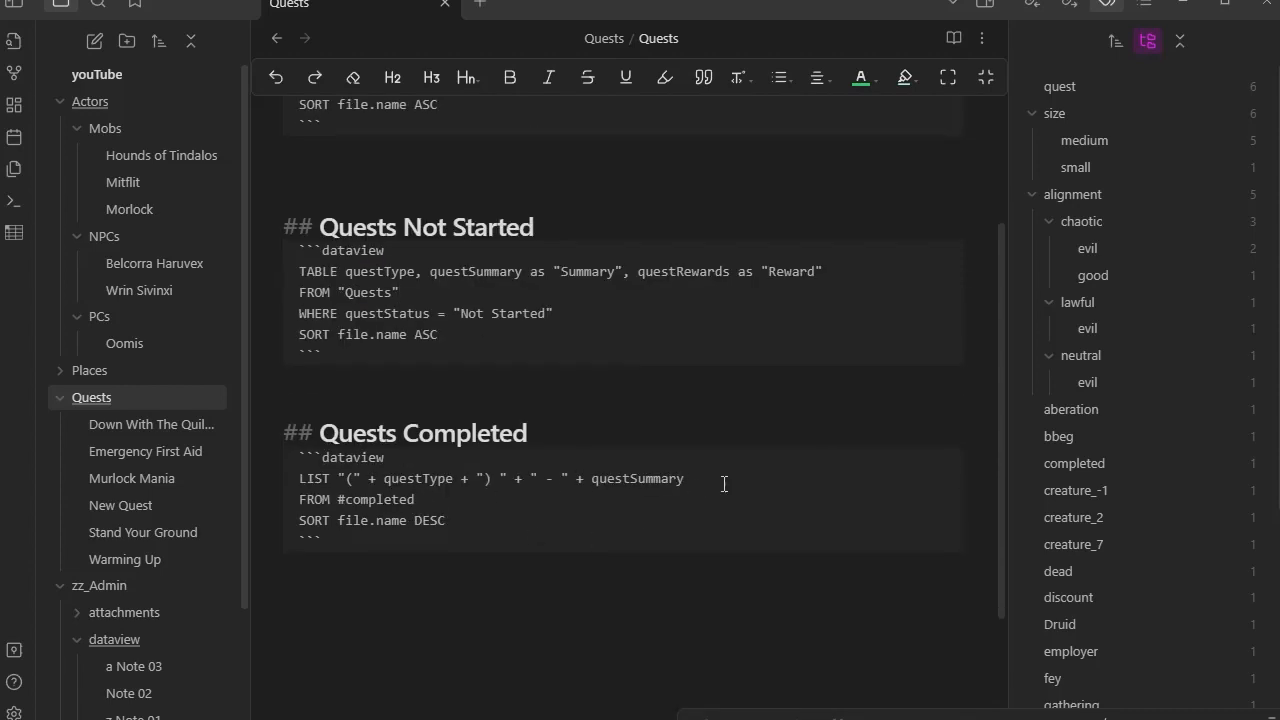
key(ctrl+v)
scroll(740, 497, up, 1)
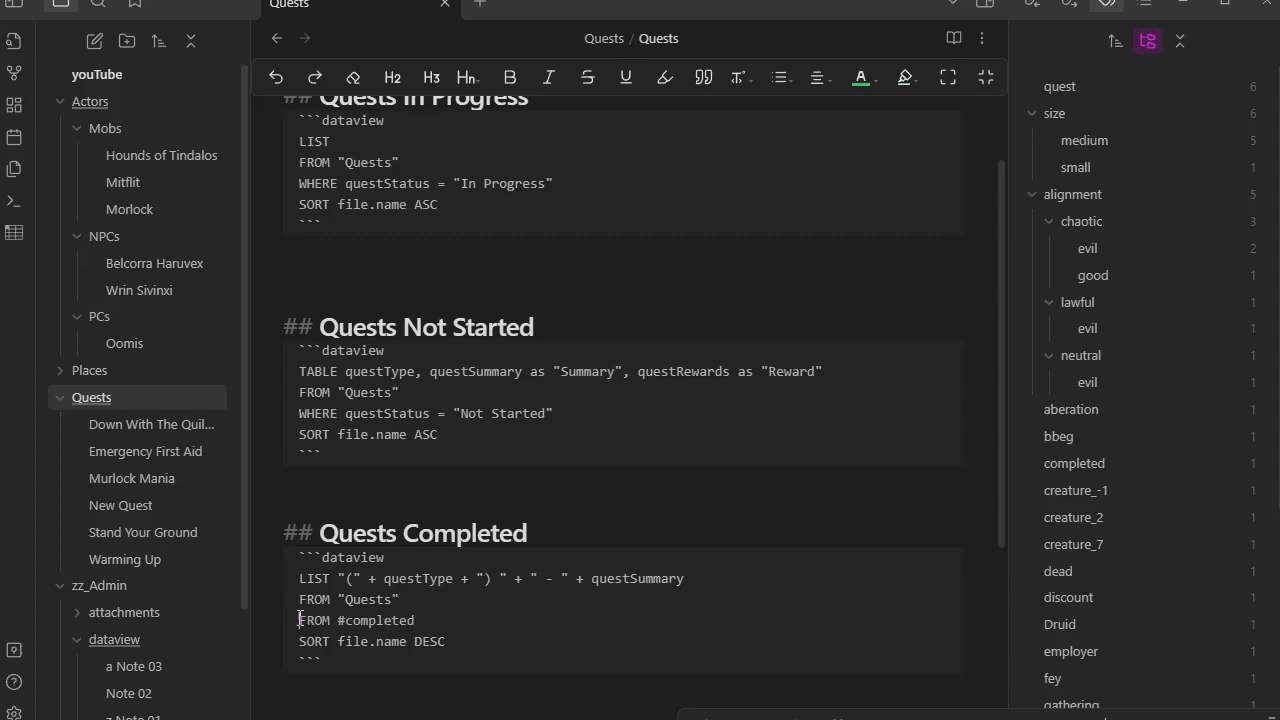
drag(298, 620, 333, 620)
text(WHERE)
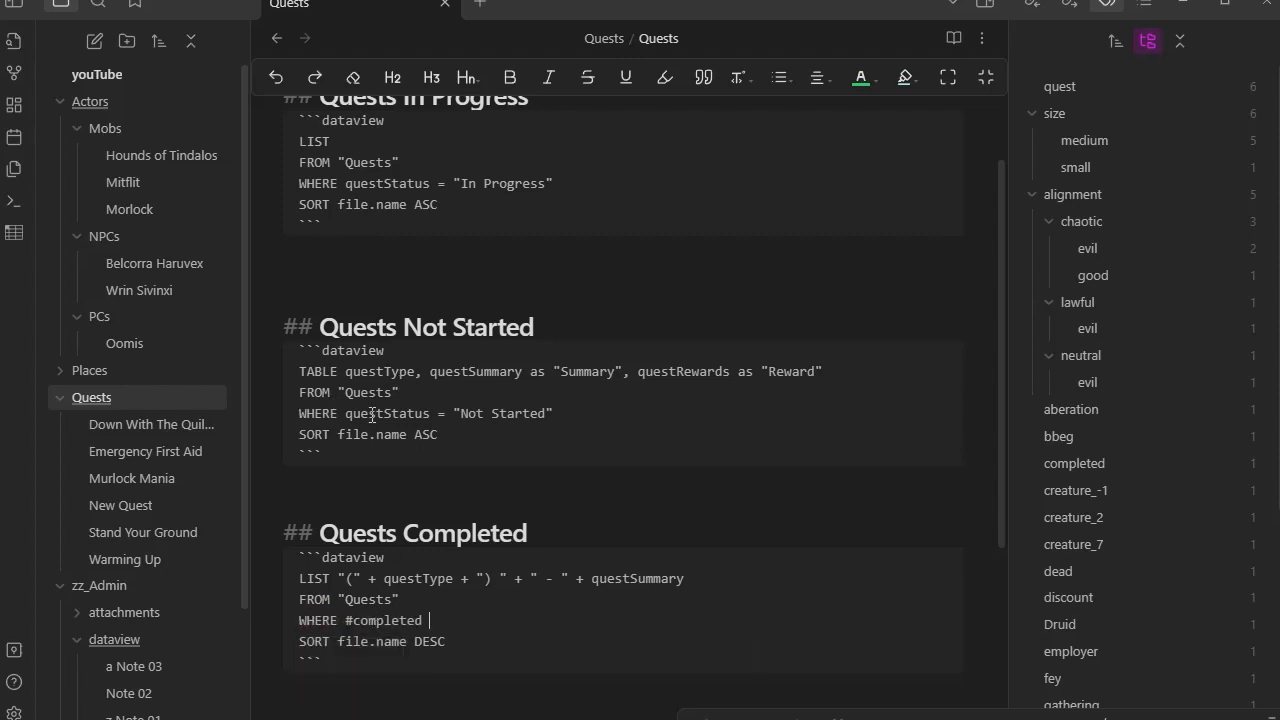
Check the three quest queries in reading view and preview a listed quest.
scroll(703, 524, up, 2)
scroll(703, 524, down, 2)
click(954, 39)
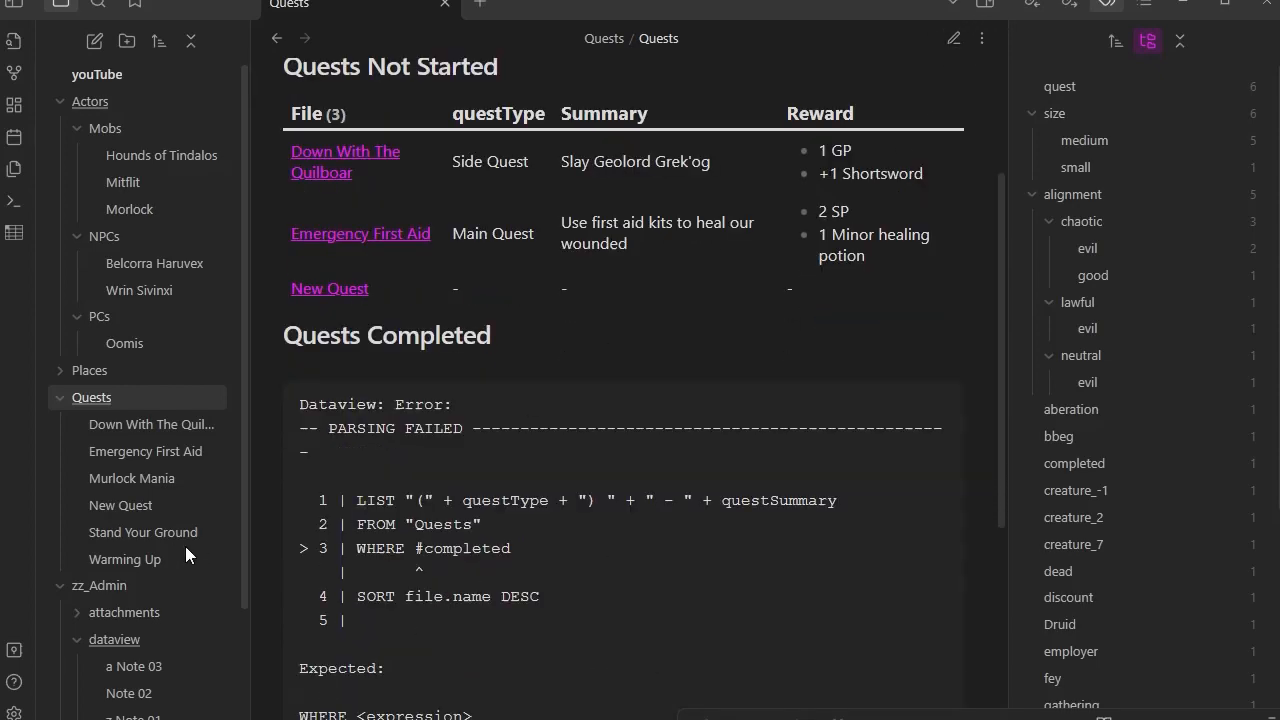
scroll(594, 565, up, 3)
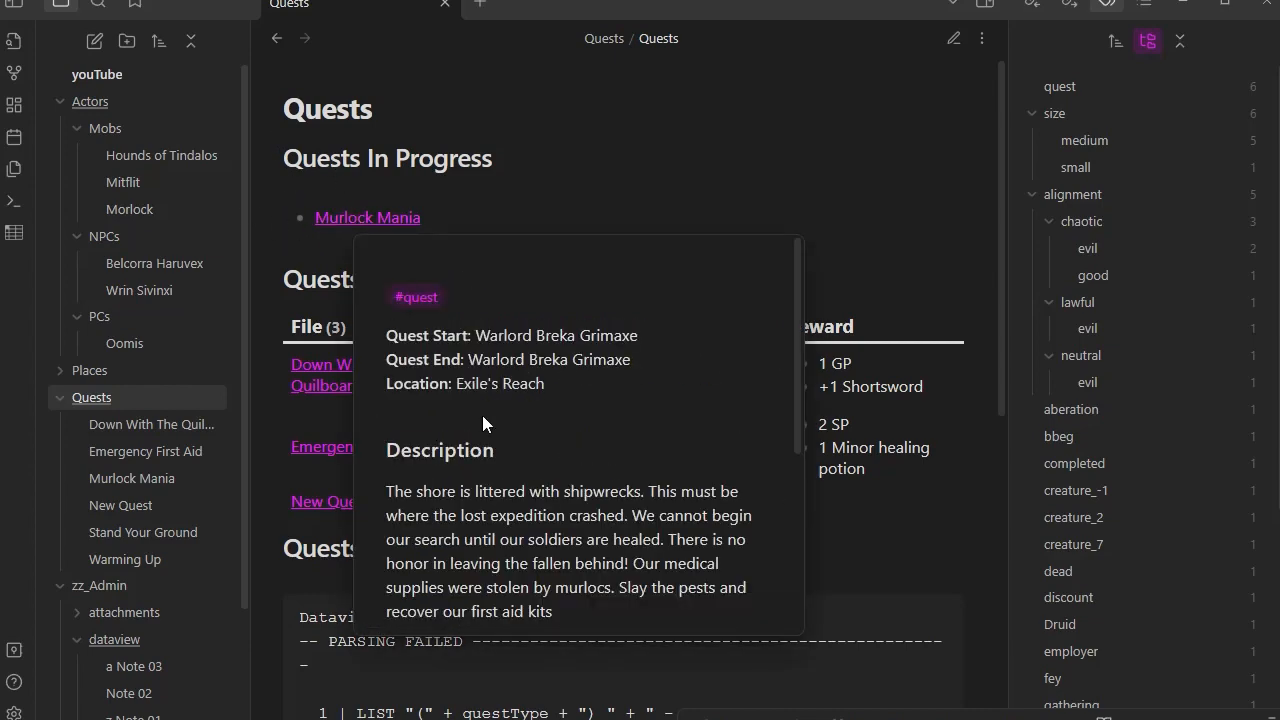
mouse_move(323, 383)
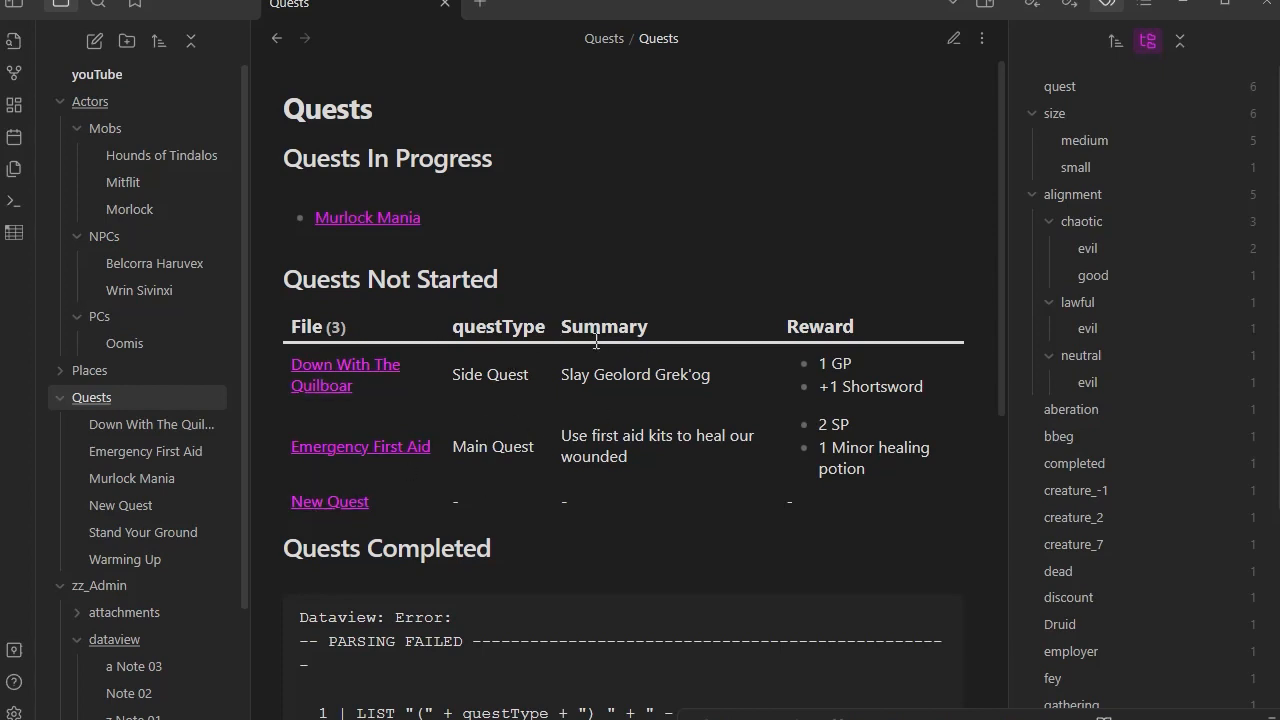
Restore FROM #completed in the Quests Completed query and remove its FROM "Quests" line.
click(956, 44)
scroll(597, 485, down, 3)
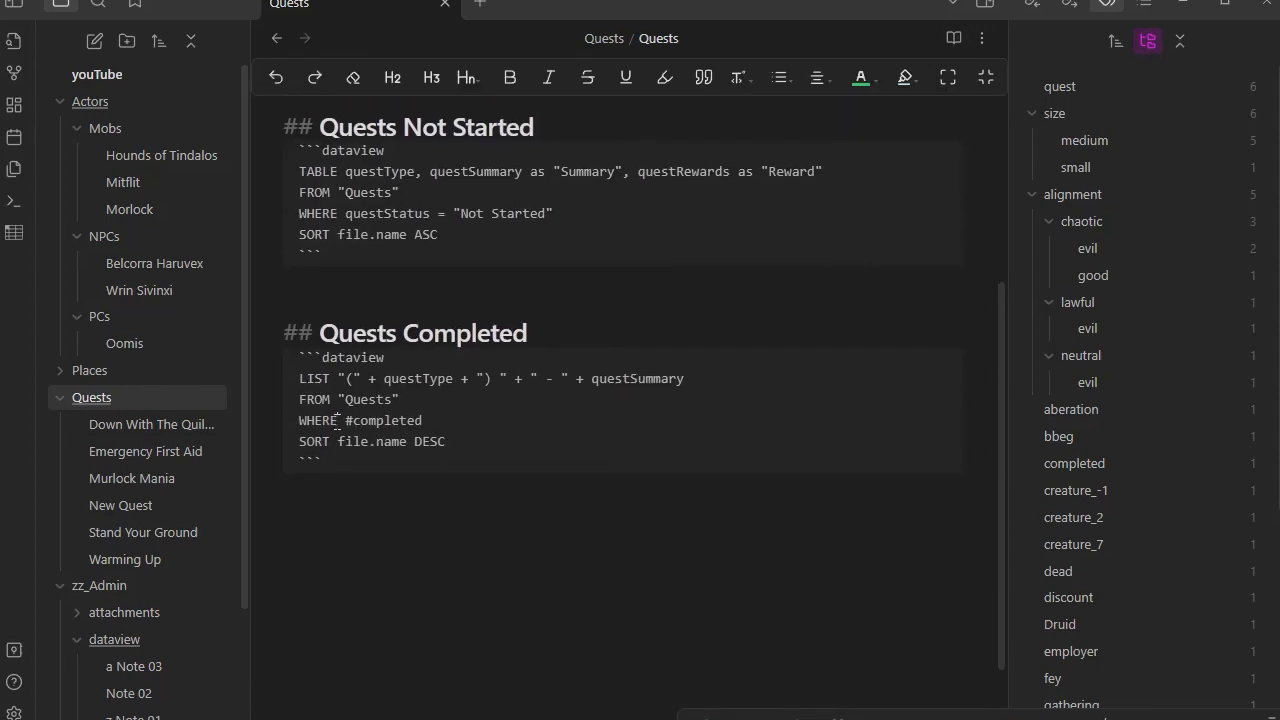
drag(337, 421, 300, 421)
text(FORM)
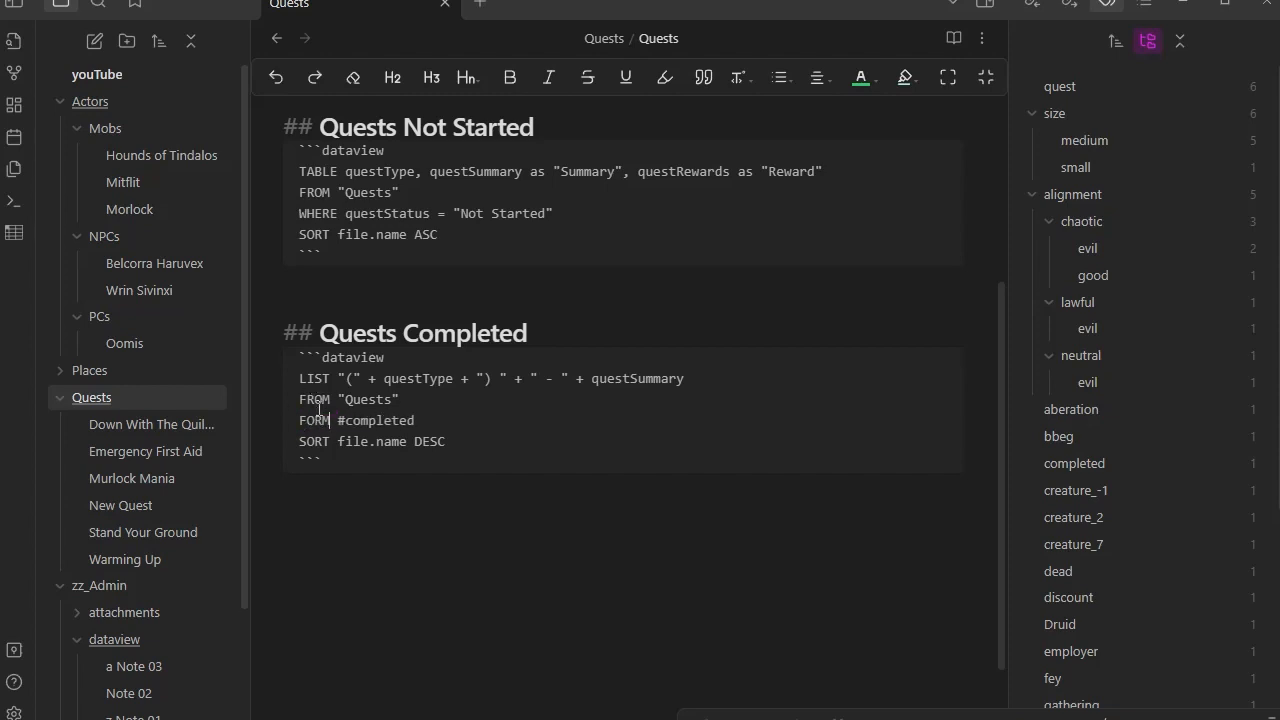
key(BackSpace)
key(BackSpace)
key(BackSpace)
text(ROM)
drag(298, 399, 408, 401)
key(BackSpace)
key(Delete)
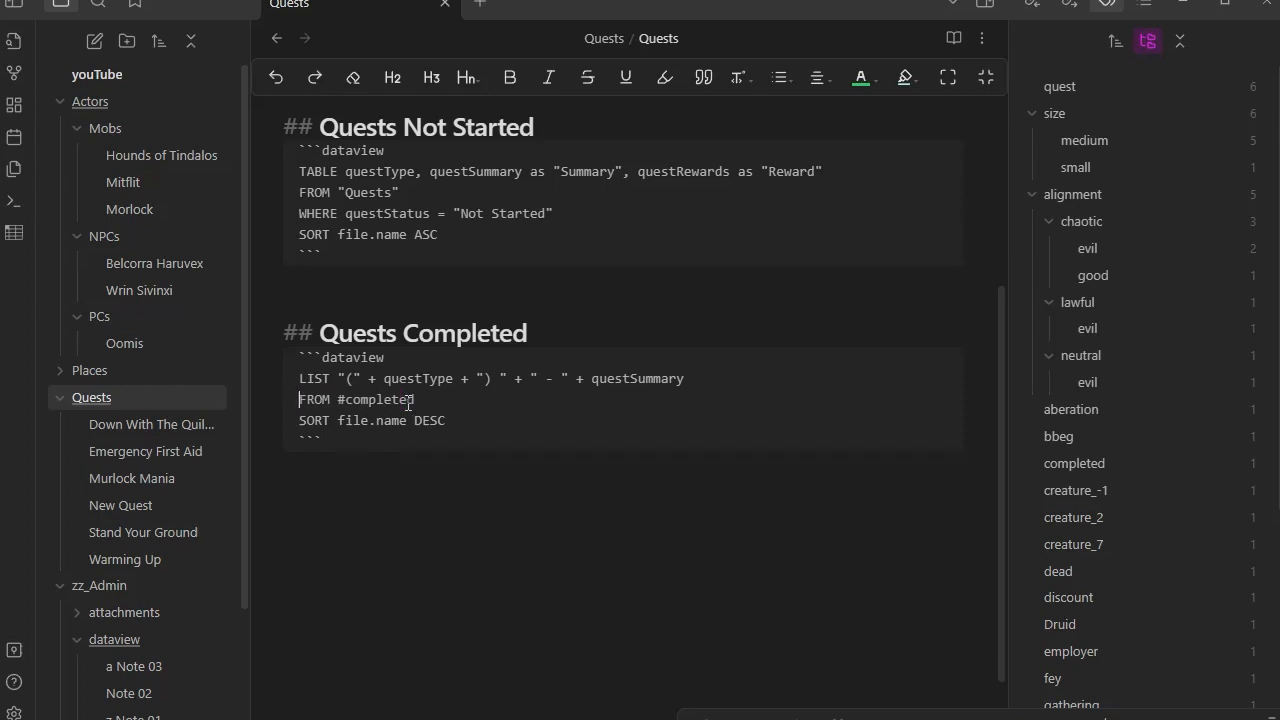
Review the rendered Quests In Progress, Not Started and Completed lists in reading view.
click(953, 38)
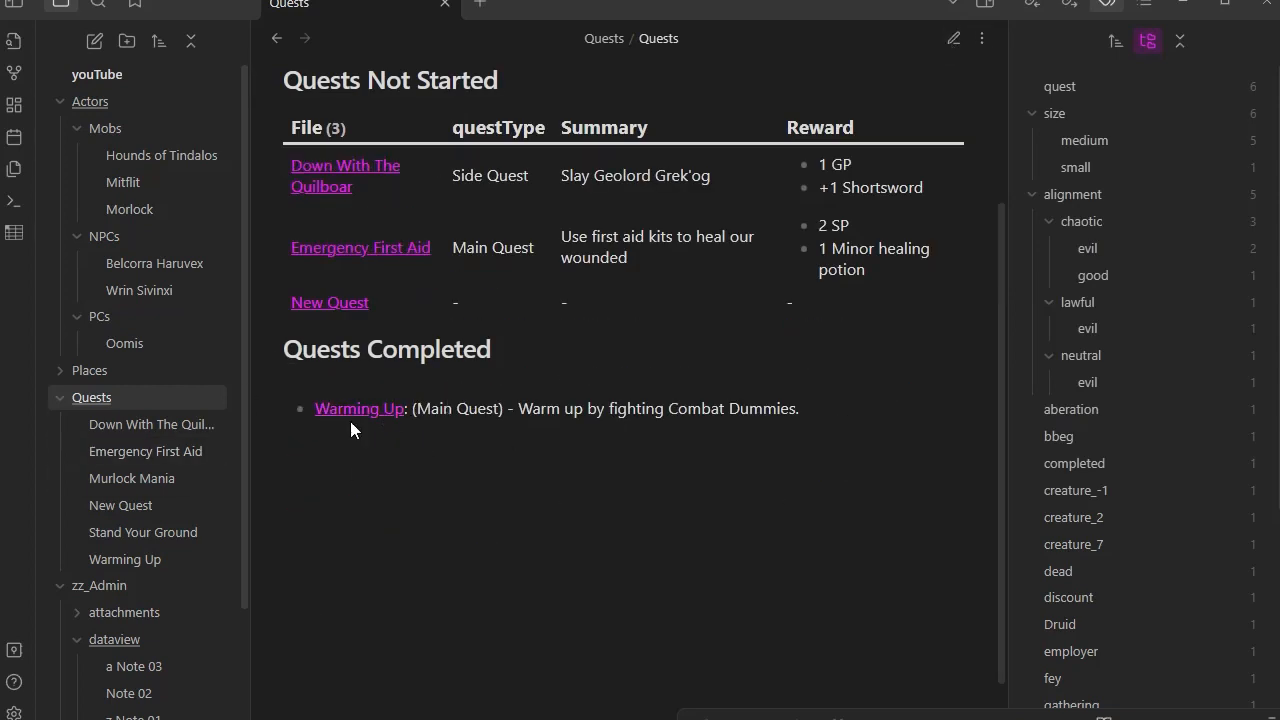
scroll(431, 411, up, 2)
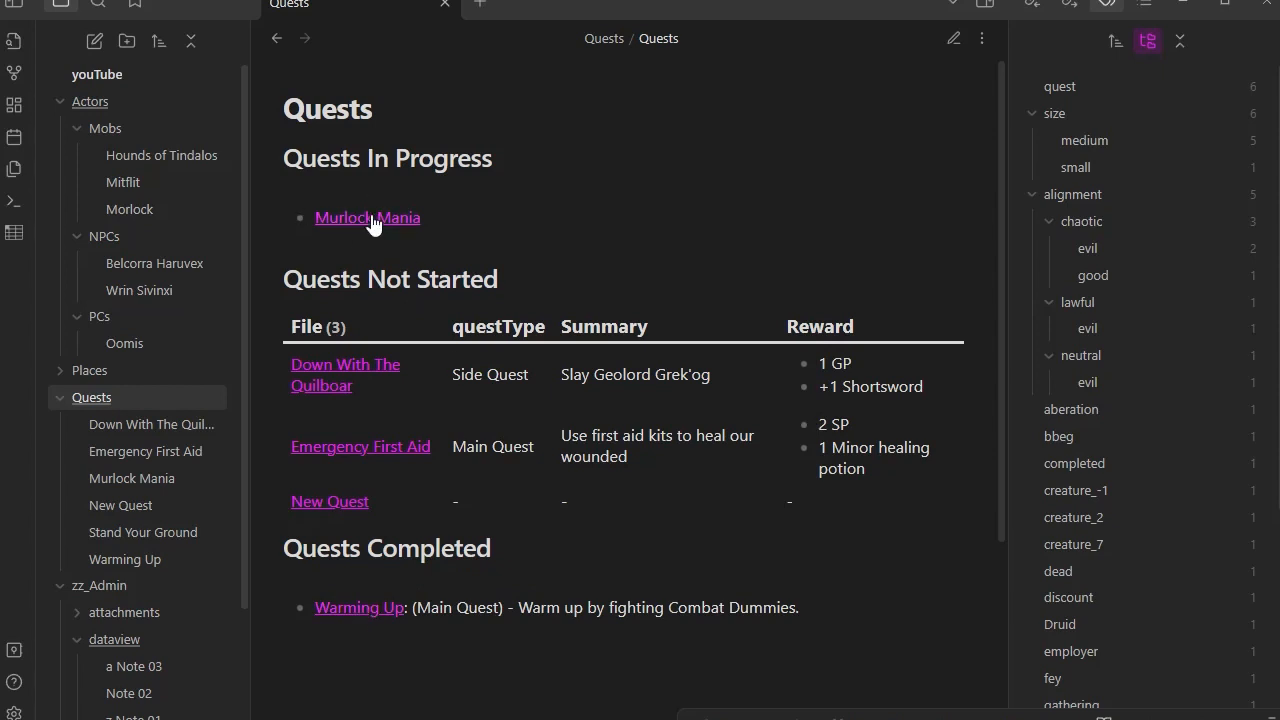
mouse_move(360, 218)
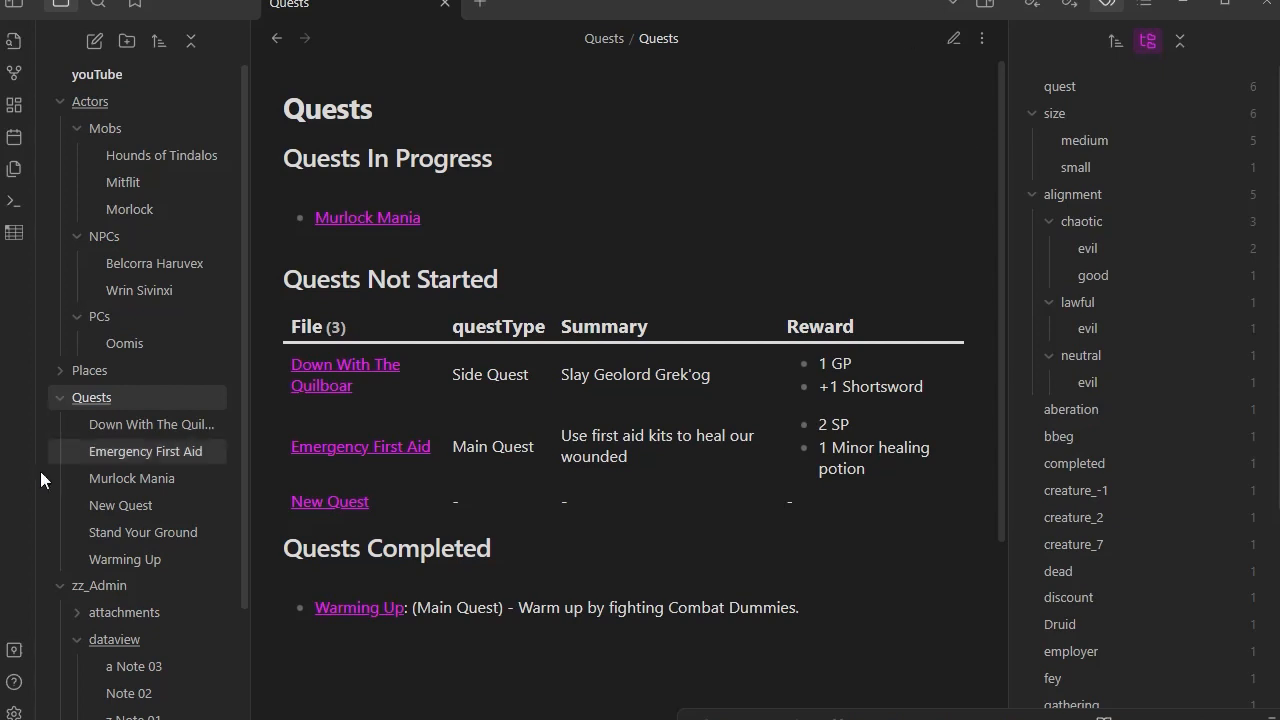
Collapse the Quests and dataview folders in the file tree.
click(60, 398)
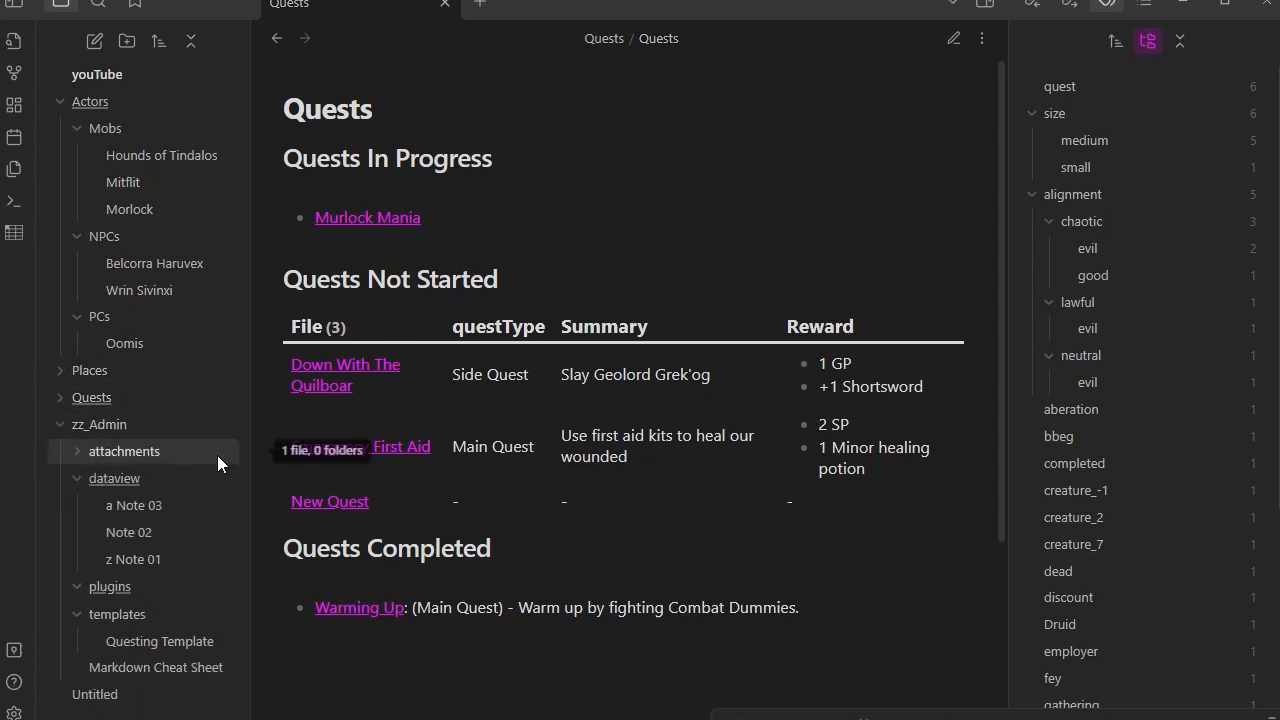
click(80, 478)
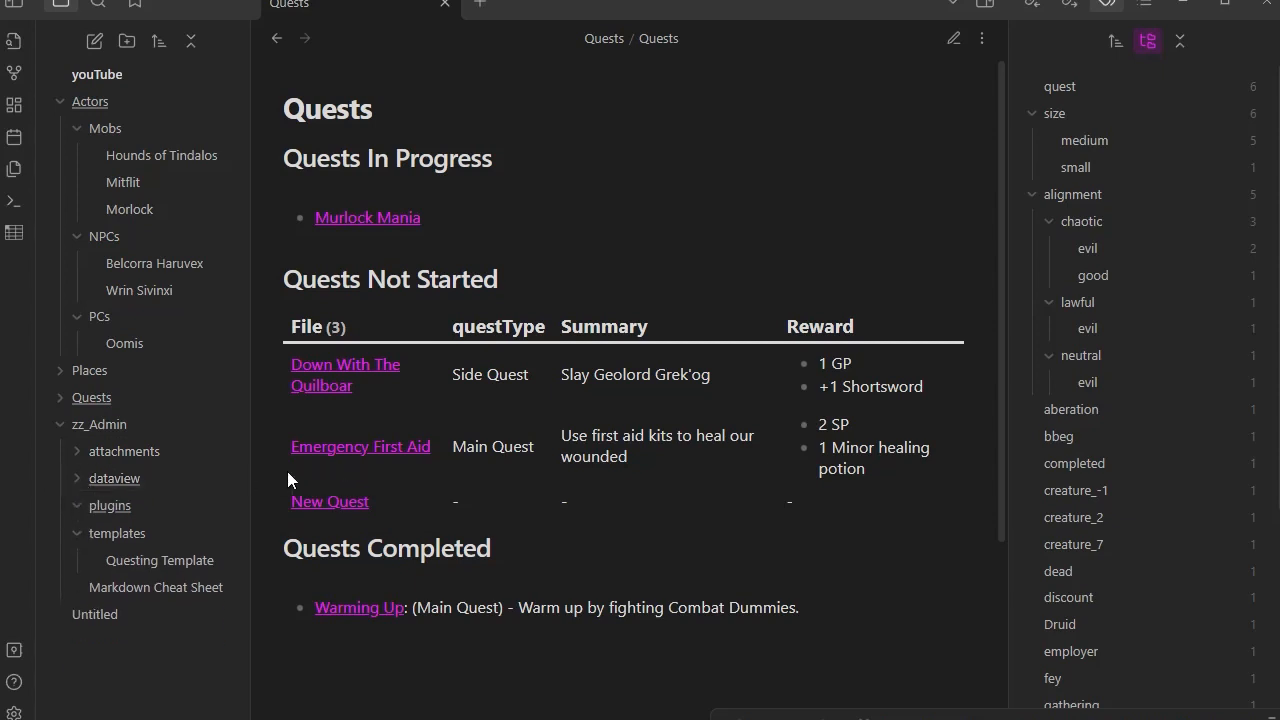